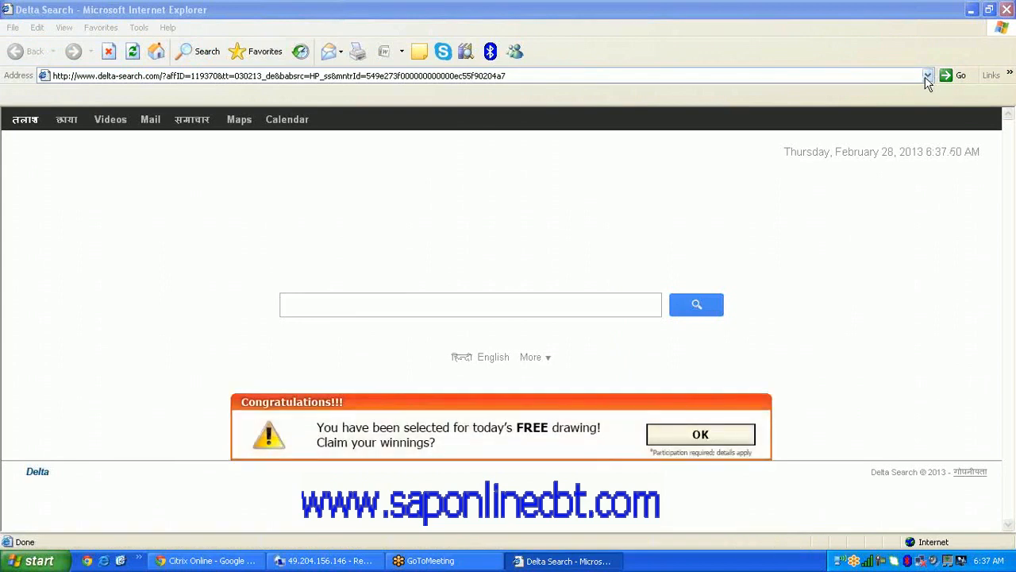
pyautogui.click(927, 77)
pyautogui.click(927, 76)
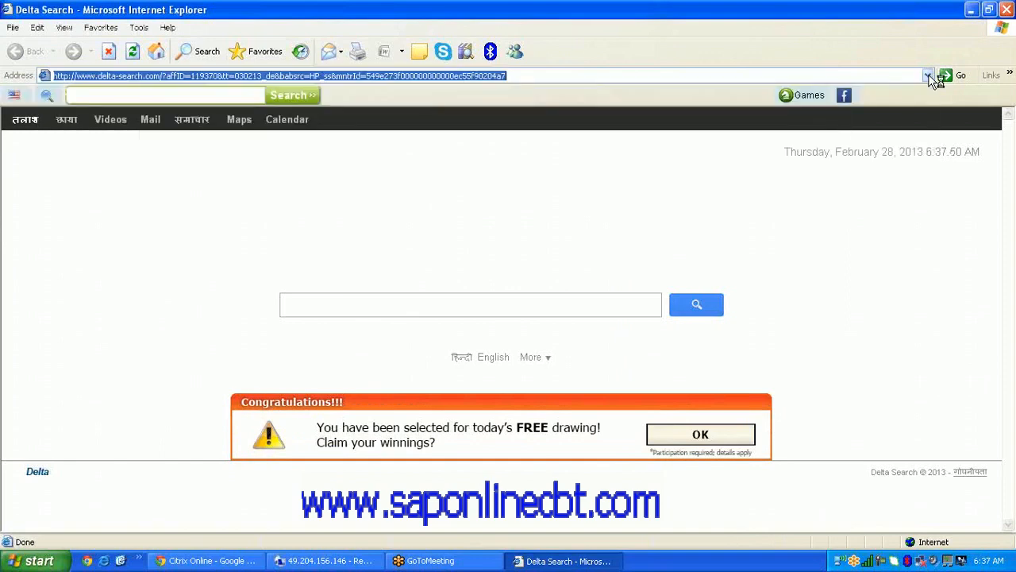
pyautogui.click(927, 76)
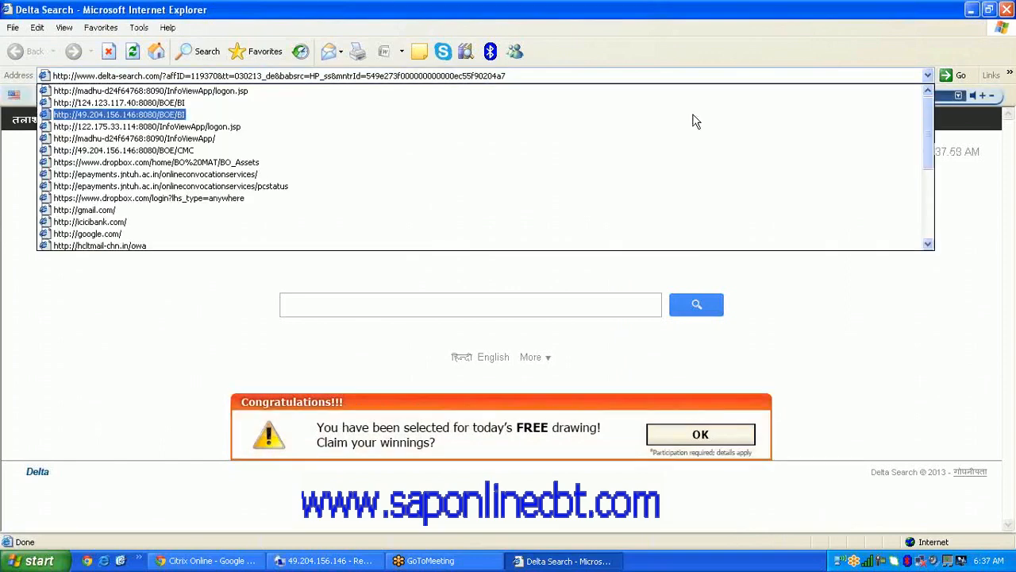
pyautogui.click(194, 127)
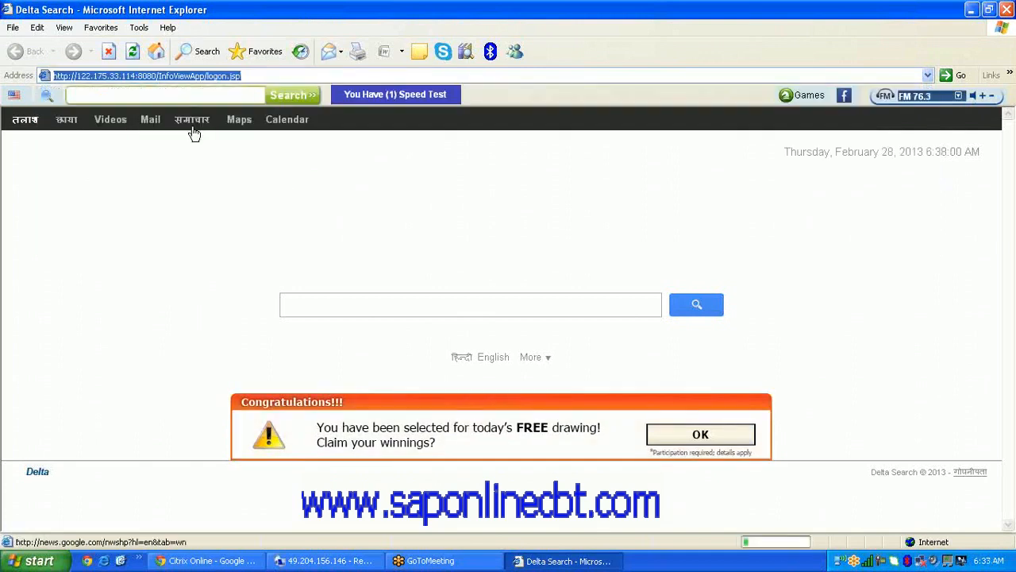
pyautogui.rightClick(532, 96)
pyautogui.click(555, 161)
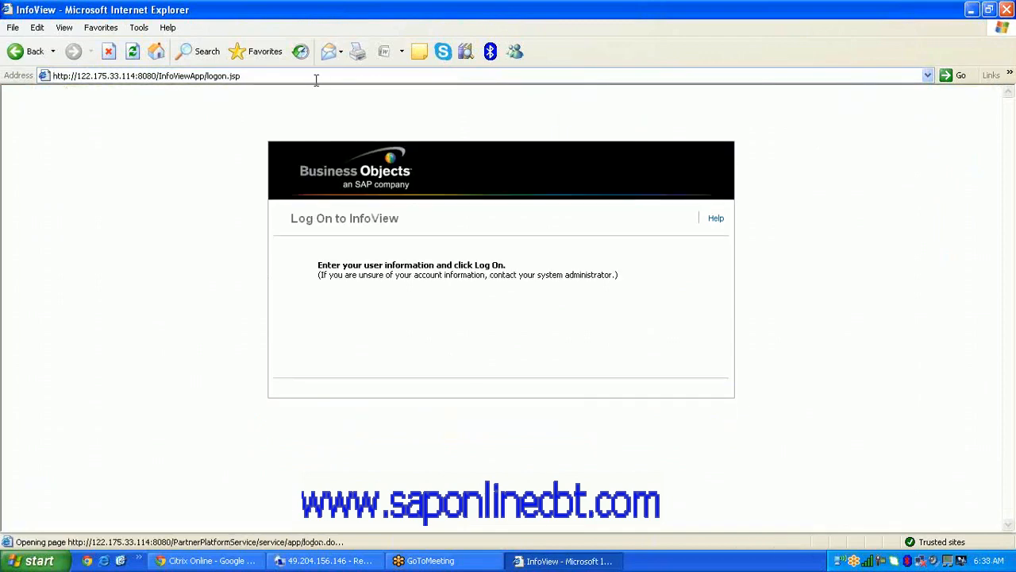
pyautogui.click(316, 77)
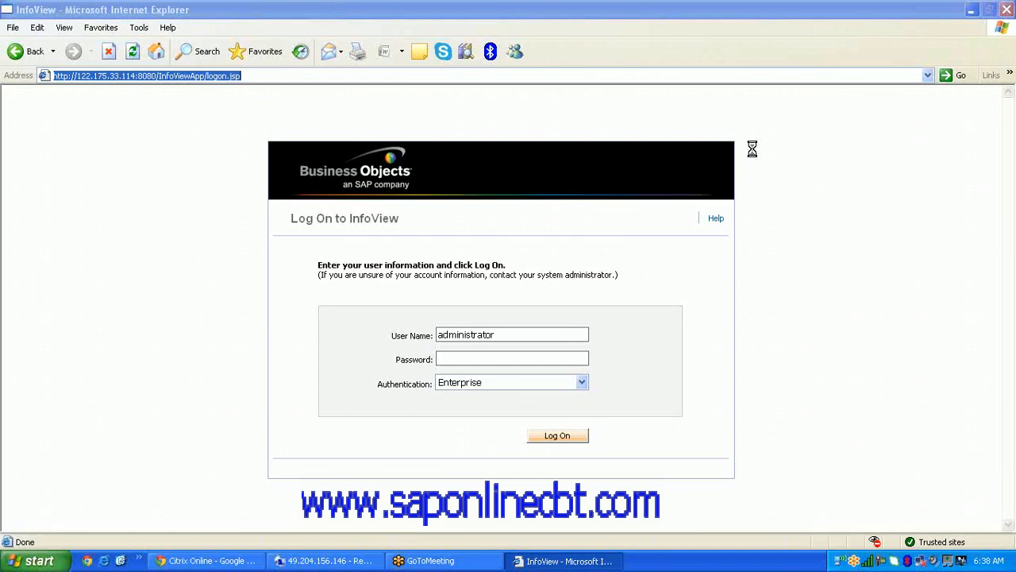
pyautogui.click(355, 562)
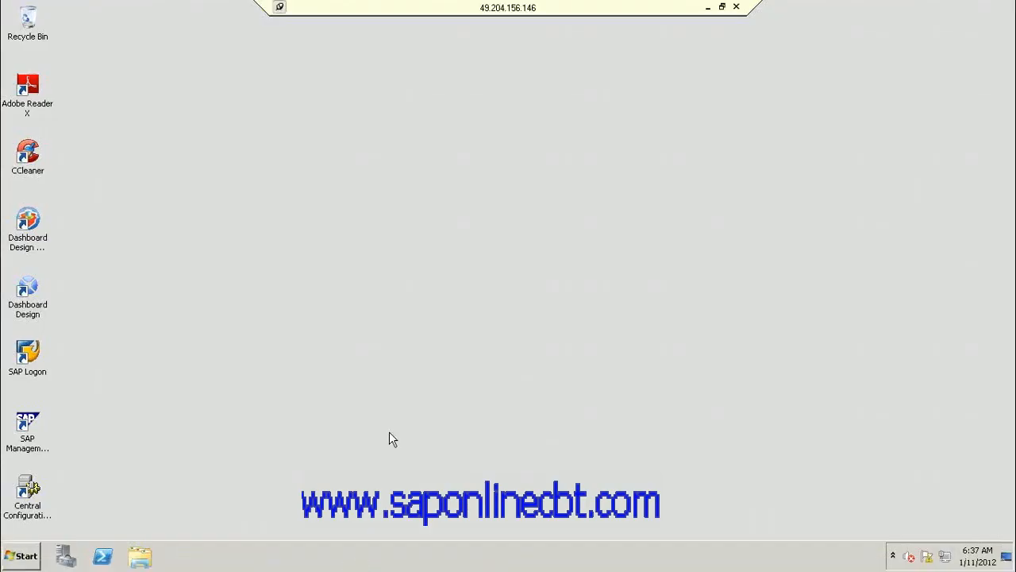
pyautogui.click(708, 10)
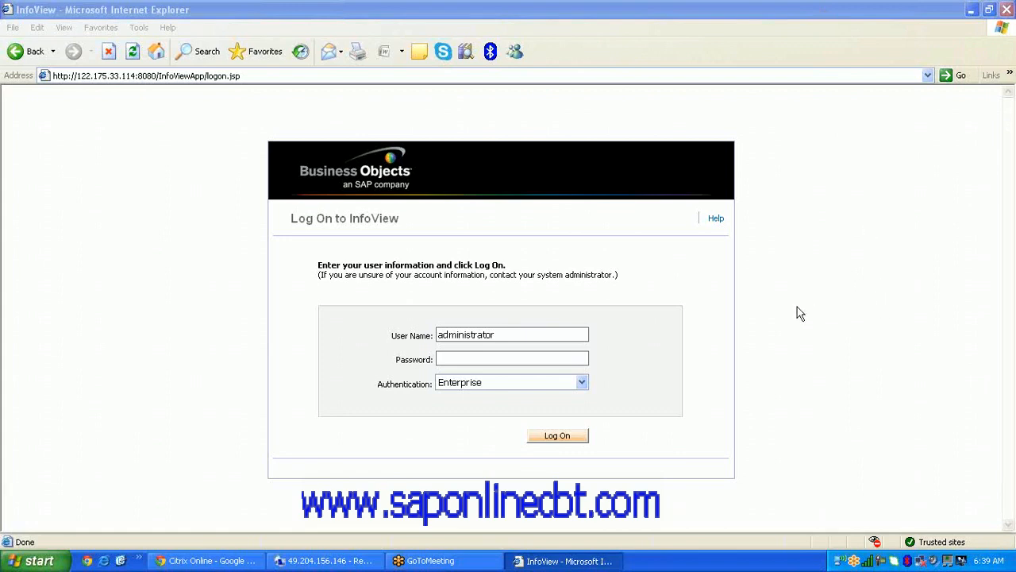
pyautogui.click(331, 560)
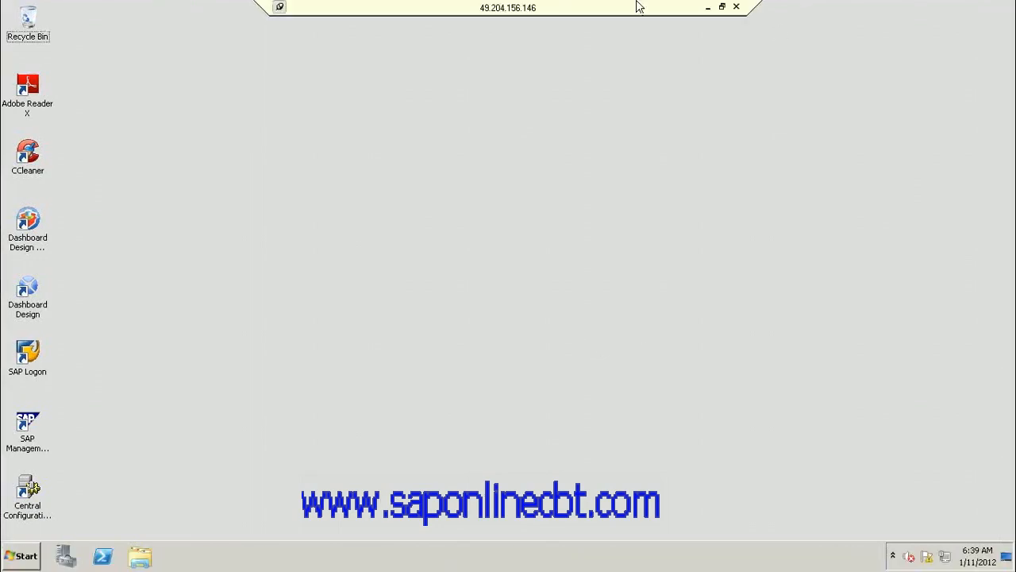
pyautogui.click(707, 7)
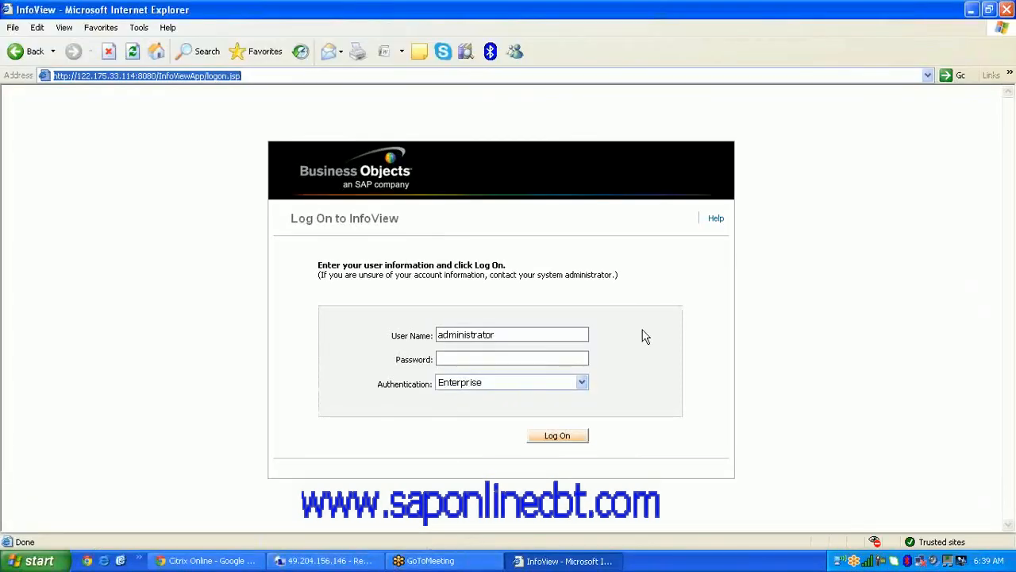
pyautogui.click(1009, 218)
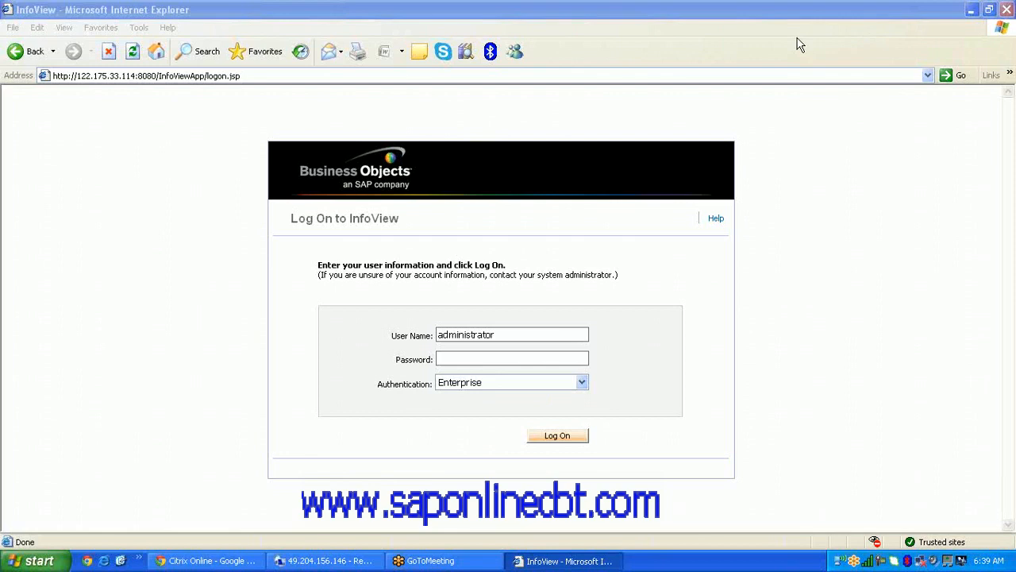
# Log on to InfoView as administrator with the account password and open the Document List
pyautogui.click(517, 359)
pyautogui.click(517, 359)
pyautogui.write('********')
pyautogui.click(560, 435)
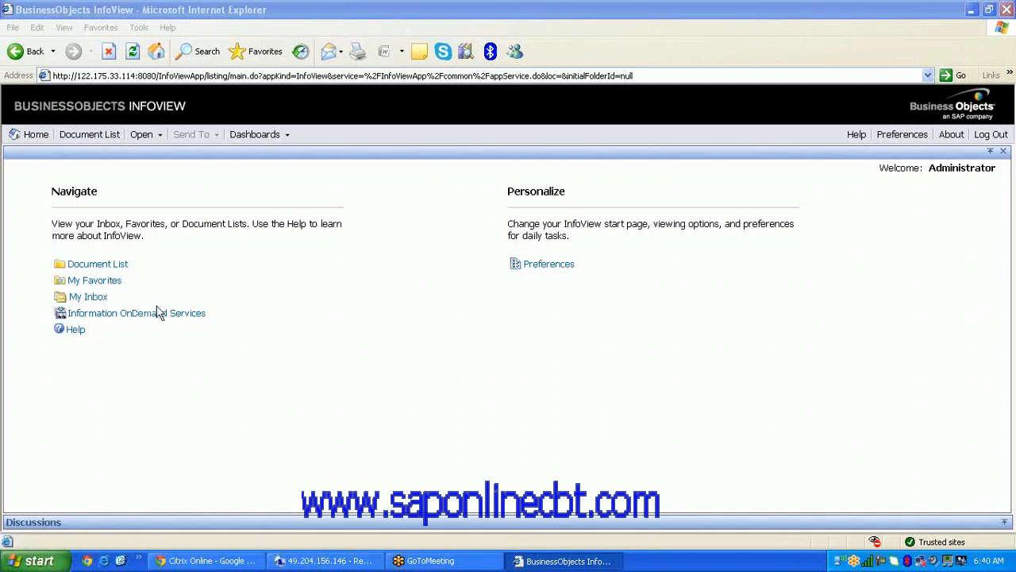
pyautogui.click(117, 272)
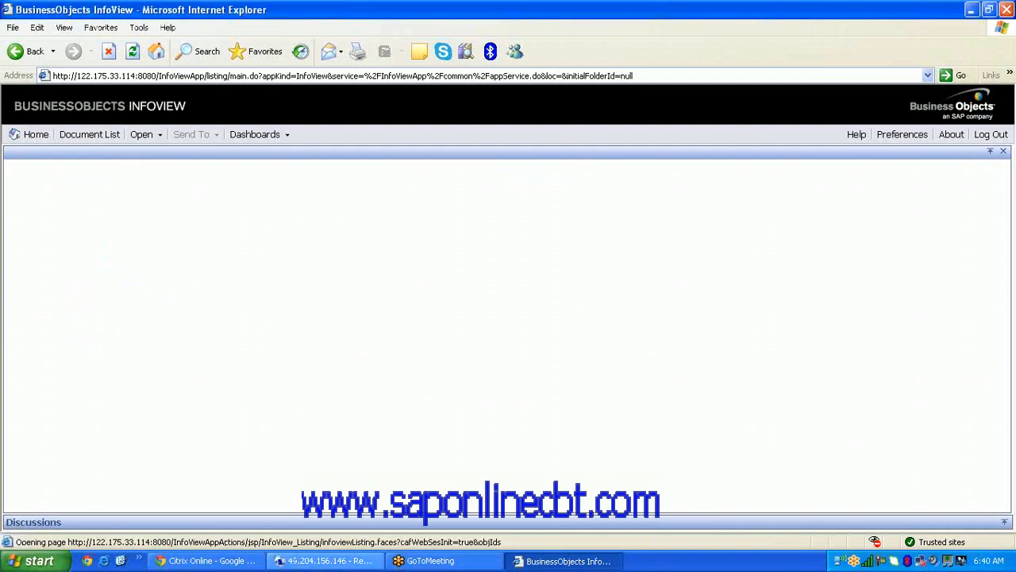
pyautogui.click(317, 561)
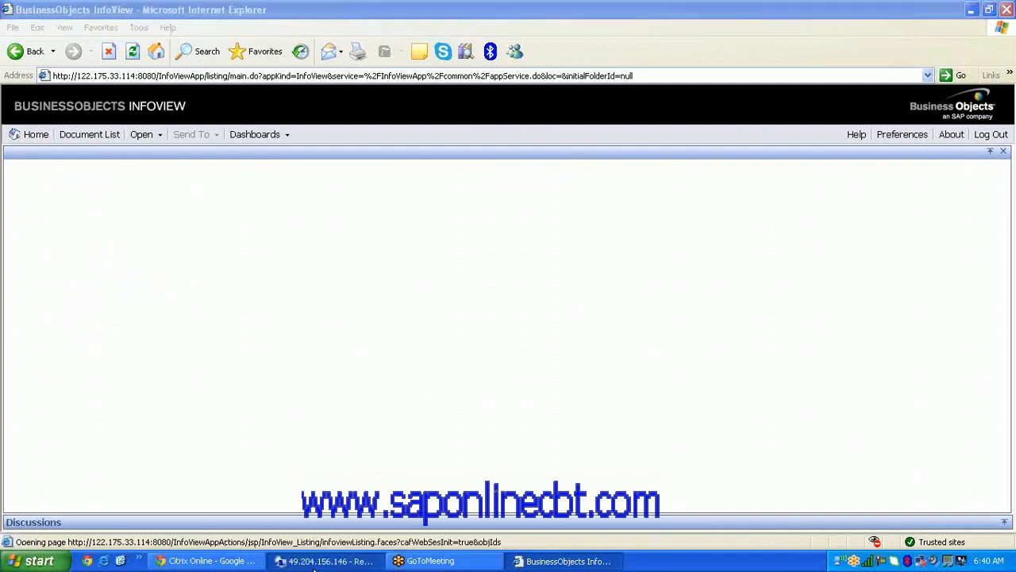
pyautogui.click(736, 6)
pyautogui.click(554, 322)
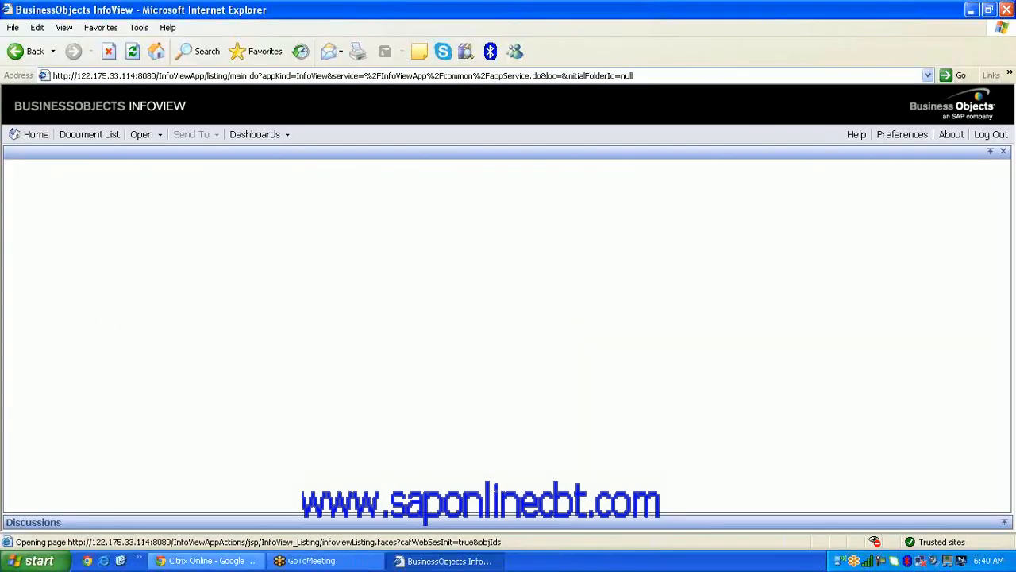
# Switch to Google Chrome, return Gmail from the open message to the inbox and minimize the browser
pyautogui.click(230, 567)
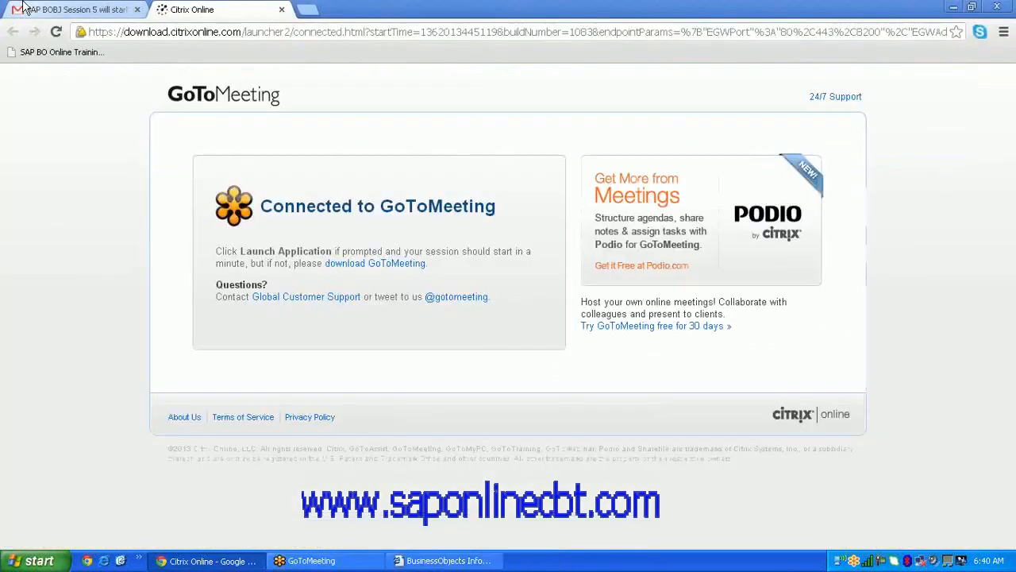
pyautogui.click(24, 8)
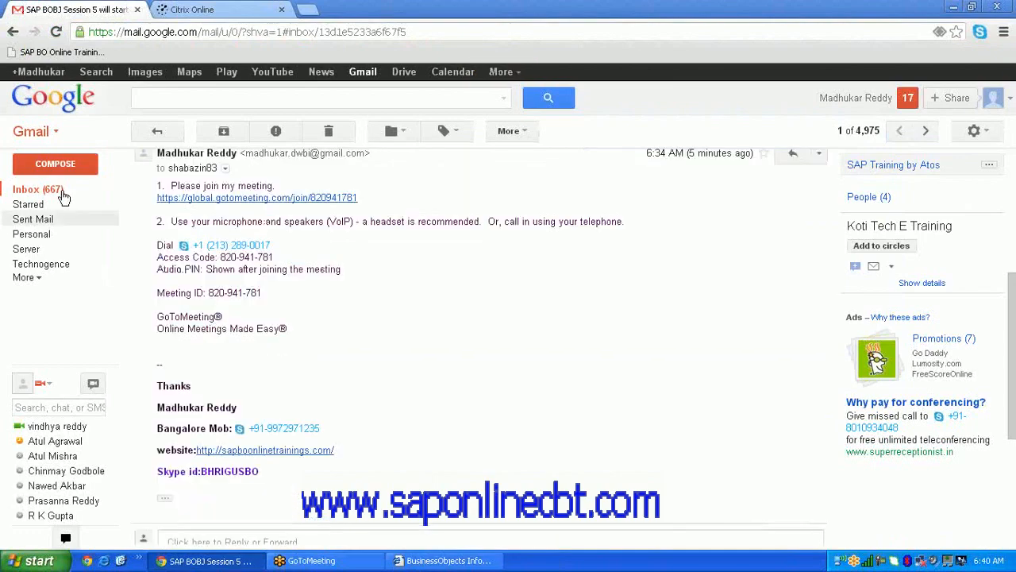
pyautogui.click(36, 189)
pyautogui.click(955, 7)
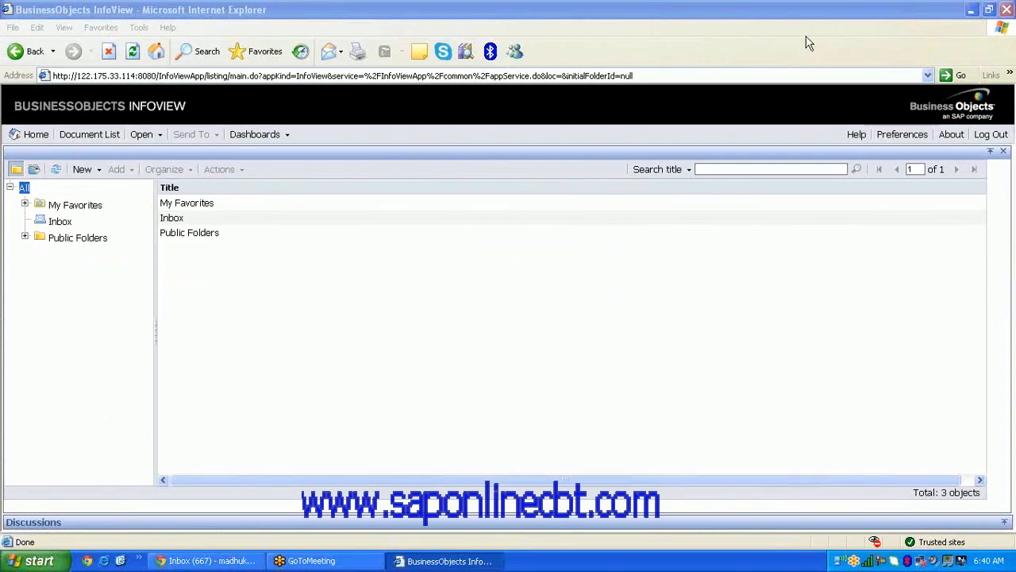
# Create a new Web Intelligence document on the eFashion universe in /webi universes and allow the Java report panel to run
pyautogui.click(101, 169)
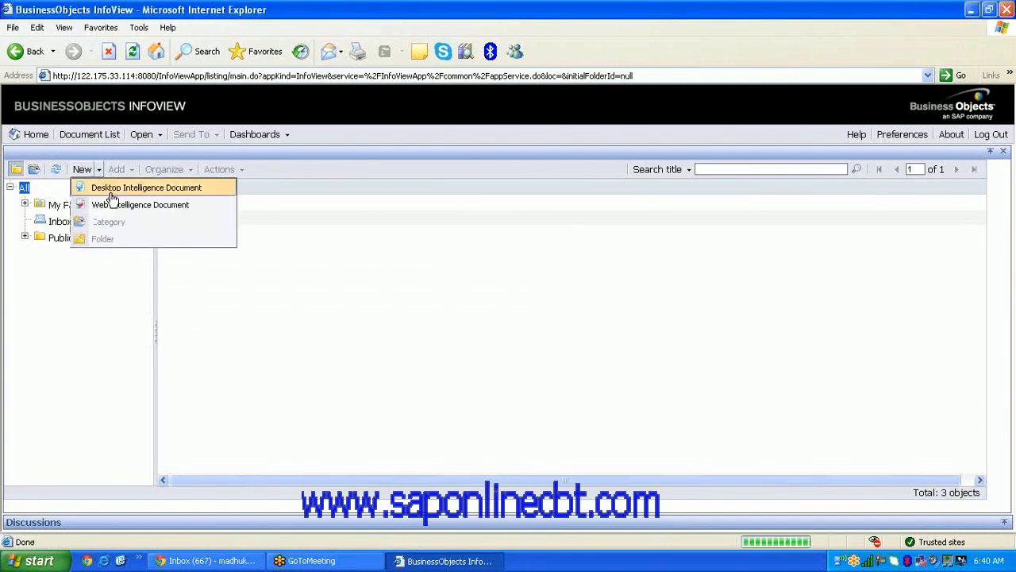
pyautogui.click(116, 204)
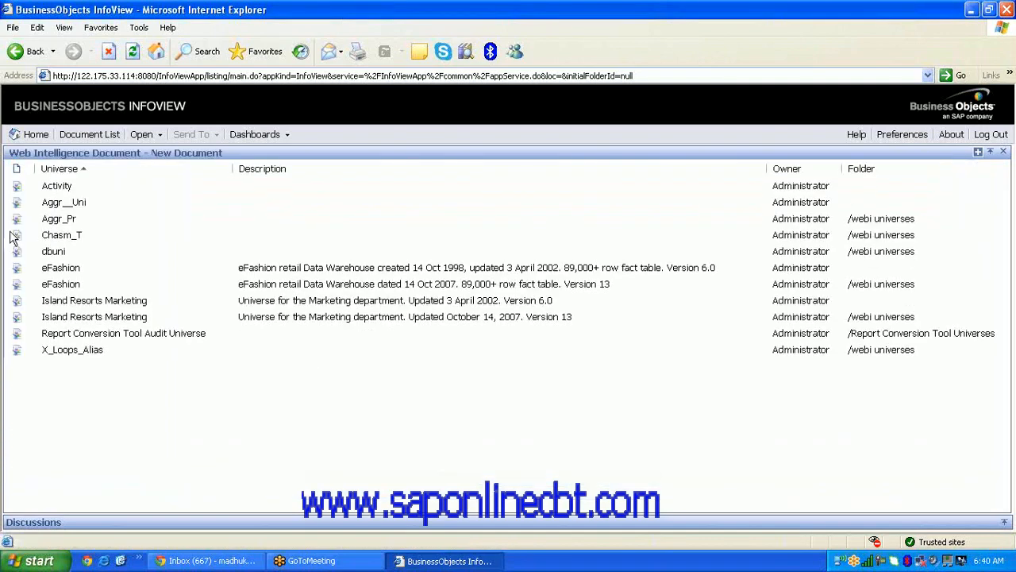
pyautogui.click(72, 287)
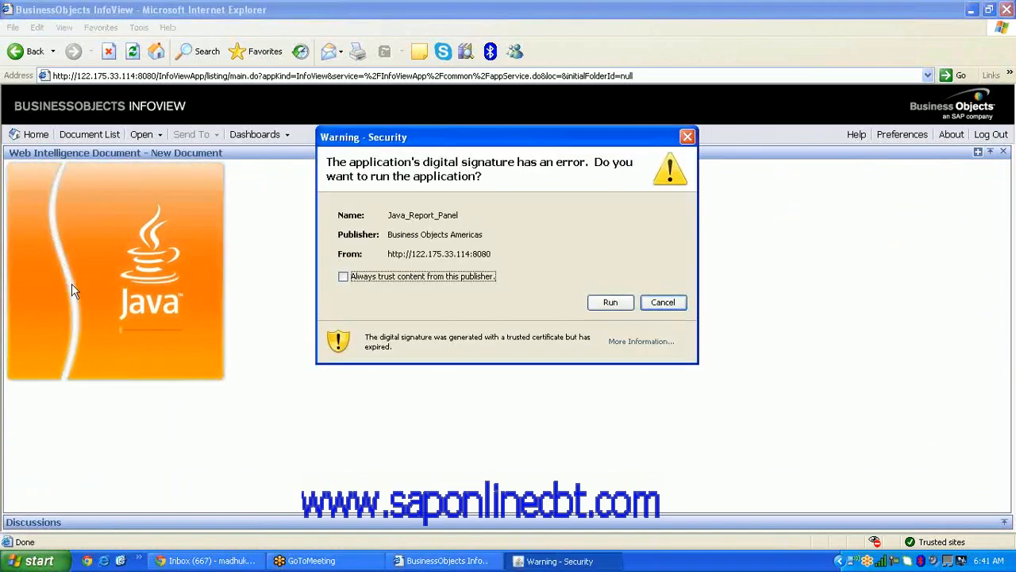
pyautogui.click(607, 303)
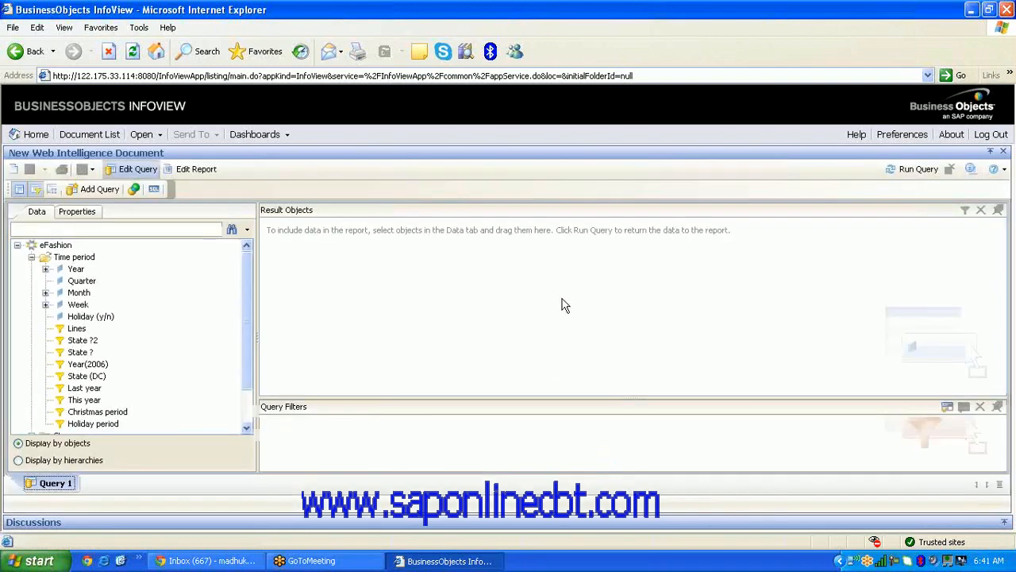
# Add Year from Time period and State and City from Store to the query's result objects
pyautogui.doubleClick(78, 271)
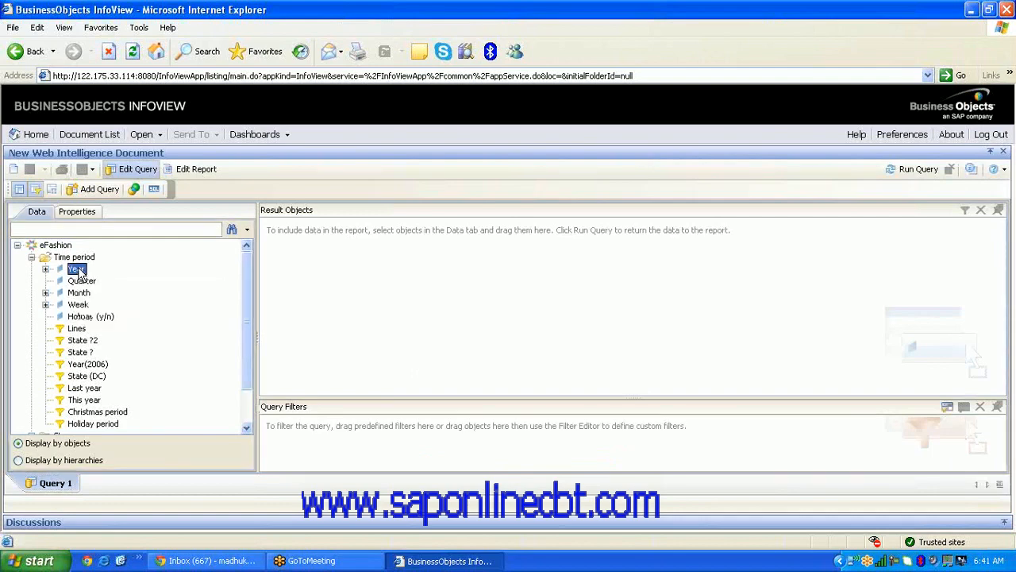
pyautogui.scroll(-2, 246, 413)
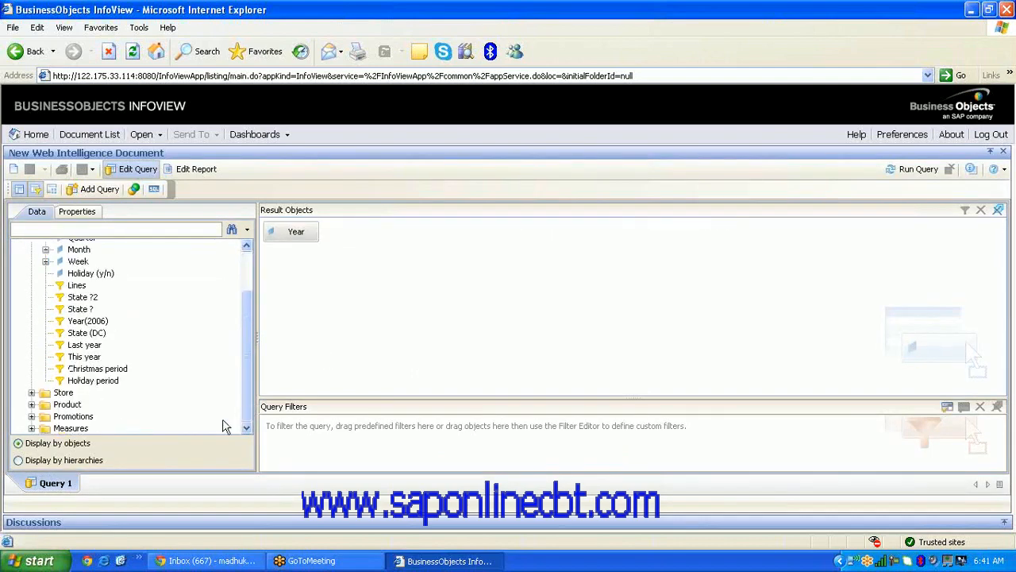
pyautogui.click(34, 395)
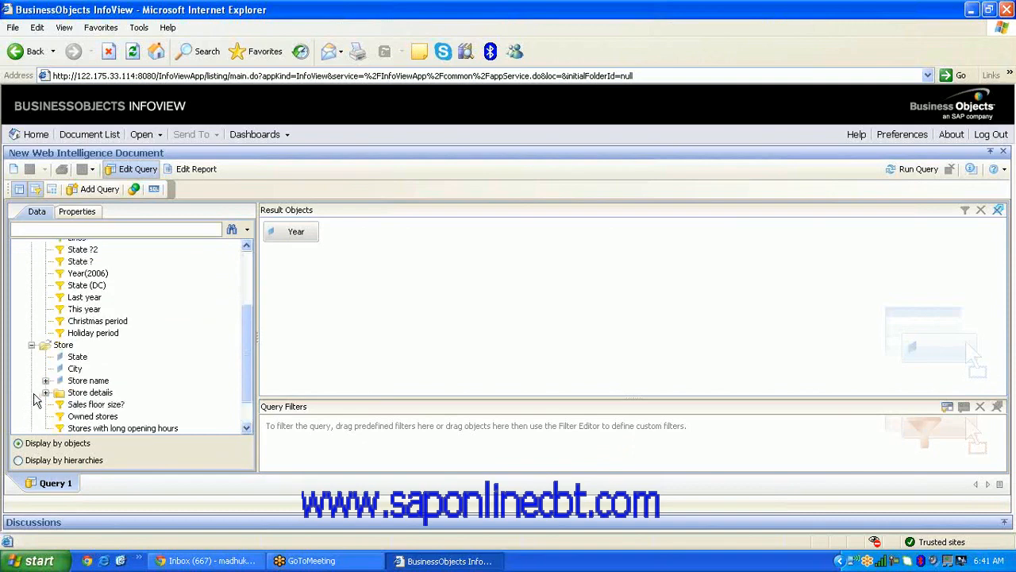
pyautogui.doubleClick(78, 357)
pyautogui.scroll(-1, 246, 422)
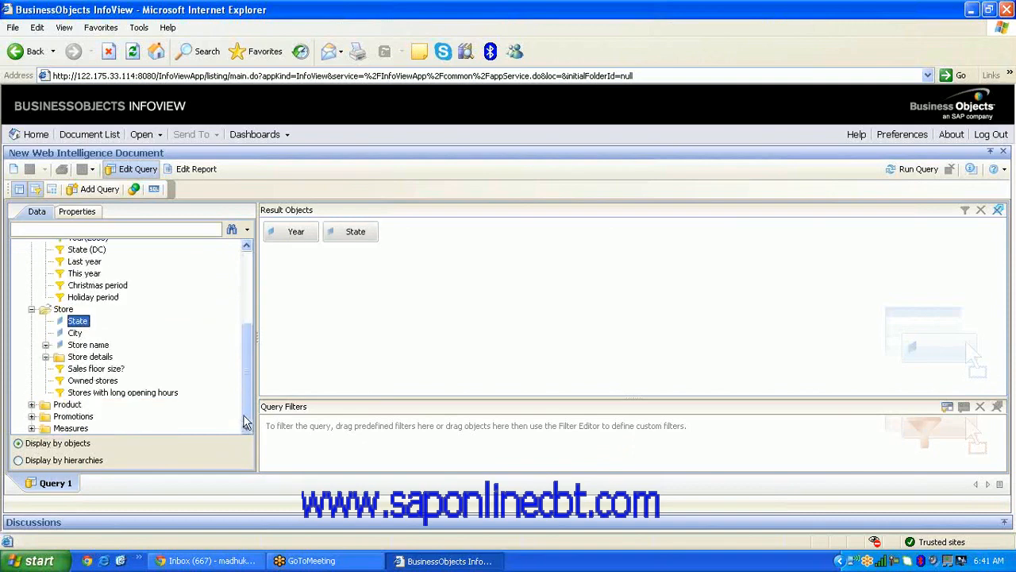
pyautogui.doubleClick(75, 332)
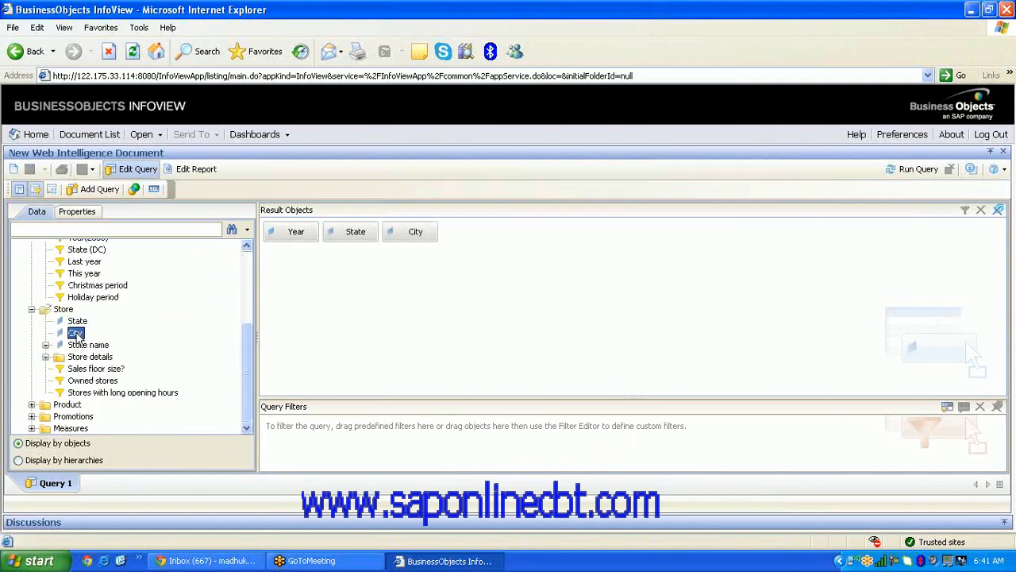
# Add Lines from Product and the measures Sales revenue and Quantity sold to the query's result objects
pyautogui.click(32, 404)
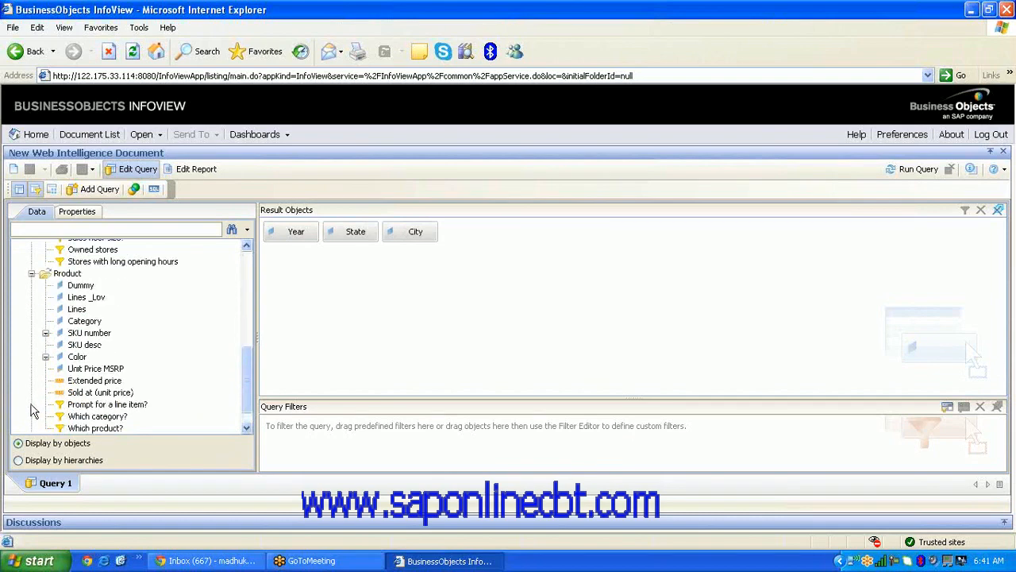
pyautogui.doubleClick(77, 309)
pyautogui.scroll(-1, 248, 426)
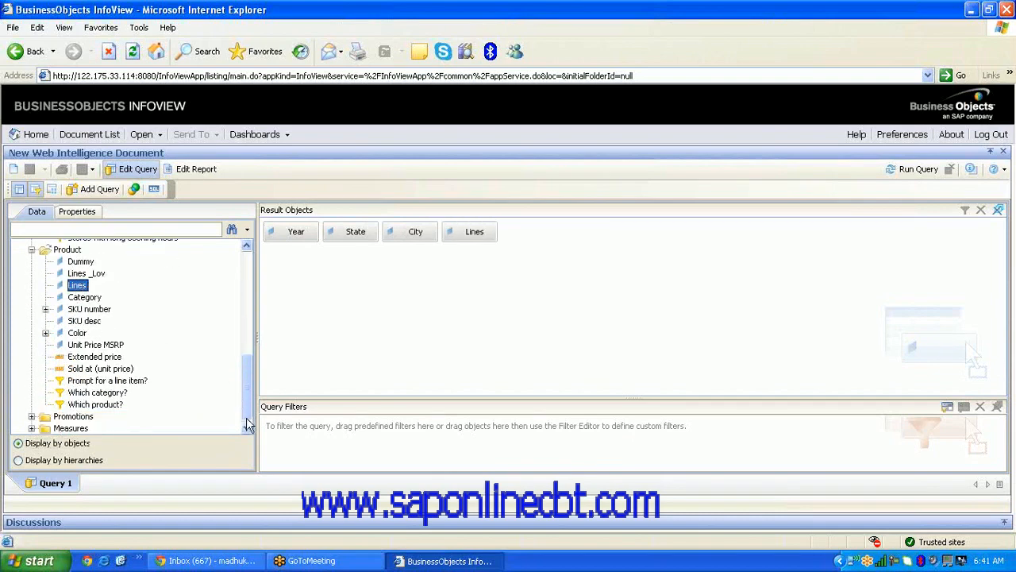
pyautogui.click(32, 427)
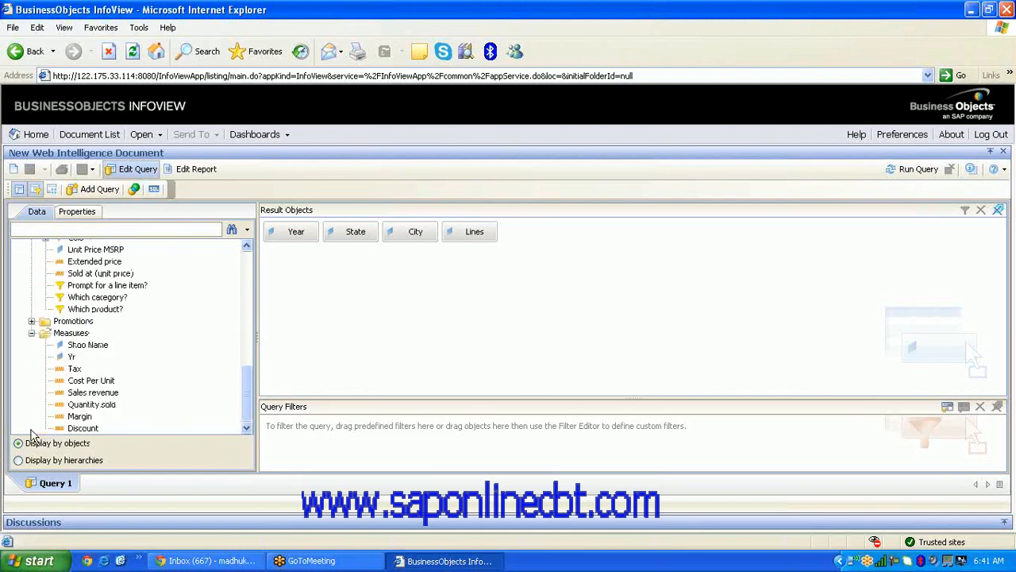
pyautogui.doubleClick(111, 393)
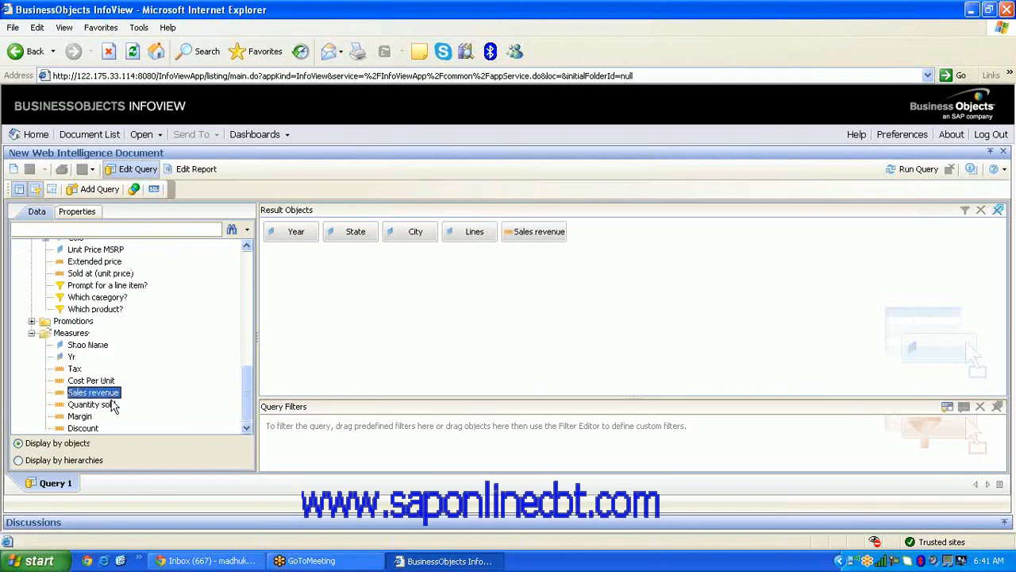
pyautogui.doubleClick(113, 404)
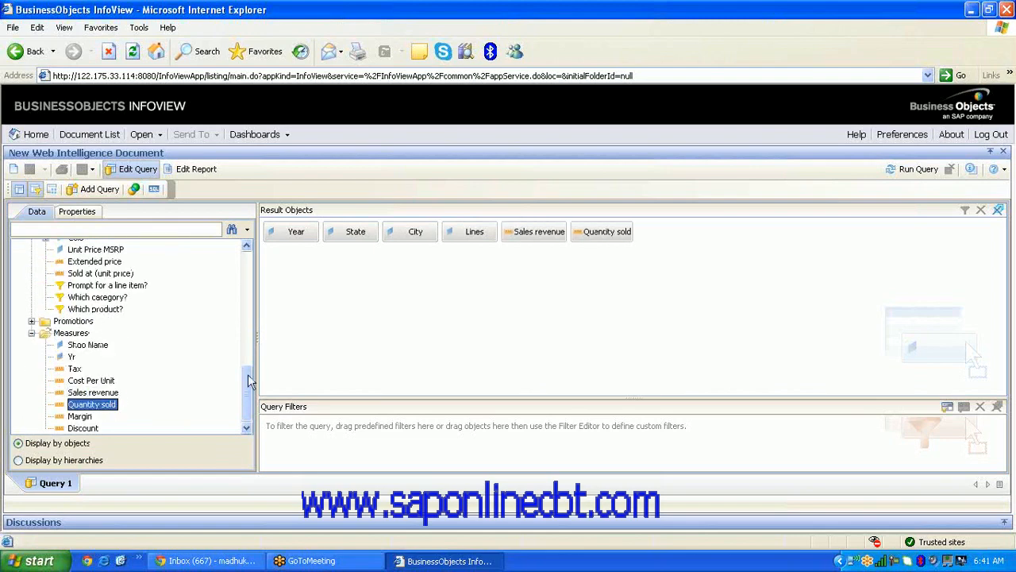
# Add Year as a query filter with the In list operator and set its value type to Prompt
pyautogui.click(248, 270)
pyautogui.click(247, 263)
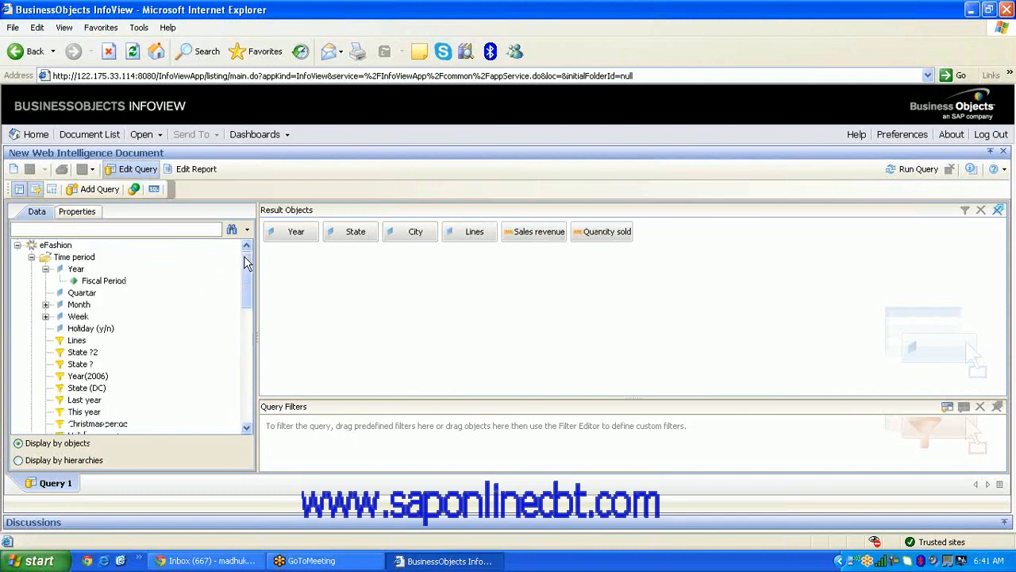
pyautogui.moveTo(79, 268); pyautogui.dragTo(349, 448)
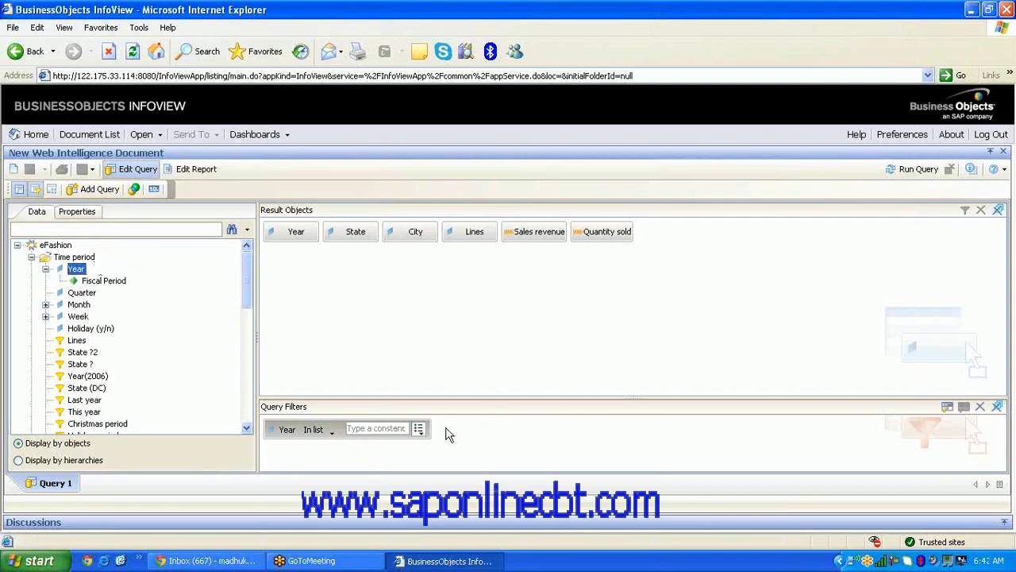
pyautogui.click(418, 429)
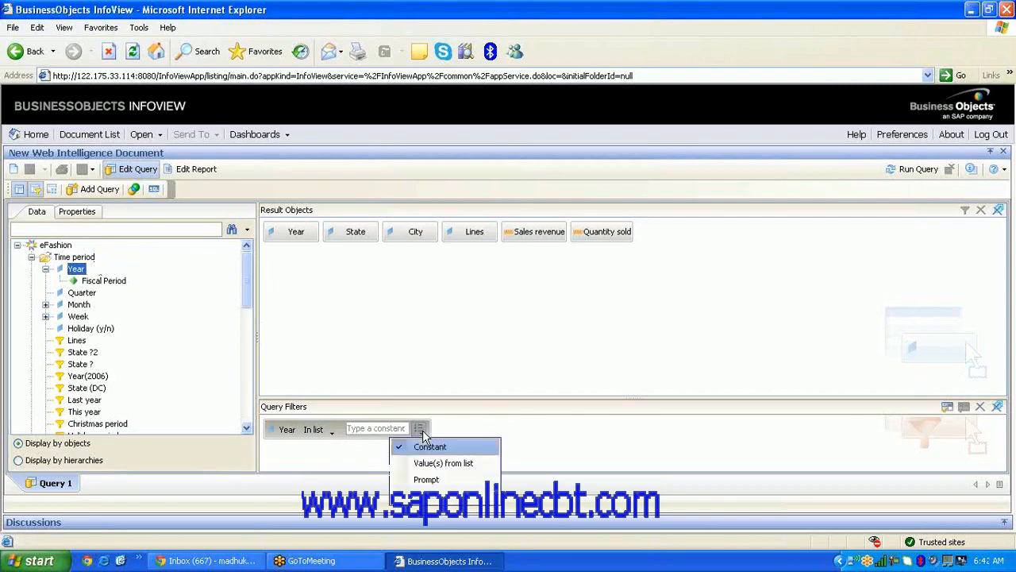
pyautogui.click(442, 478)
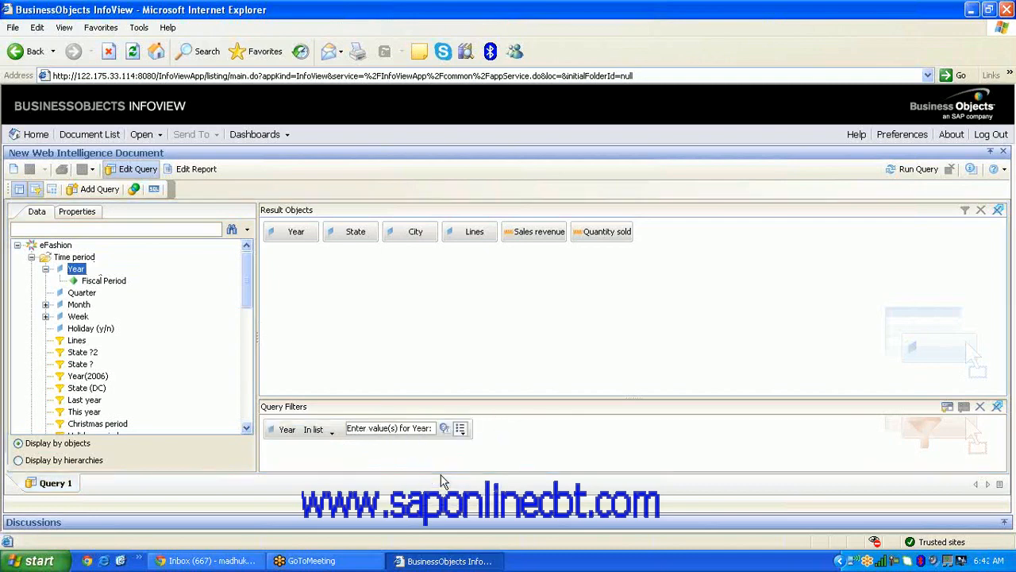
# Replace the Year filter's prompt text with "Enter year"
pyautogui.press('BackSpace')
pyautogui.press('BackSpace')
pyautogui.press('BackSpace')
pyautogui.press('BackSpace')
pyautogui.press('BackSpace')
pyautogui.press('BackSpace')
pyautogui.press('BackSpace')
pyautogui.press('BackSpace')
pyautogui.press('BackSpace')
pyautogui.press('BackSpace')
pyautogui.press('BackSpace')
pyautogui.press('BackSpace')
pyautogui.press('BackSpace')
pyautogui.press('BackSpace')
pyautogui.press('BackSpace')
pyautogui.press('BackSpace')
pyautogui.press('BackSpace')
pyautogui.press('BackSpace')
pyautogui.press('BackSpace')
pyautogui.press('BackSpace')
pyautogui.write('Enn')
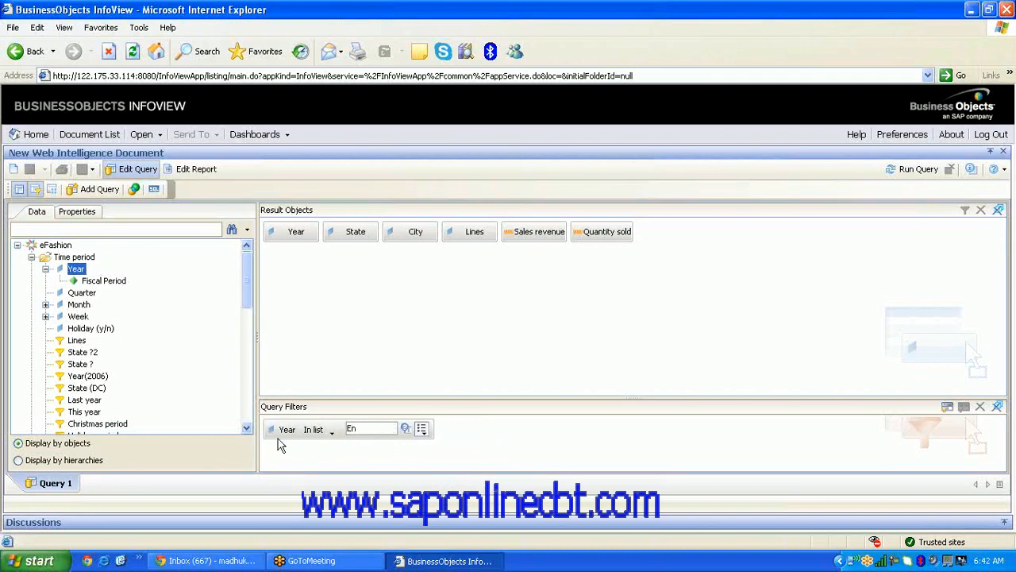
pyautogui.write('ter year')
# Run the query with 2004 as the value for the Enter year prompt
pyautogui.click(914, 172)
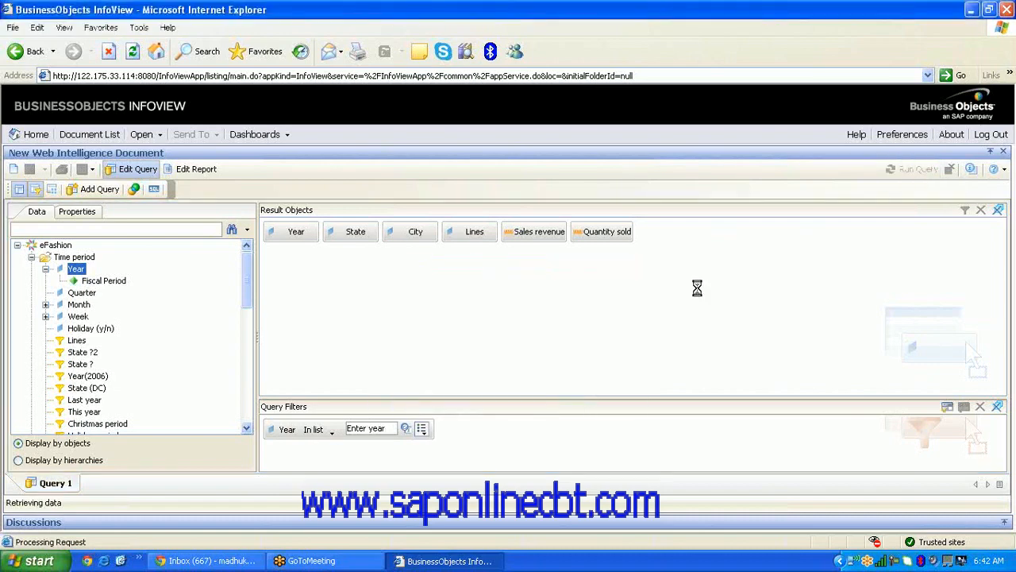
pyautogui.click(304, 351)
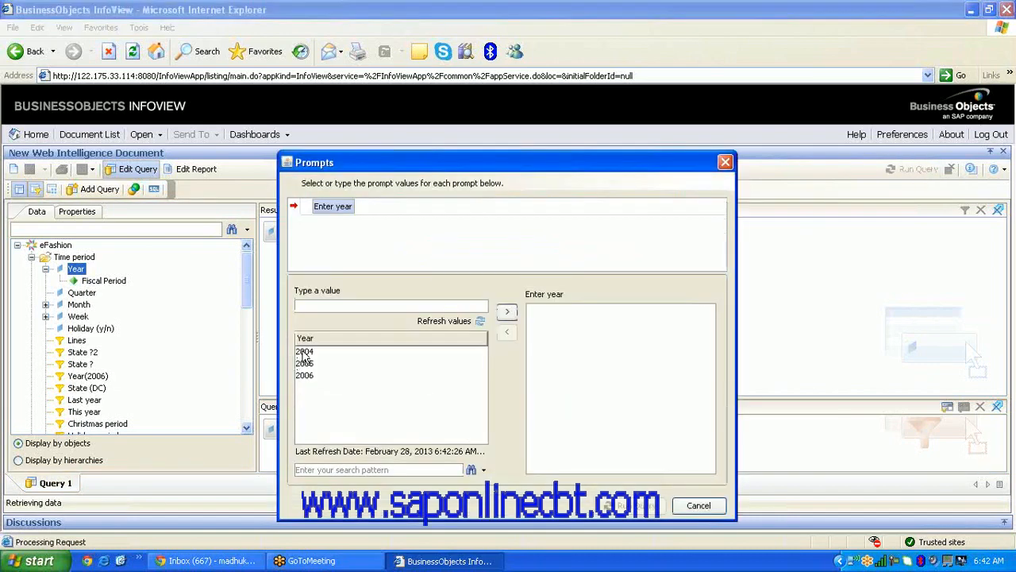
pyautogui.click(507, 312)
pyautogui.click(629, 506)
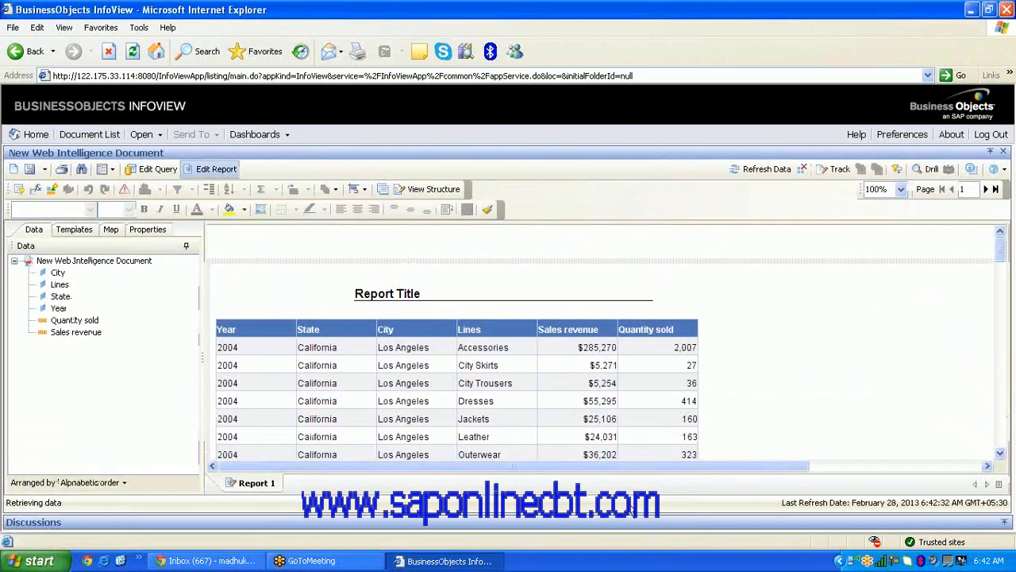
# Move the report title up into the page header and refresh the data with 2005 added to the Enter year prompt
pyautogui.moveTo(435, 276); pyautogui.dragTo(487, 270)
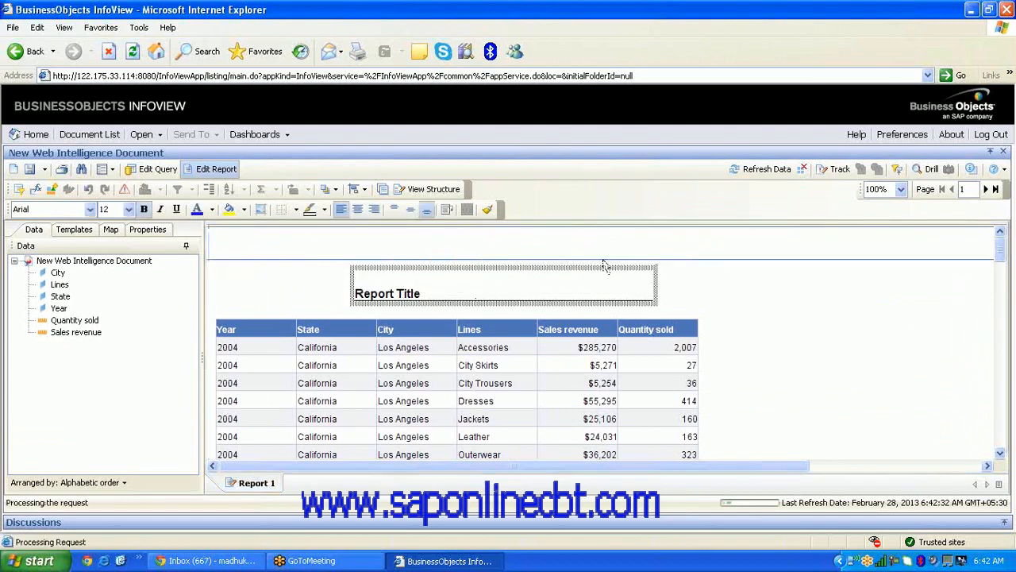
pyautogui.click(754, 171)
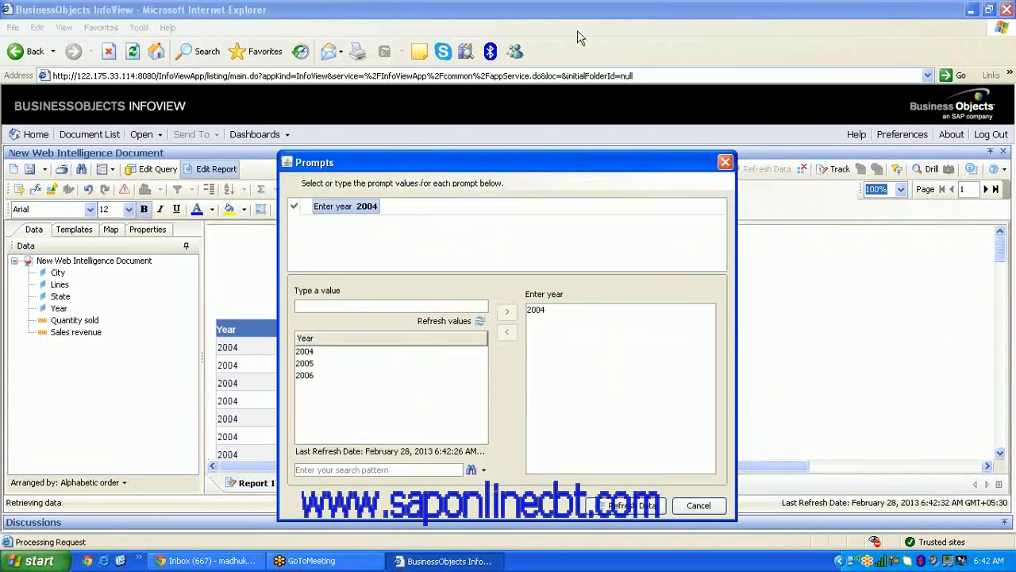
pyautogui.moveTo(573, 164); pyautogui.dragTo(689, 116)
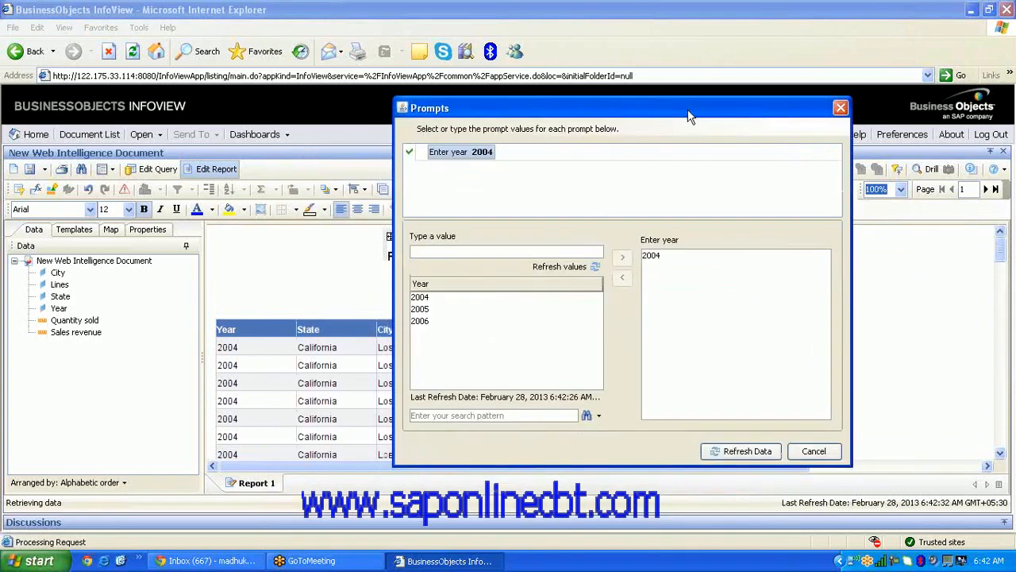
pyautogui.doubleClick(429, 310)
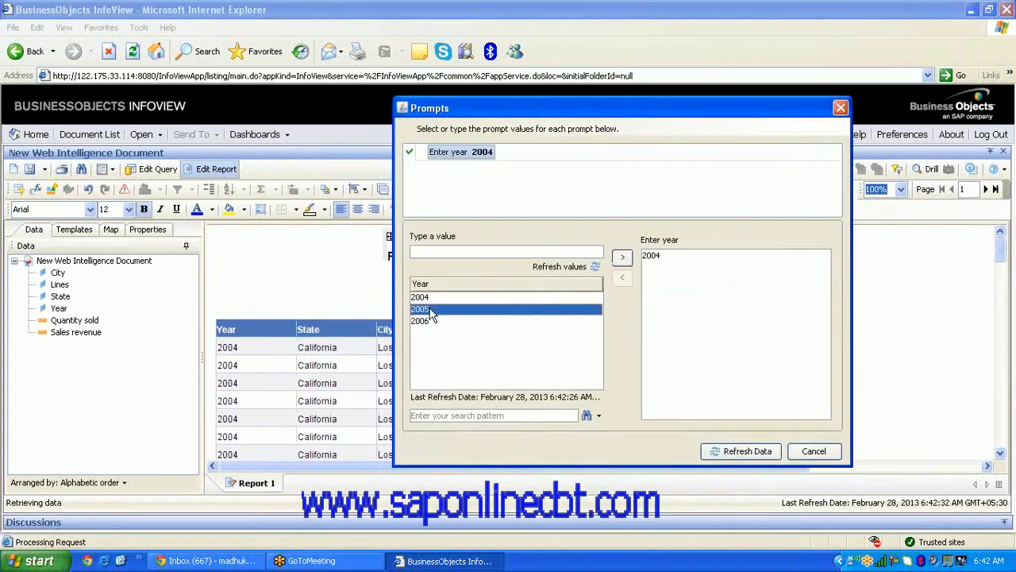
pyautogui.click(736, 452)
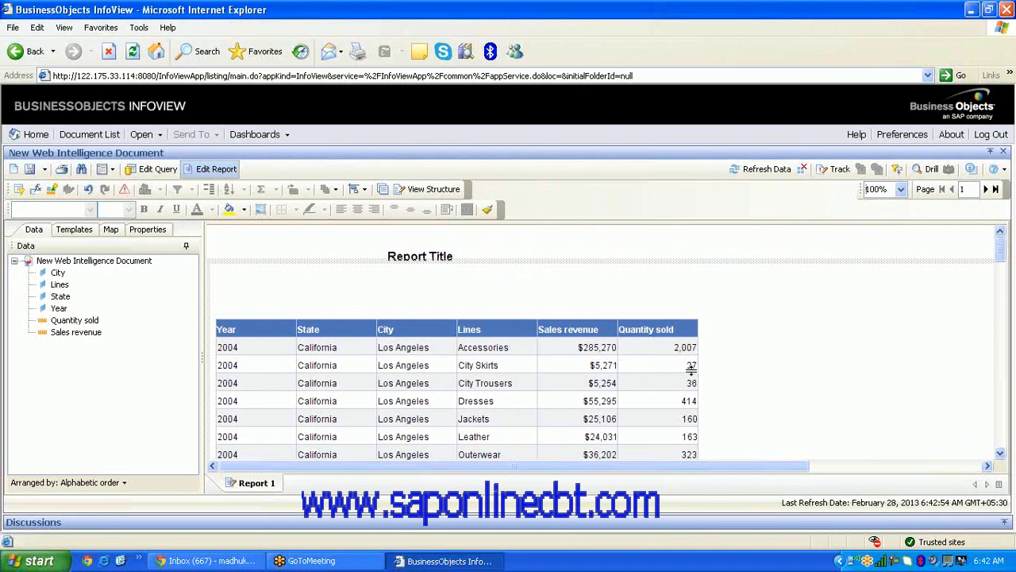
pyautogui.click(660, 377)
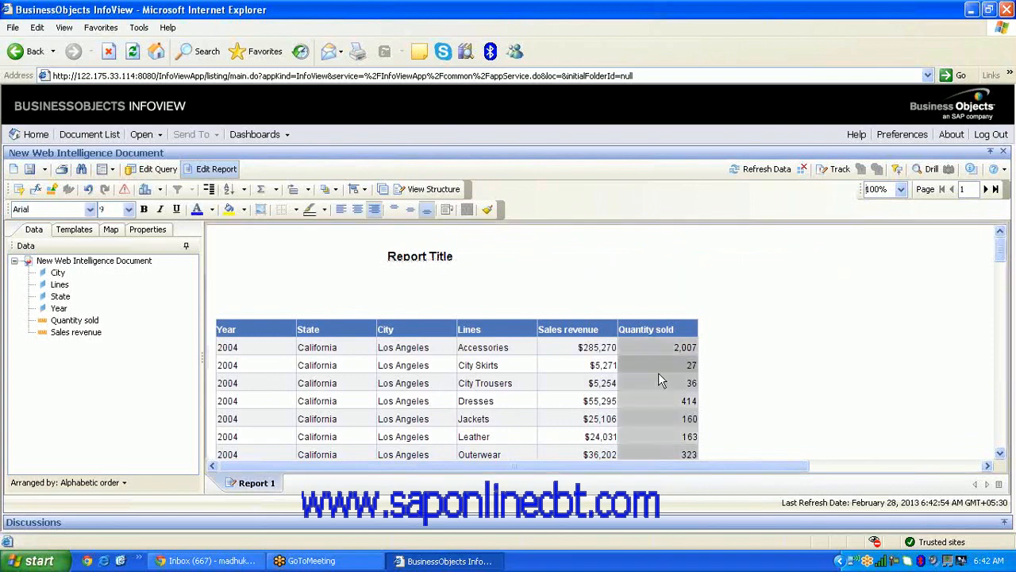
pyautogui.click(123, 192)
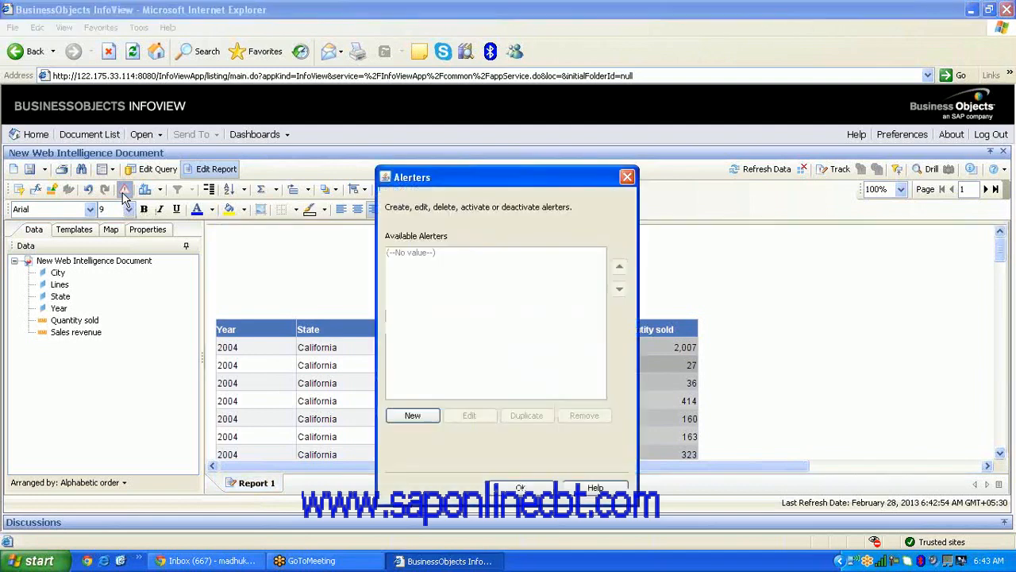
pyautogui.click(406, 417)
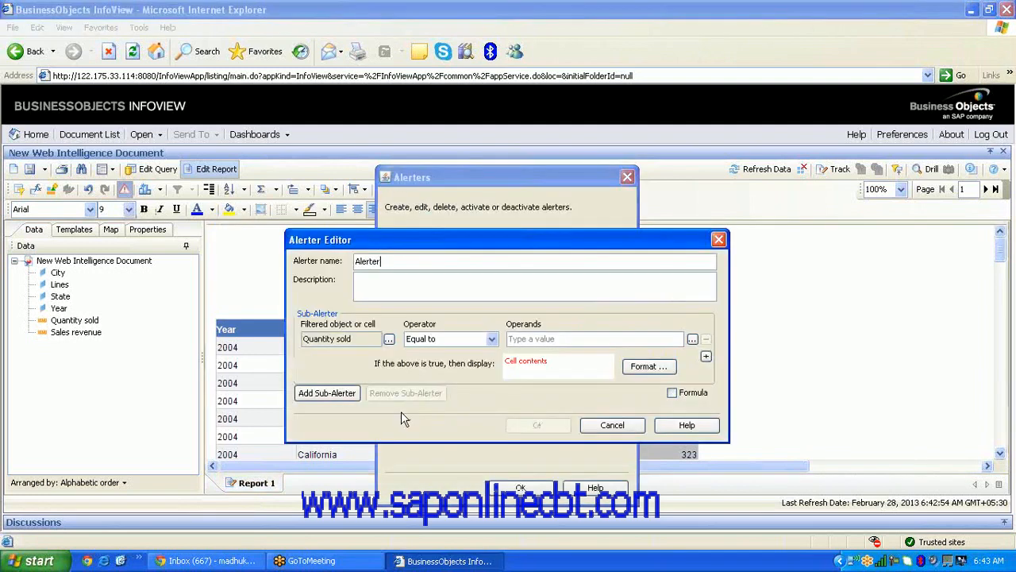
pyautogui.moveTo(459, 243); pyautogui.dragTo(428, 193)
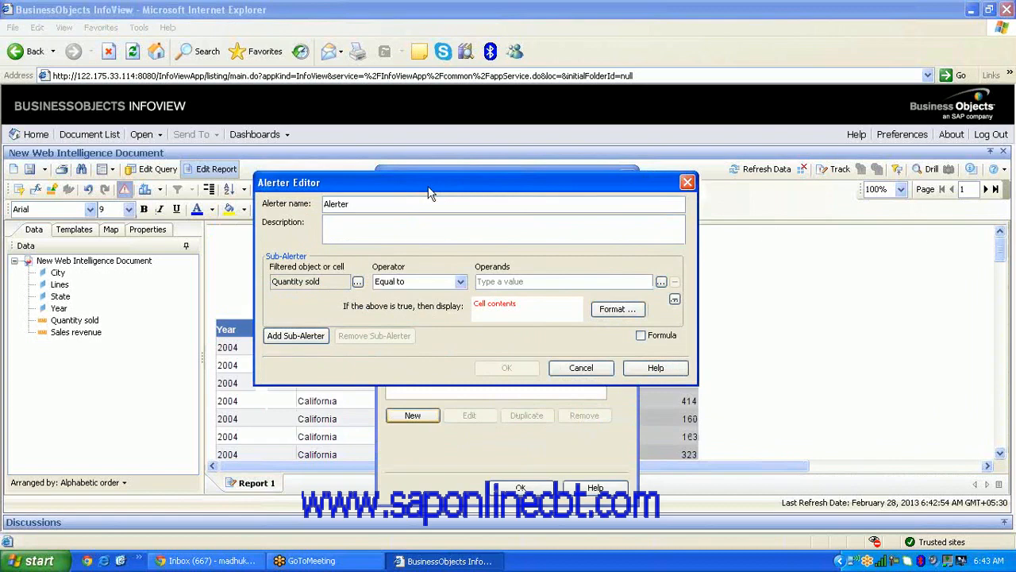
pyautogui.click(358, 282)
pyautogui.click(384, 319)
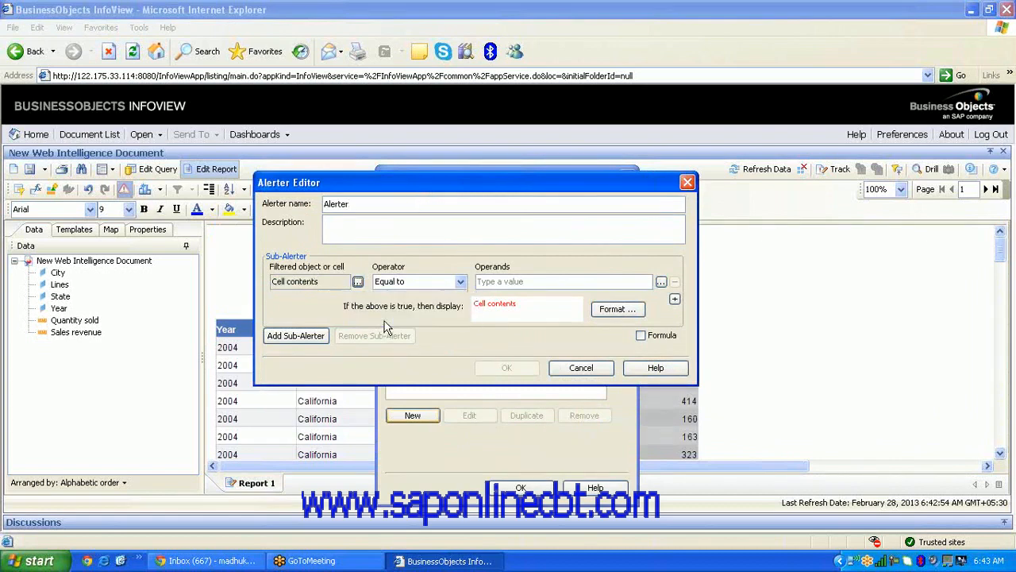
pyautogui.click(358, 285)
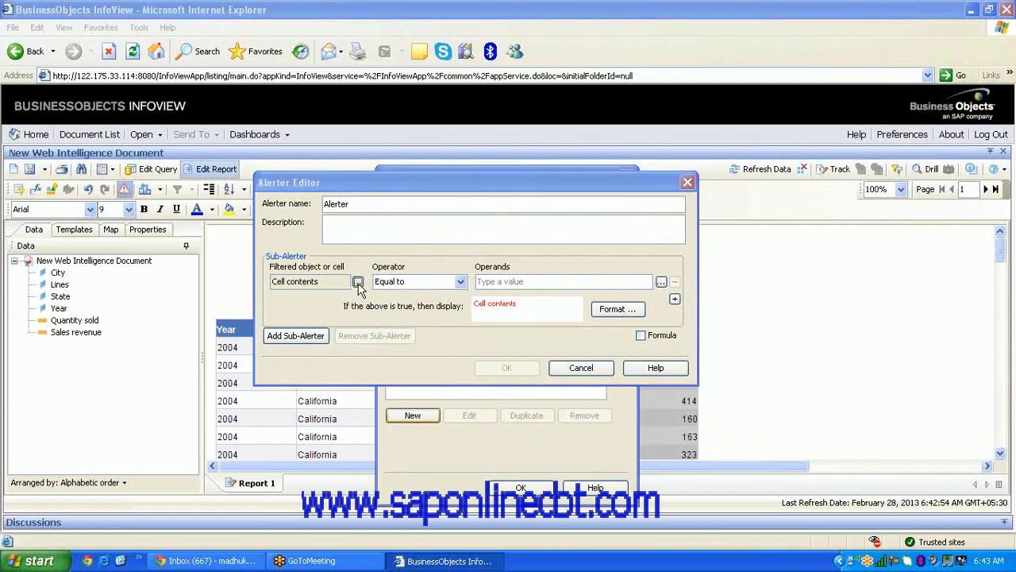
pyautogui.click(421, 298)
pyautogui.click(454, 475)
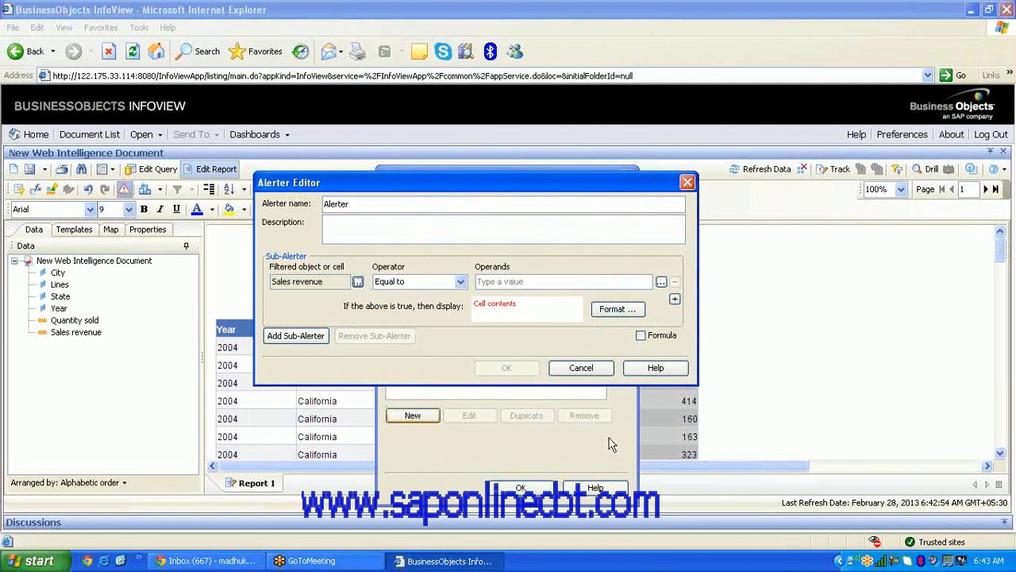
pyautogui.click(584, 368)
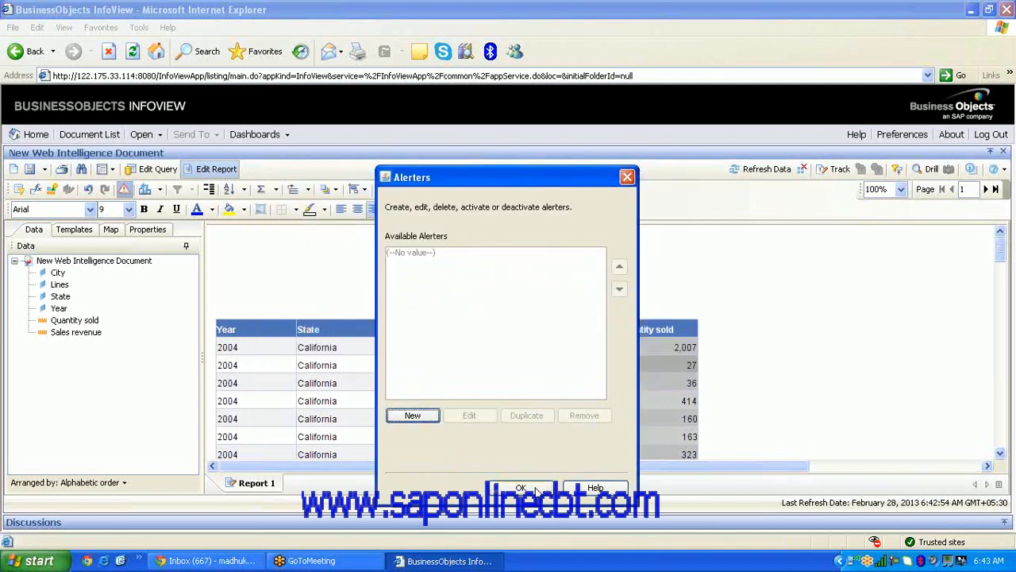
pyautogui.click(535, 488)
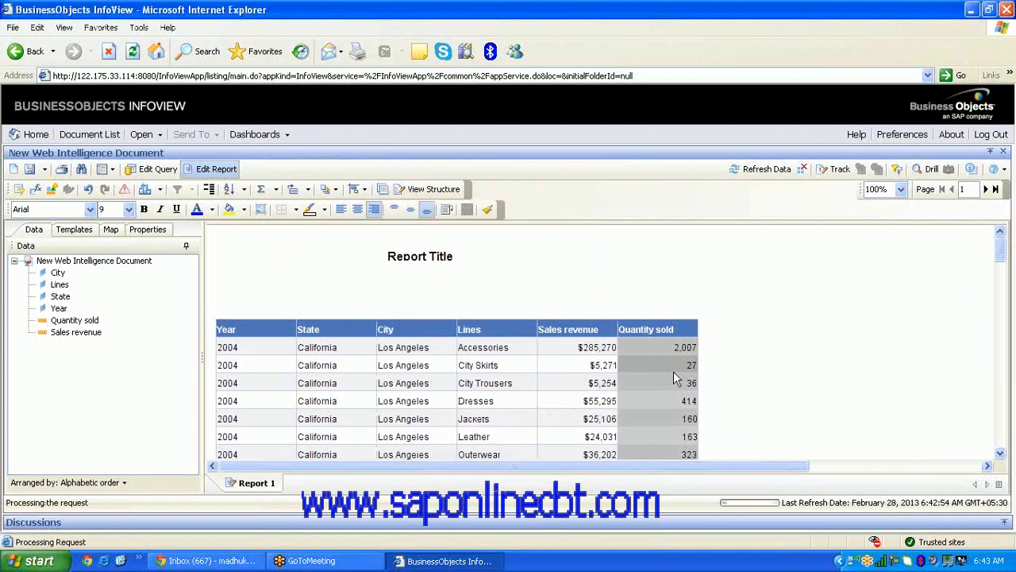
# Insert an empty column to the right of the Quantity sold column in the report table
pyautogui.rightClick(673, 371)
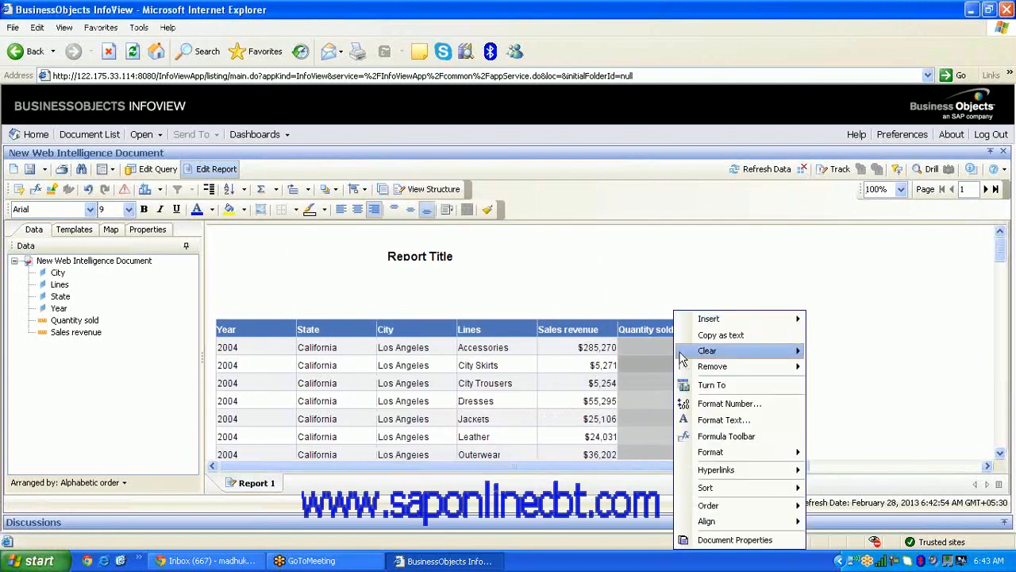
pyautogui.moveTo(734, 325)
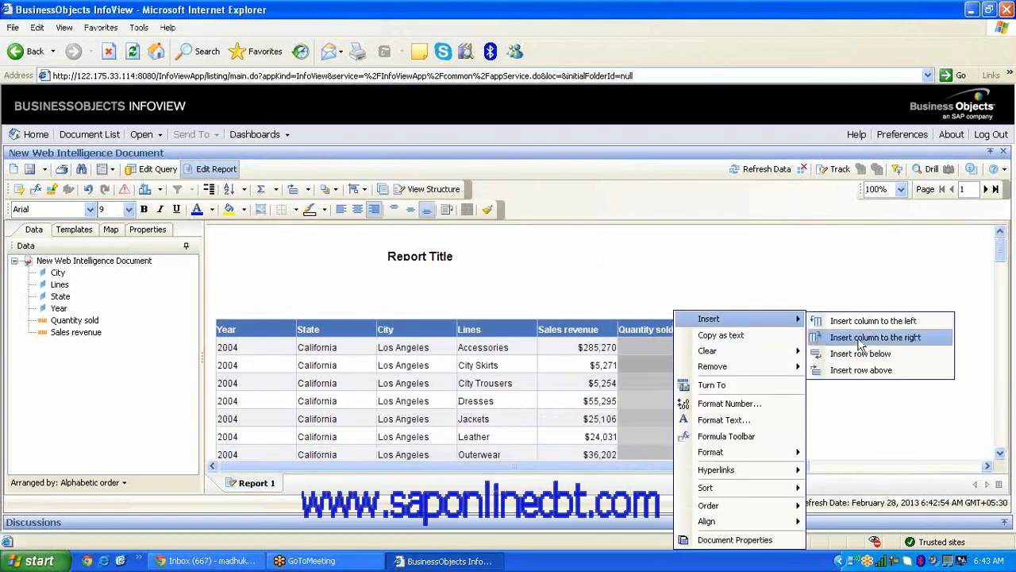
pyautogui.click(889, 340)
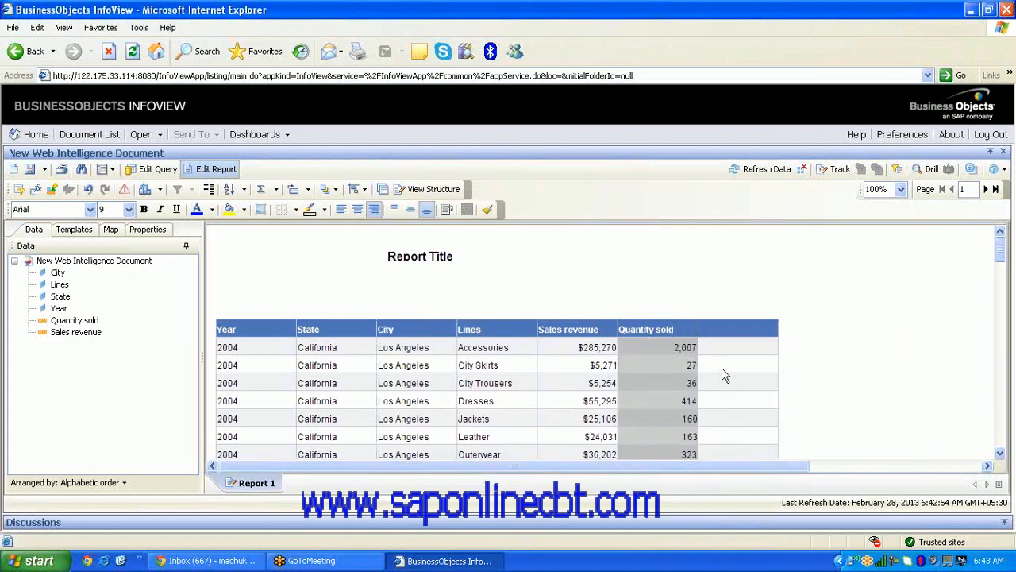
pyautogui.moveTo(1003, 248); pyautogui.dragTo(754, 375)
# Start a new alerter for the empty column and name it Status
pyautogui.click(730, 370)
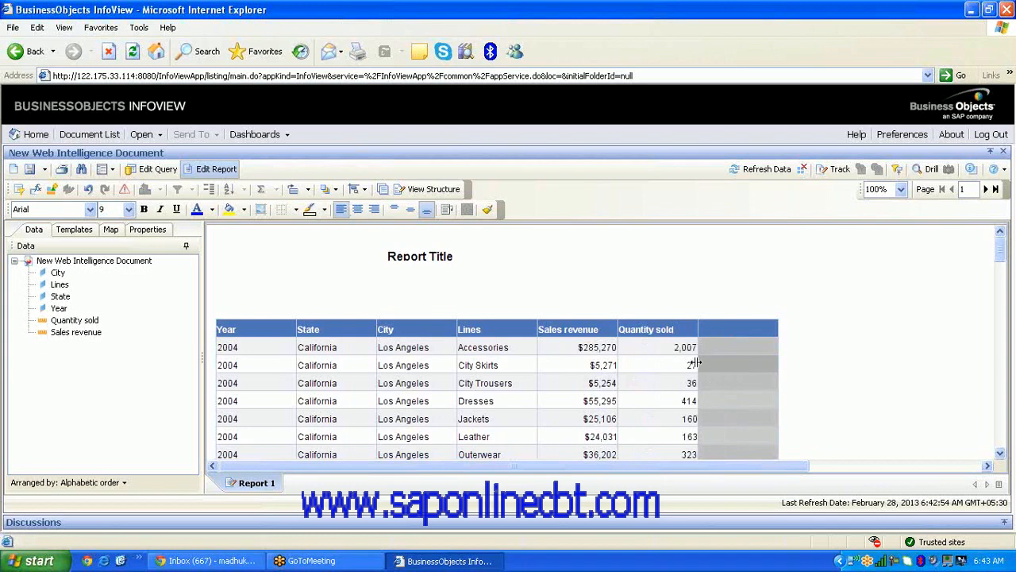
pyautogui.click(124, 190)
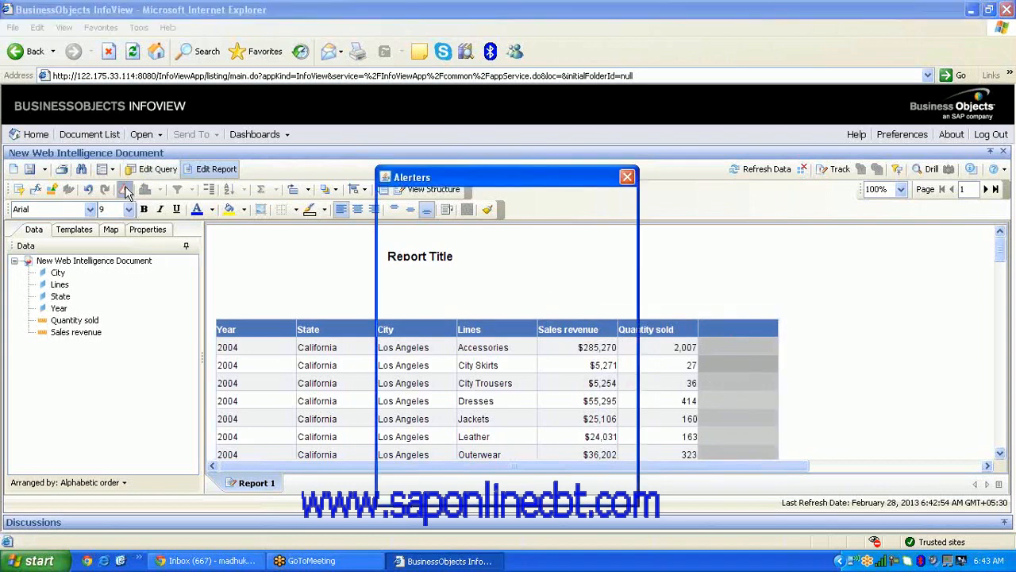
pyautogui.click(407, 419)
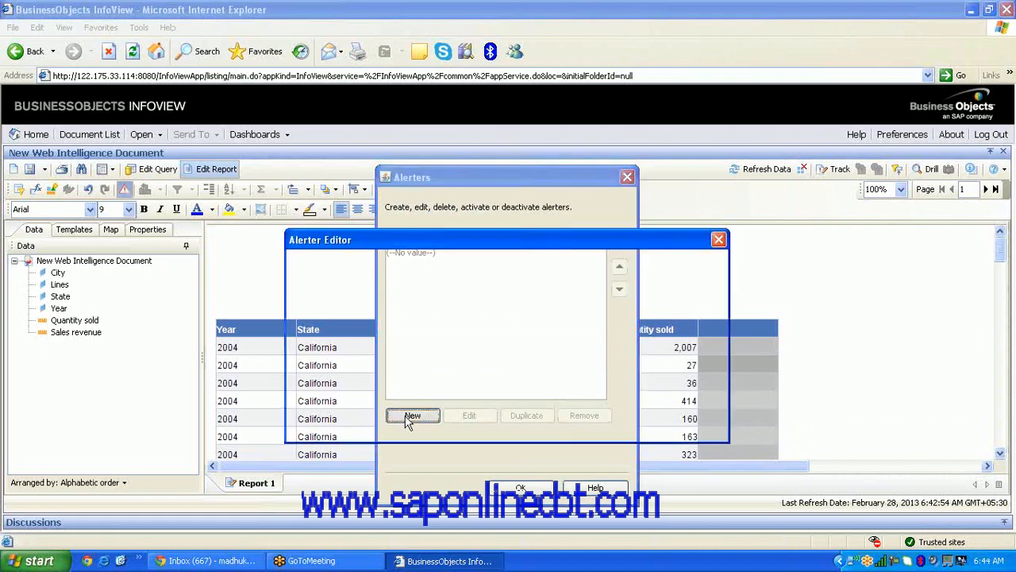
pyautogui.moveTo(383, 264); pyautogui.dragTo(301, 254)
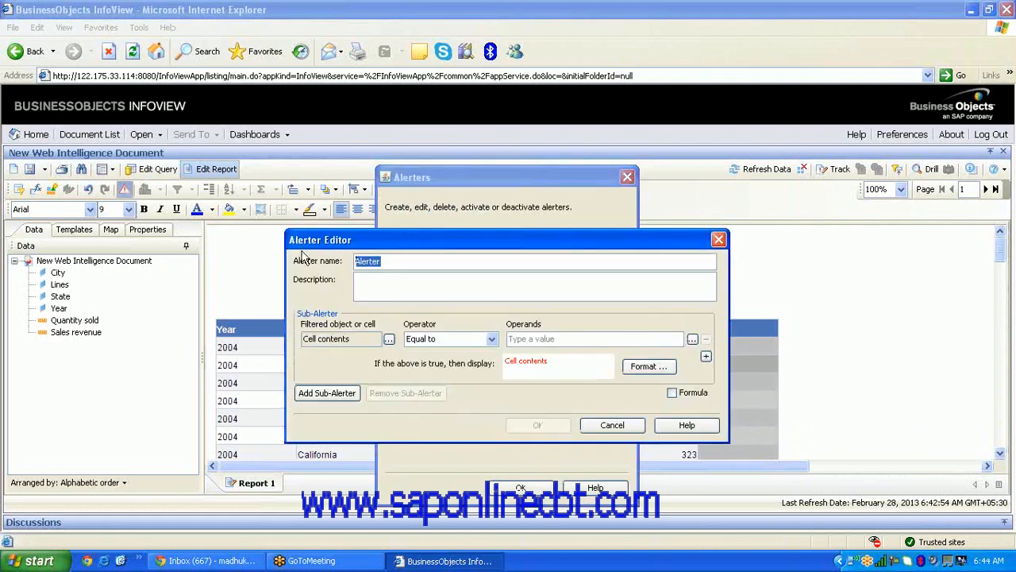
pyautogui.write('Status')
# Set the Status alerter's condition to Sales revenue Greater than 100000
pyautogui.click(389, 339)
pyautogui.doubleClick(456, 298)
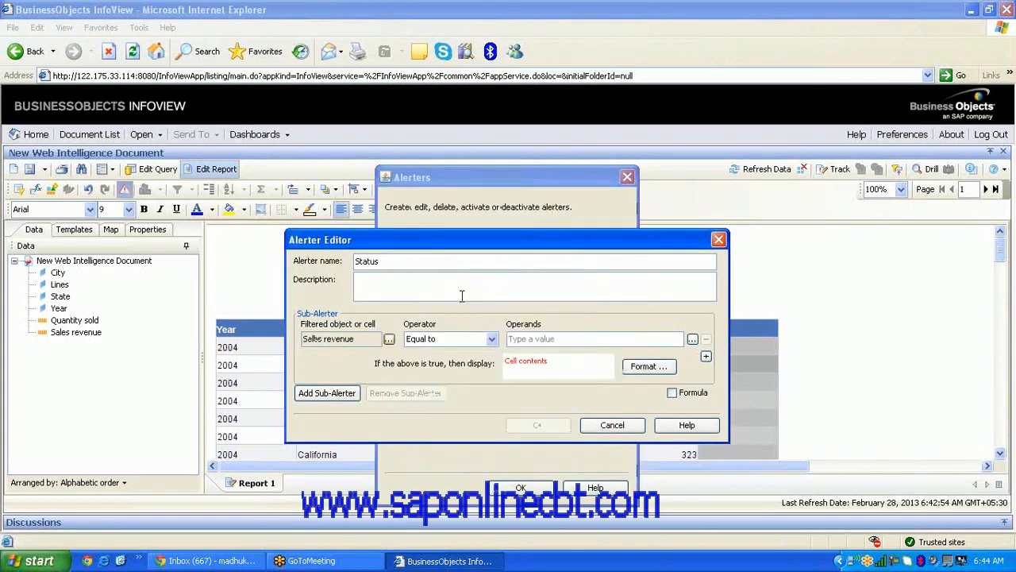
pyautogui.click(491, 339)
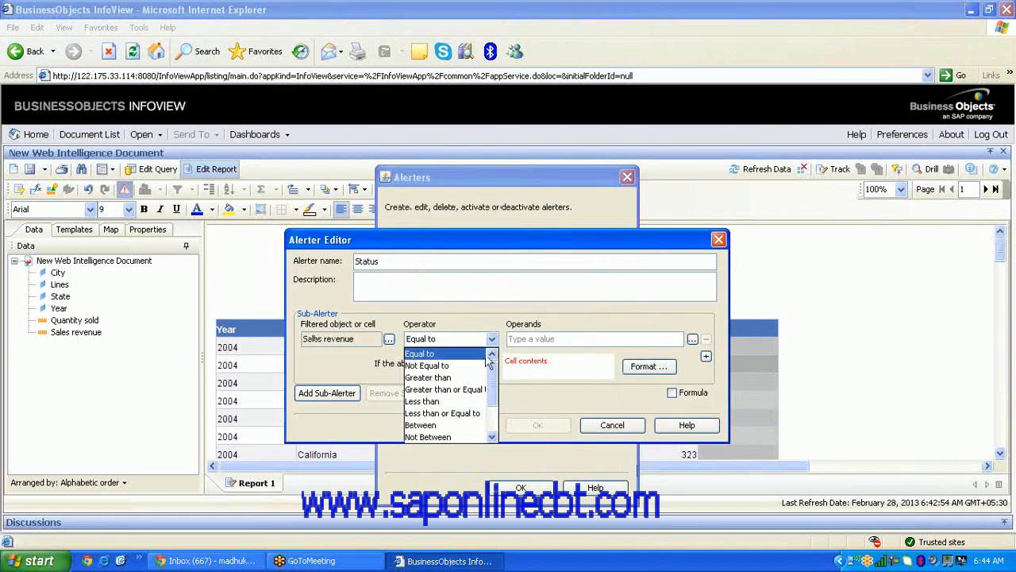
pyautogui.click(461, 379)
pyautogui.click(536, 341)
pyautogui.write('100000')
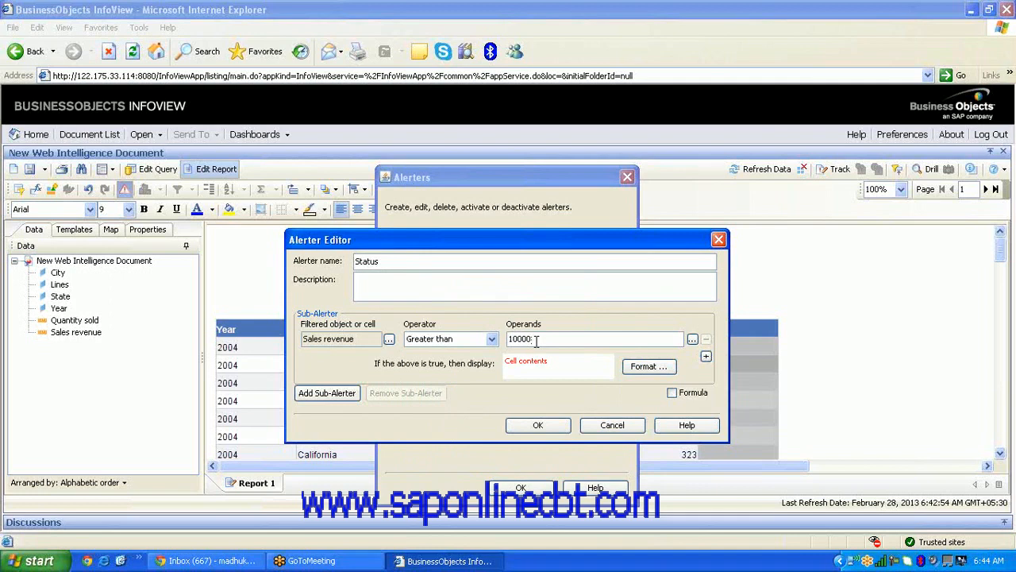
# Set the display content for the Sales revenue condition to the formula ="High"
pyautogui.click(652, 367)
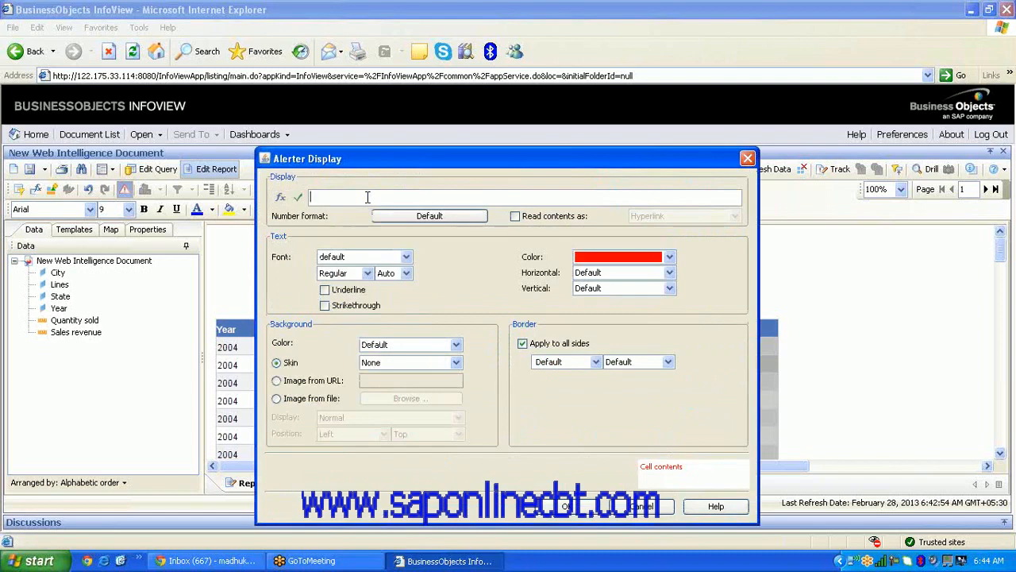
pyautogui.click(368, 196)
pyautogui.write('""')
pyautogui.write('Hig')
pyautogui.write('h"')
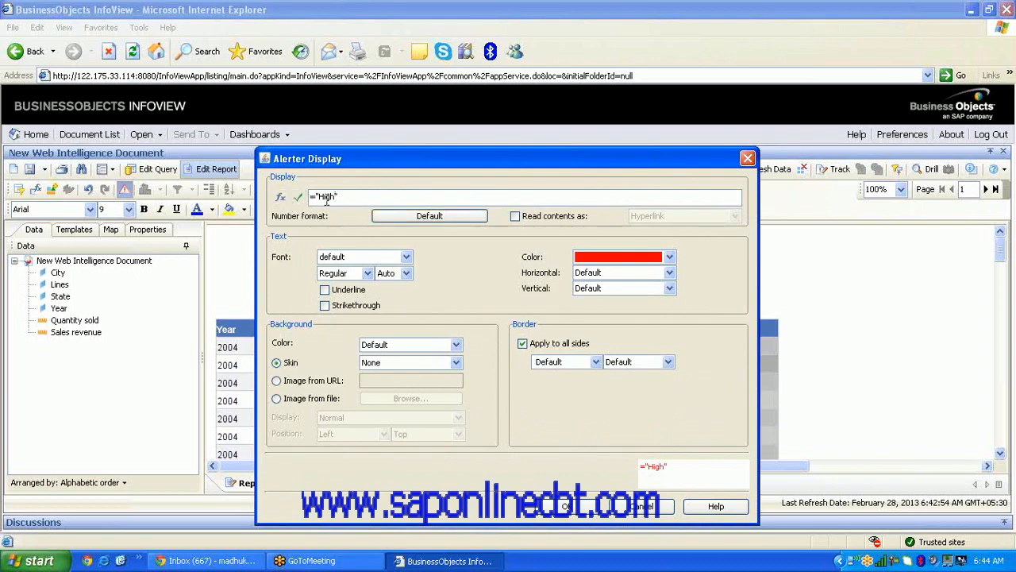
# Set the "High" display's text color to blue and accept the alerter display format
pyautogui.click(669, 257)
pyautogui.scroll(3, 669, 281)
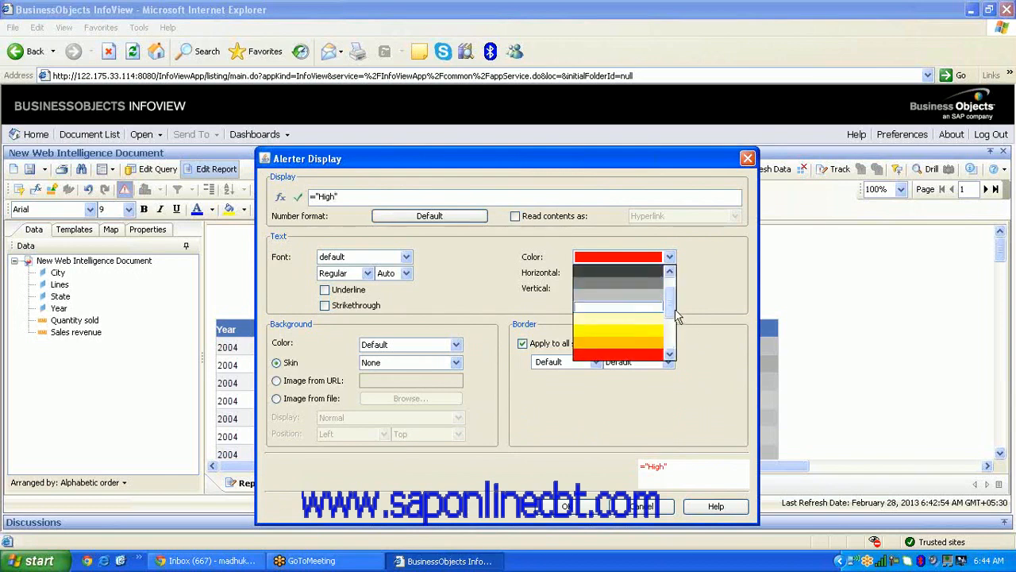
pyautogui.scroll(-2, 674, 325)
pyautogui.moveTo(673, 321); pyautogui.dragTo(672, 323)
pyautogui.click(647, 354)
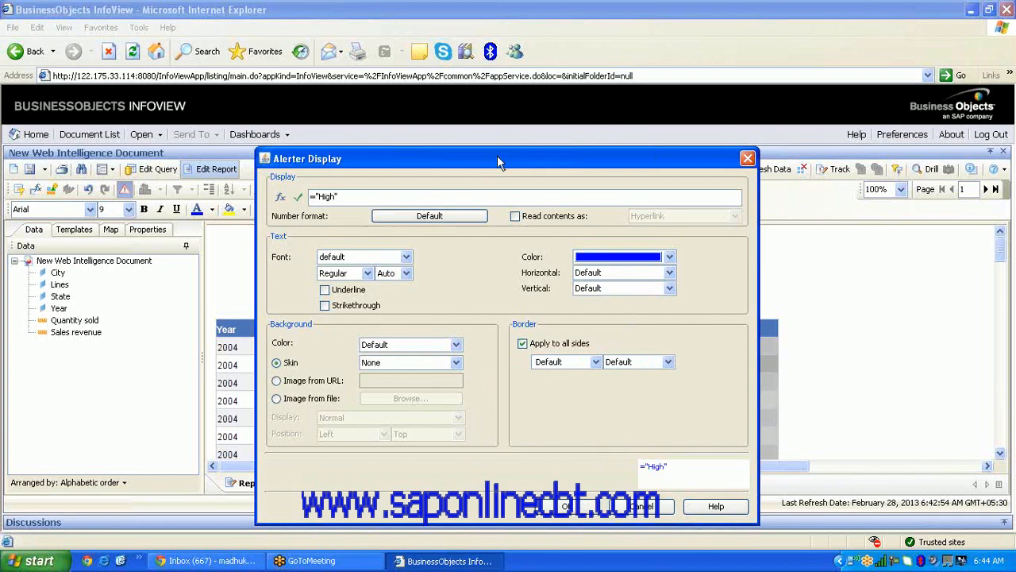
pyautogui.moveTo(502, 161); pyautogui.dragTo(479, 99)
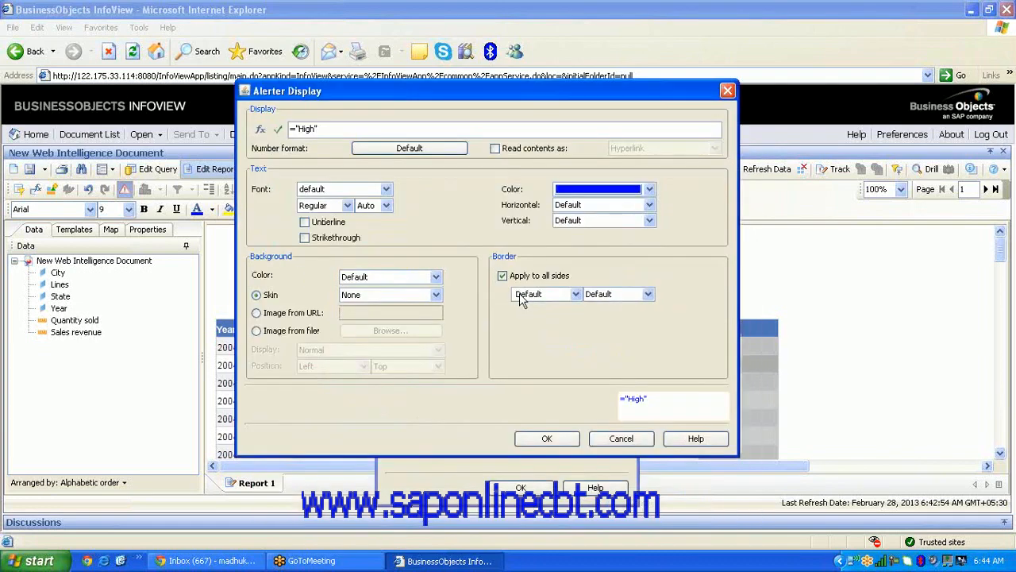
pyautogui.click(547, 440)
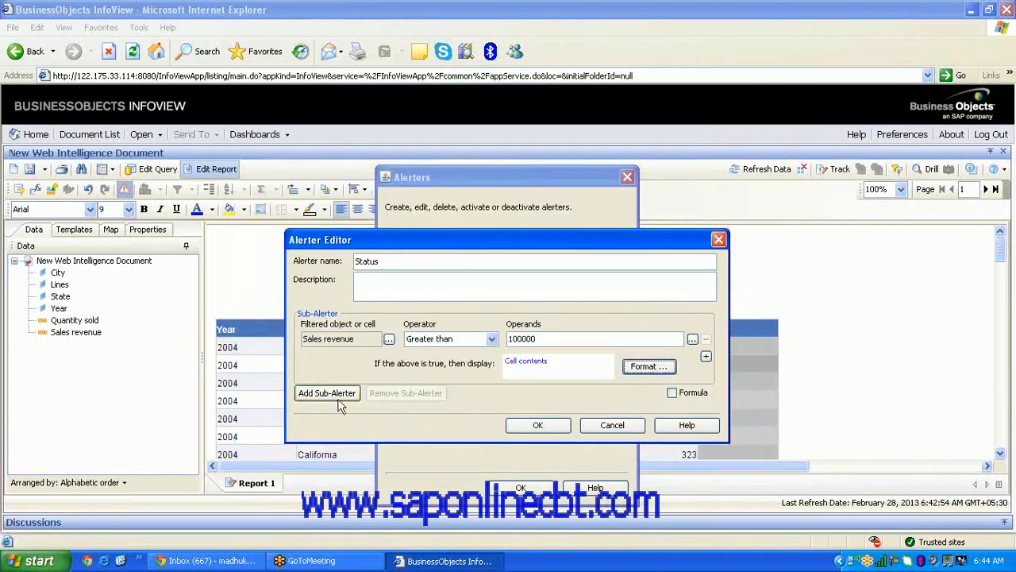
pyautogui.moveTo(421, 237); pyautogui.dragTo(386, 164)
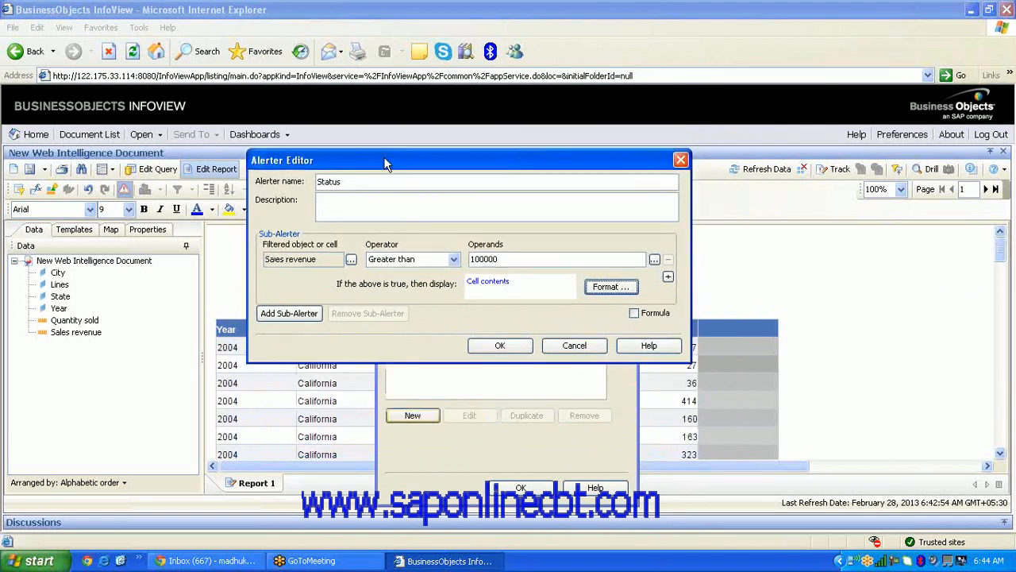
# Add a second sub-alerter to Status with the condition Sales revenue Less than 2000
pyautogui.click(299, 315)
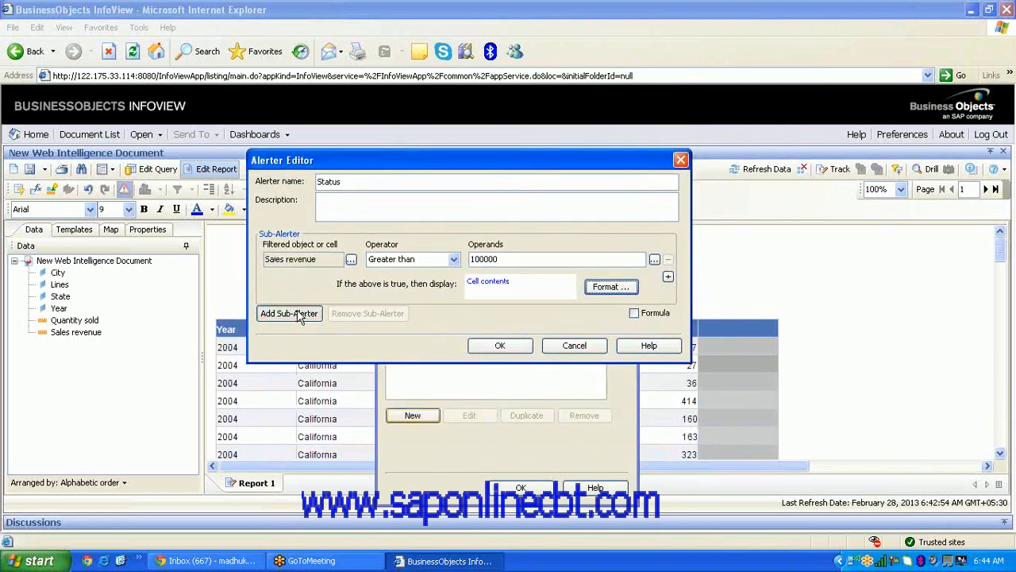
pyautogui.moveTo(459, 162); pyautogui.dragTo(456, 107)
pyautogui.click(348, 303)
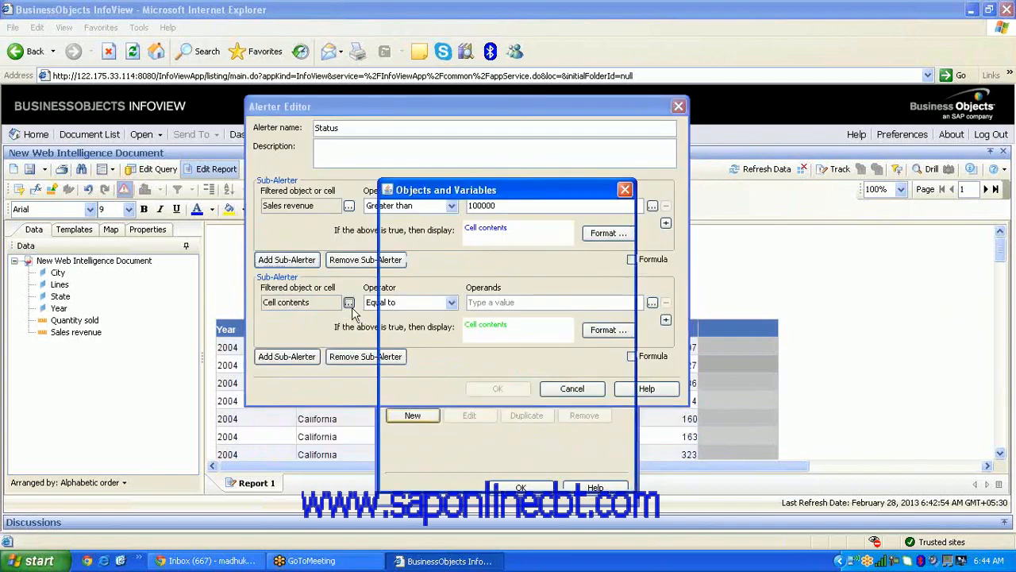
pyautogui.doubleClick(421, 296)
pyautogui.click(451, 302)
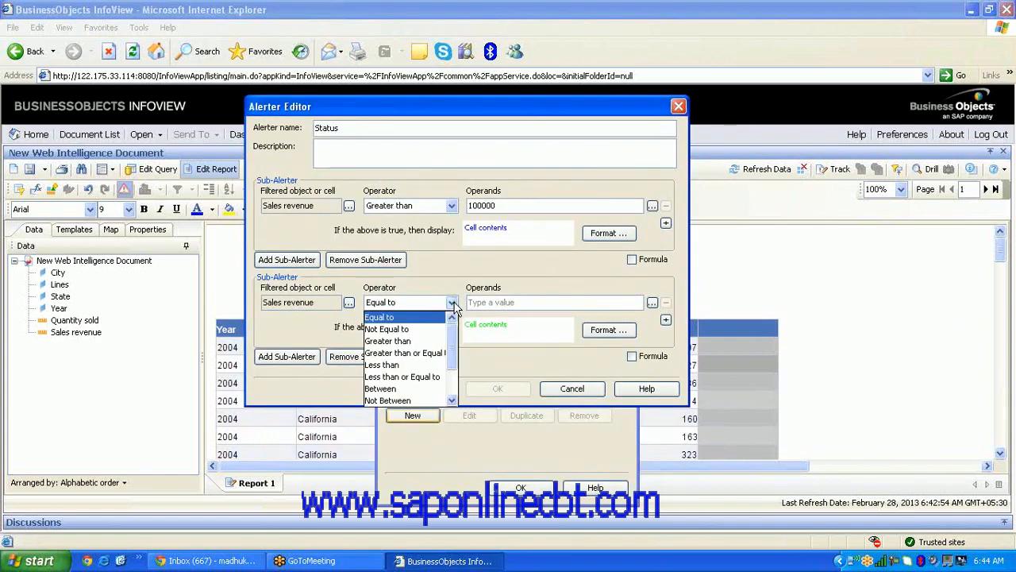
pyautogui.click(413, 341)
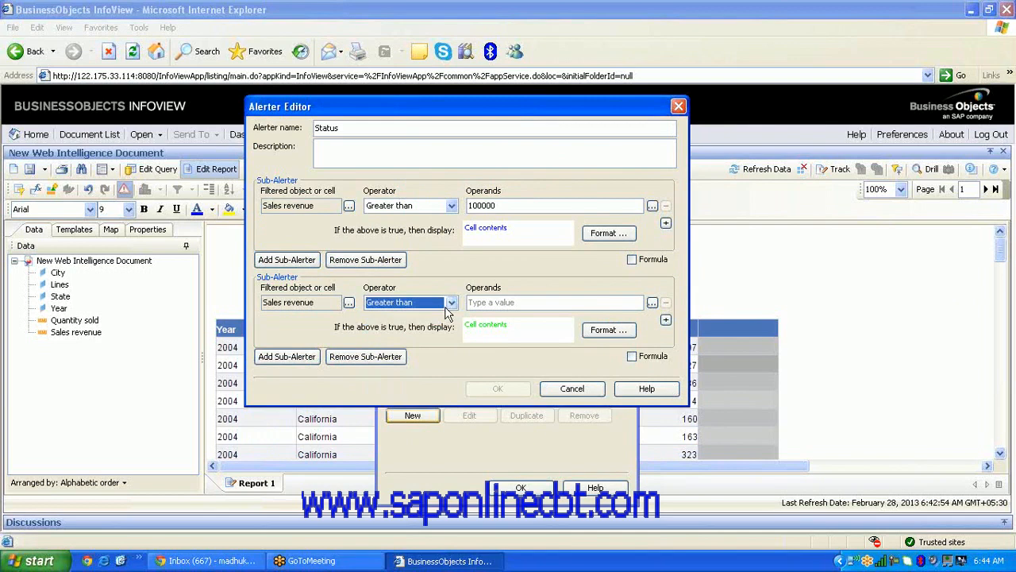
pyautogui.click(451, 304)
pyautogui.click(385, 365)
pyautogui.click(500, 300)
pyautogui.write('2bbb')
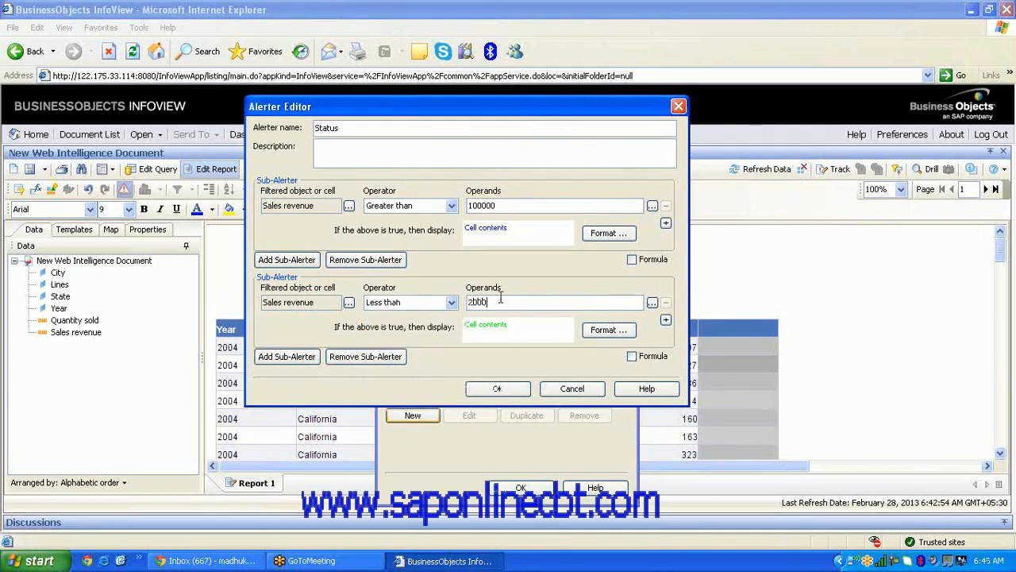
# Set the display content of the Less than 2000 condition to the formula ="Low Sales" and accept the format
pyautogui.click(607, 331)
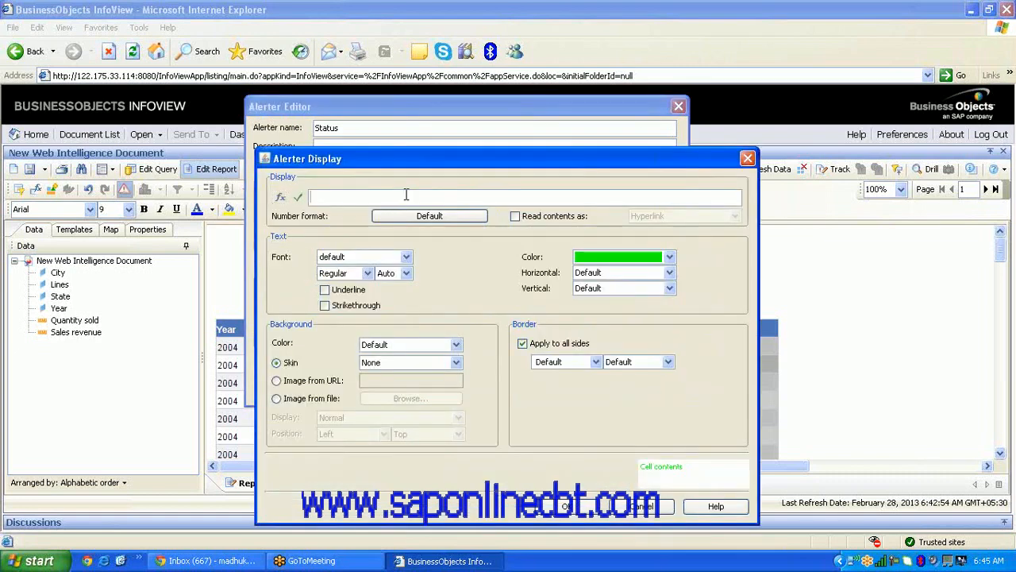
pyautogui.click(406, 195)
pyautogui.write('=""')
pyautogui.press('Left')
pyautogui.write(':')
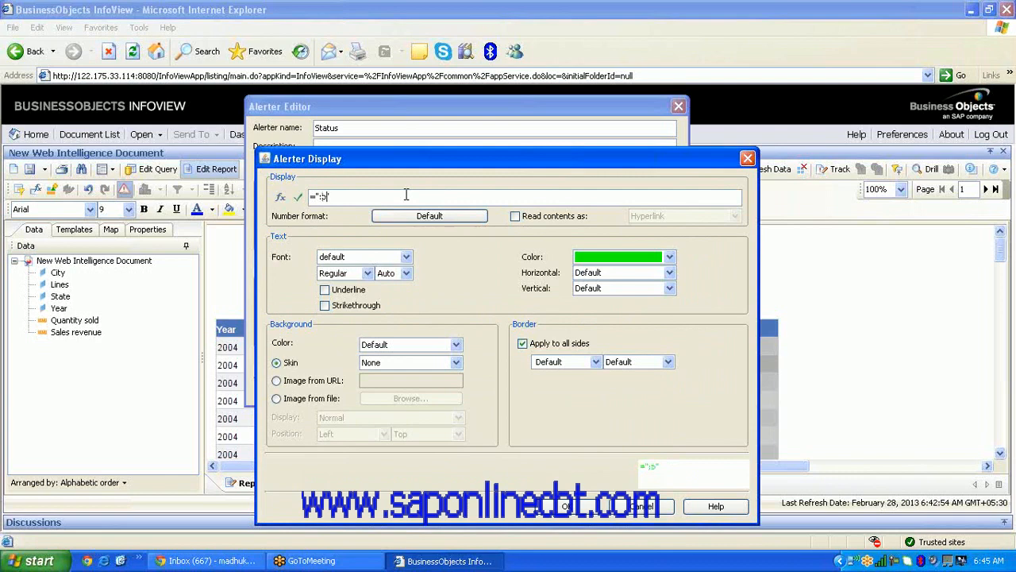
pyautogui.write('Low Sl')
pyautogui.press('BackSpace')
pyautogui.write('ales')
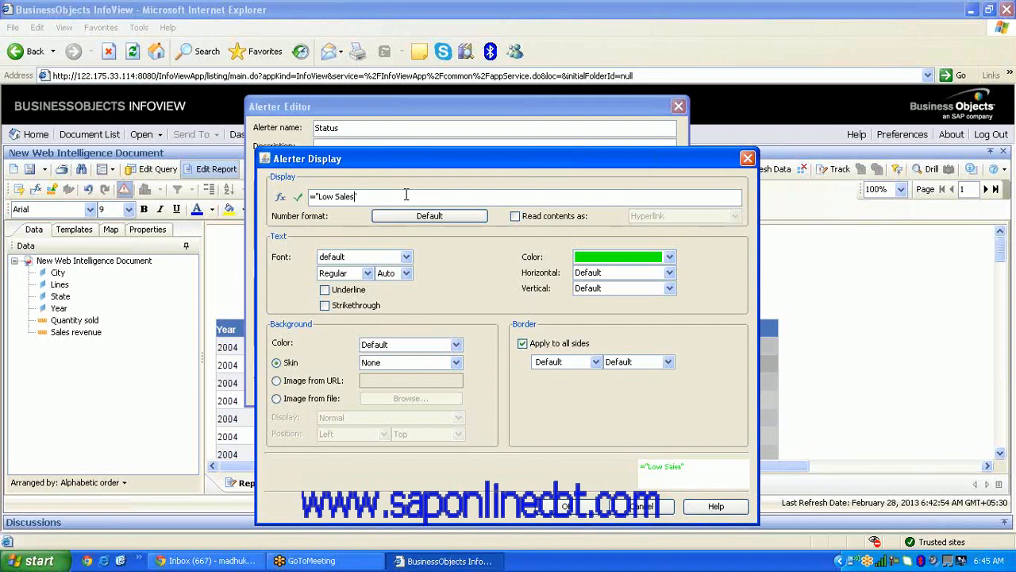
pyautogui.click(571, 510)
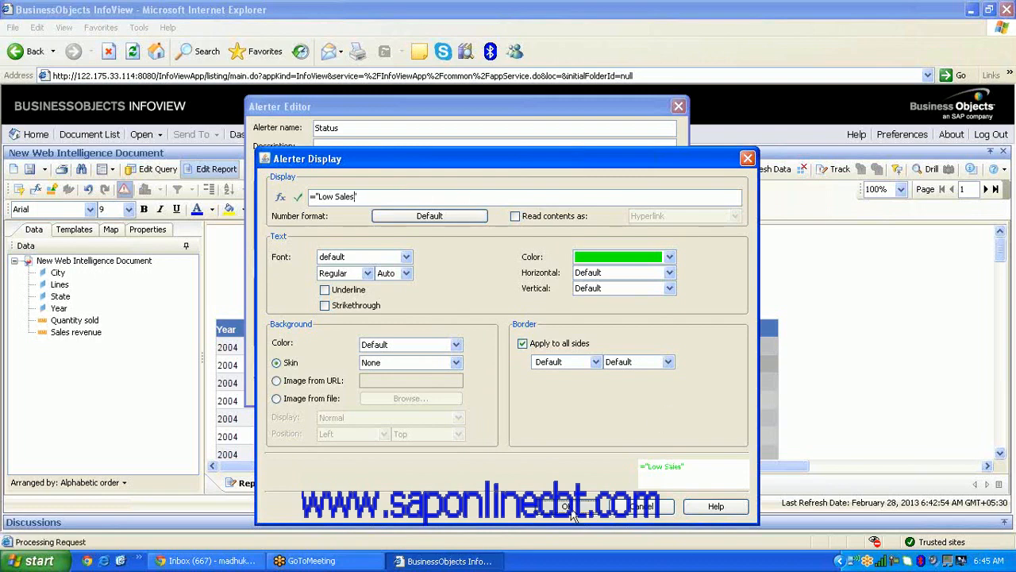
# Add a third sub-alerter on Sales revenue with the Between operator and enter 2000 as its first operand
pyautogui.click(288, 356)
pyautogui.click(348, 399)
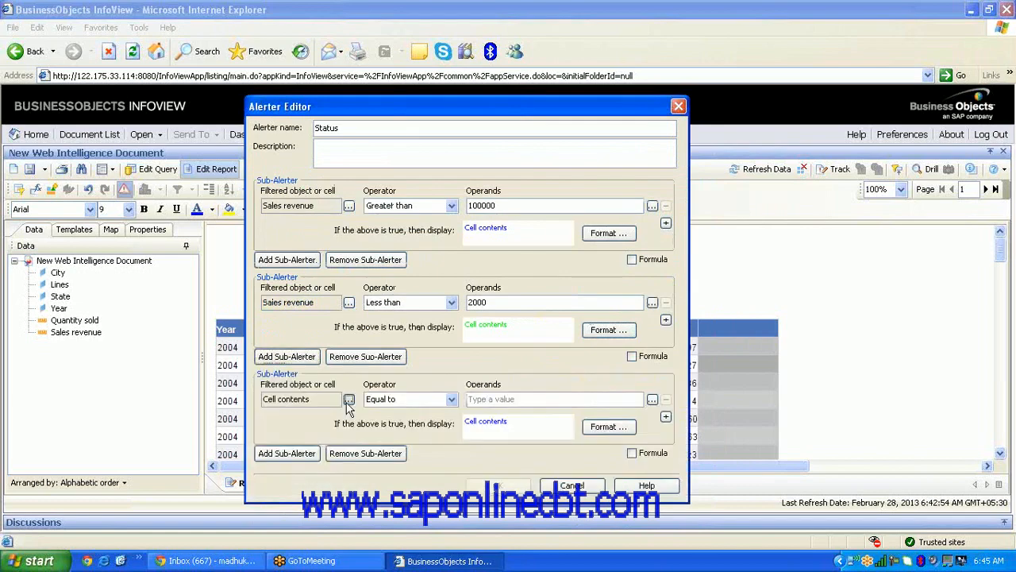
pyautogui.doubleClick(460, 300)
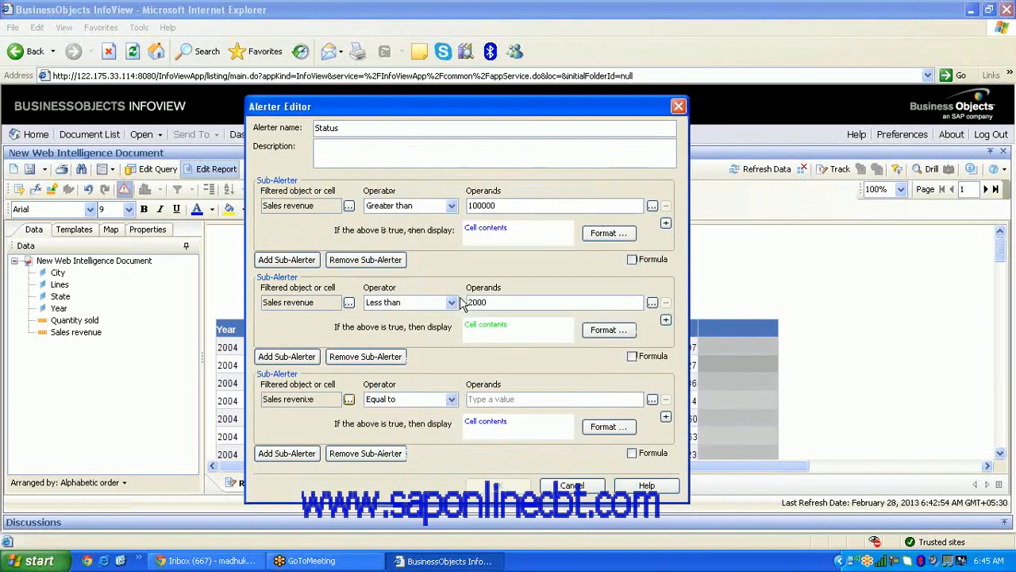
pyautogui.click(451, 398)
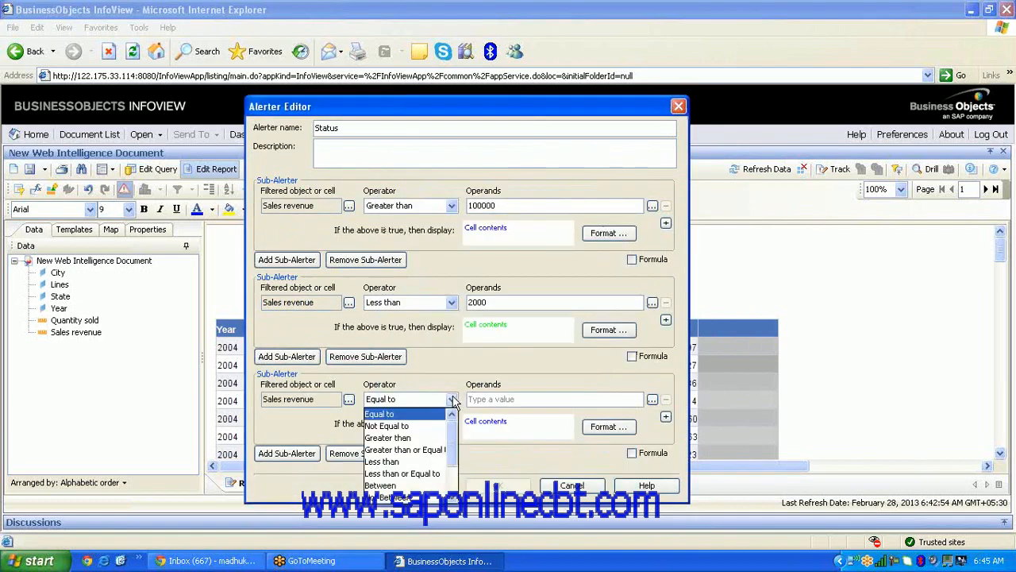
pyautogui.click(401, 484)
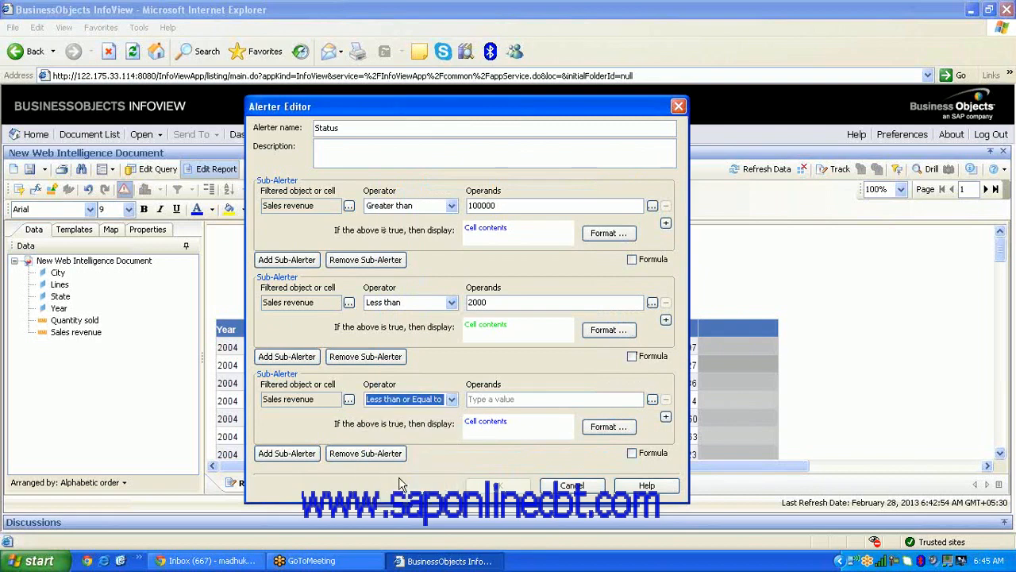
pyautogui.click(453, 399)
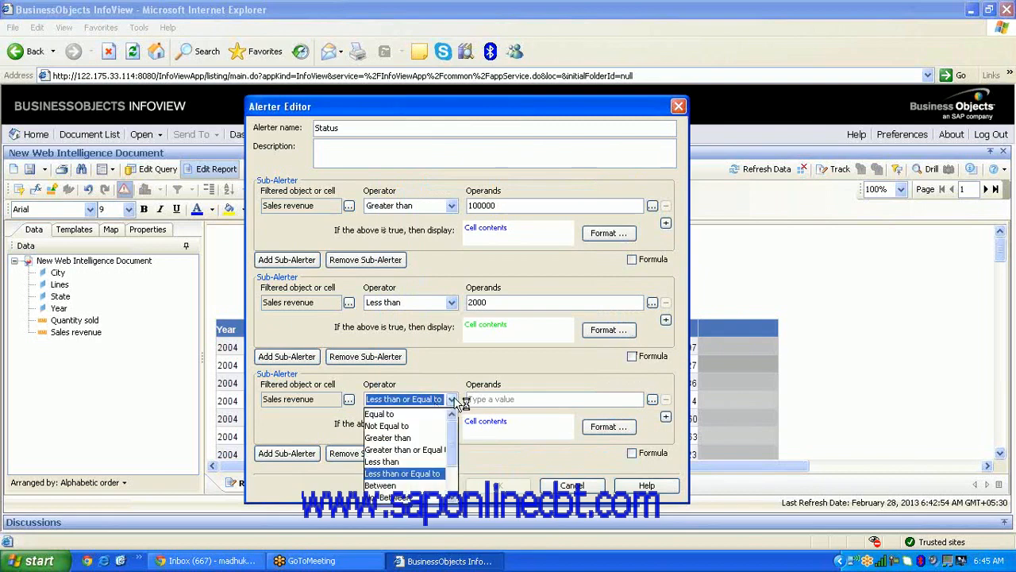
pyautogui.click(381, 485)
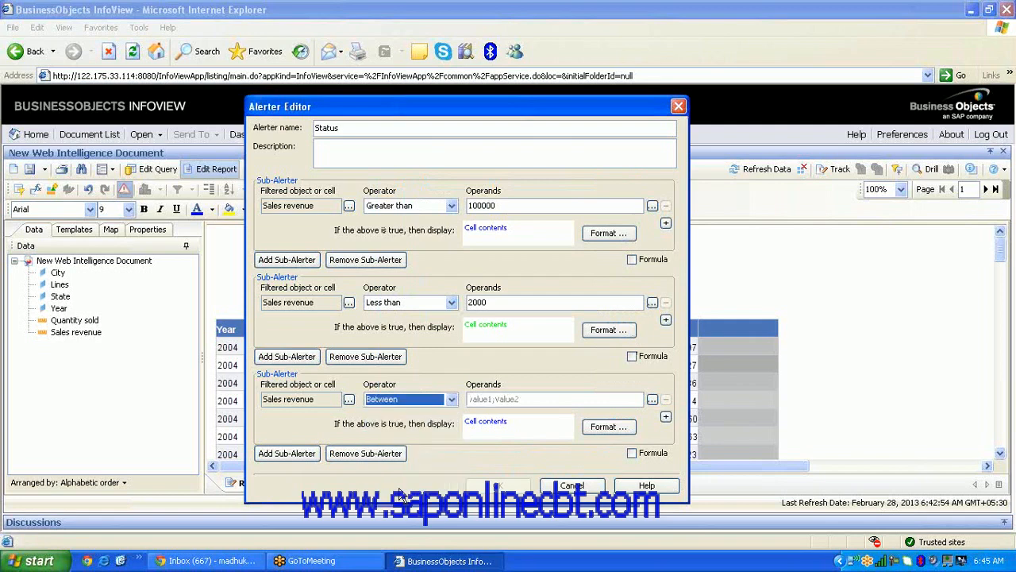
pyautogui.click(473, 399)
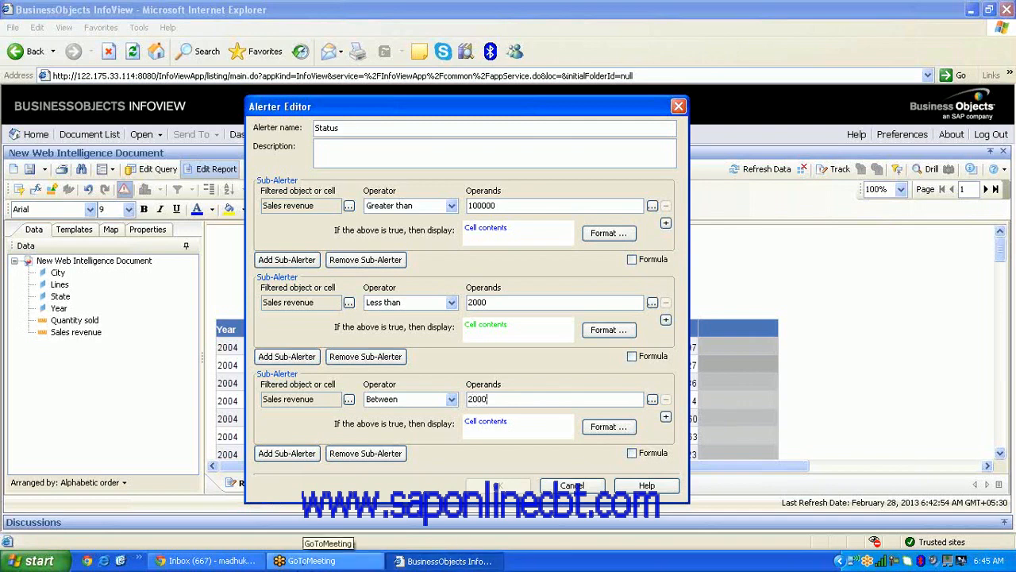
# Switch to Gmail to view the SAP BOBJ Session 5 message, and return to the Alerter Editor in InfoView
pyautogui.click(208, 561)
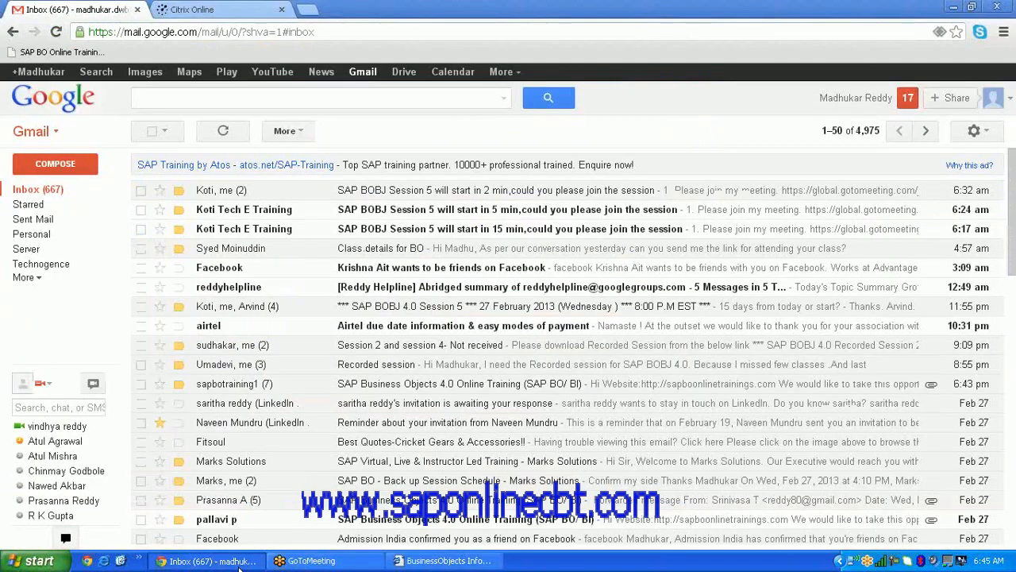
pyautogui.click(467, 196)
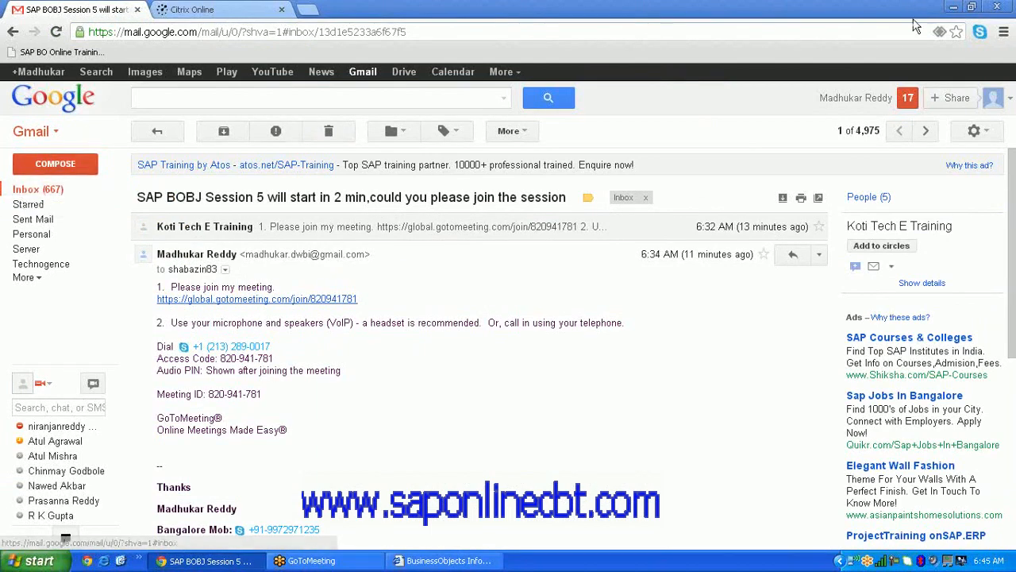
pyautogui.click(951, 7)
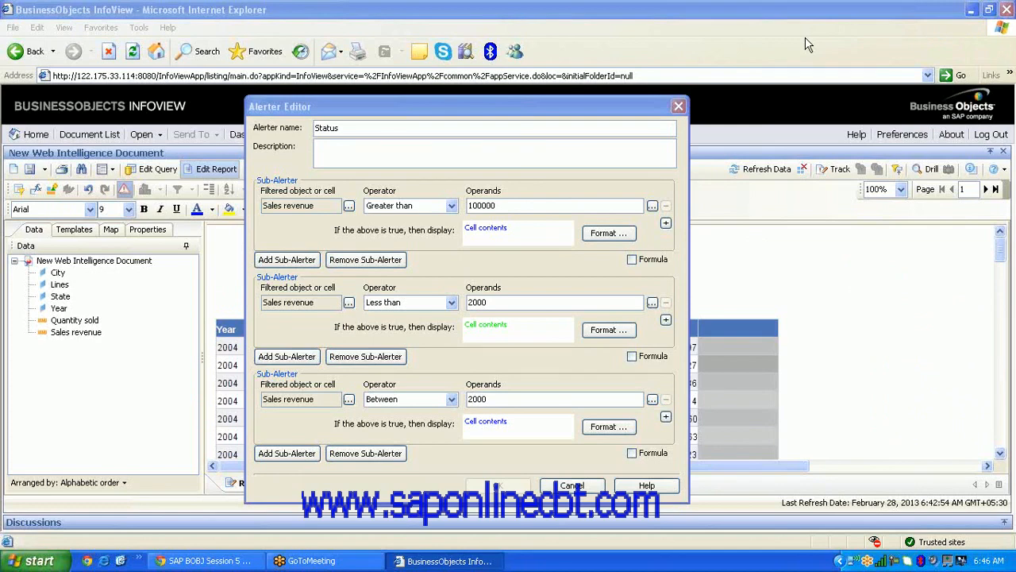
pyautogui.click(221, 563)
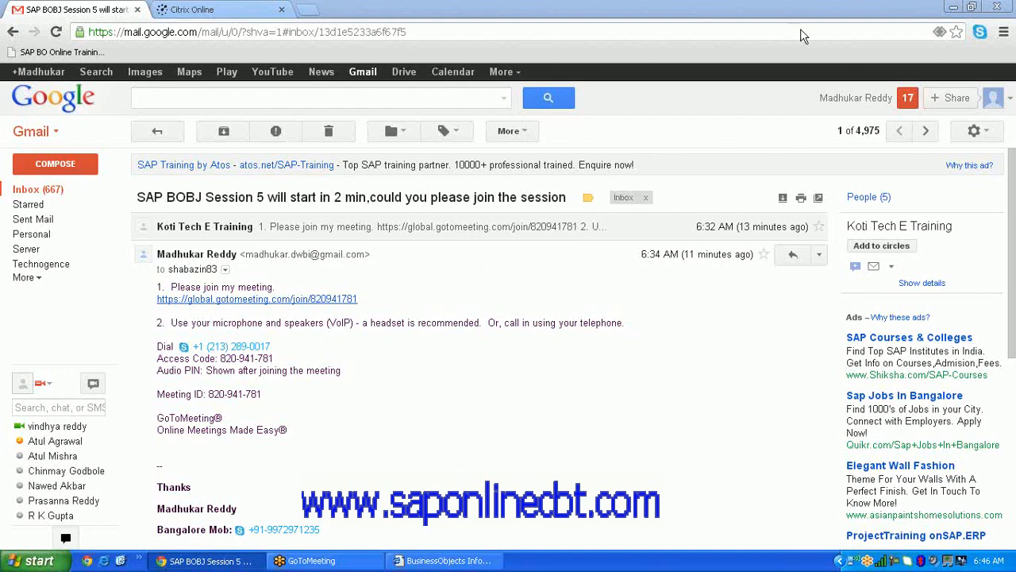
pyautogui.click(955, 8)
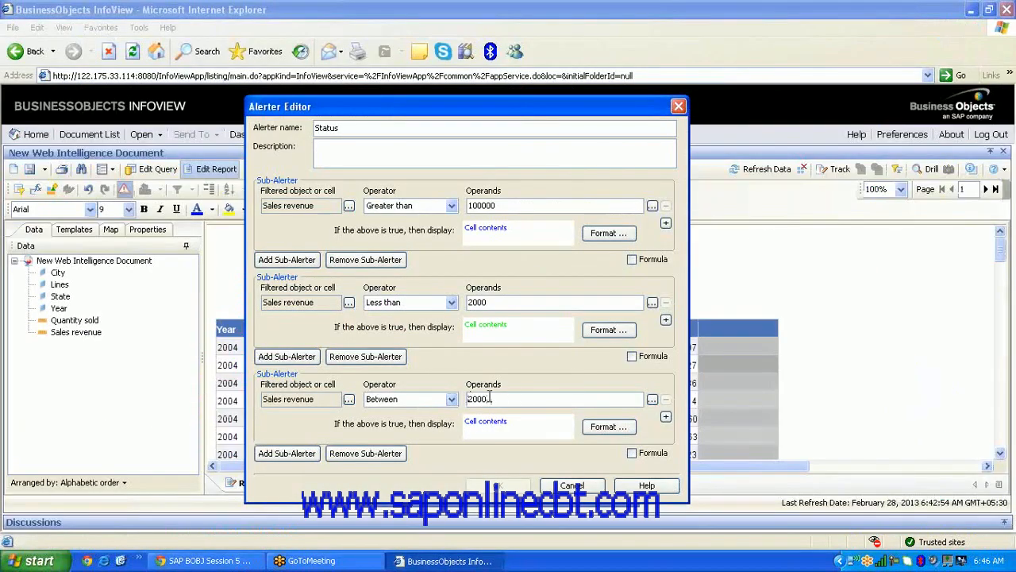
# Complete the Between condition's operands as 2000;100000 and set its display content to the formula ="Medium"
pyautogui.write('100000')
pyautogui.click(621, 429)
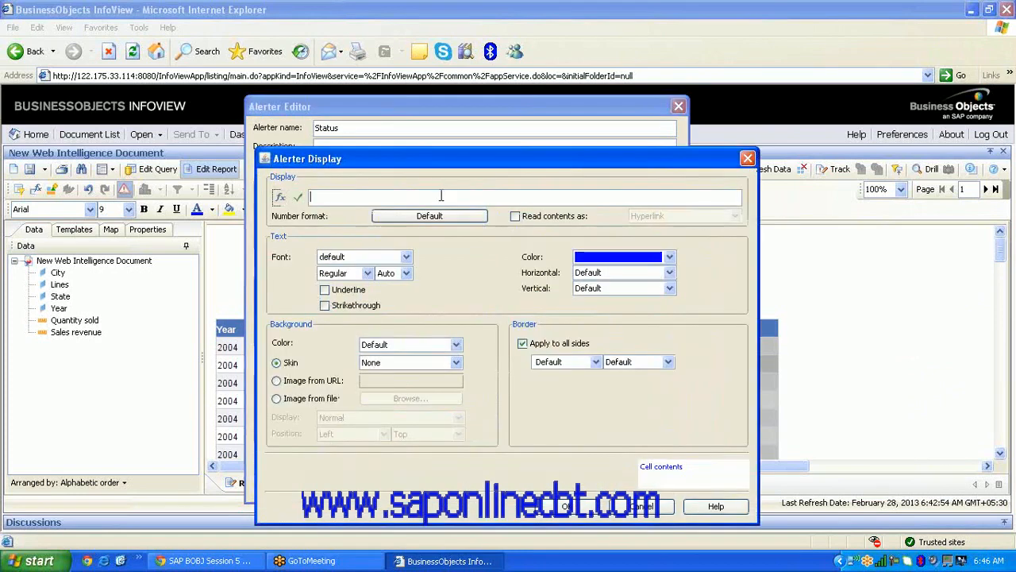
pyautogui.write('=""')
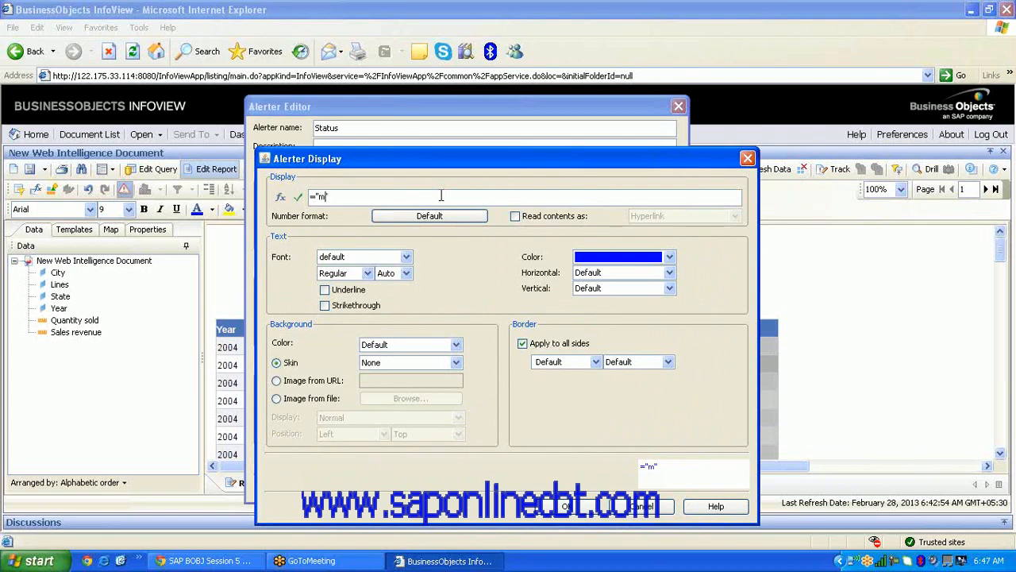
pyautogui.write('medium')
pyautogui.press('Left')
pyautogui.press('Left')
pyautogui.press('BackSpace')
pyautogui.write('M')
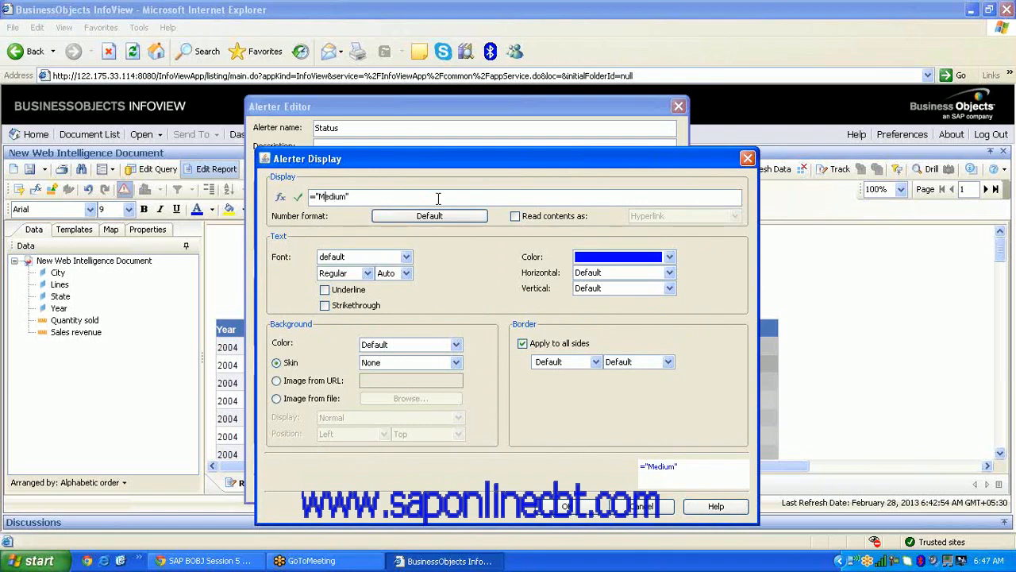
# Set the "Medium" display's text color to Default and accept the alerter display format
pyautogui.click(669, 259)
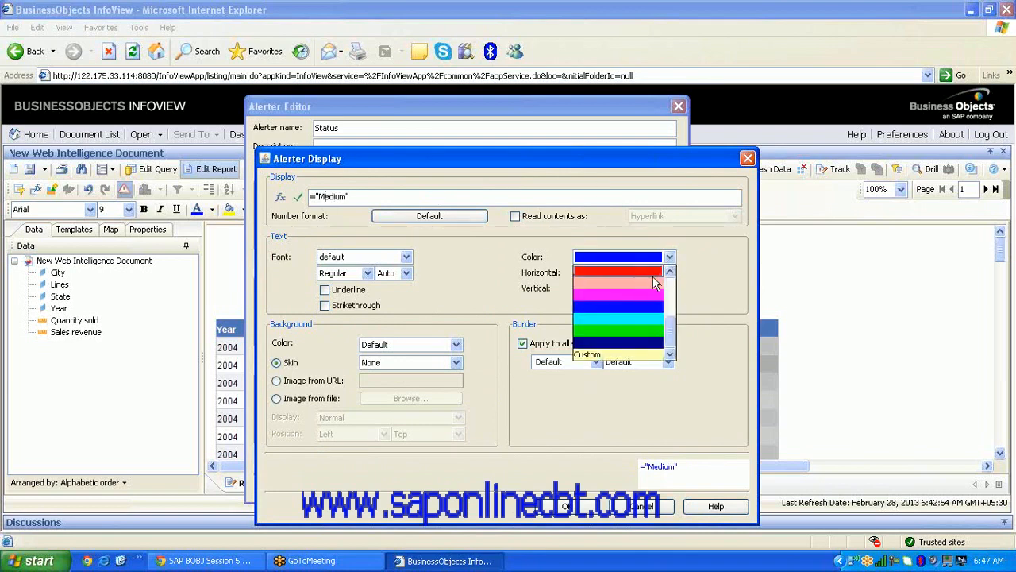
pyautogui.moveTo(670, 337); pyautogui.dragTo(668, 286)
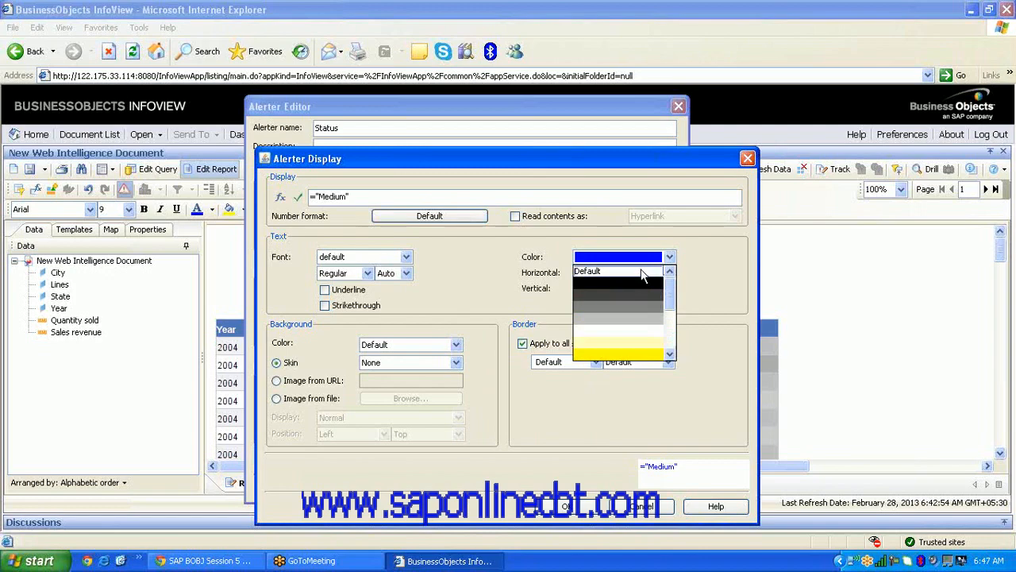
pyautogui.click(643, 275)
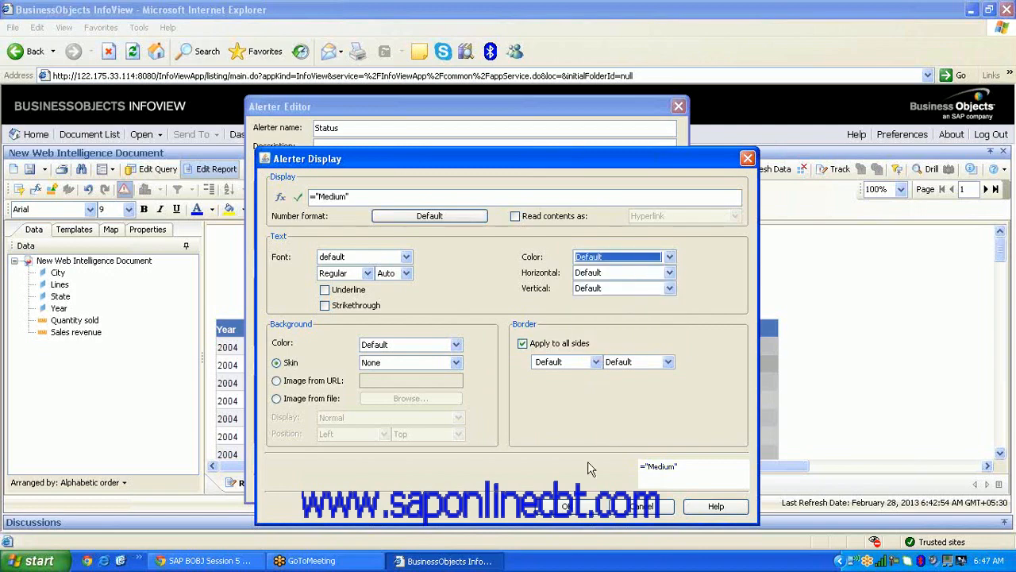
pyautogui.click(578, 508)
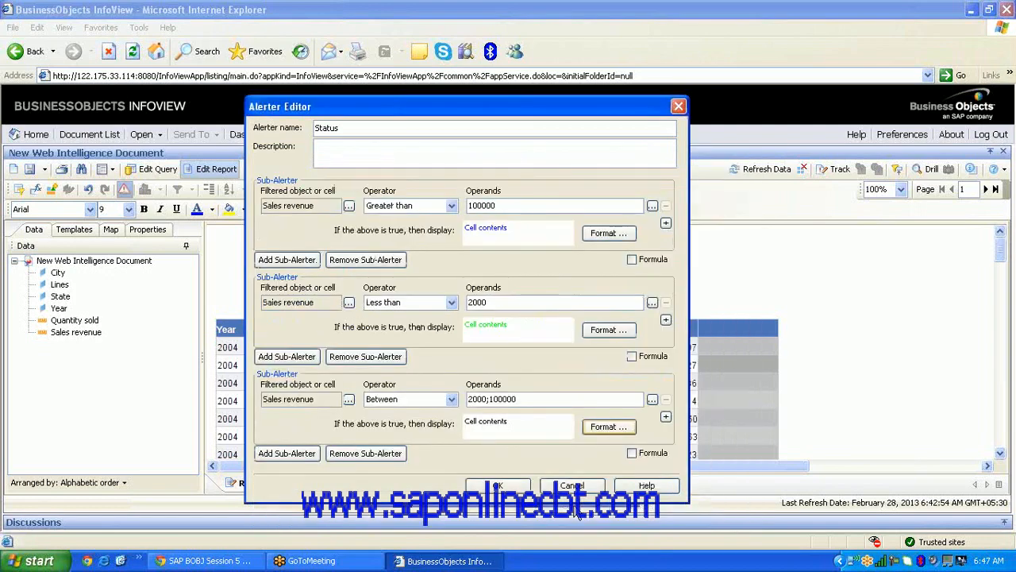
# Set the "Low Sales" display's text color to red and apply the finished Status alerter to the empty column
pyautogui.click(608, 330)
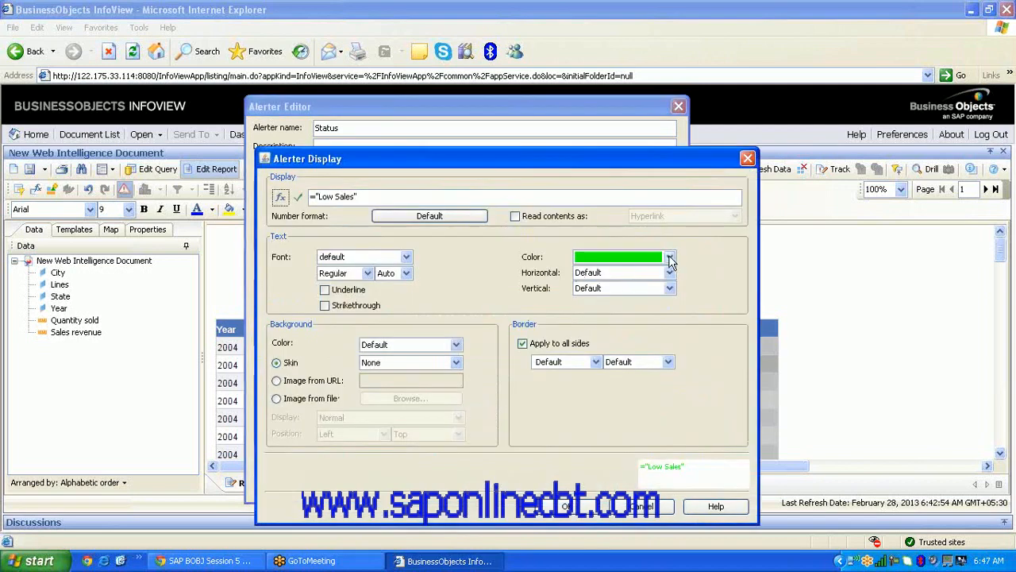
pyautogui.click(669, 256)
pyautogui.click(640, 275)
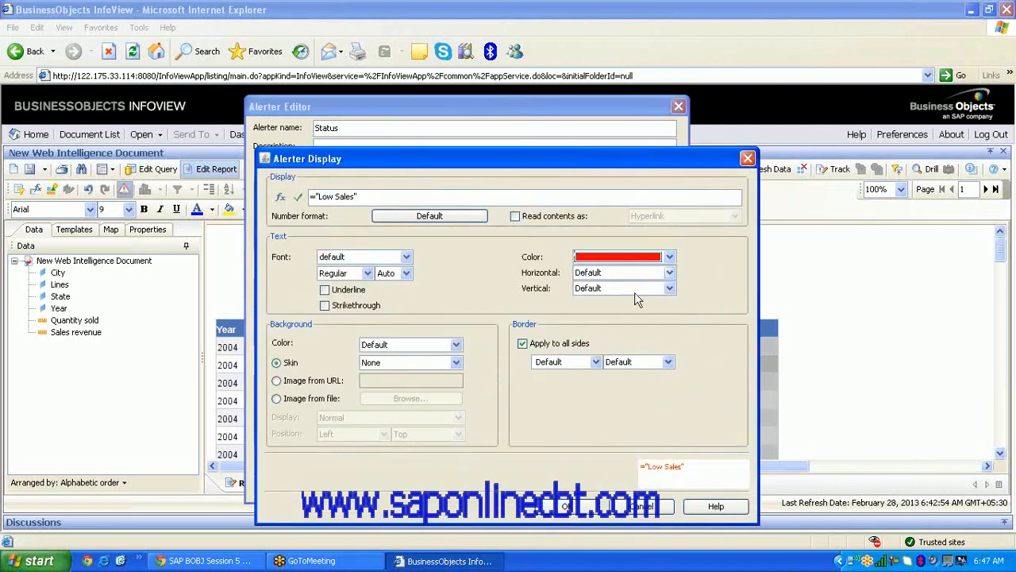
pyautogui.click(571, 505)
pyautogui.click(498, 485)
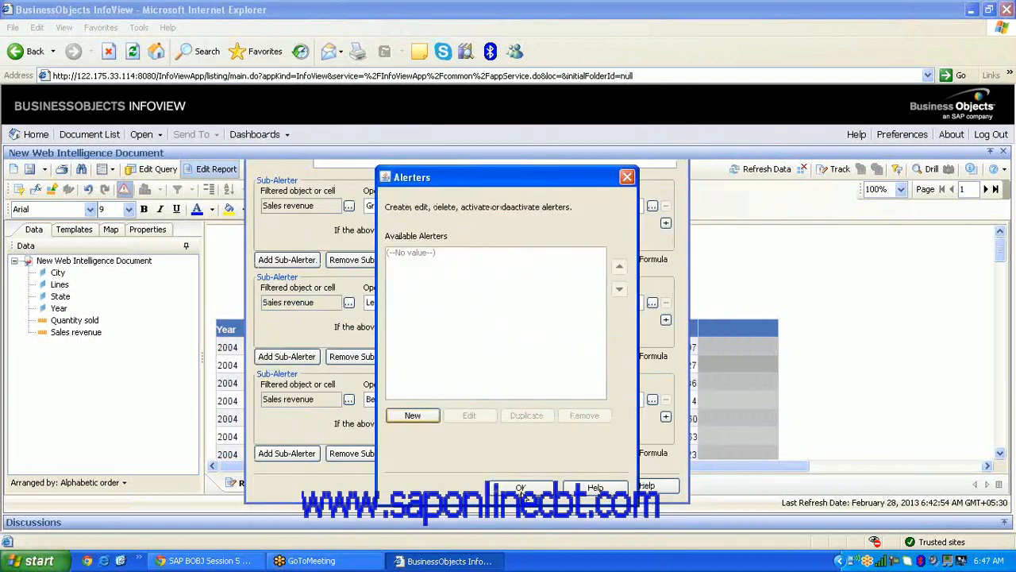
pyautogui.click(518, 487)
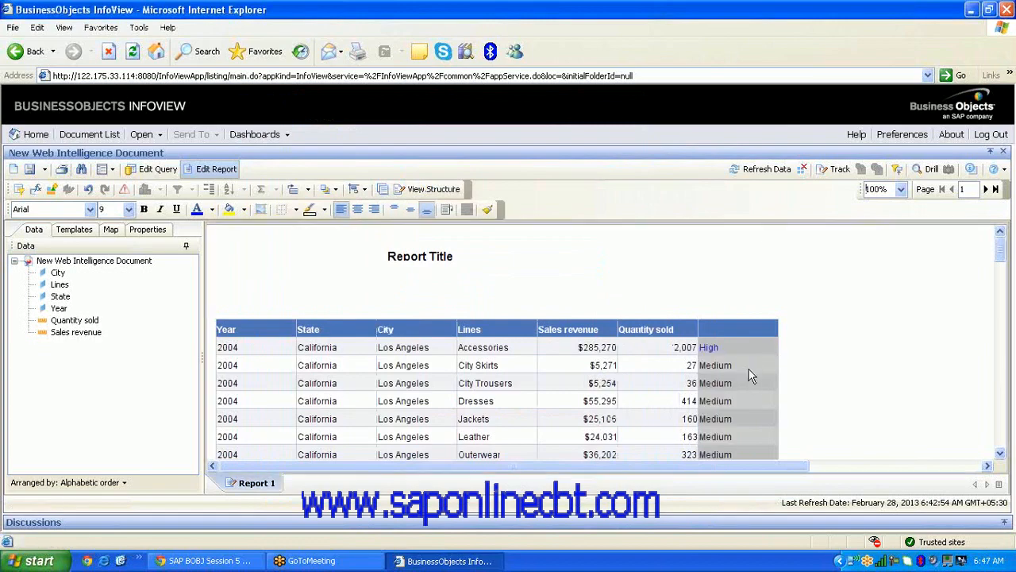
# Review the alerter labels in the new column against the sales revenue values further down the report
pyautogui.moveTo(1004, 253); pyautogui.dragTo(1009, 336)
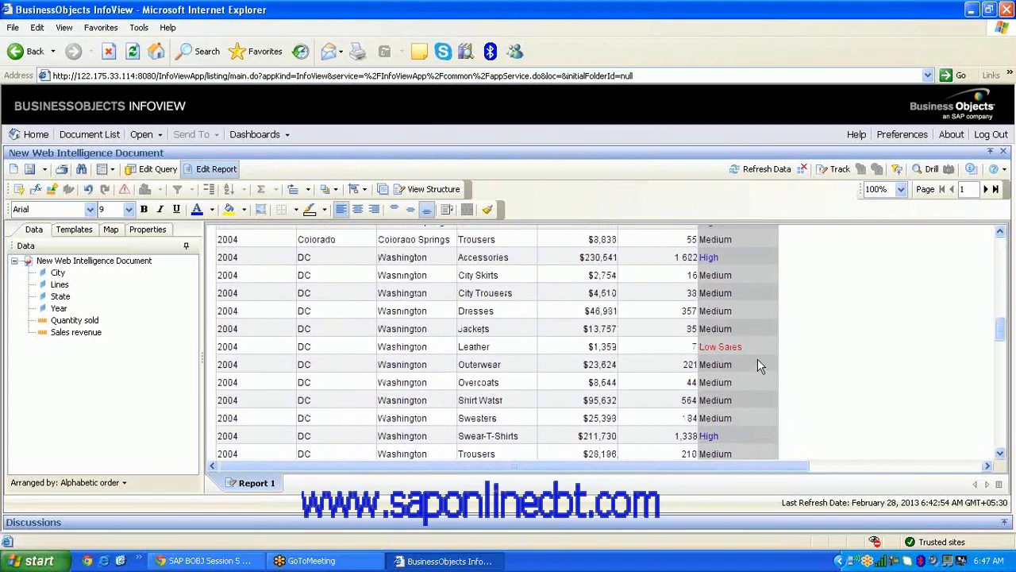
pyautogui.click(736, 349)
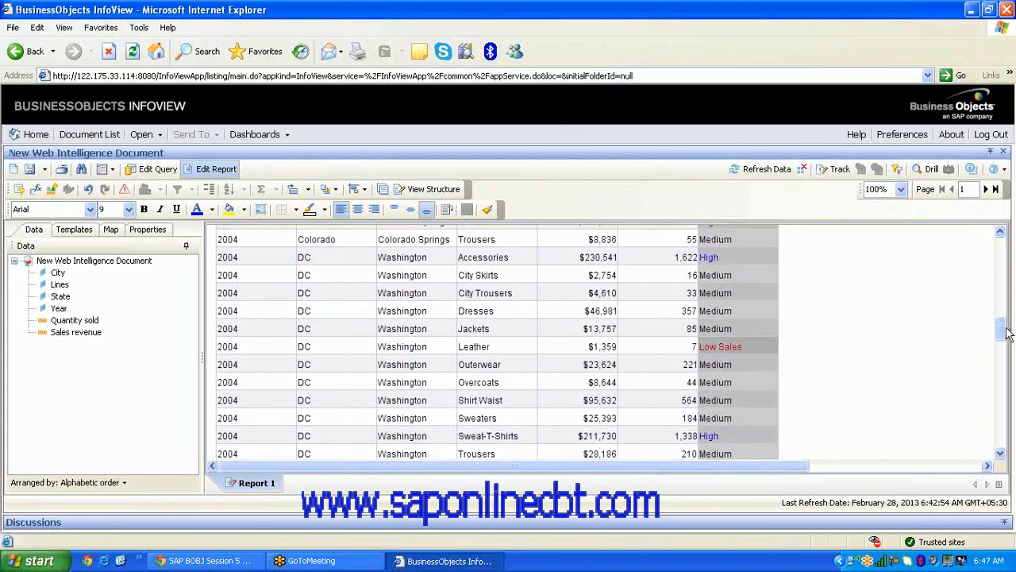
pyautogui.scroll(-1, 1005, 342)
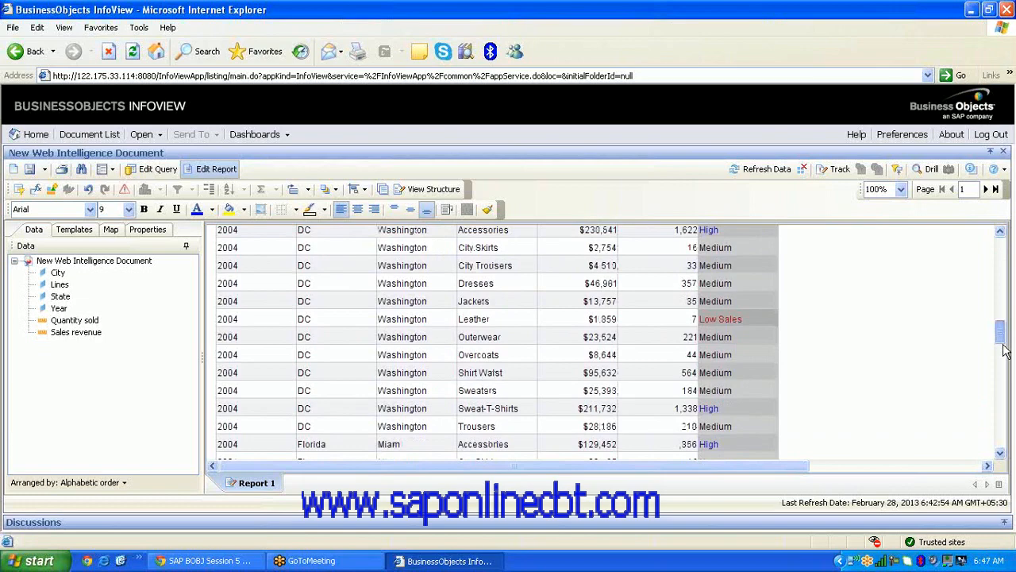
# Review the alerter labels in the remaining rows and return to the start of the report
pyautogui.moveTo(1004, 349); pyautogui.dragTo(1004, 377)
pyautogui.moveTo(1000, 417); pyautogui.dragTo(983, 238)
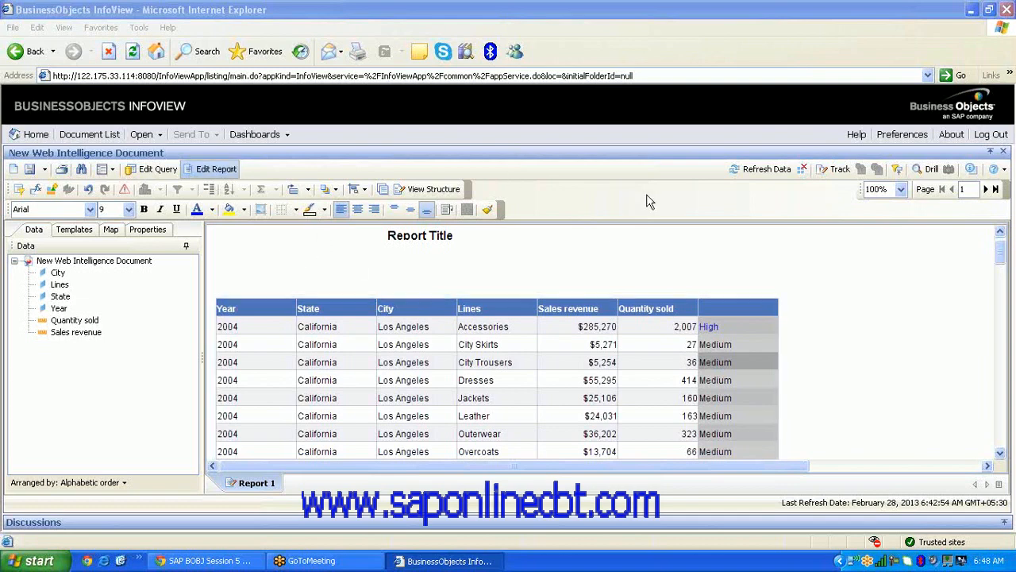
pyautogui.click(751, 165)
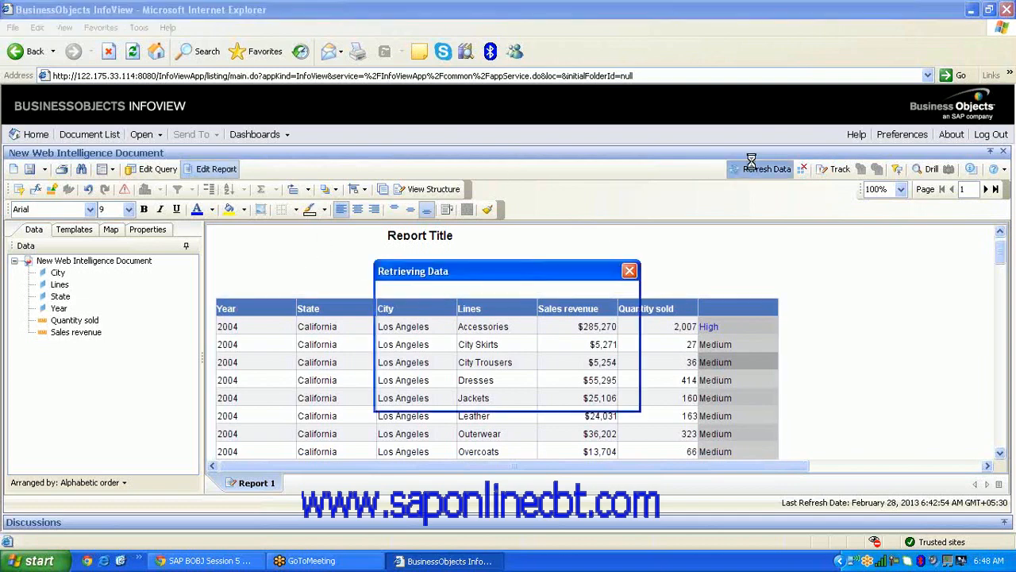
pyautogui.doubleClick(543, 321)
pyautogui.moveTo(599, 162); pyautogui.dragTo(721, 175)
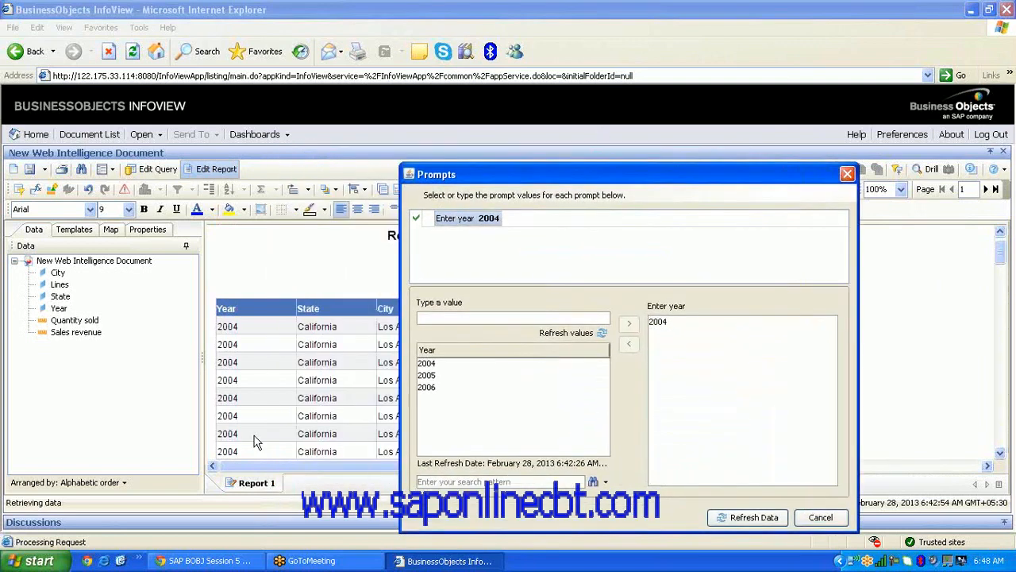
pyautogui.click(822, 517)
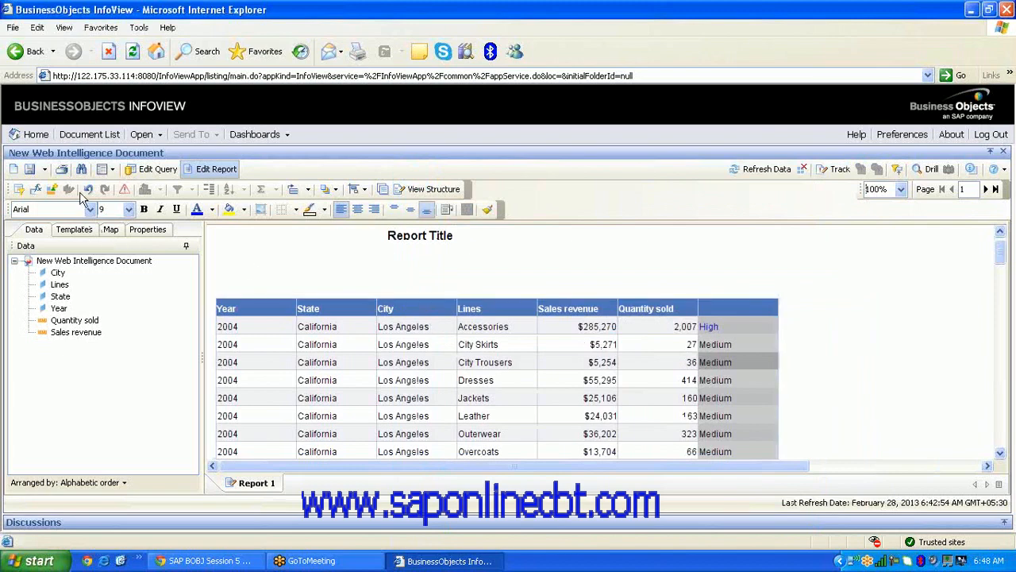
pyautogui.click(760, 172)
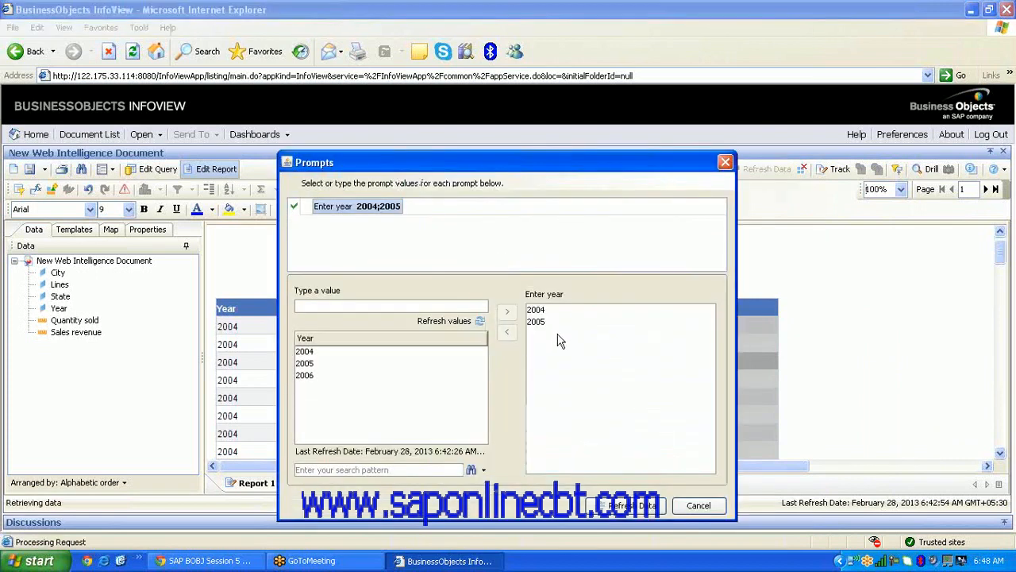
pyautogui.click(697, 505)
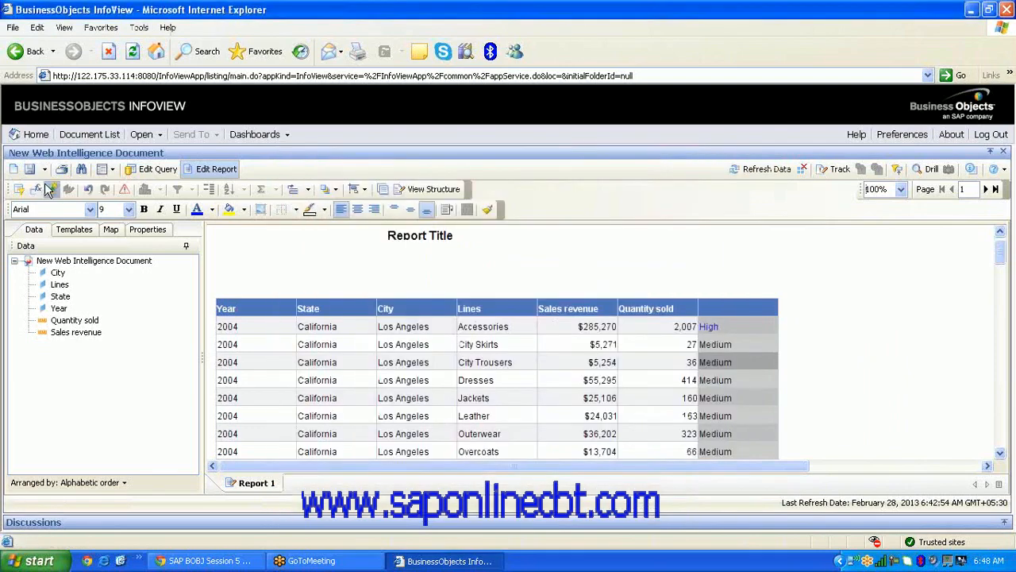
# Create a dimension variable named V_Prompt with the formula =UserResponse("Enter year")
pyautogui.click(49, 189)
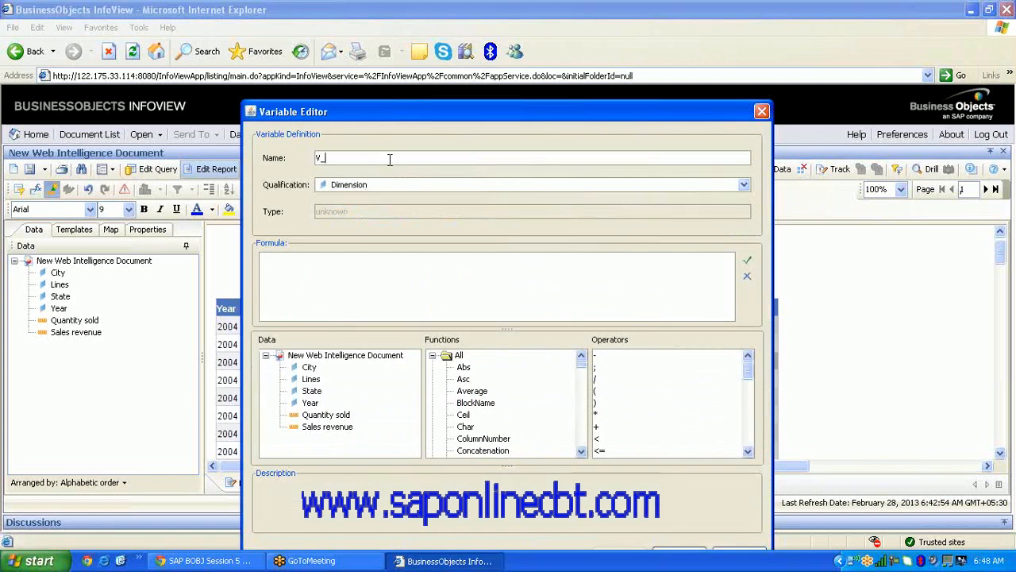
pyautogui.write('V_Prm')
pyautogui.click(478, 405)
pyautogui.write('u')
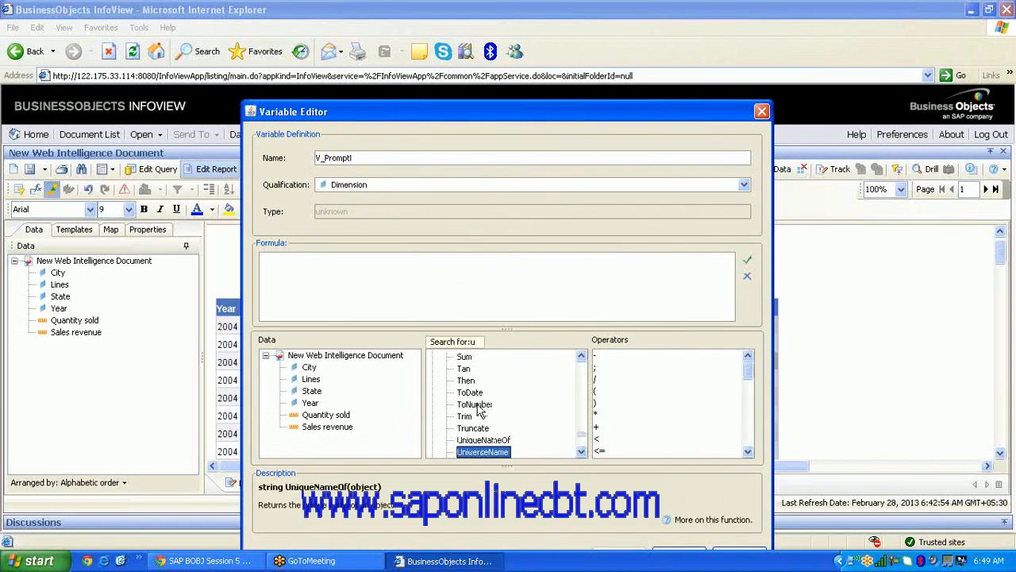
pyautogui.write('uuuu')
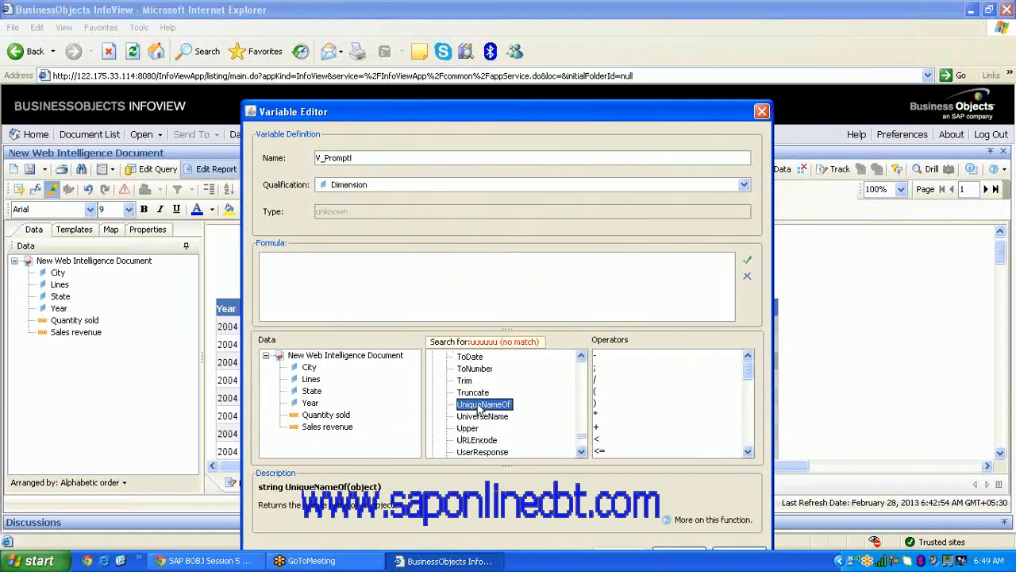
pyautogui.click(512, 459)
pyautogui.doubleClick(510, 452)
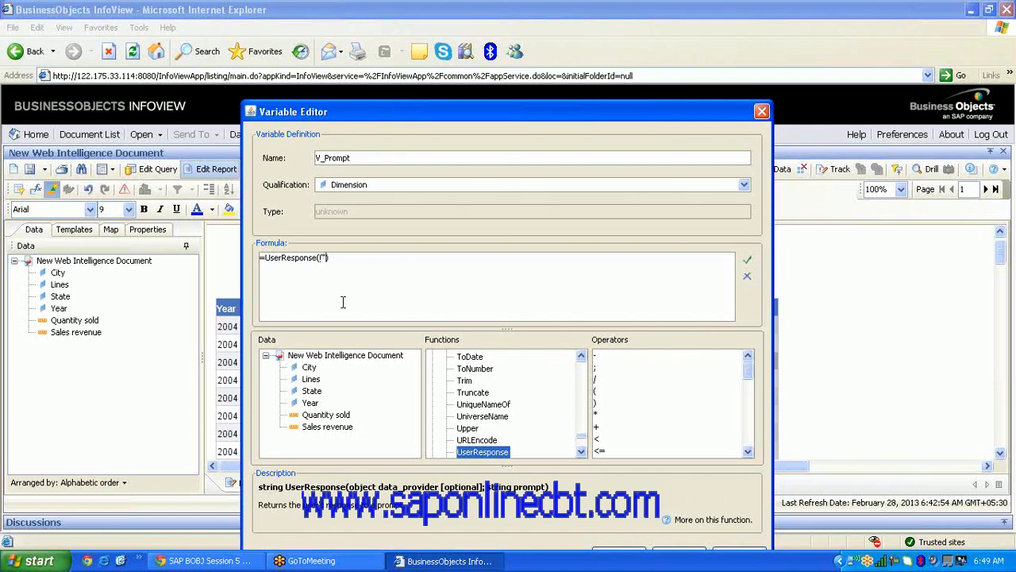
pyautogui.write('nter')
pyautogui.moveTo(615, 111); pyautogui.dragTo(609, 29)
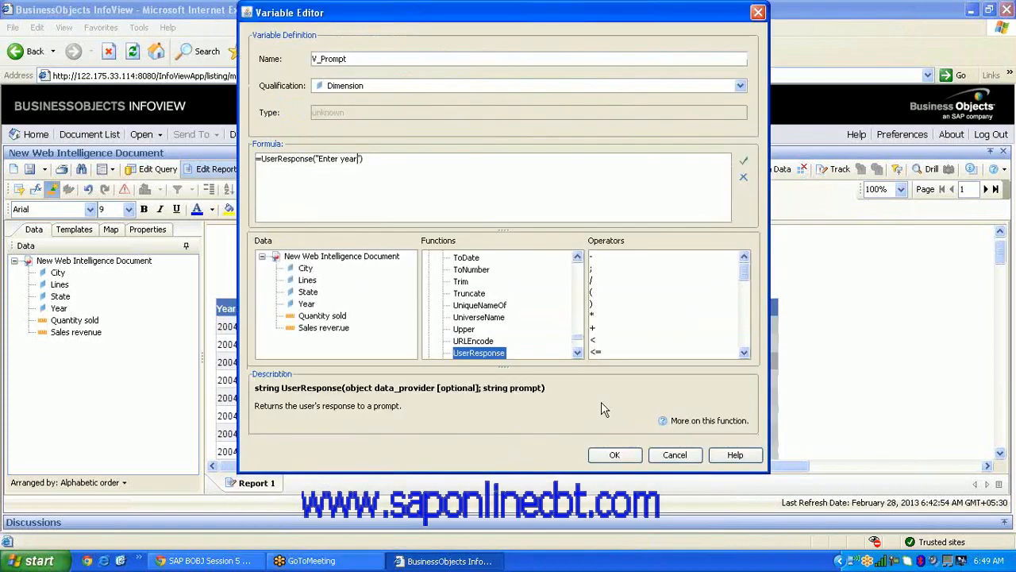
pyautogui.click(613, 458)
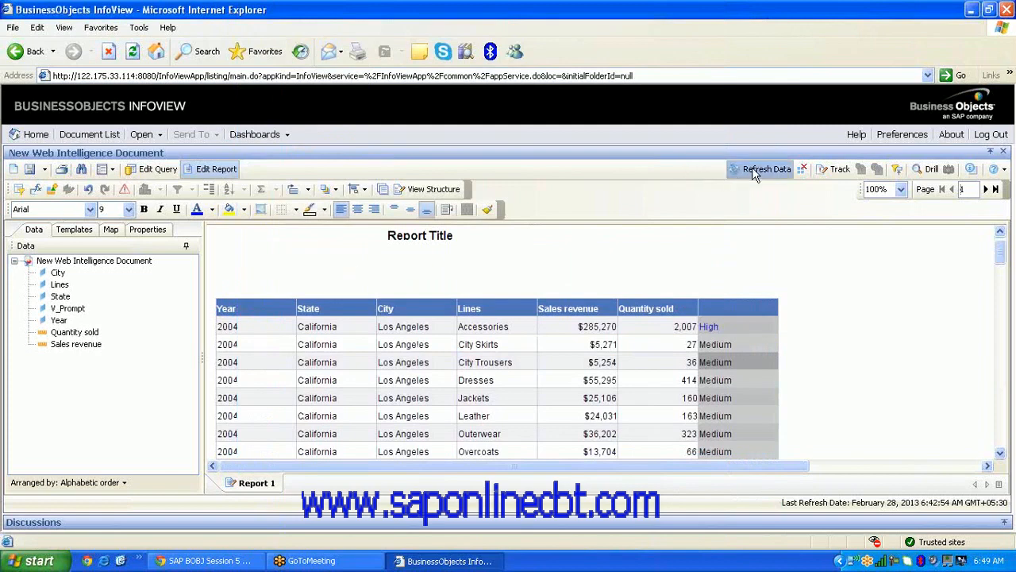
# Open the V_Prompt variable's definition to check its formula, and close it without changes
pyautogui.click(77, 312)
pyautogui.rightClick(78, 312)
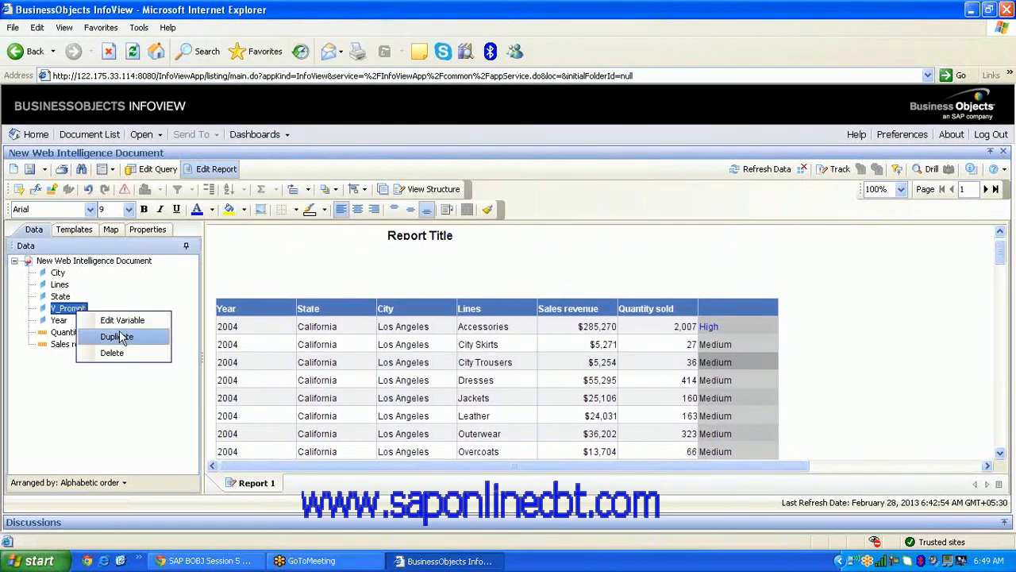
pyautogui.click(127, 317)
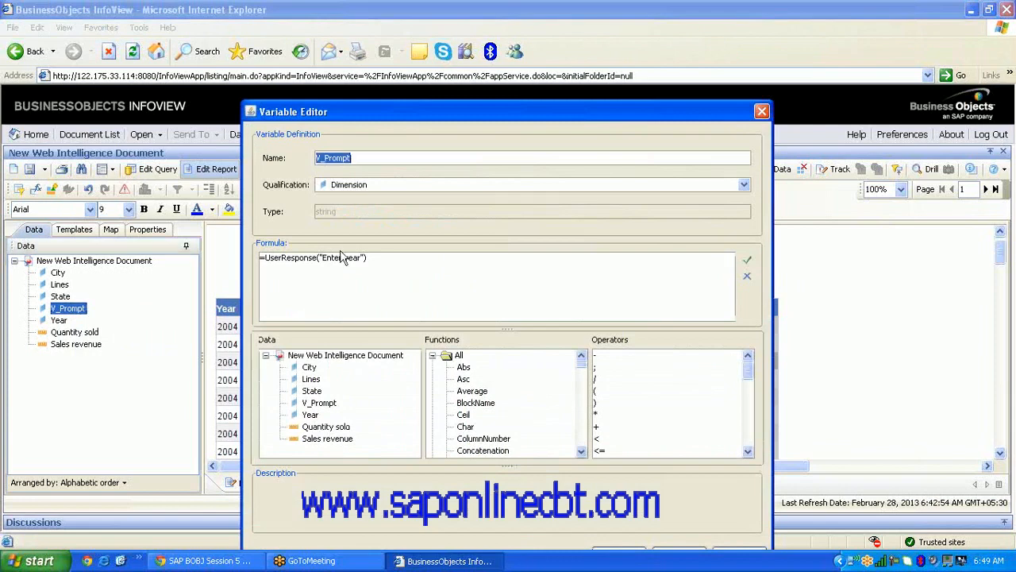
pyautogui.click(763, 111)
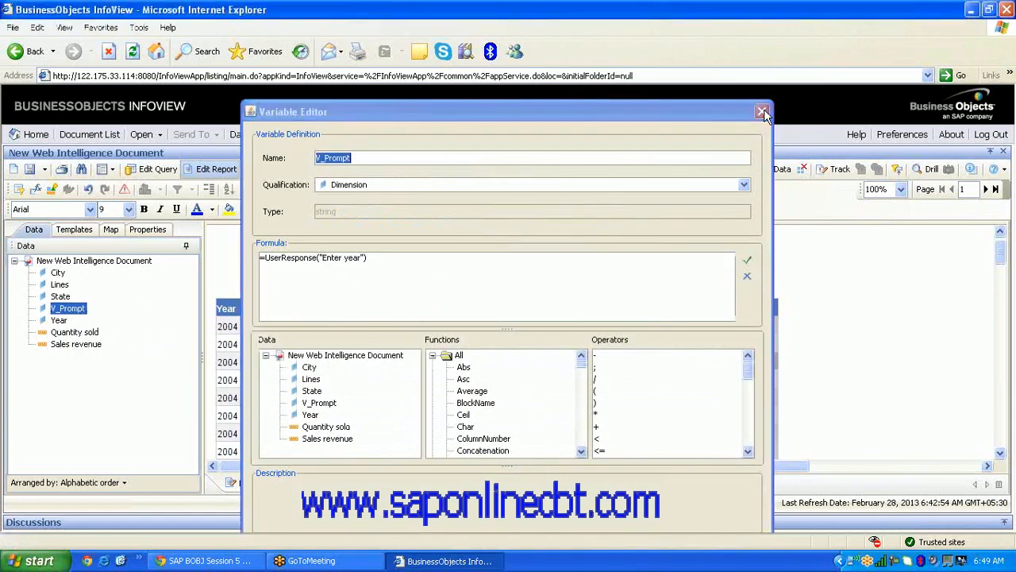
pyautogui.click(767, 169)
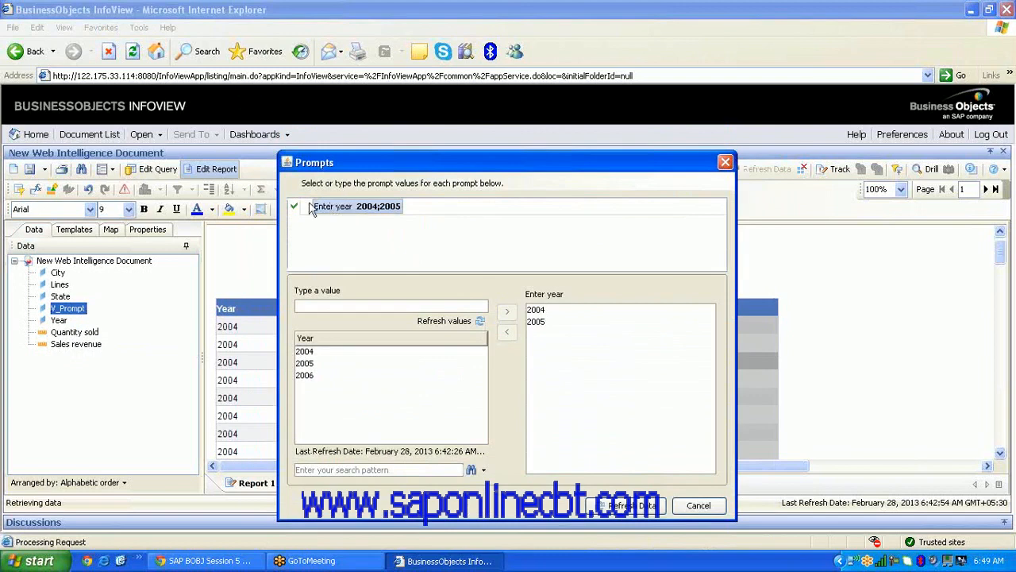
pyautogui.doubleClick(556, 322)
pyautogui.doubleClick(553, 310)
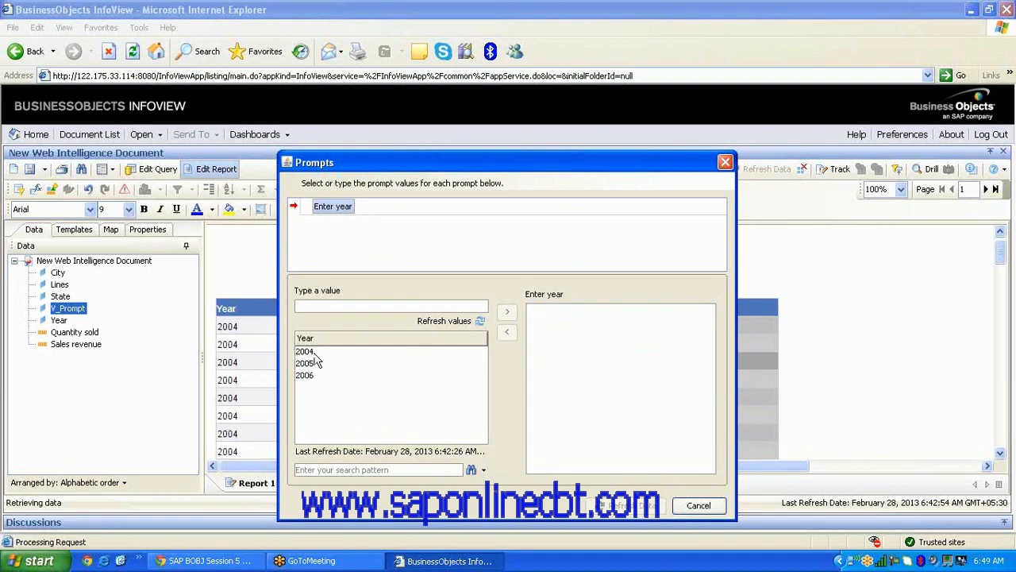
pyautogui.click(704, 508)
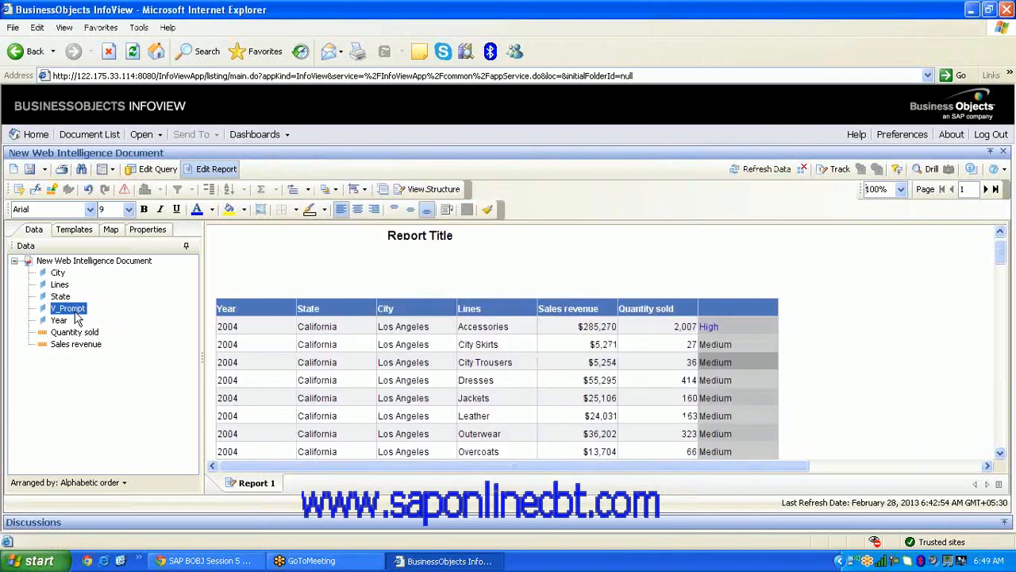
# Add V_Prompt as the last column of the table and refresh the data for years 2004 and 2005
pyautogui.moveTo(75, 311); pyautogui.dragTo(774, 308)
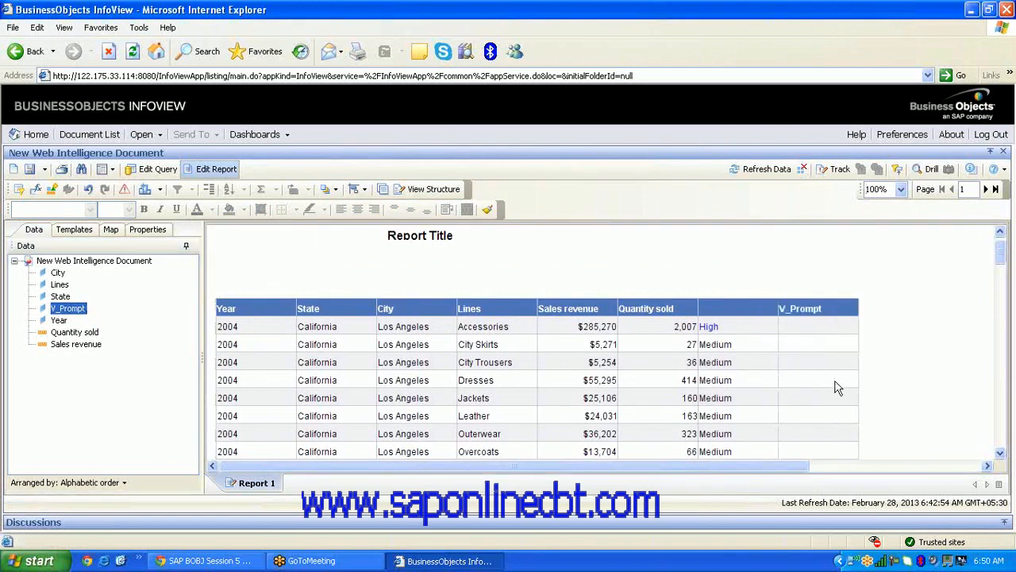
pyautogui.click(770, 169)
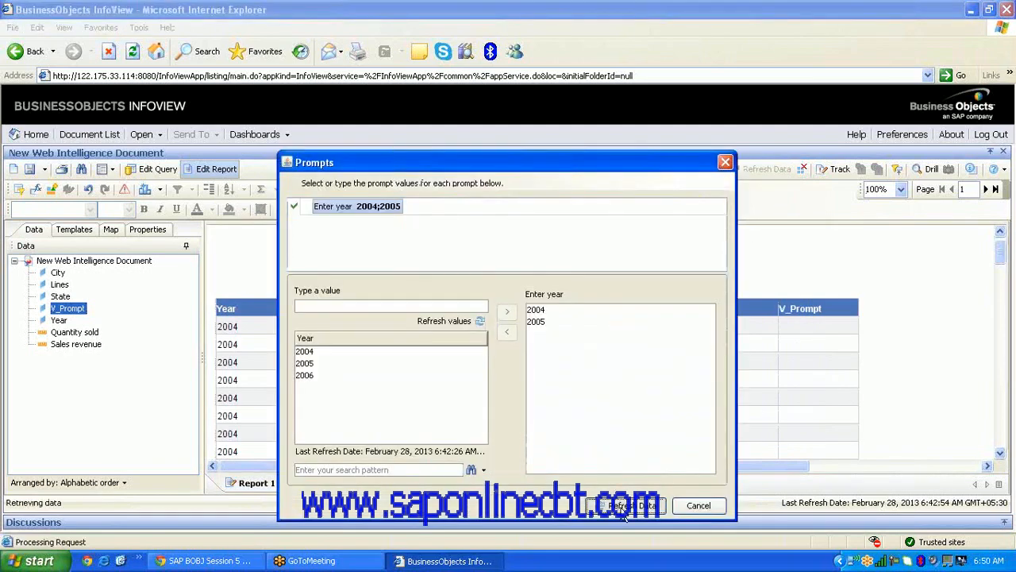
pyautogui.click(625, 508)
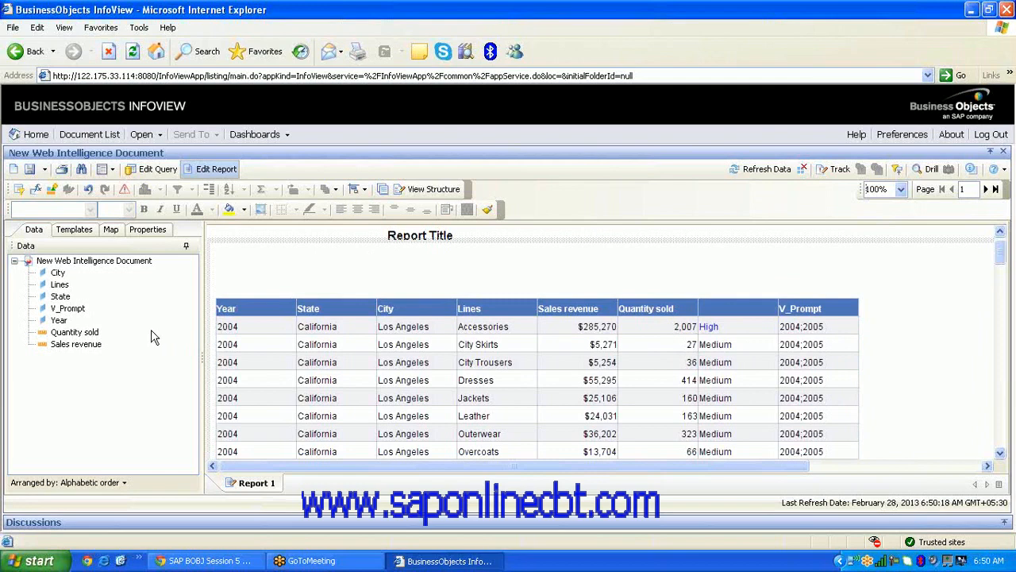
# Refresh the report data with only 2004 as the Enter year prompt value
pyautogui.click(75, 312)
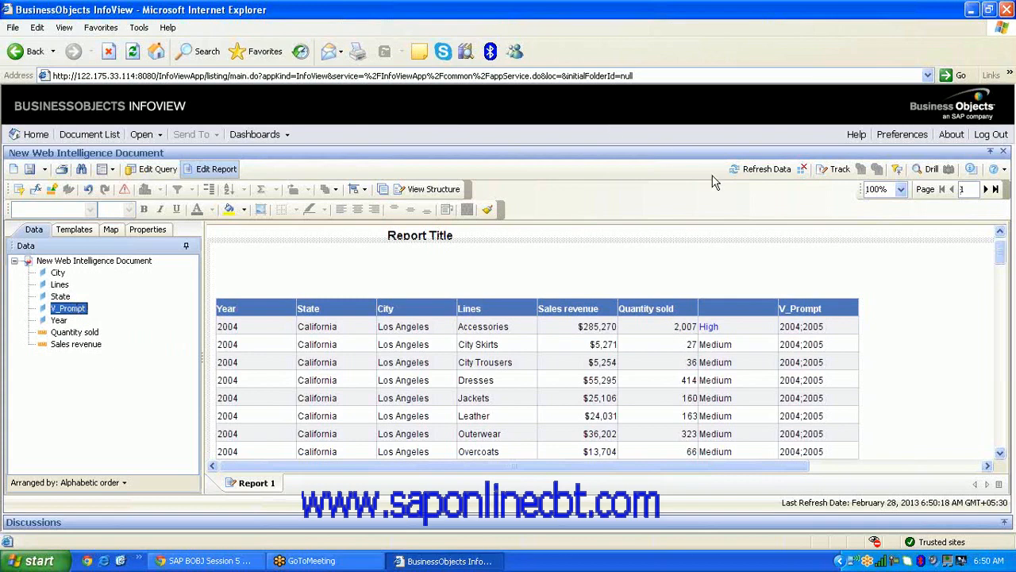
pyautogui.click(758, 172)
pyautogui.click(760, 169)
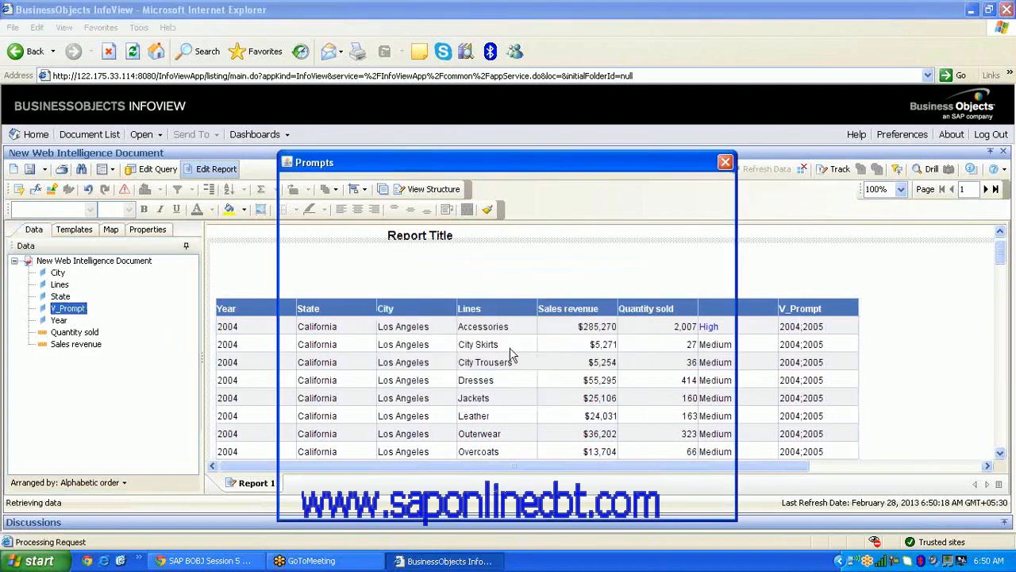
pyautogui.click(614, 504)
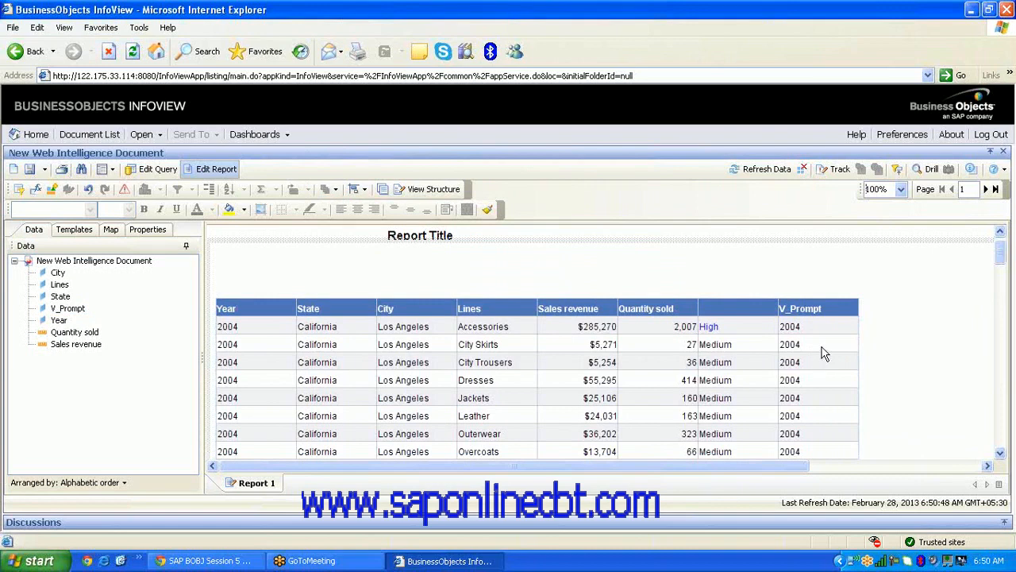
# Add 2005 to the Enter year prompt values alongside 2004 and refresh the report data
pyautogui.click(767, 172)
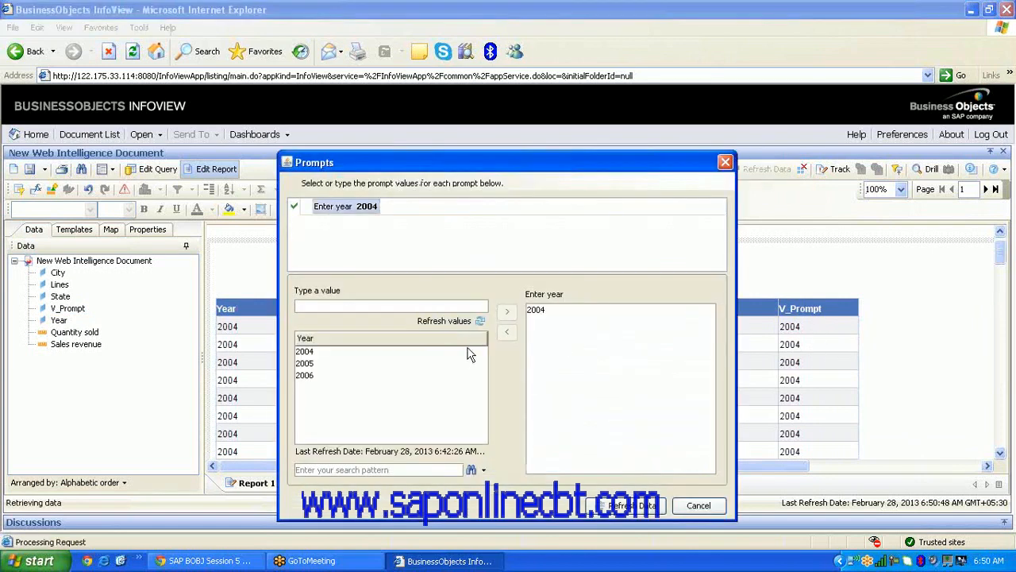
pyautogui.doubleClick(311, 365)
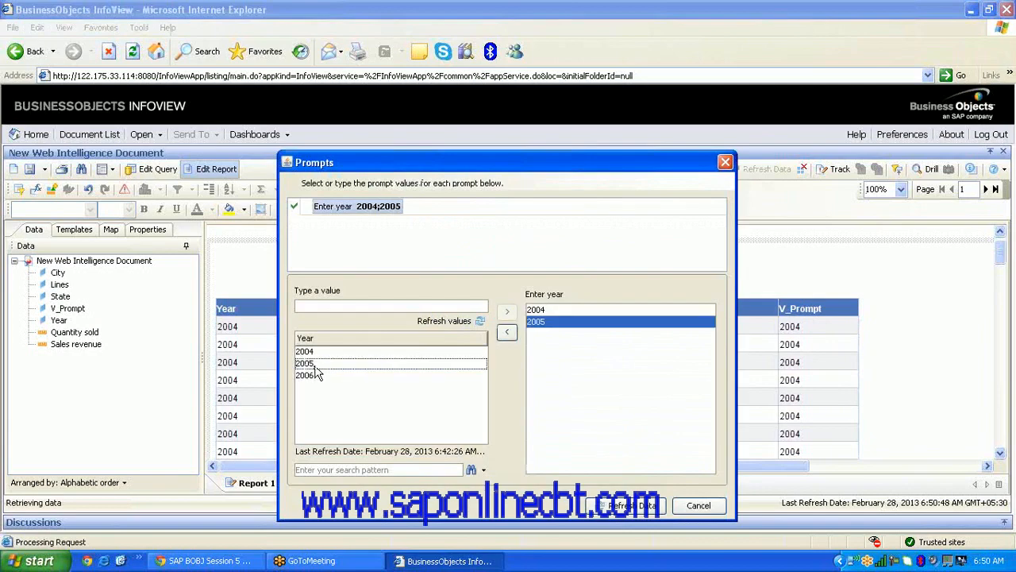
pyautogui.click(627, 505)
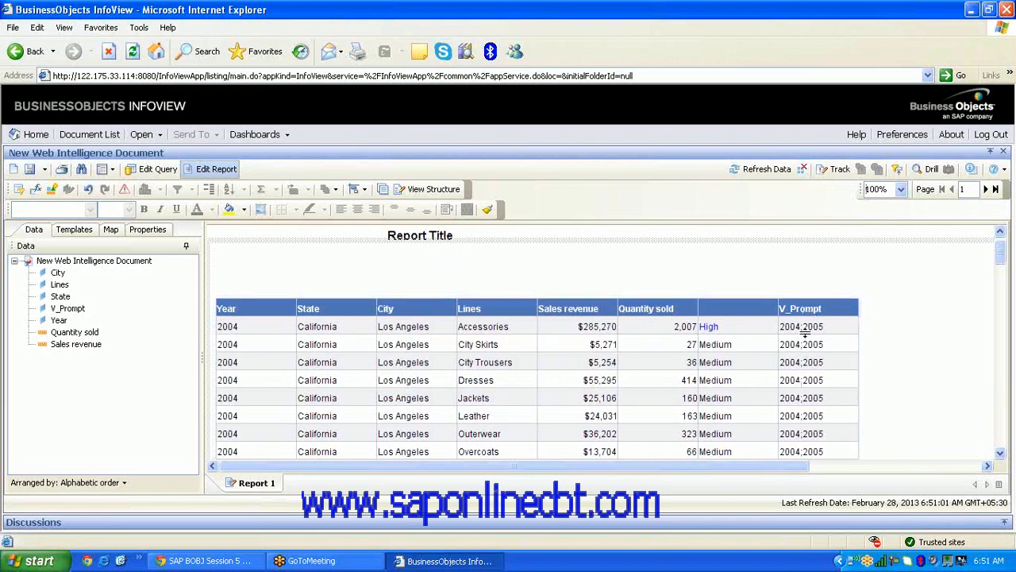
# Start a new dimension variable named V_P_Pos and insert the Pos function into its formula
pyautogui.click(52, 189)
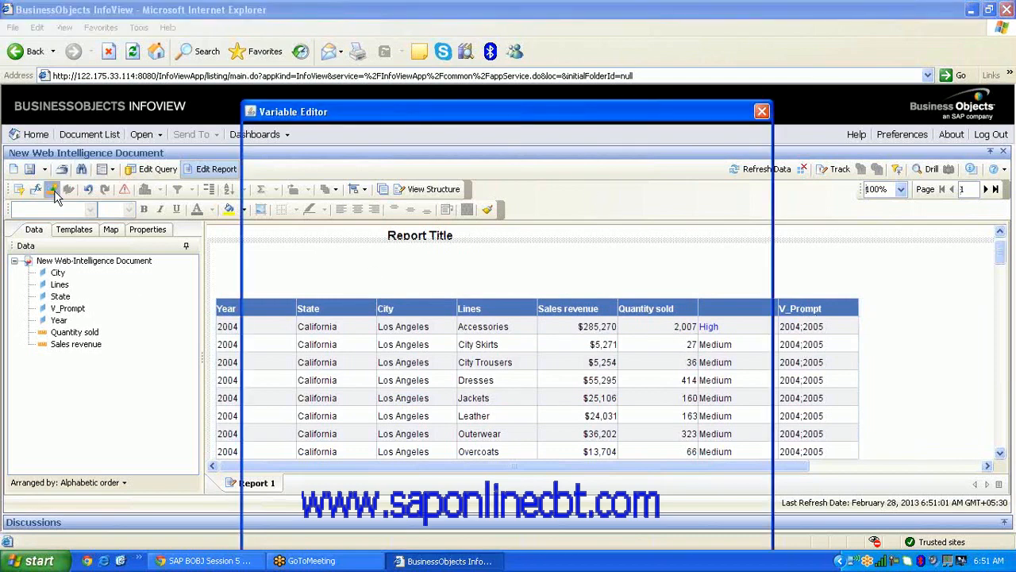
pyautogui.write('V')
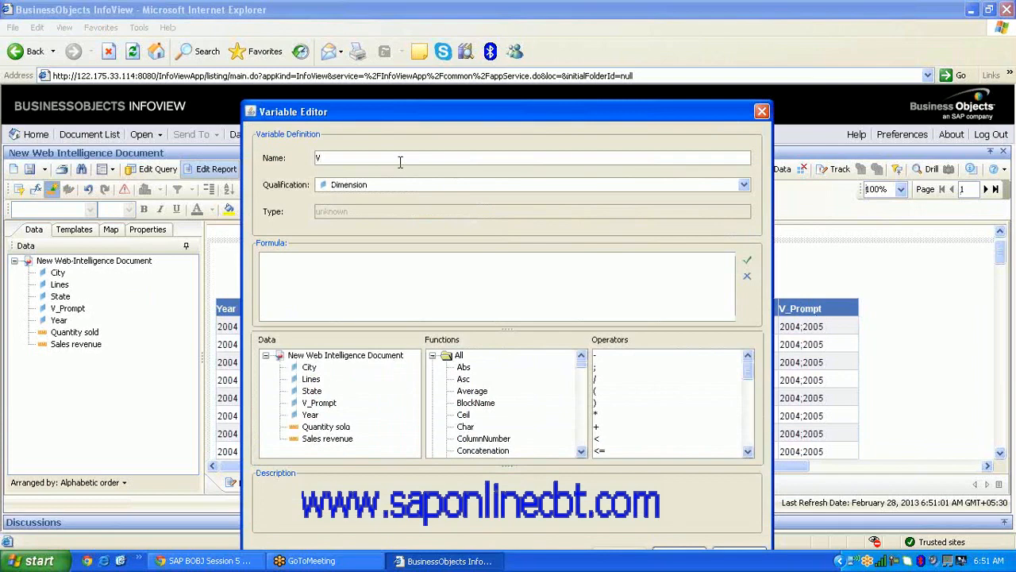
pyautogui.write('_P_Pos')
pyautogui.click(471, 379)
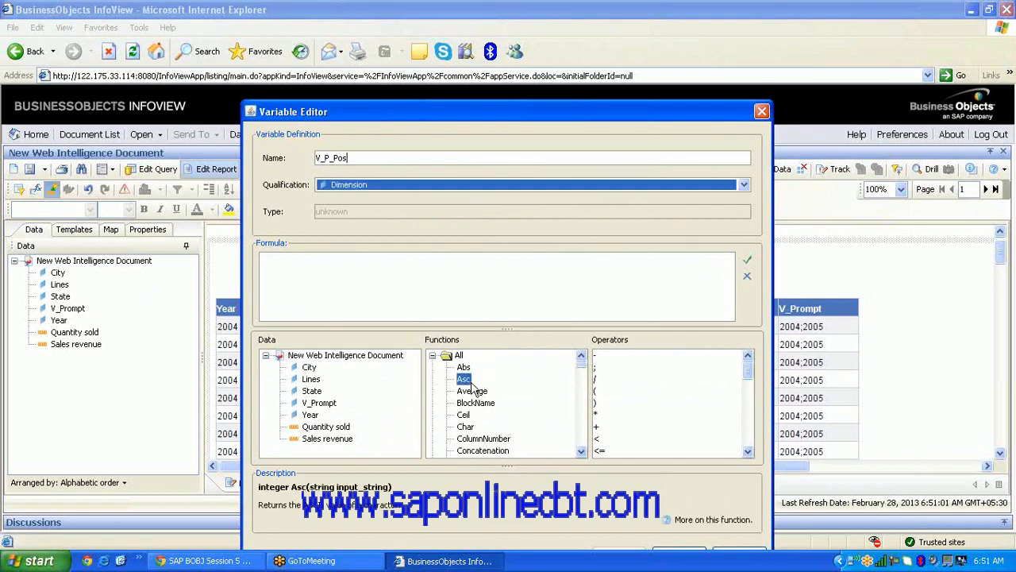
pyautogui.press('p')
pyautogui.press('p')
pyautogui.press('p')
pyautogui.press('p')
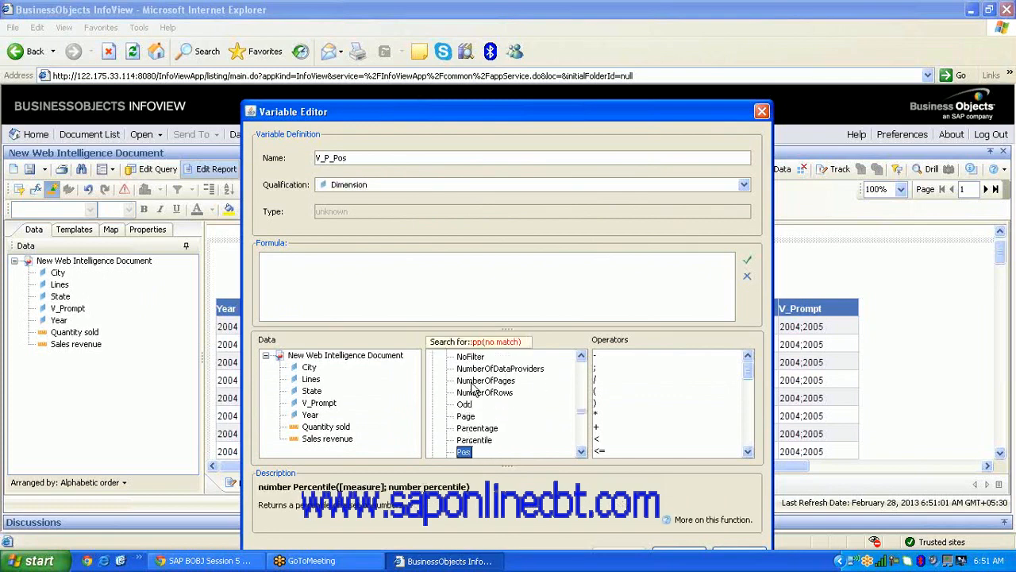
pyautogui.doubleClick(463, 450)
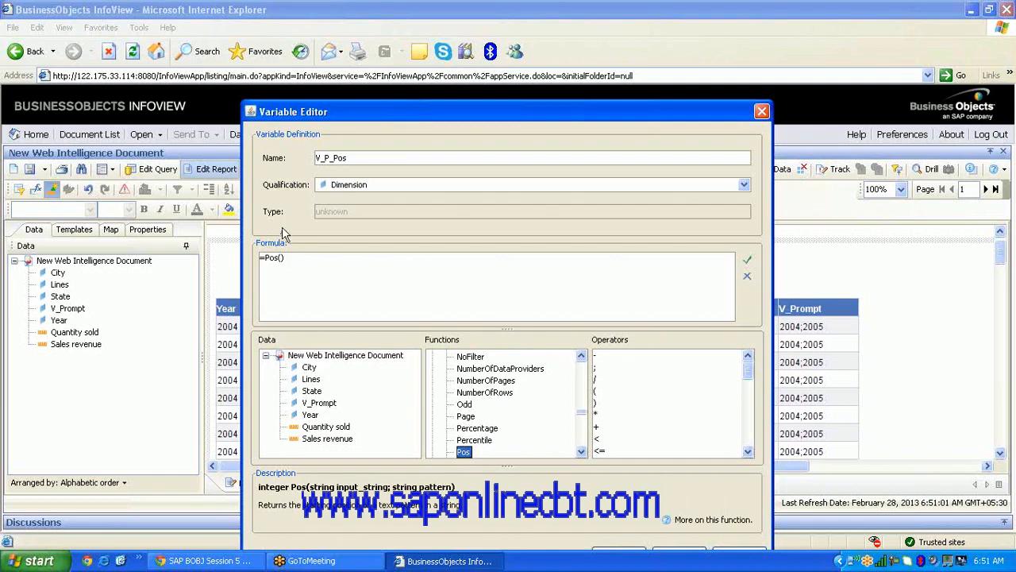
# Complete the V_P_Pos formula as =Pos([V_Prompt];";"), validate it and save the variable
pyautogui.doubleClick(319, 402)
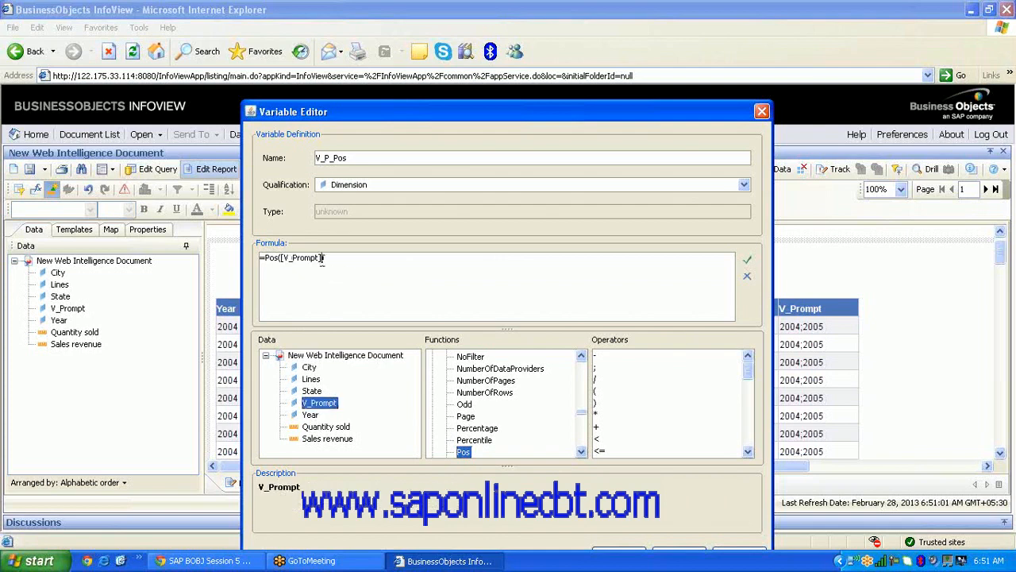
pyautogui.click(480, 440)
pyautogui.click(468, 452)
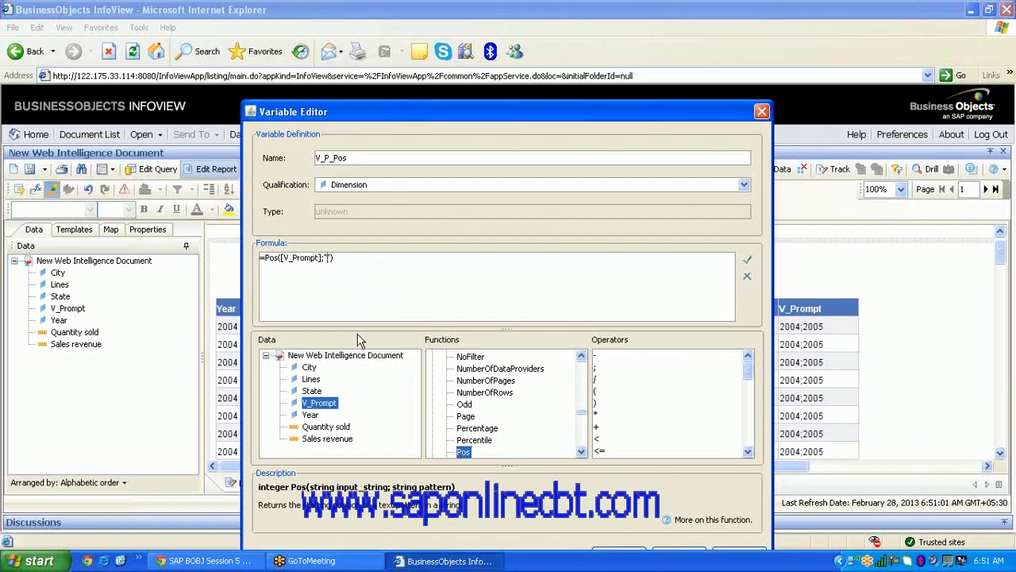
pyautogui.moveTo(586, 118); pyautogui.dragTo(574, 68)
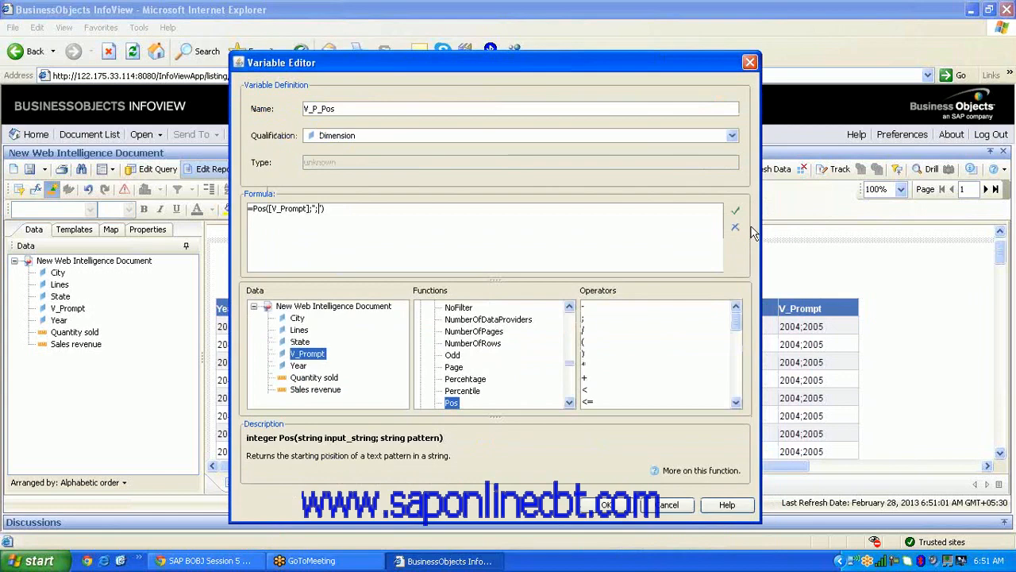
pyautogui.click(735, 210)
pyautogui.click(612, 362)
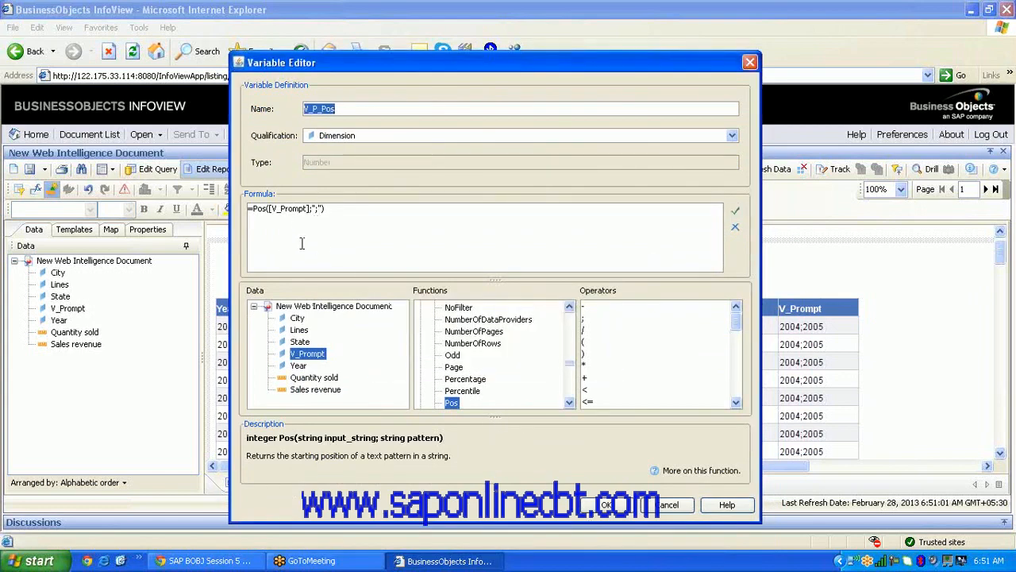
pyautogui.click(618, 506)
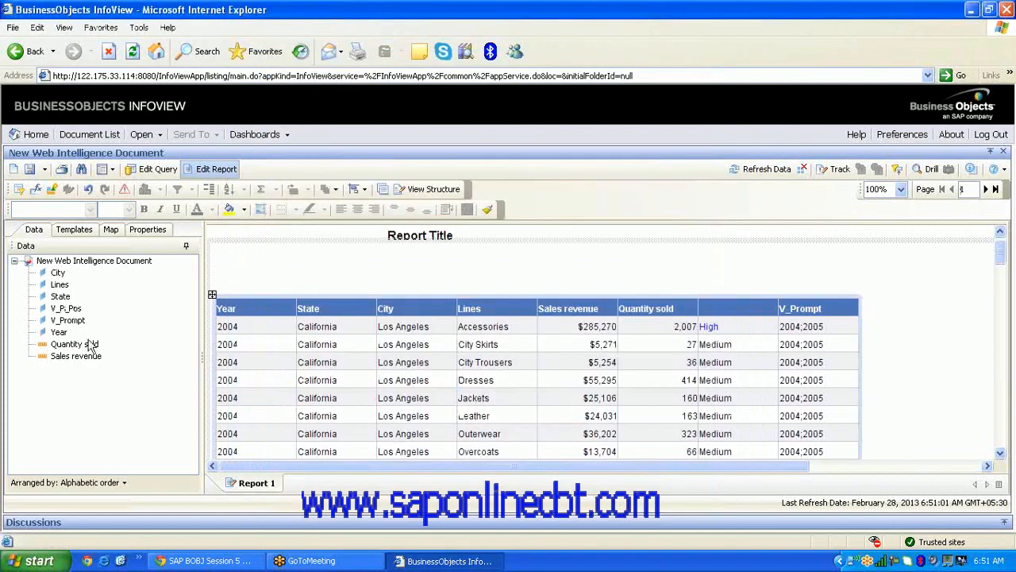
# Add V_P_Pos as the last column of the table and refresh the data with only 2004 as the year prompt value
pyautogui.click(79, 311)
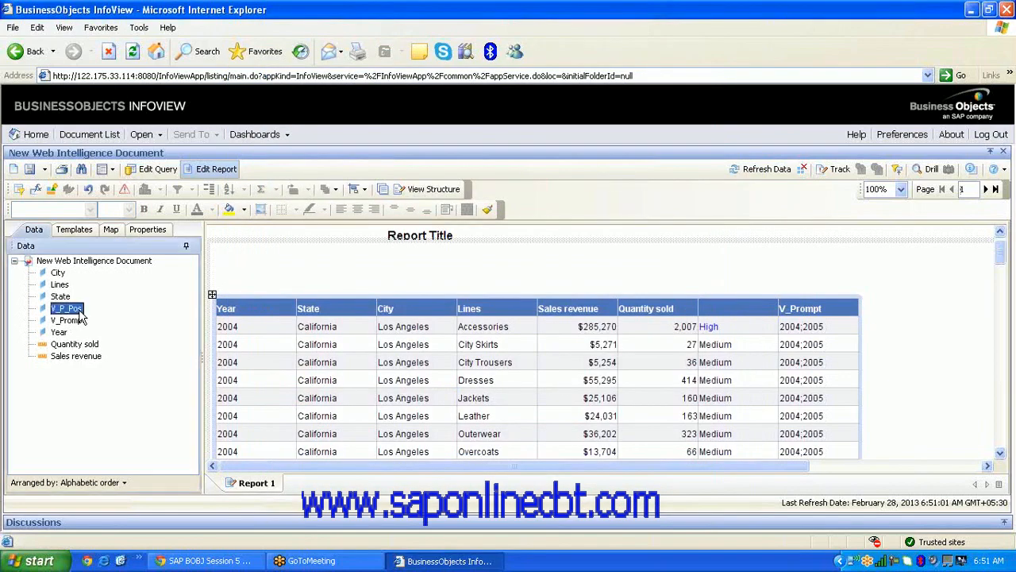
pyautogui.moveTo(79, 314); pyautogui.dragTo(852, 317)
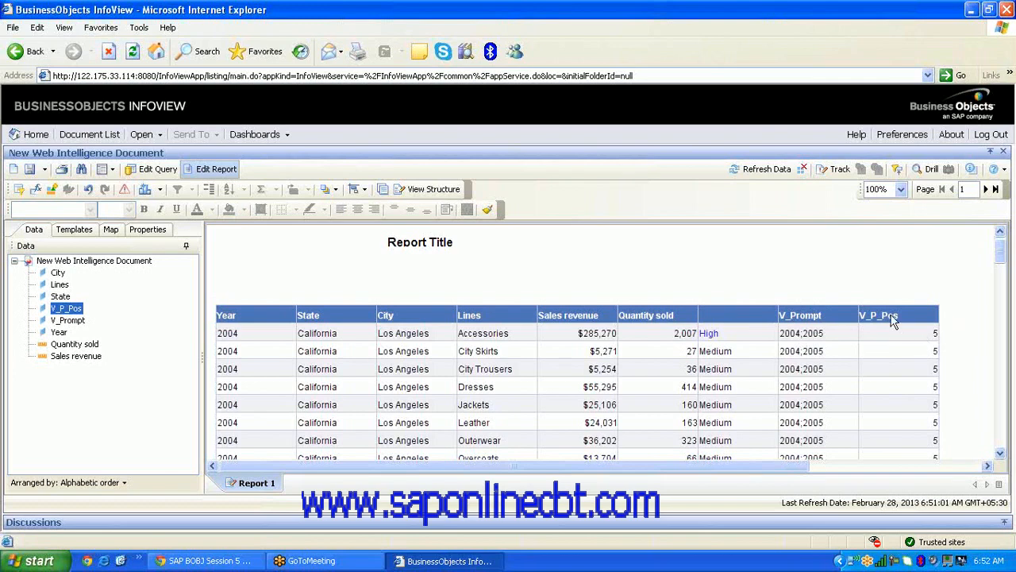
pyautogui.click(759, 169)
pyautogui.doubleClick(535, 322)
pyautogui.click(620, 505)
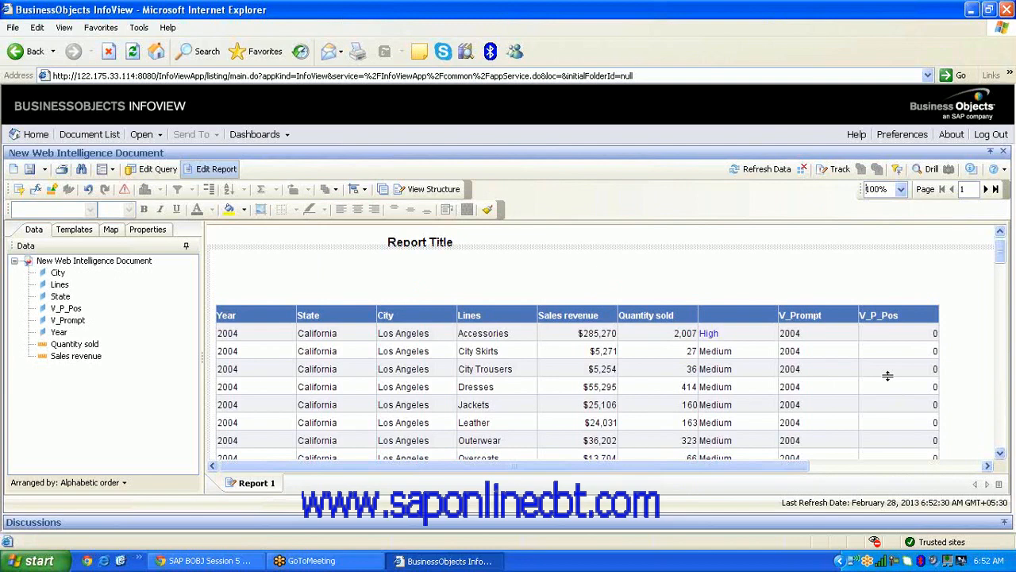
# Remove the V_Prompt and V_P_Pos columns from the table
pyautogui.click(888, 374)
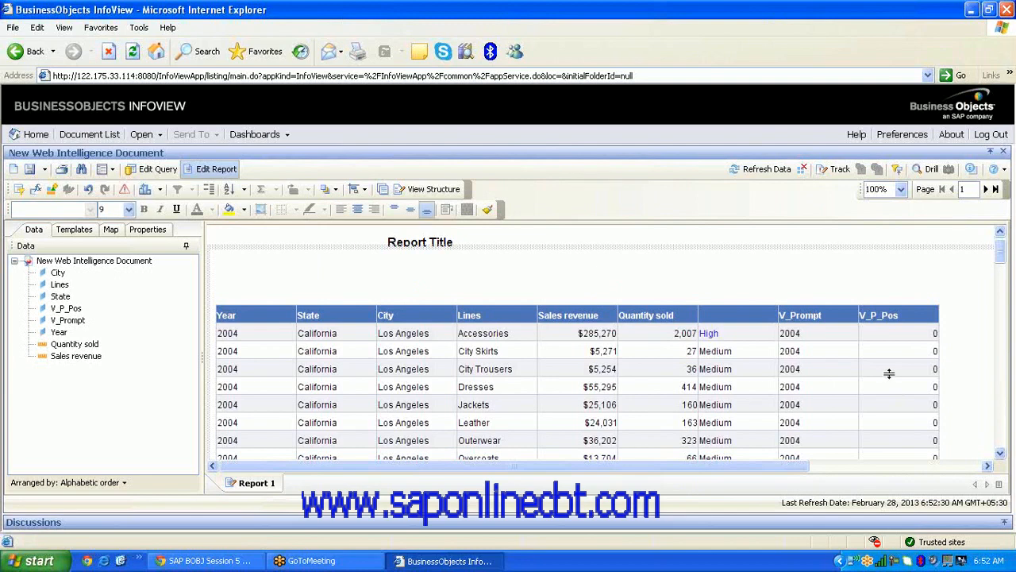
pyautogui.click(888, 374)
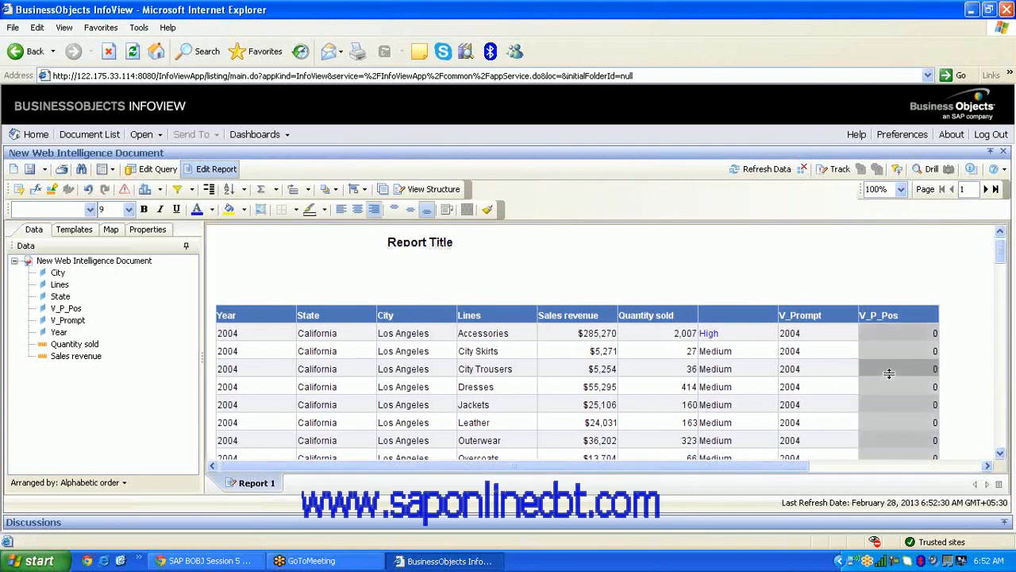
pyautogui.click(816, 385)
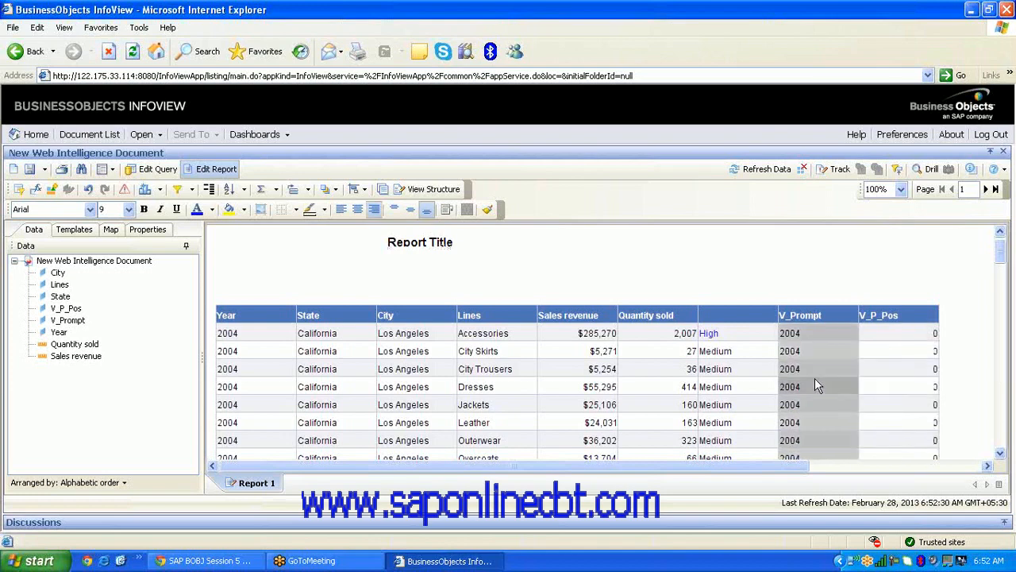
pyautogui.keyDown('ctrl'); pyautogui.click(909, 389); pyautogui.keyUp('ctrl')
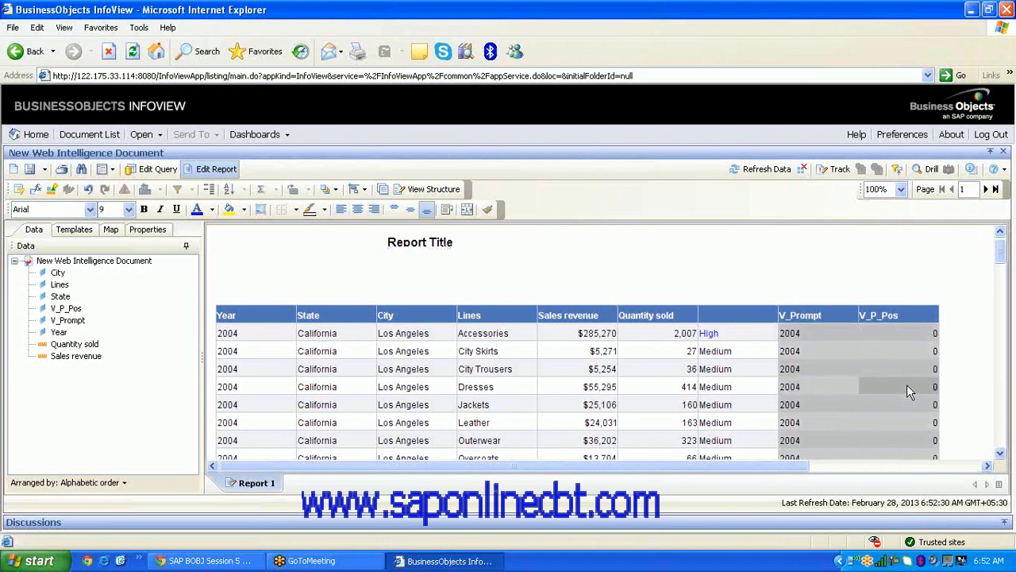
pyautogui.rightClick(906, 384)
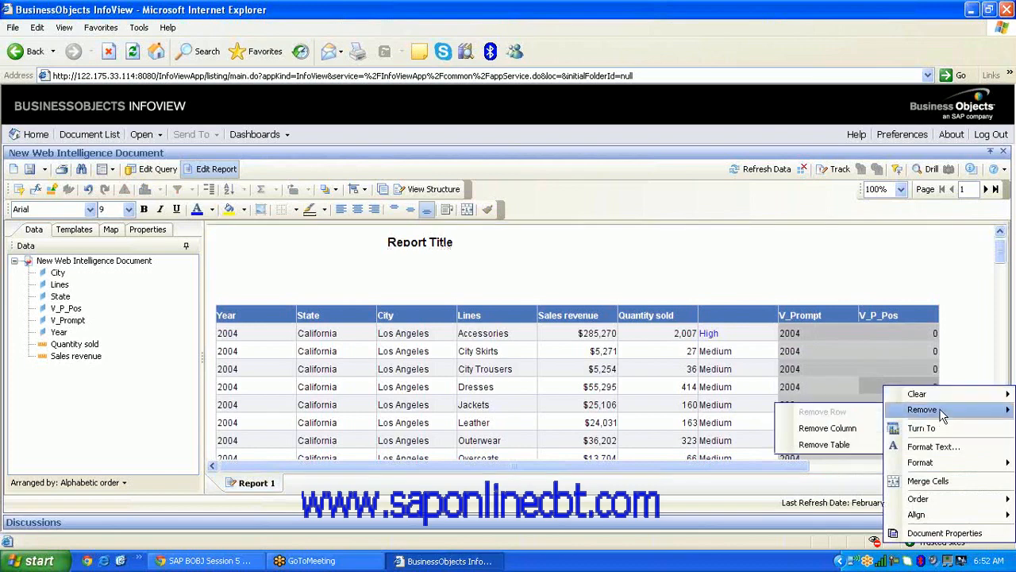
pyautogui.moveTo(924, 412)
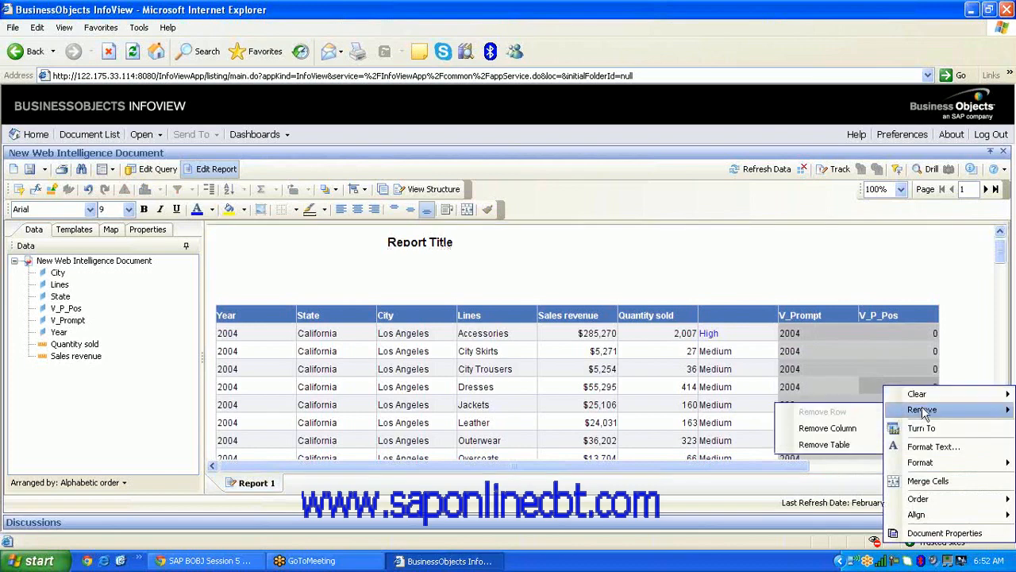
pyautogui.click(869, 427)
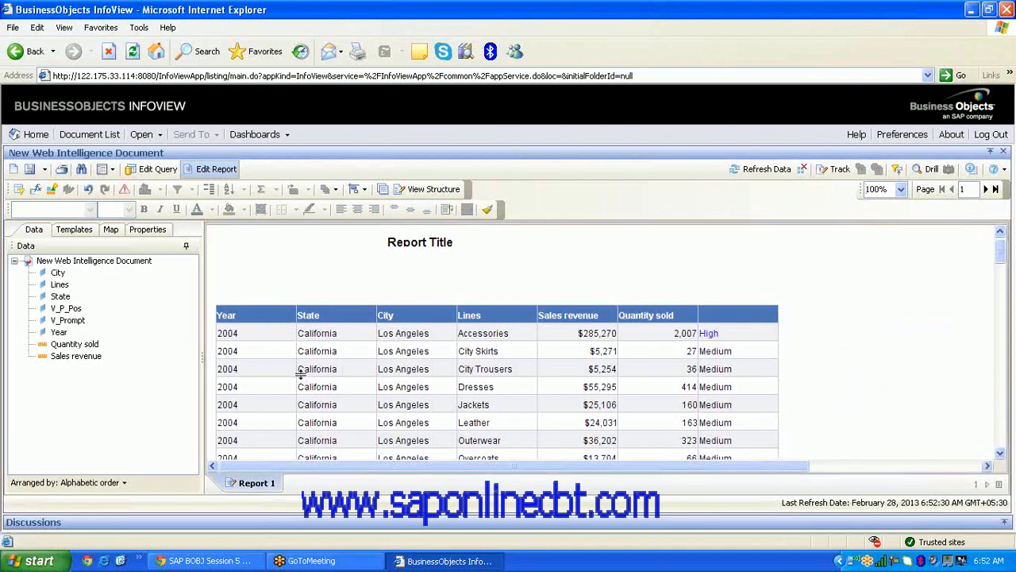
# Start a new alerter named Hide with the condition V_P_Pos equal to 0
pyautogui.click(272, 387)
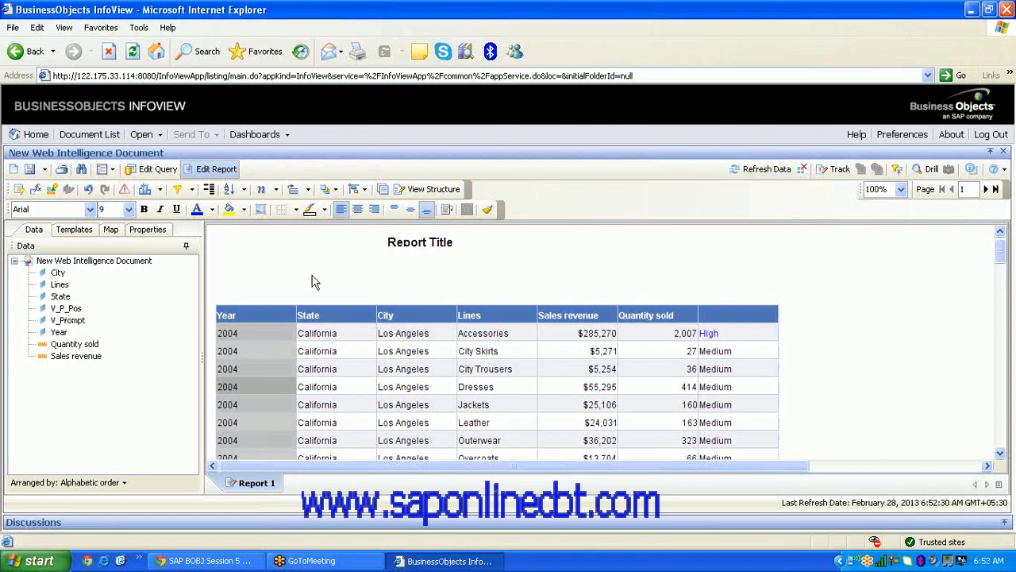
pyautogui.click(340, 276)
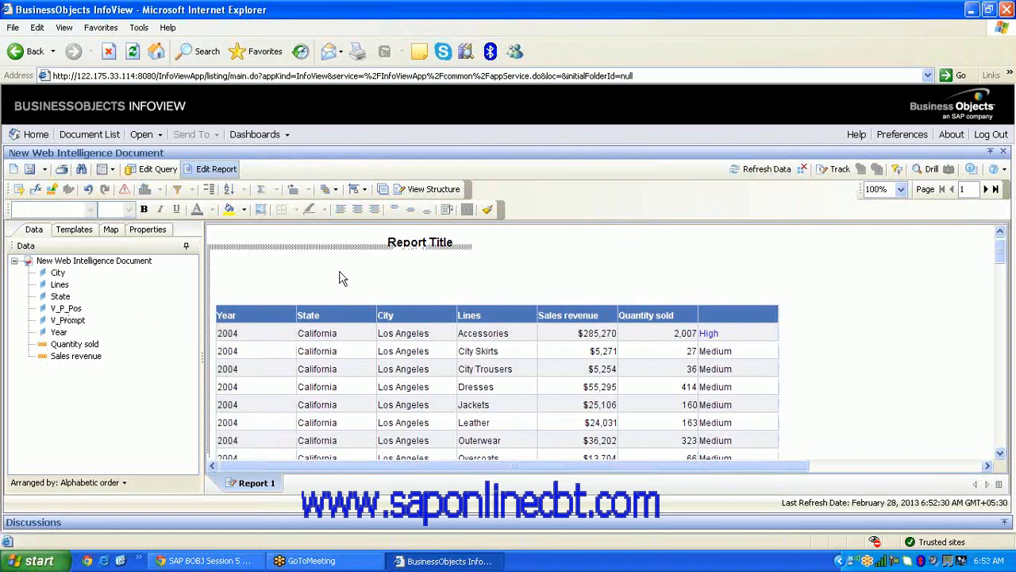
pyautogui.click(127, 193)
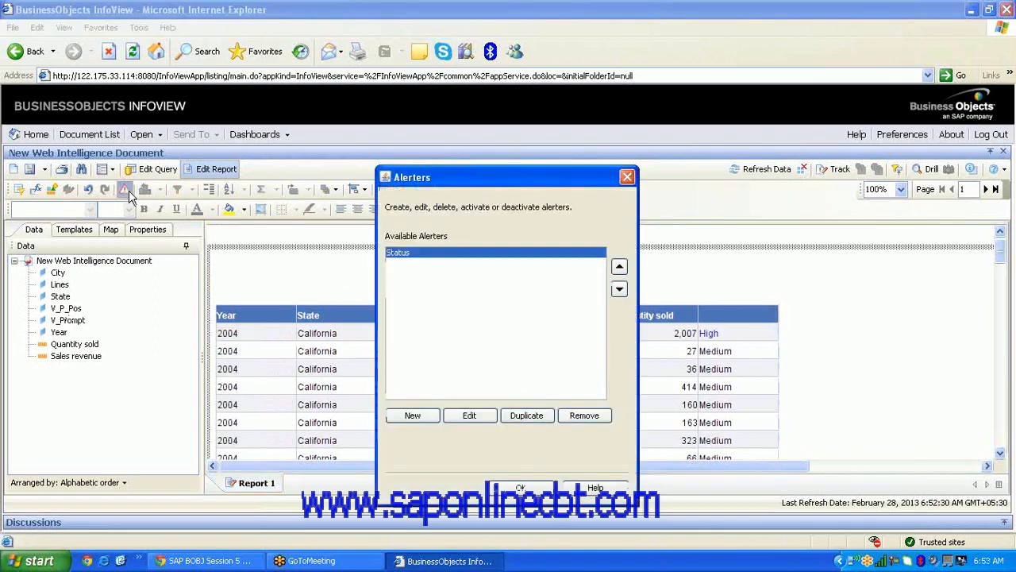
pyautogui.click(433, 417)
pyautogui.moveTo(385, 260); pyautogui.dragTo(342, 260)
pyautogui.write('Hid')
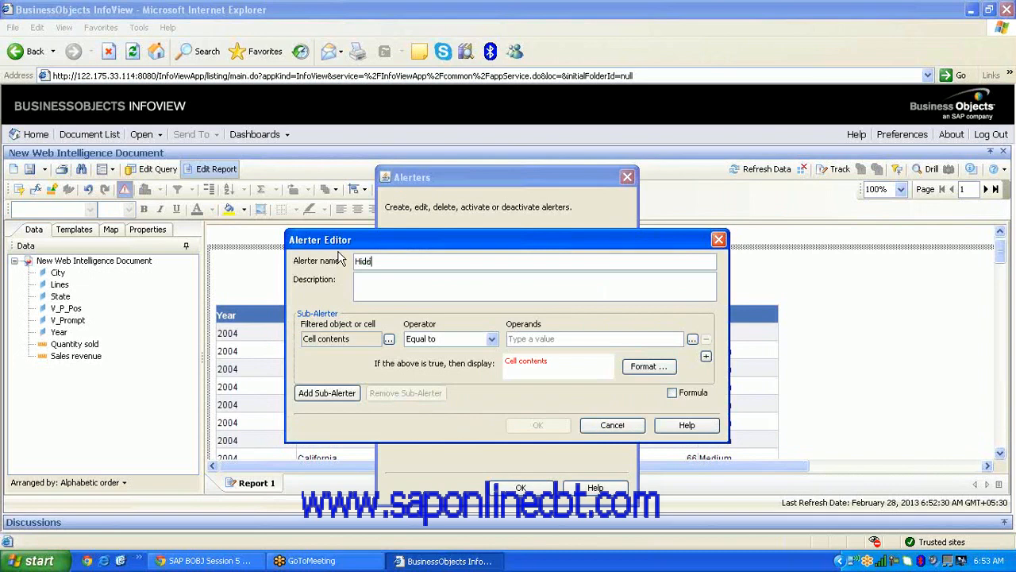
pyautogui.write('e')
pyautogui.click(389, 340)
pyautogui.click(449, 273)
pyautogui.click(444, 474)
pyautogui.click(531, 338)
pyautogui.write('0')
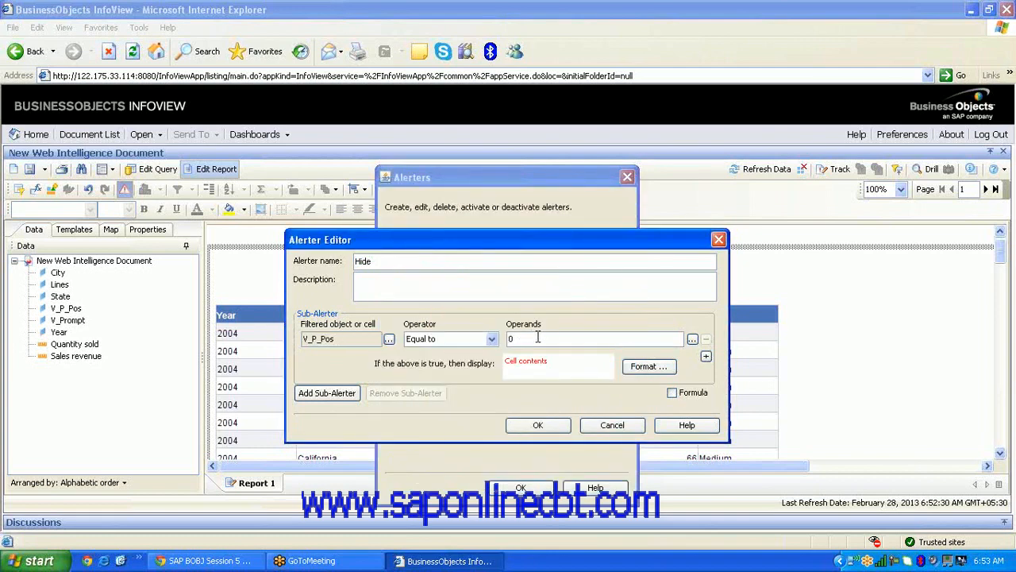
pyautogui.click(669, 371)
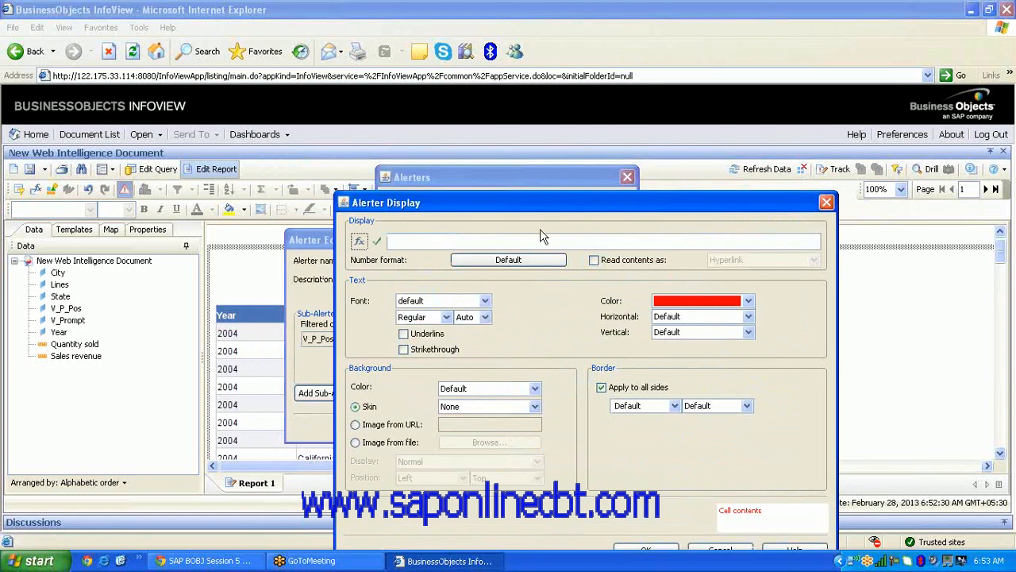
pyautogui.click(542, 240)
pyautogui.moveTo(621, 205); pyautogui.dragTo(590, 109)
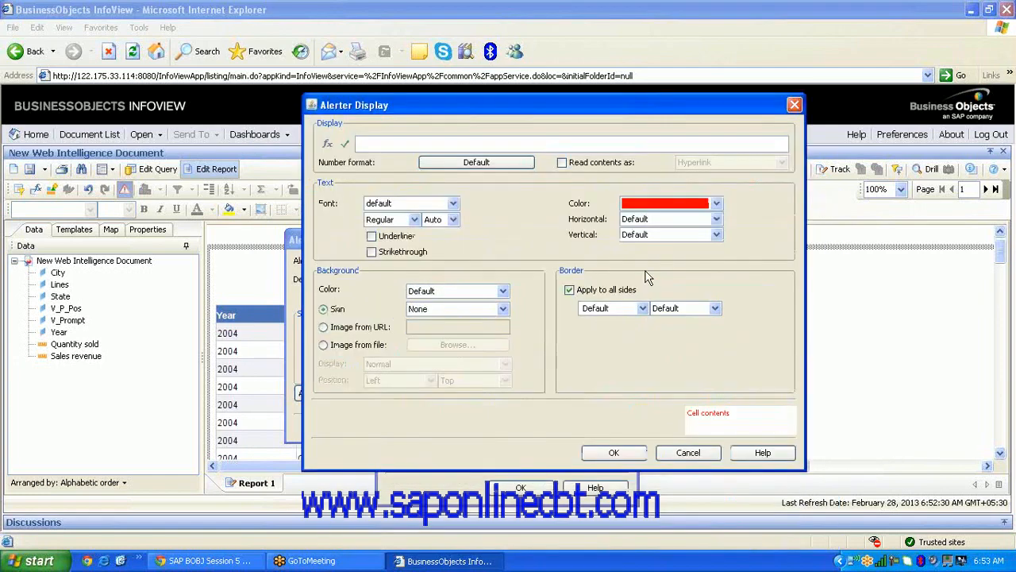
pyautogui.click(675, 453)
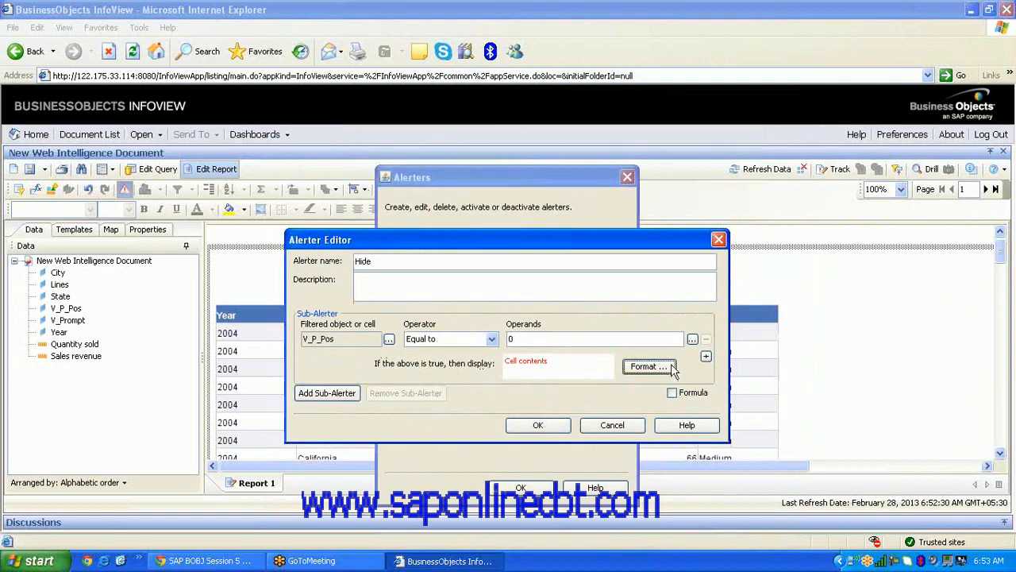
# Set the Hide alerter's display content to the empty string formula ="" and save the alerter
pyautogui.click(664, 369)
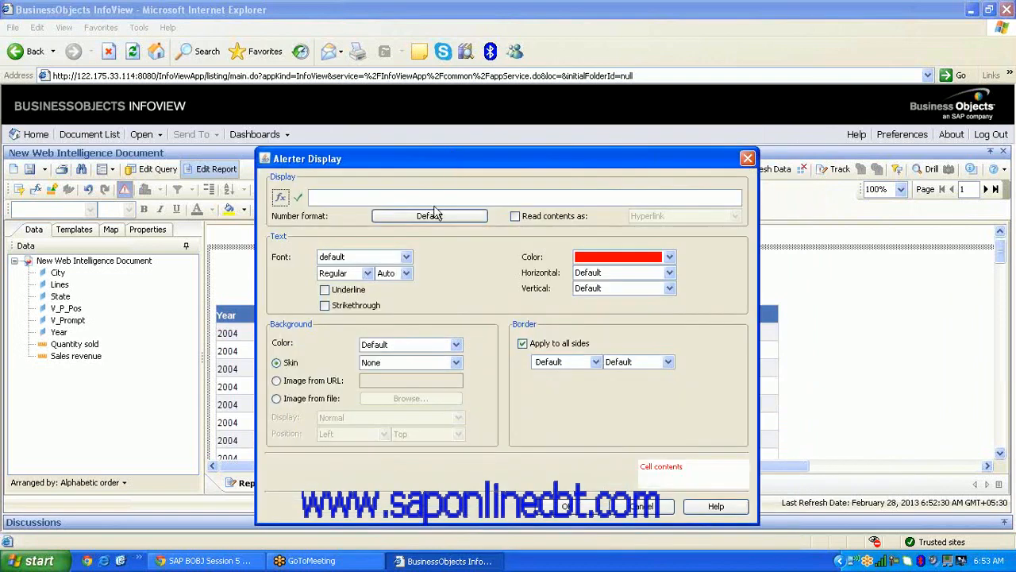
pyautogui.click(438, 196)
pyautogui.write('=""')
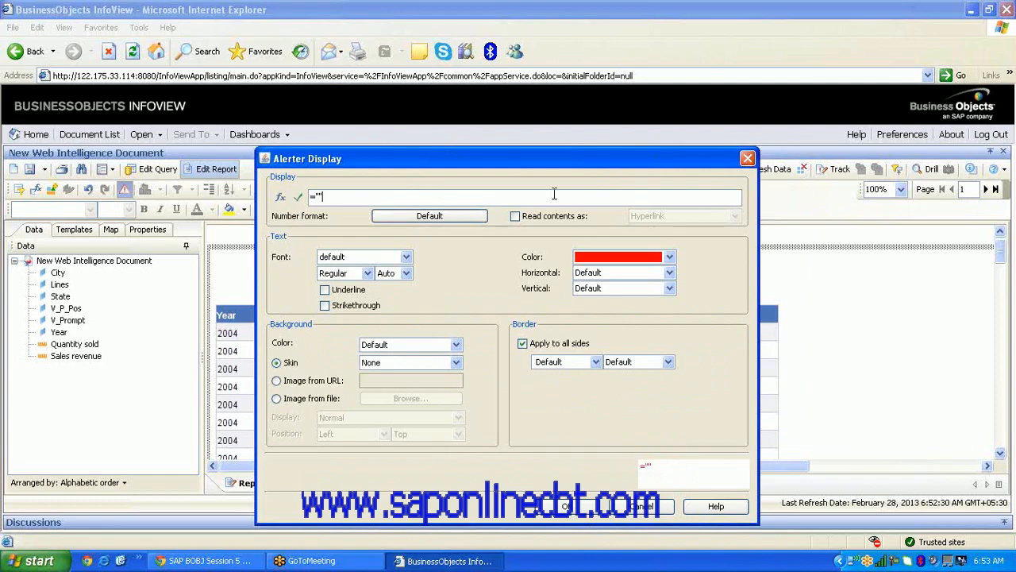
pyautogui.click(582, 506)
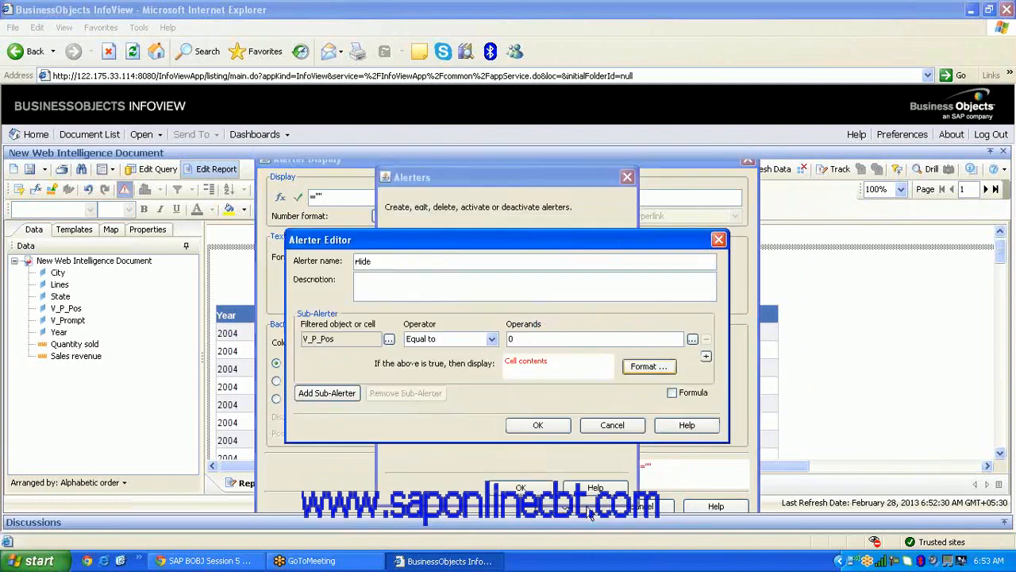
pyautogui.click(538, 424)
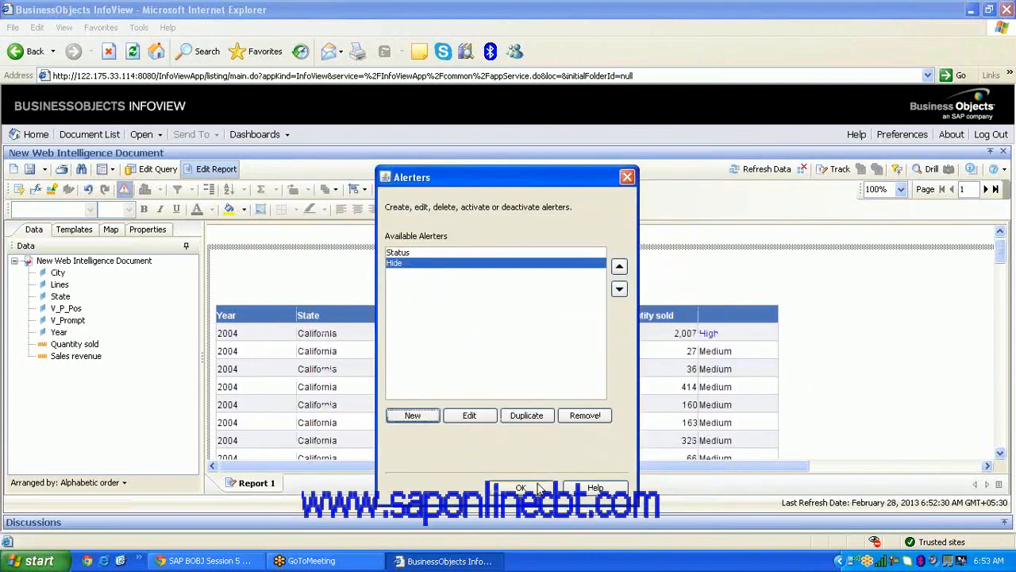
pyautogui.click(521, 487)
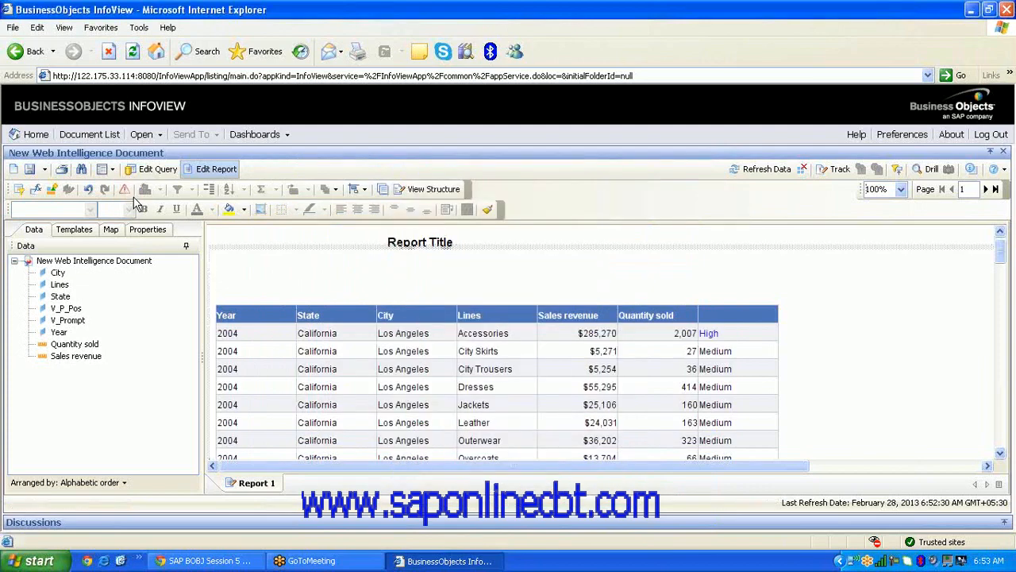
# Apply the Hide alerter to the body cells of the table's Year column
pyautogui.click(127, 190)
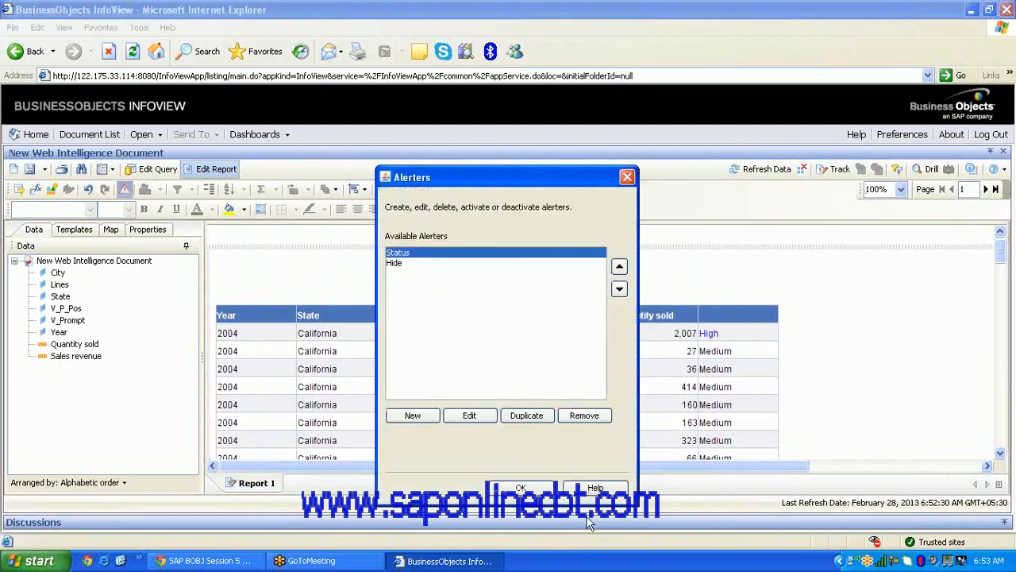
pyautogui.click(525, 488)
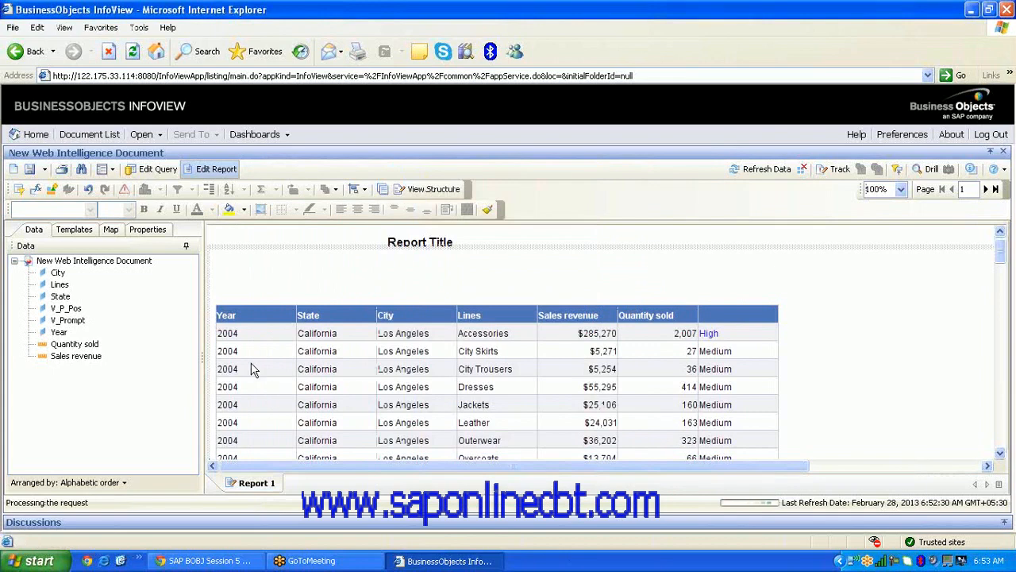
pyautogui.doubleClick(250, 369)
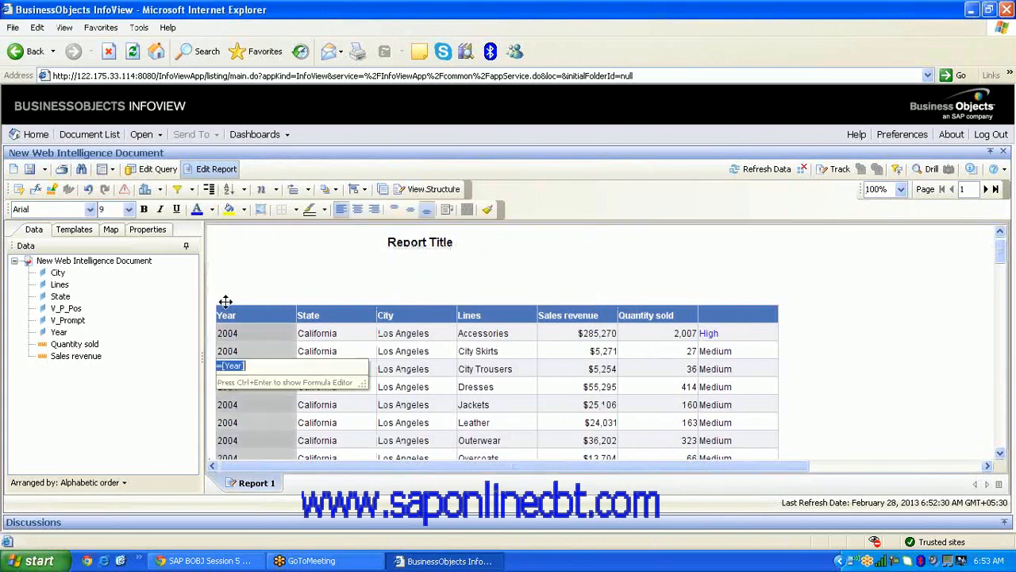
pyautogui.click(125, 189)
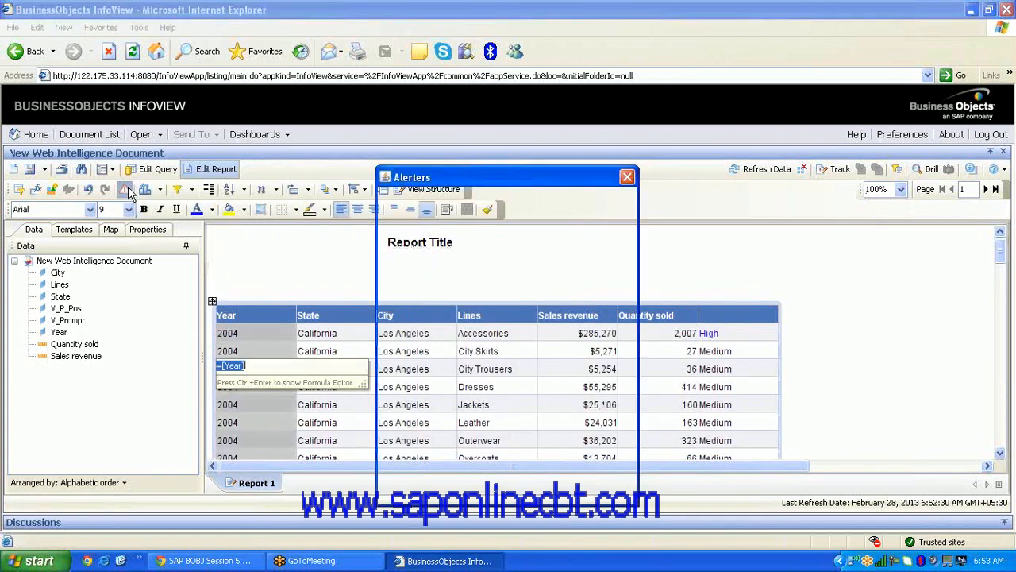
pyautogui.click(391, 264)
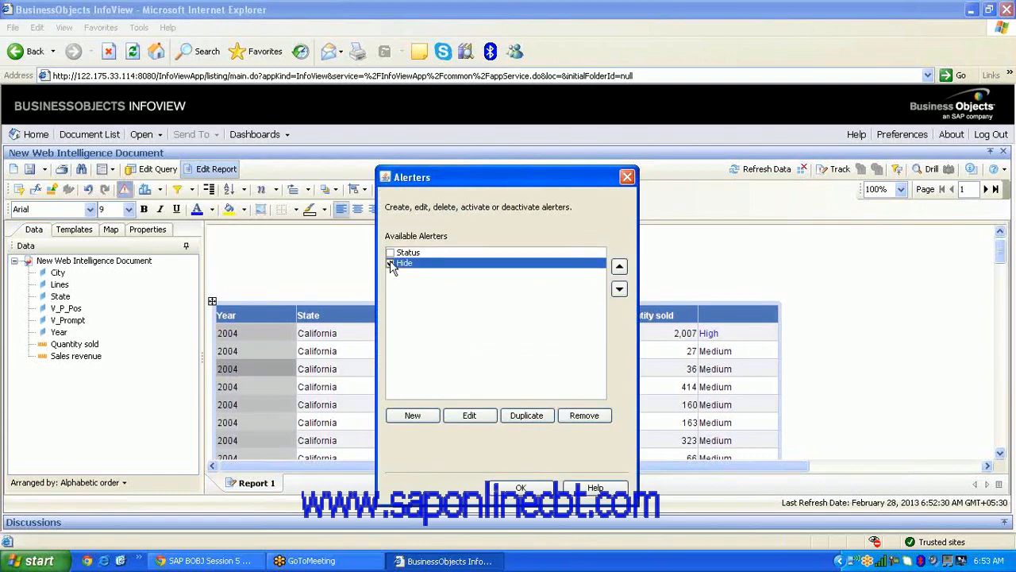
pyautogui.click(548, 483)
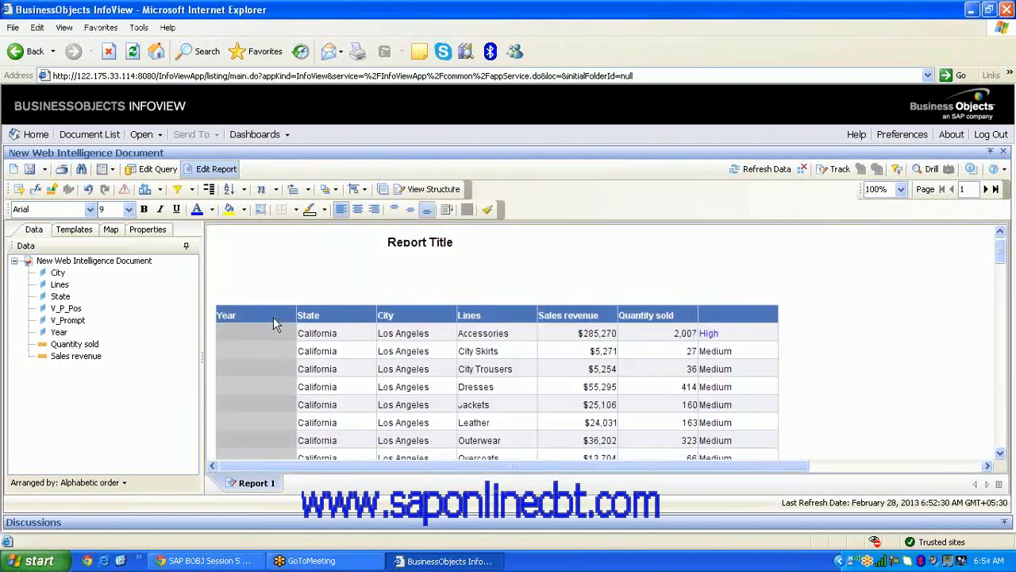
pyautogui.click(802, 307)
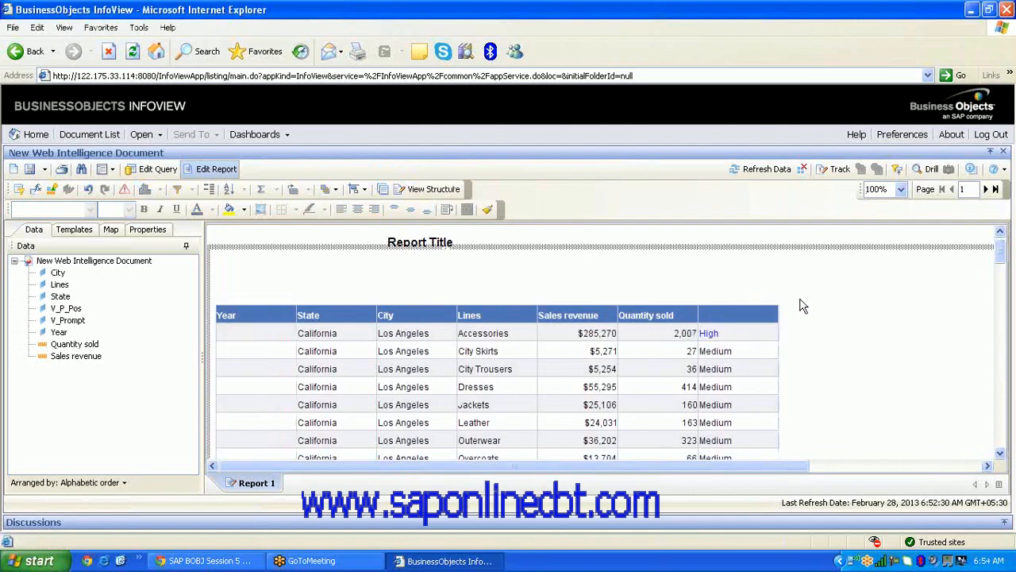
# Edit the Hide alerter's display format so its border is None on all sides
pyautogui.moveTo(1000, 260); pyautogui.dragTo(1000, 238)
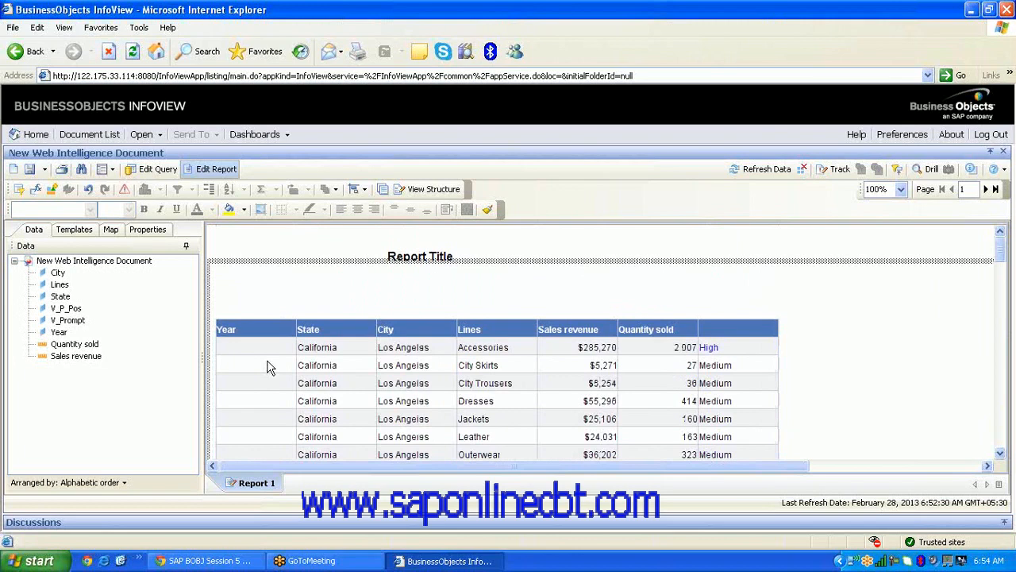
pyautogui.click(124, 189)
pyautogui.click(393, 263)
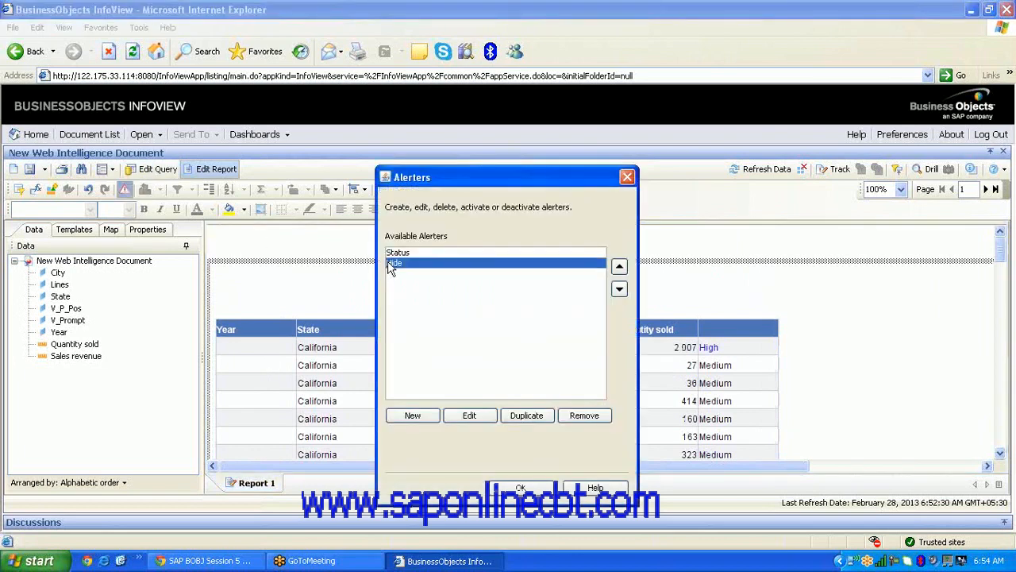
pyautogui.click(469, 415)
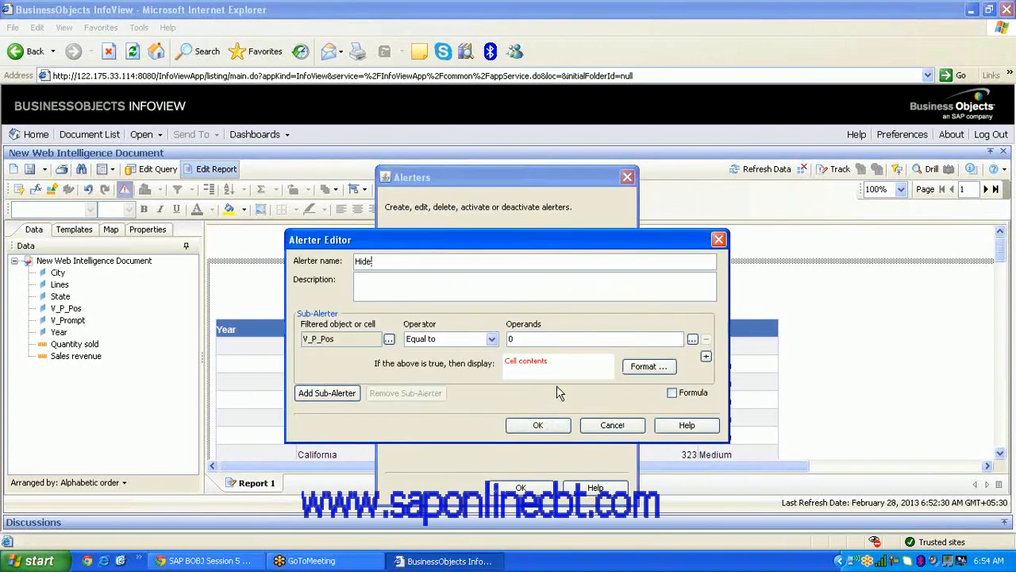
pyautogui.click(642, 371)
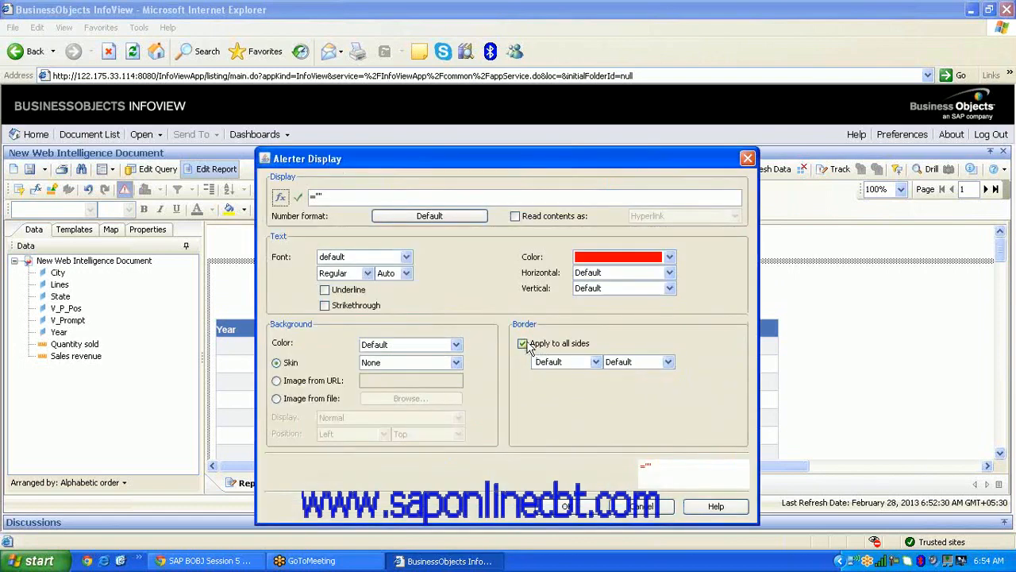
pyautogui.click(596, 362)
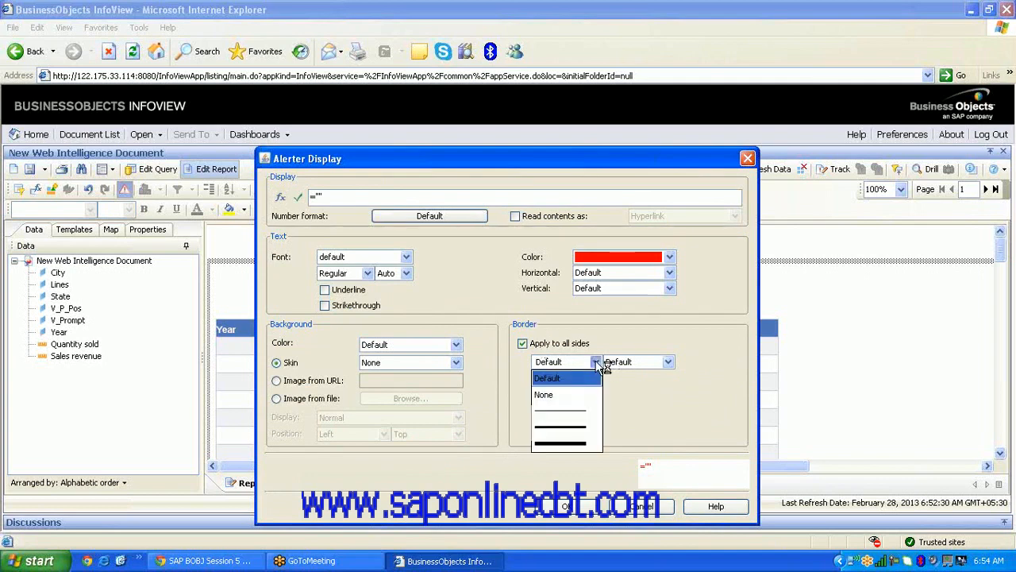
pyautogui.click(565, 395)
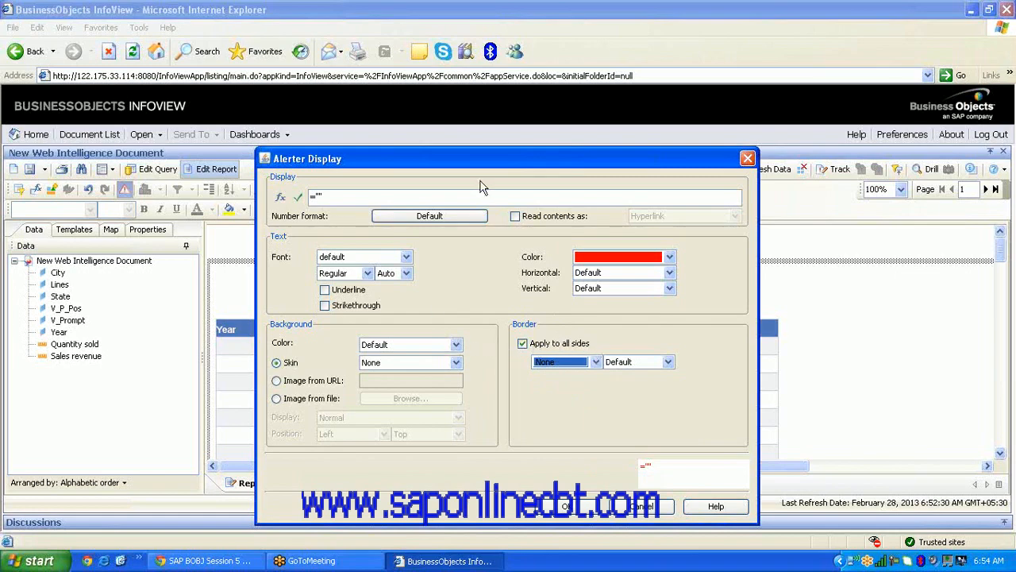
# Set the Hide alerter's background color to white and save the alerter changes
pyautogui.moveTo(540, 159); pyautogui.dragTo(704, 180)
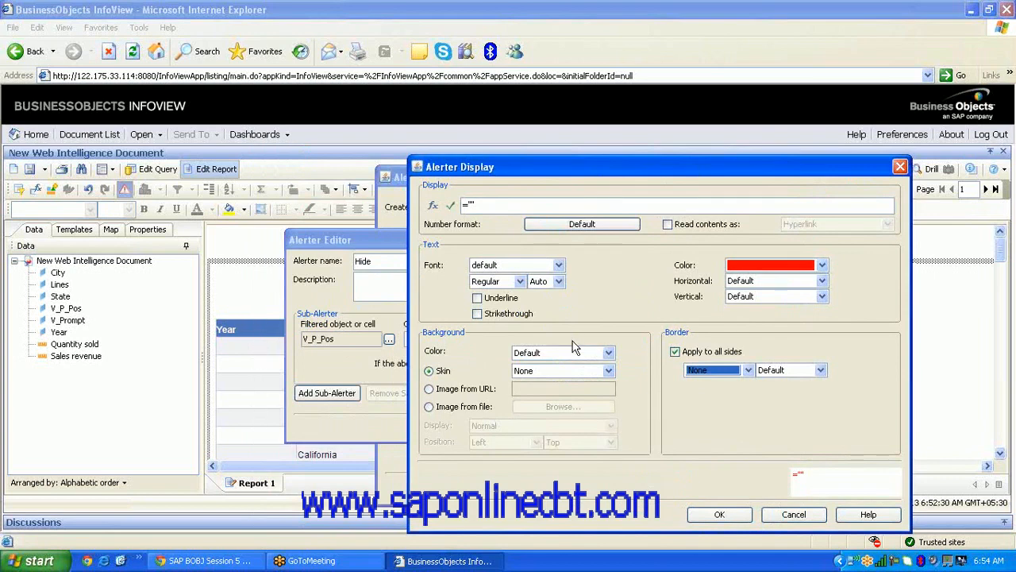
pyautogui.click(609, 353)
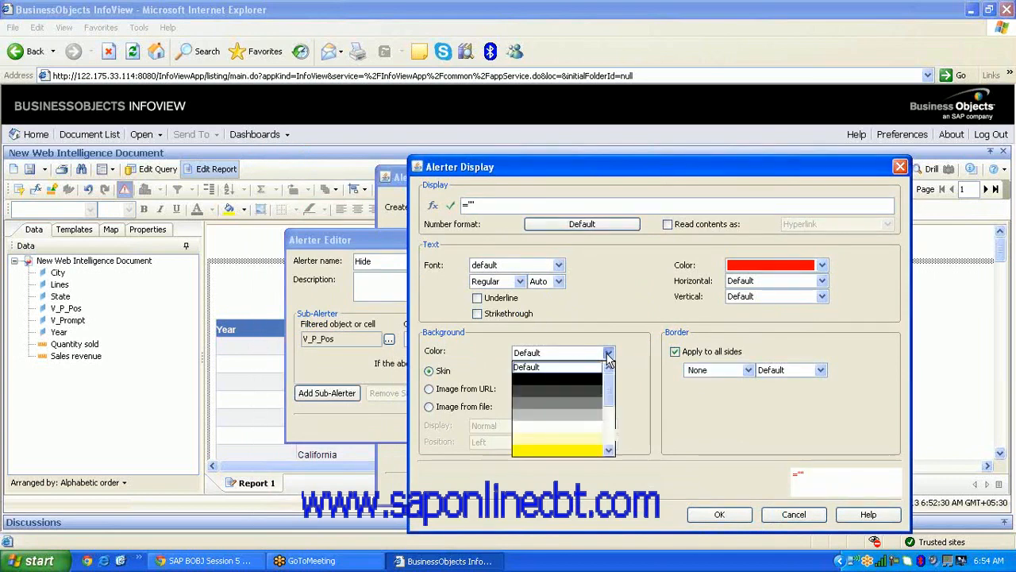
pyautogui.click(577, 429)
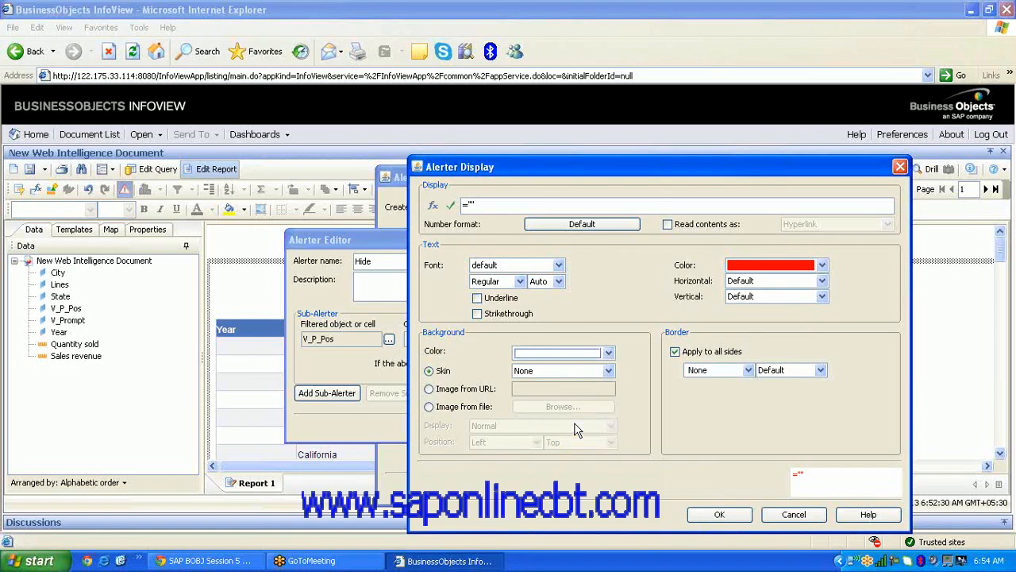
pyautogui.click(720, 514)
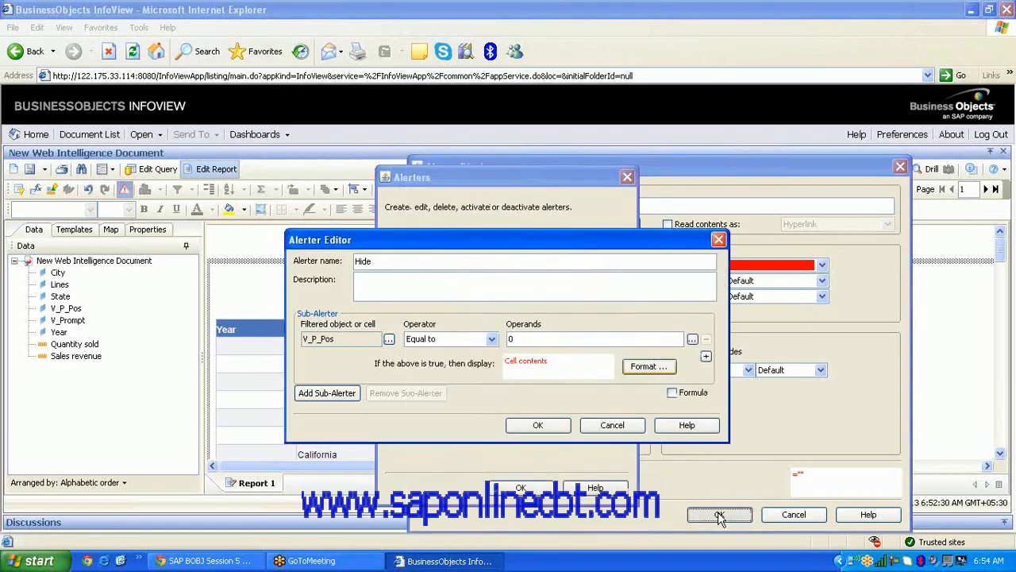
pyautogui.click(537, 425)
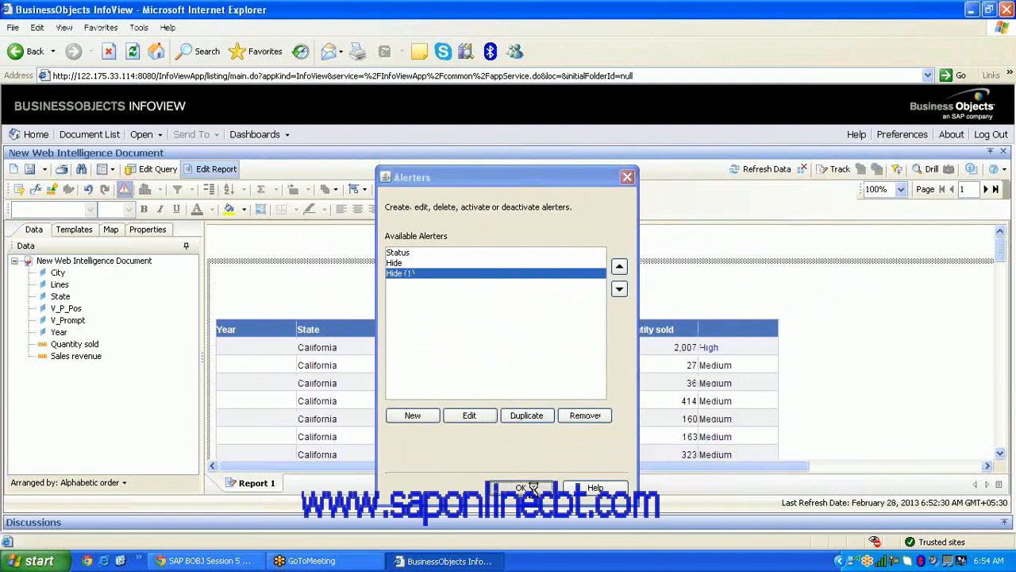
pyautogui.click(524, 487)
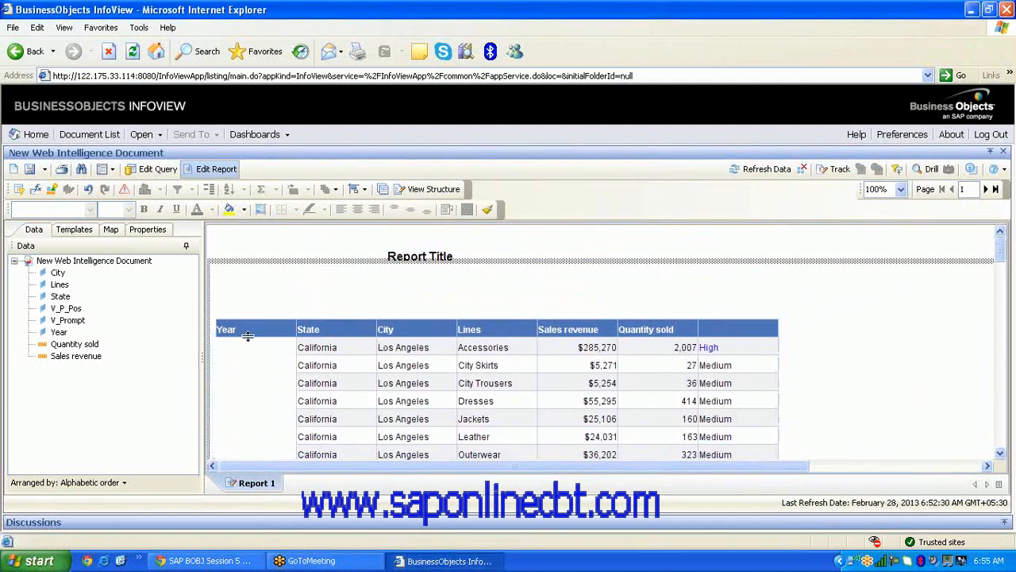
# Apply the Hide alerter to the table's Year header cell
pyautogui.click(256, 366)
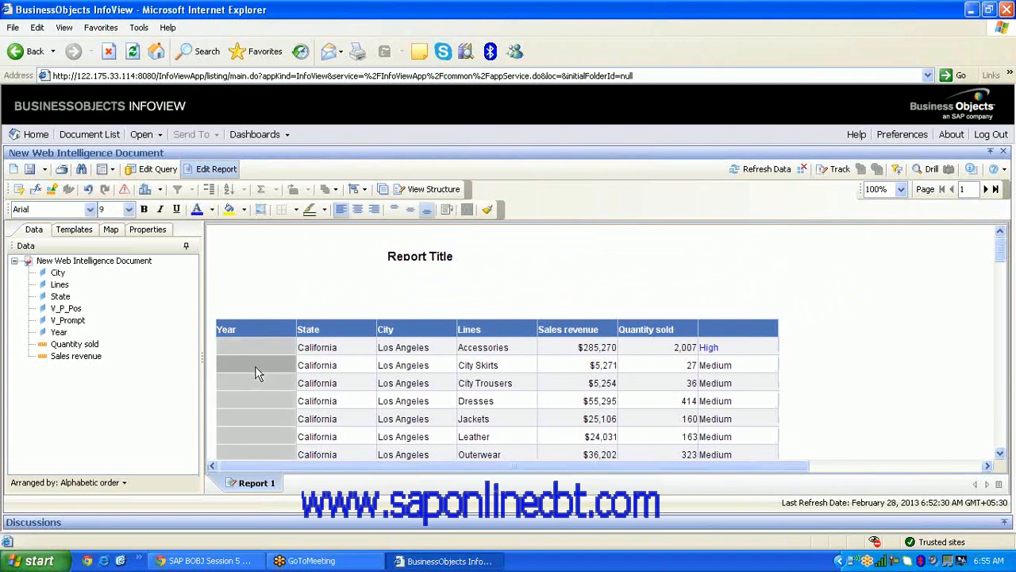
pyautogui.click(914, 304)
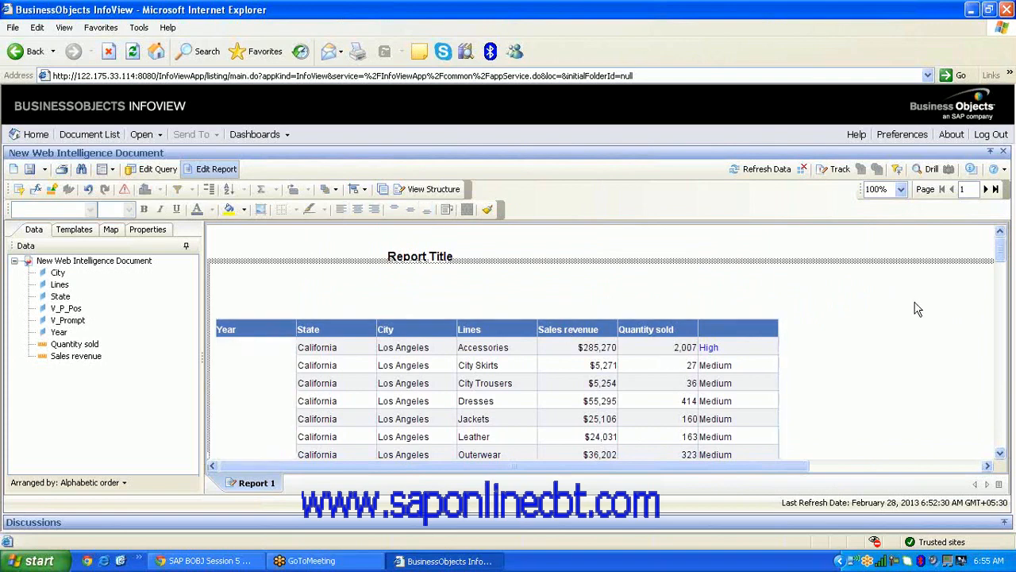
pyautogui.click(266, 332)
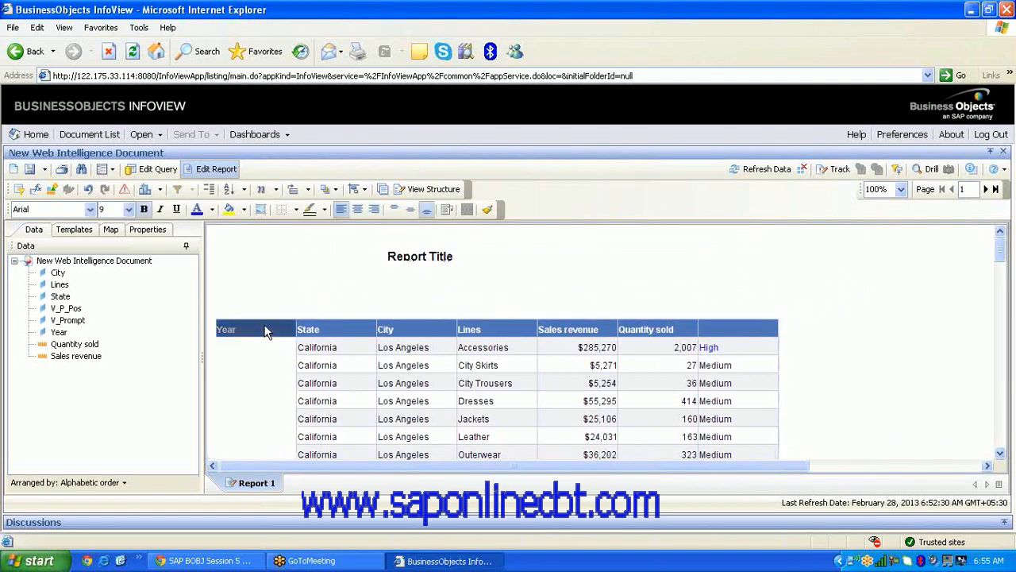
pyautogui.click(125, 189)
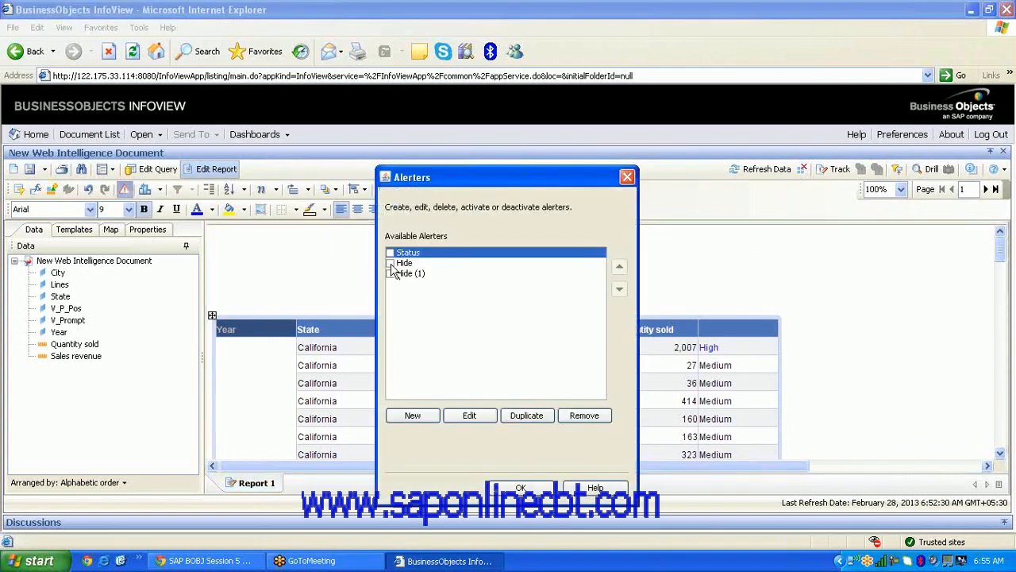
pyautogui.click(391, 263)
pyautogui.click(522, 488)
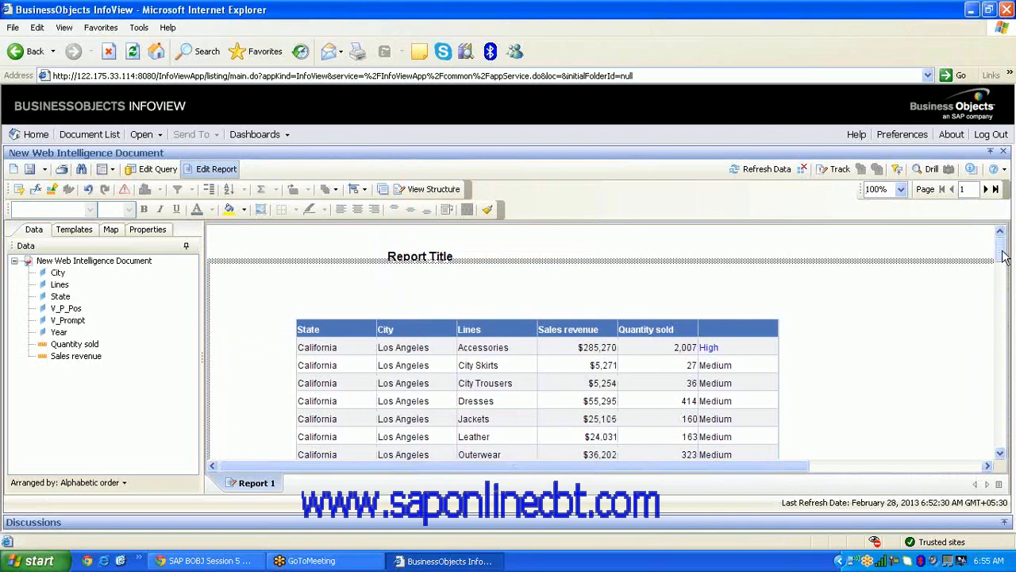
# Refresh the report with 2005 added to 2004 in the year prompt and browse its pages to check the Year column
pyautogui.scroll(-1, 1005, 284)
pyautogui.moveTo(1001, 254); pyautogui.dragTo(969, 257)
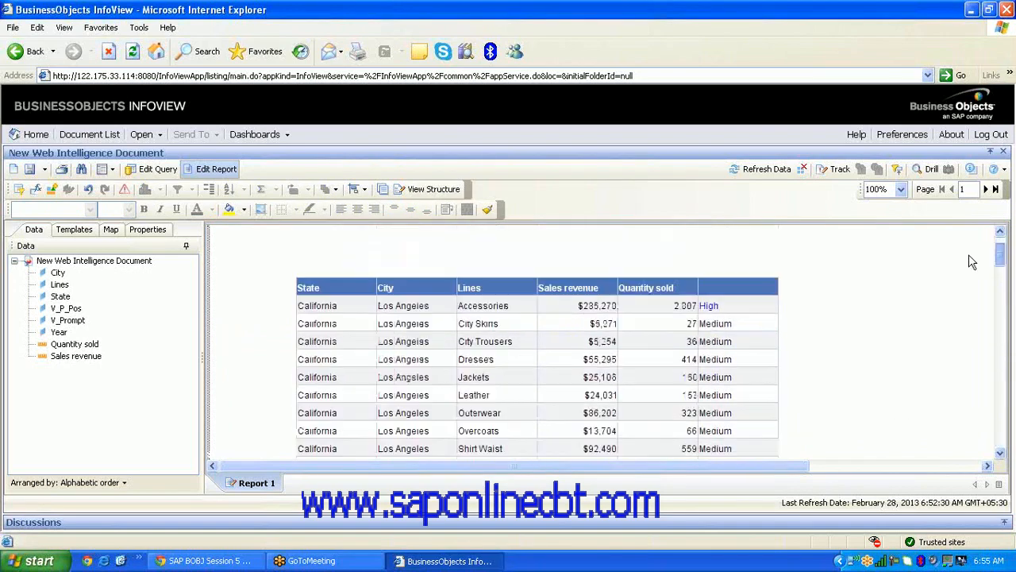
pyautogui.click(764, 169)
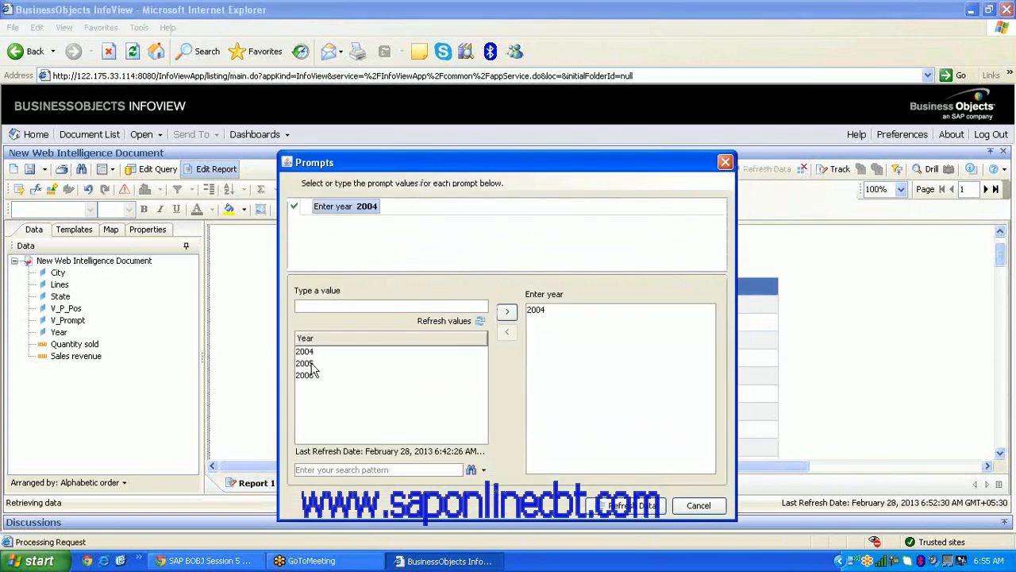
pyautogui.doubleClick(306, 364)
pyautogui.click(621, 506)
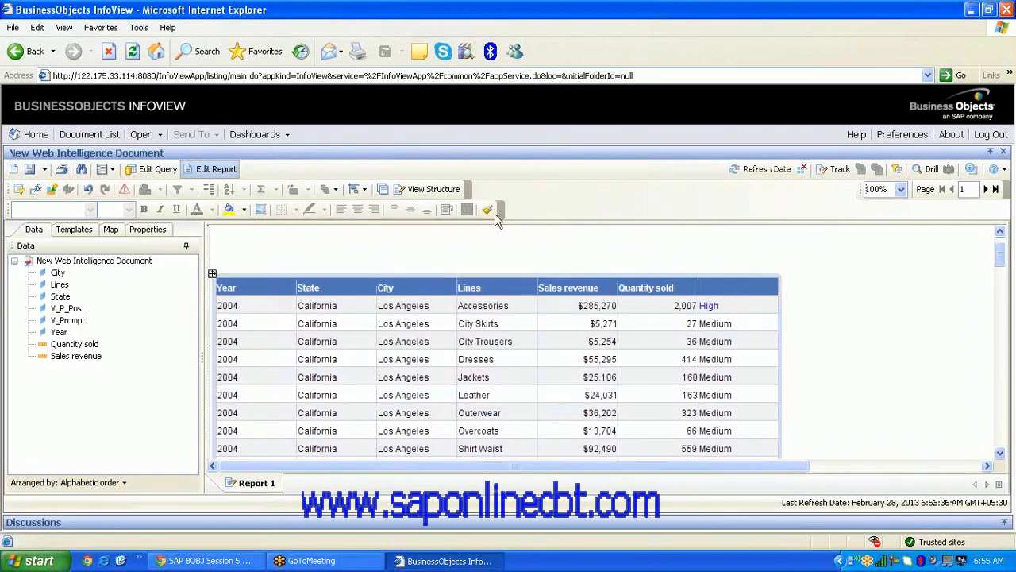
pyautogui.scroll(-3, 1001, 302)
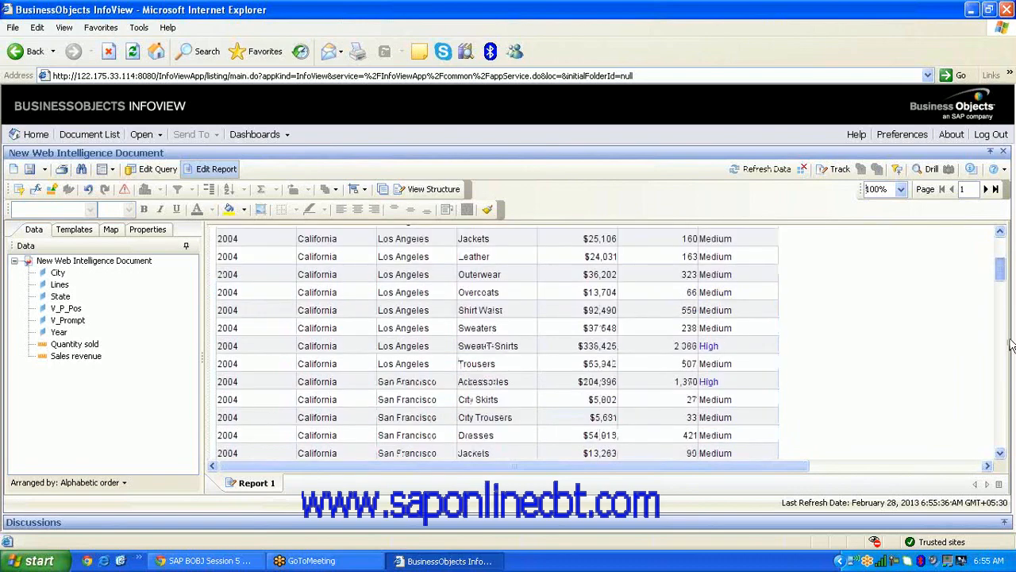
pyautogui.scroll(-10, 1011, 345)
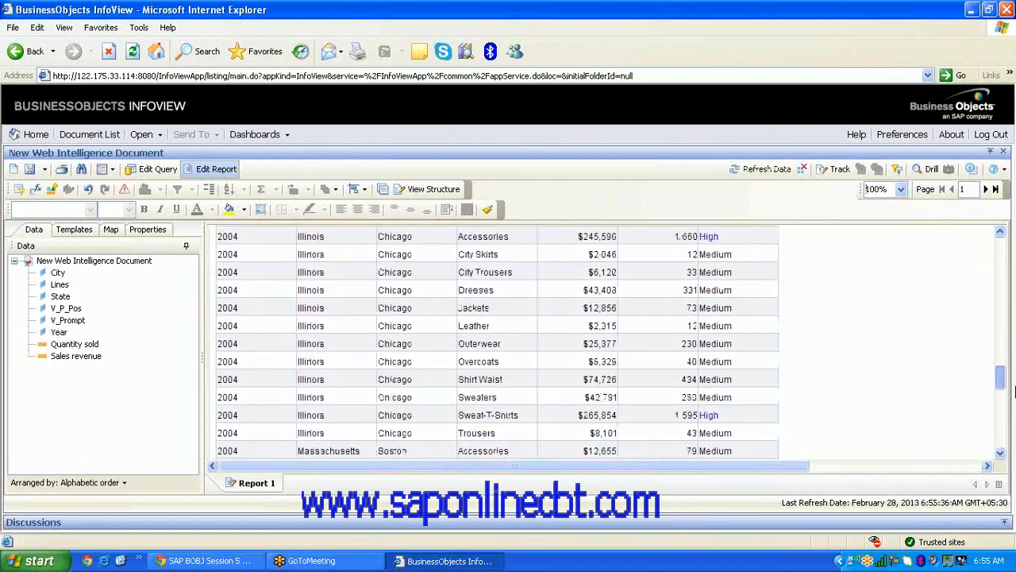
pyautogui.click(985, 189)
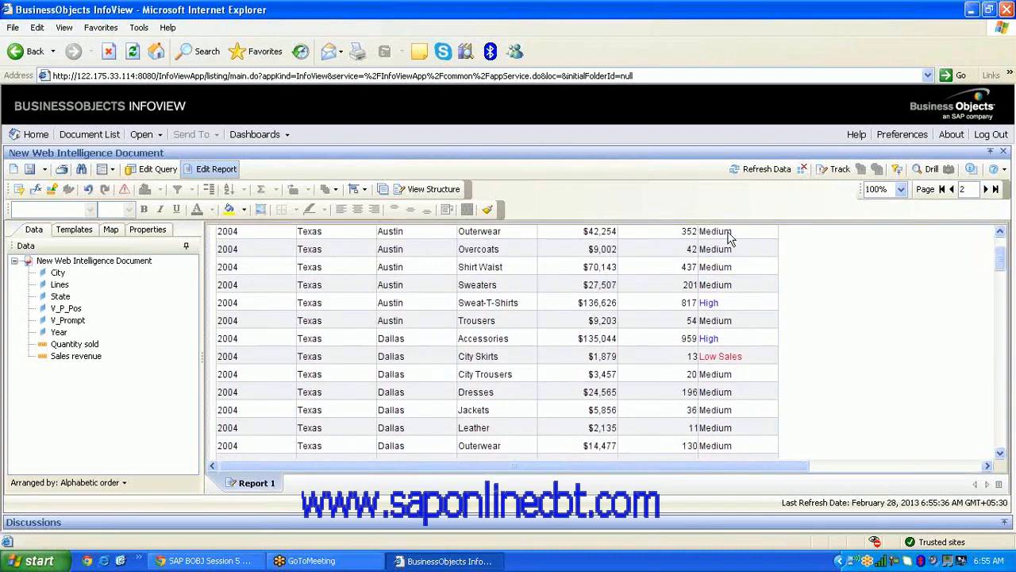
pyautogui.click(986, 190)
# Refresh the report with 2006 as the only year prompt value, replacing 2004 and 2005
pyautogui.click(755, 174)
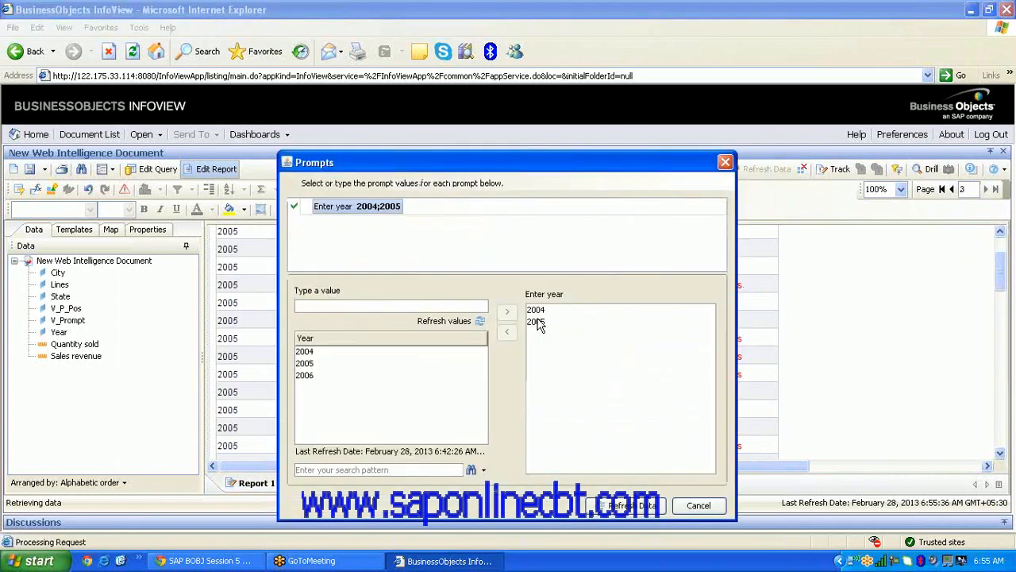
pyautogui.click(536, 310)
pyautogui.doubleClick(538, 310)
pyautogui.doubleClick(307, 376)
pyautogui.click(623, 506)
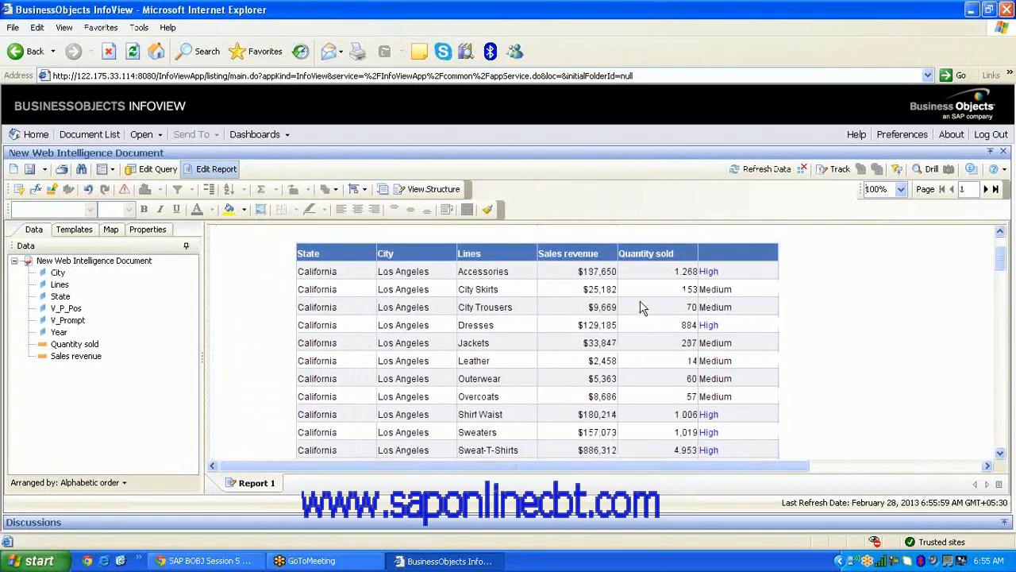
pyautogui.click(764, 170)
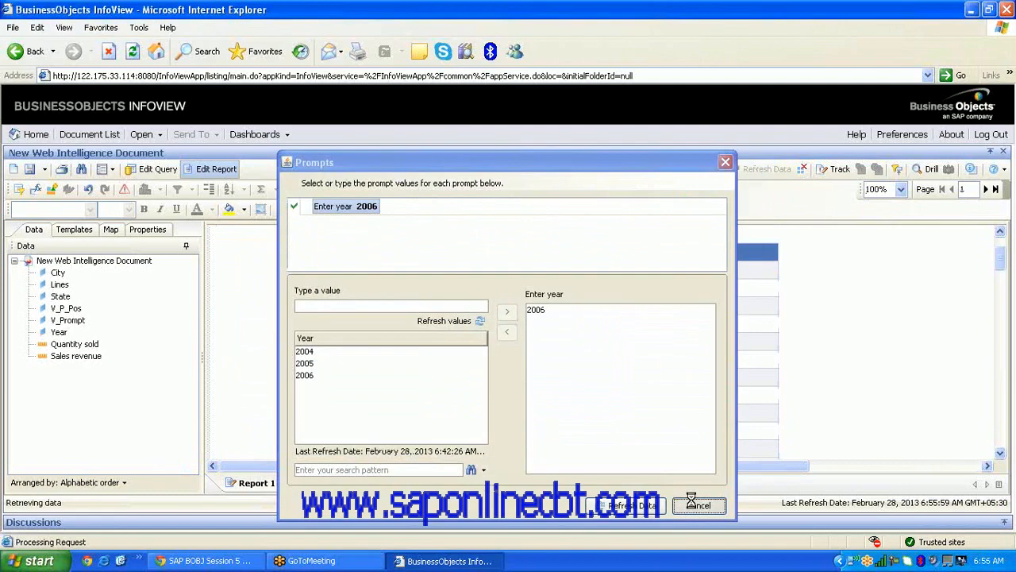
pyautogui.click(690, 498)
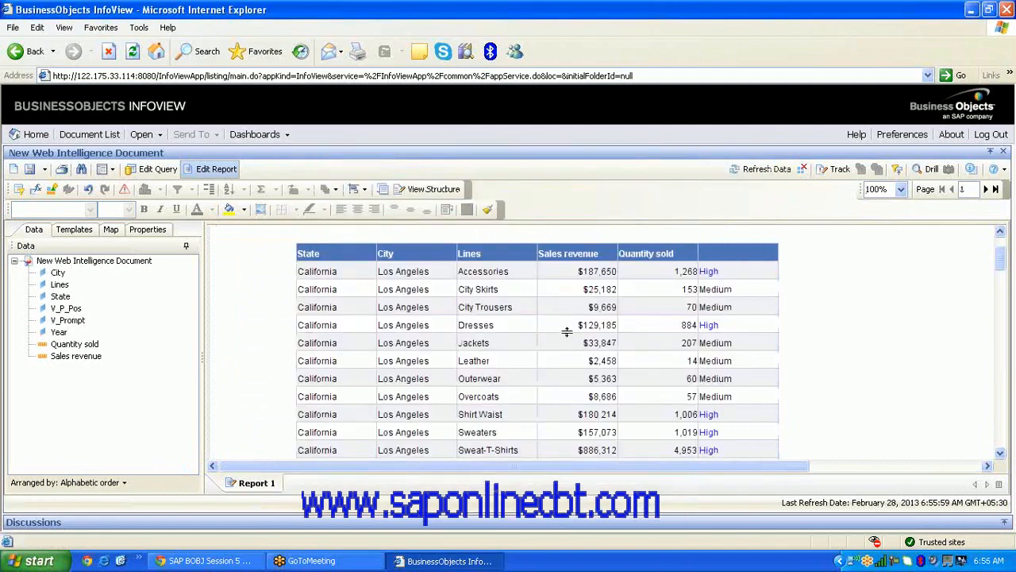
# Turn on Autofit width for the body cells of the blanked Year column
pyautogui.click(1000, 231)
pyautogui.click(999, 231)
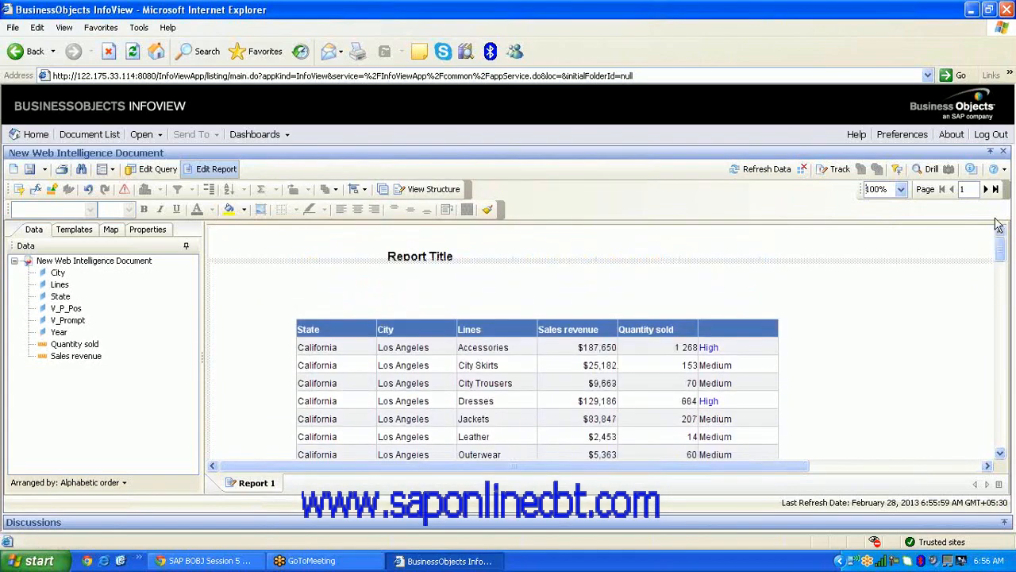
pyautogui.click(270, 381)
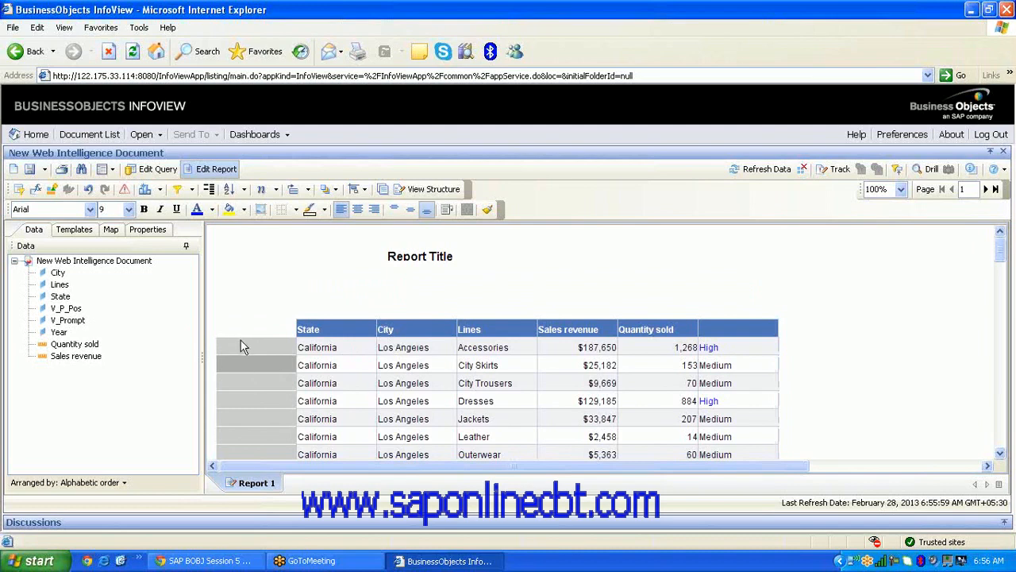
pyautogui.click(405, 304)
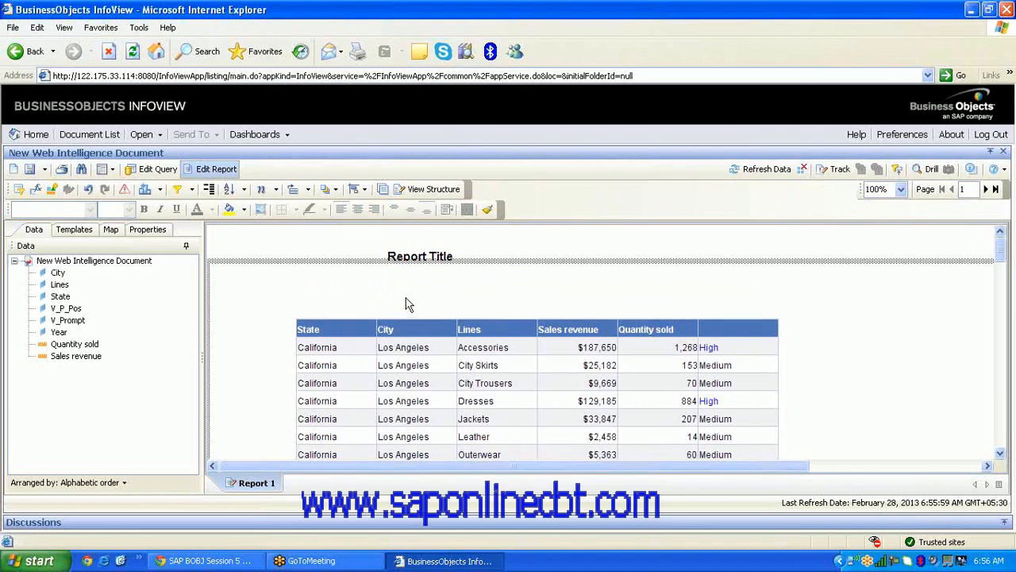
pyautogui.click(280, 387)
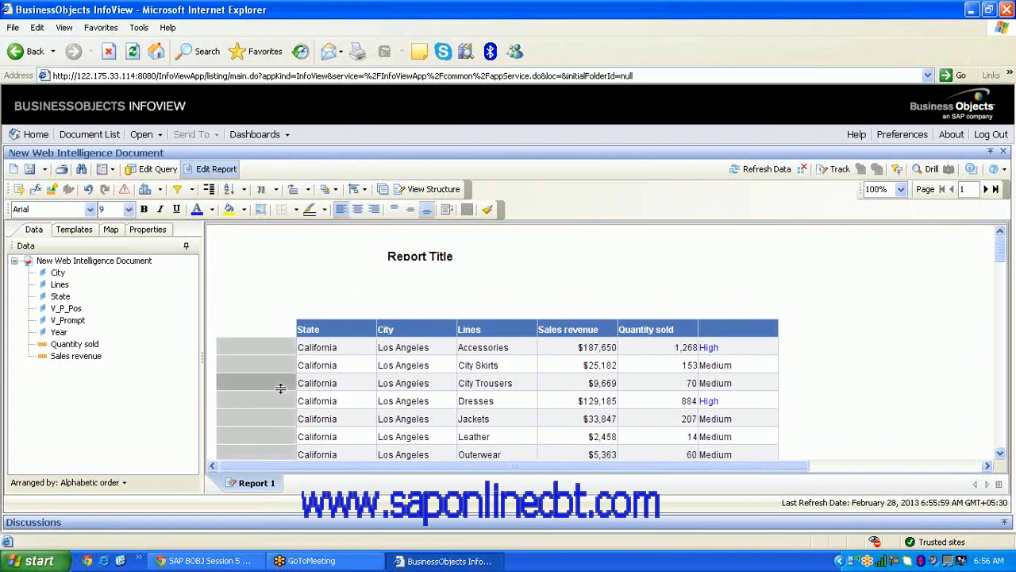
pyautogui.click(442, 290)
pyautogui.click(281, 389)
pyautogui.click(147, 233)
pyautogui.click(270, 368)
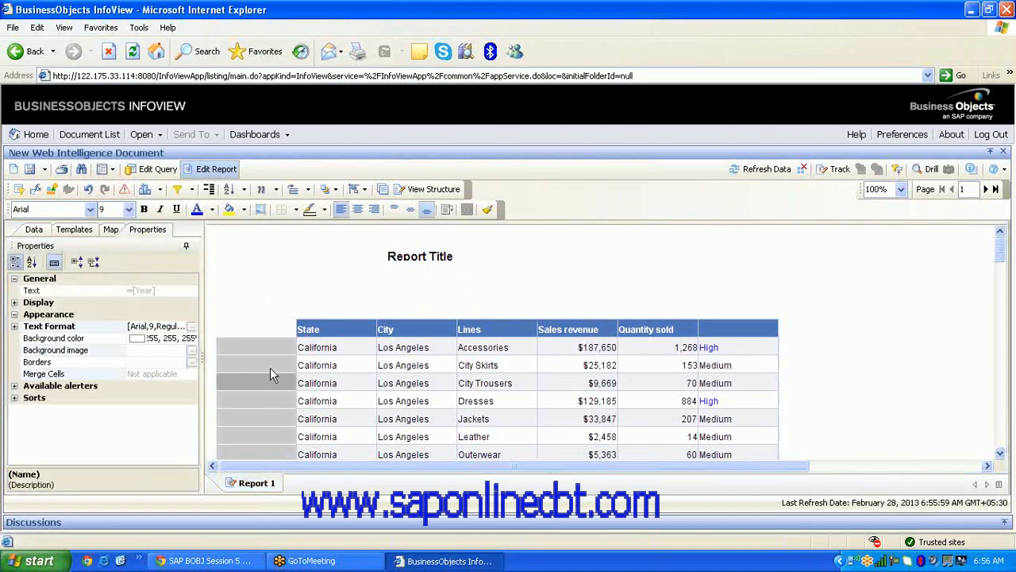
pyautogui.click(15, 303)
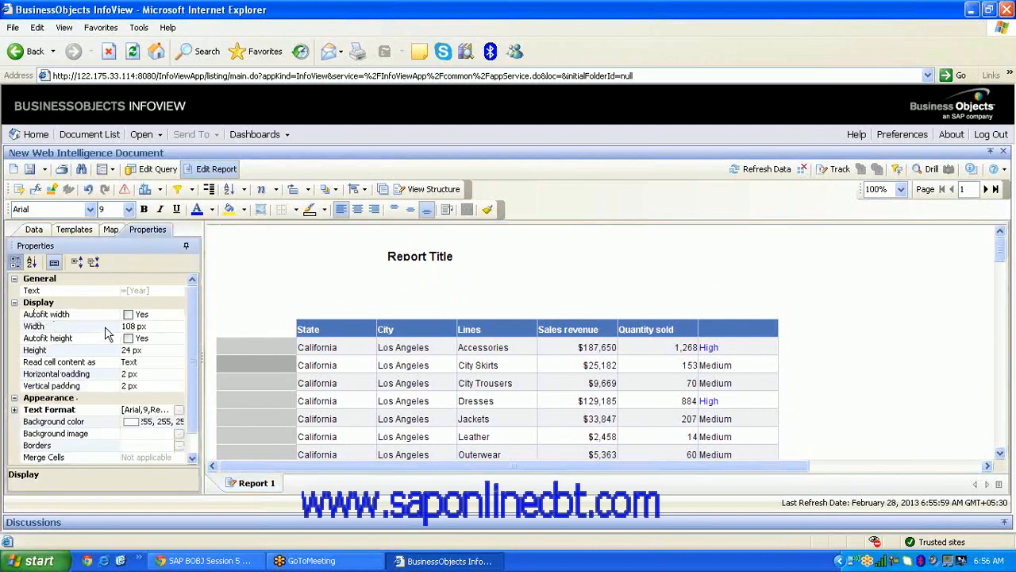
pyautogui.click(126, 314)
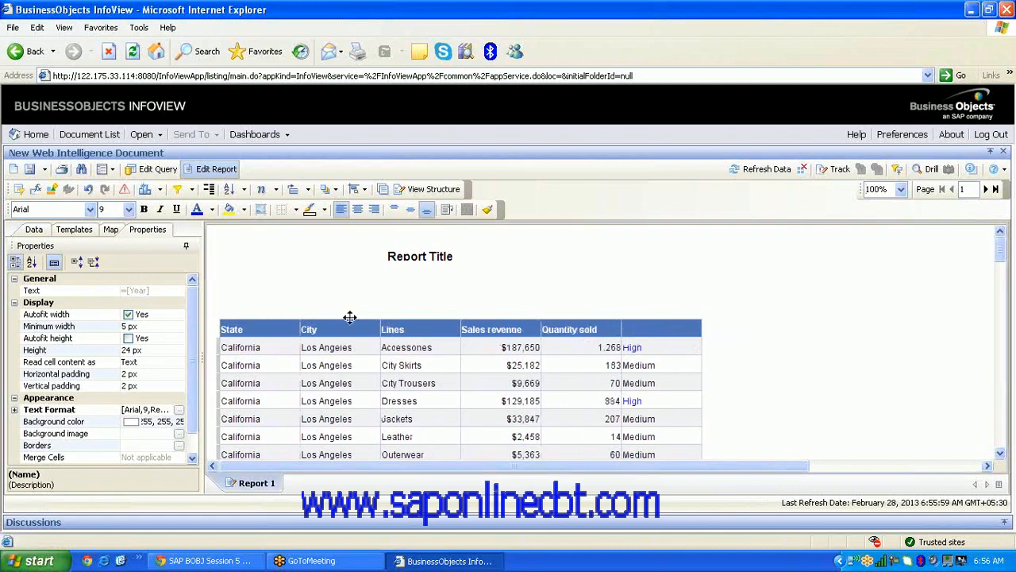
pyautogui.click(826, 407)
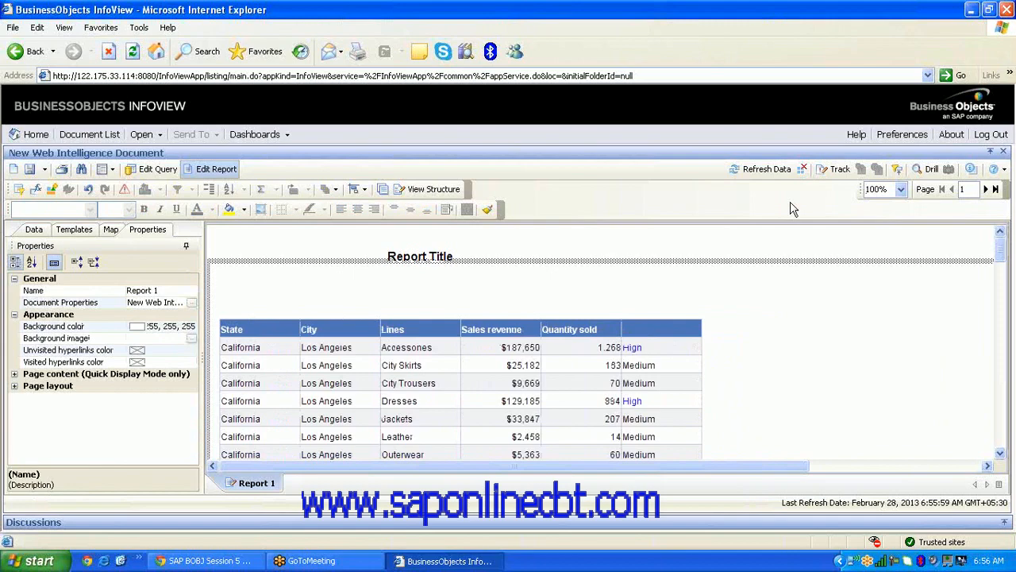
# Refresh the report with 2005 added to 2006 in the year prompt
pyautogui.click(758, 175)
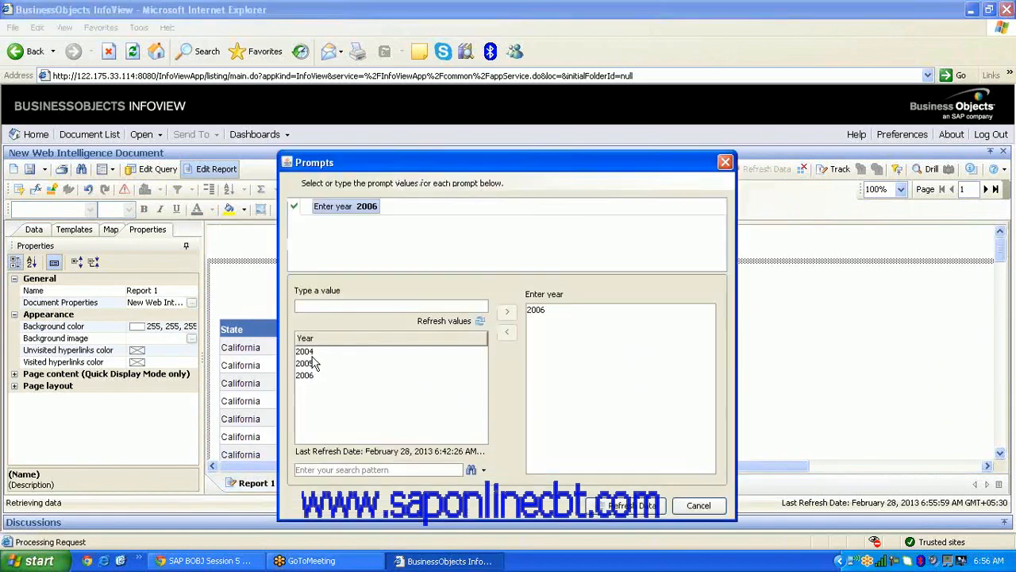
pyautogui.click(312, 362)
pyautogui.click(507, 311)
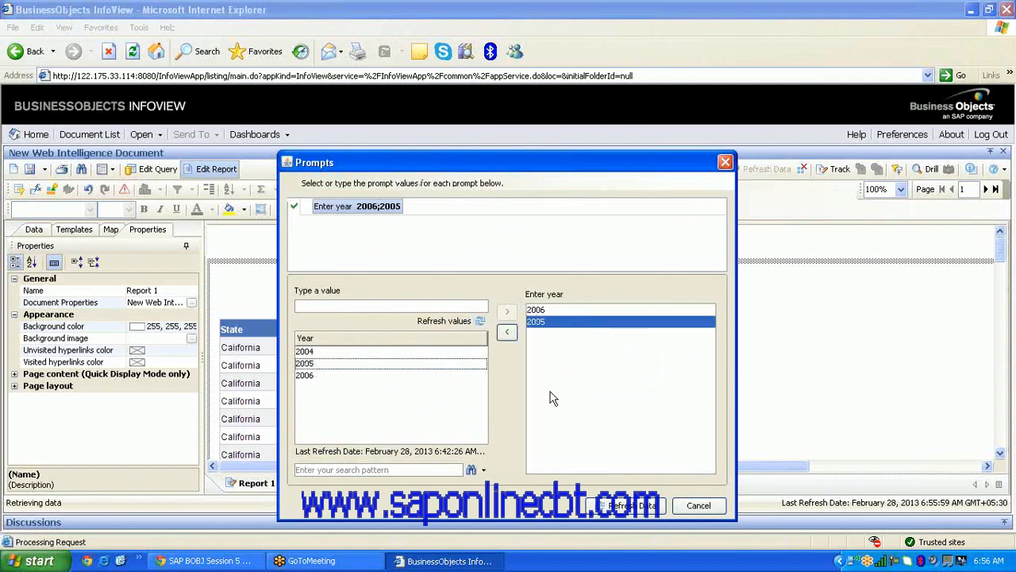
pyautogui.click(649, 508)
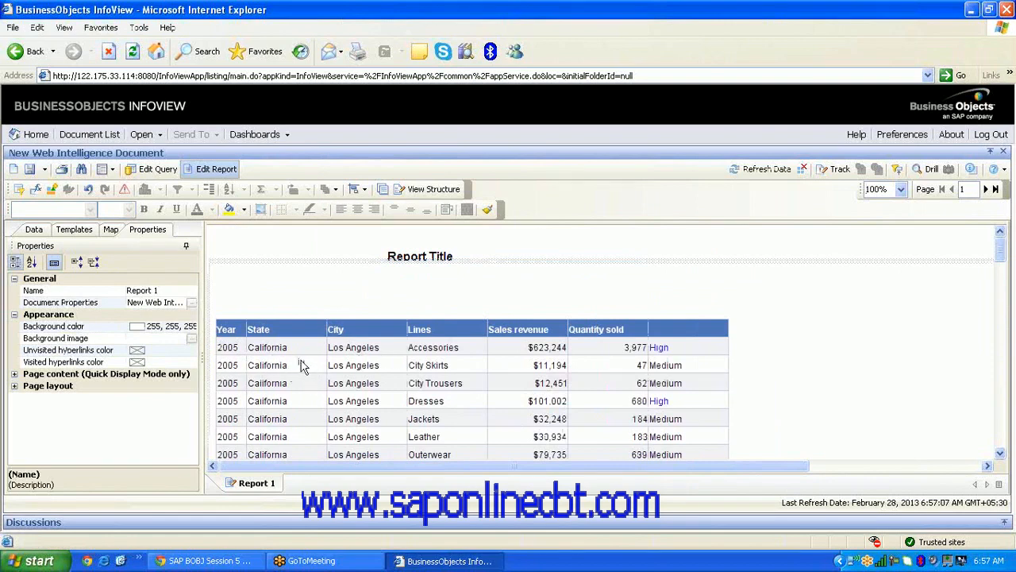
# Open the Year body cells' formula in the Formula Editor and wrap [Year] in a Concatenation with the text AAA padded by spaces
pyautogui.click(228, 365)
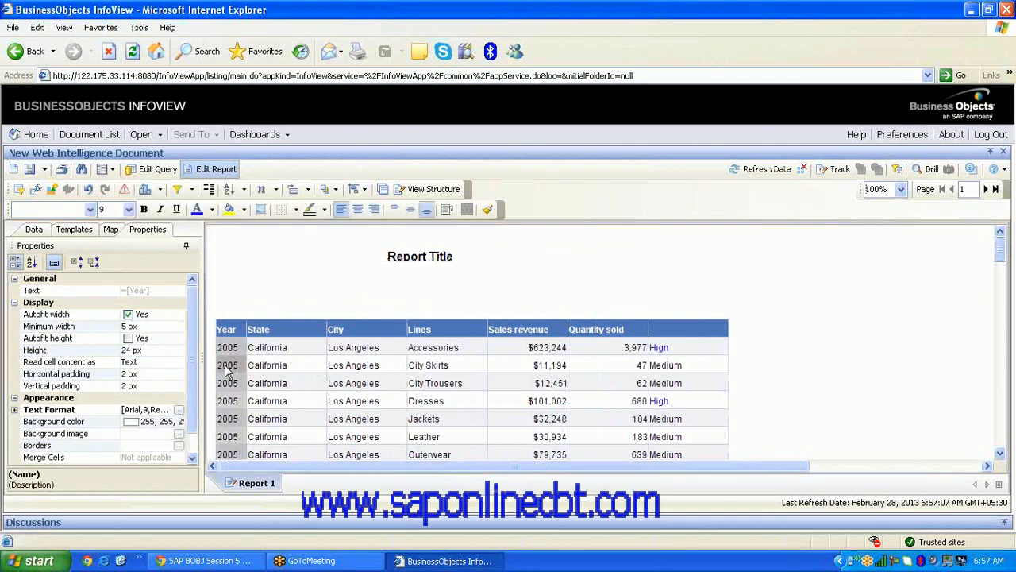
pyautogui.click(35, 191)
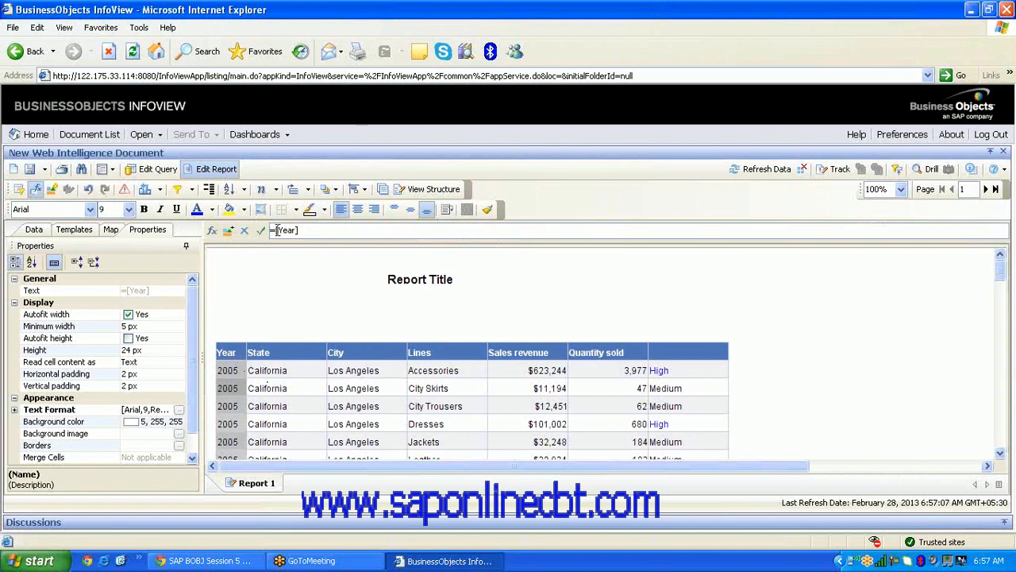
pyautogui.click(216, 235)
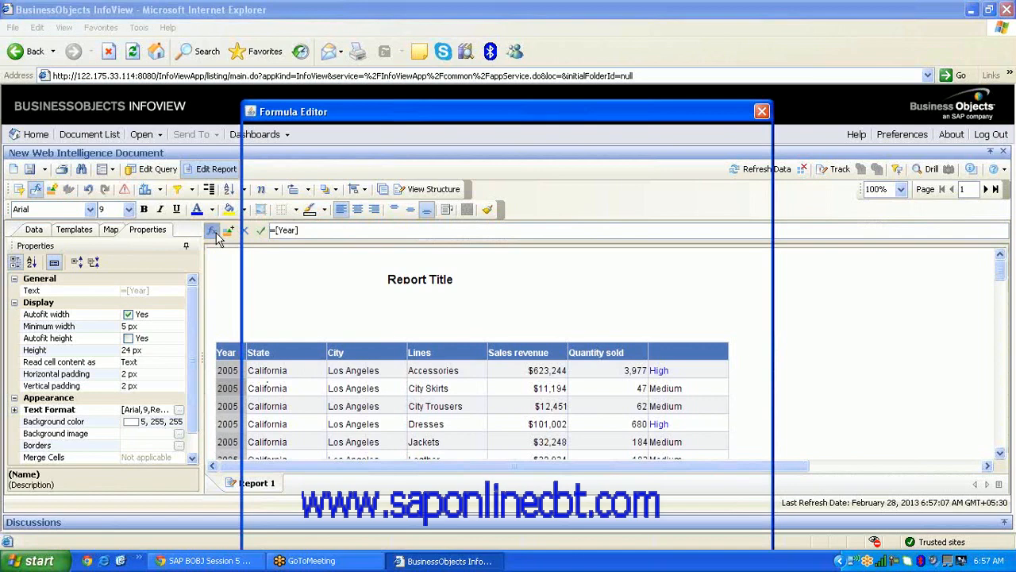
pyautogui.click(482, 376)
pyautogui.click(264, 154)
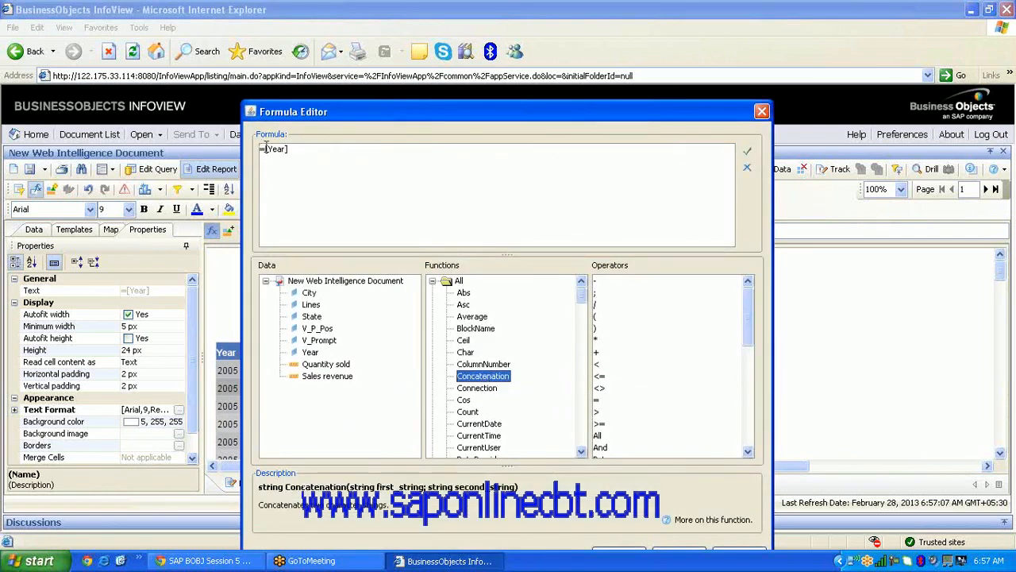
pyautogui.click(505, 377)
pyautogui.doubleClick(504, 378)
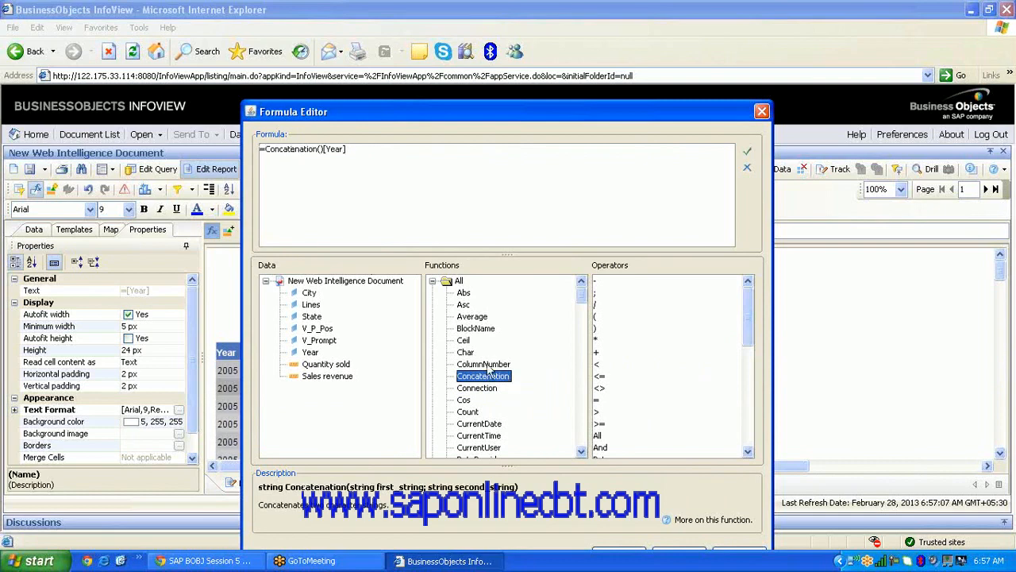
pyautogui.click(323, 149)
pyautogui.press('BackSpace')
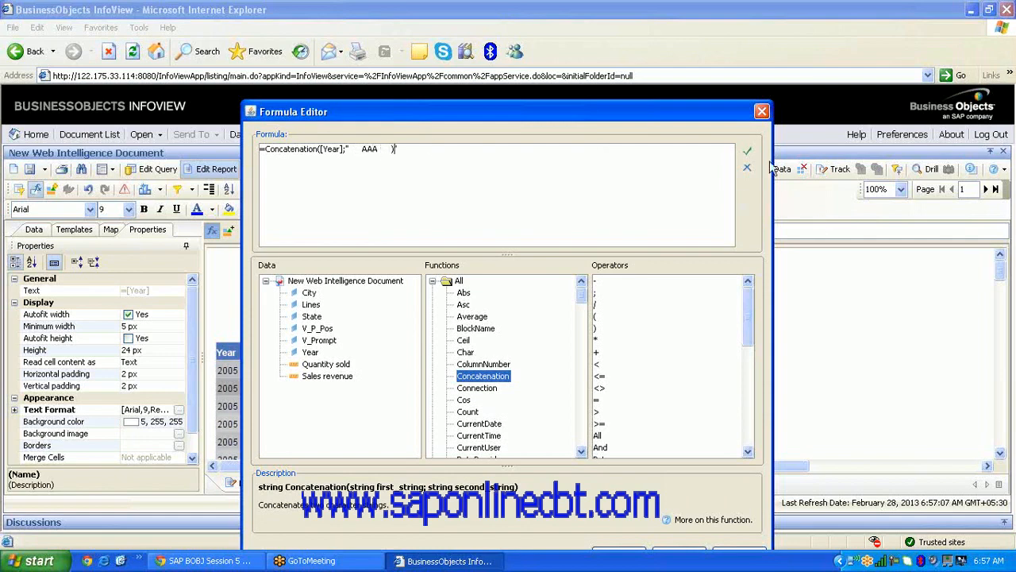
# Validate the Concatenation formula, correct its ending so the closing quote precedes the parenthesis, and apply it to the Year column
pyautogui.click(747, 151)
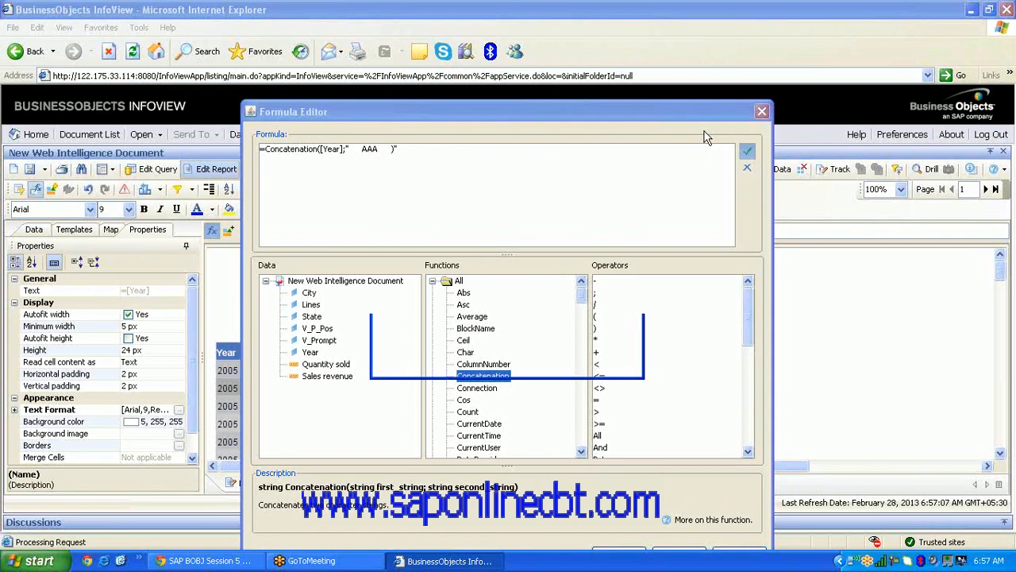
pyautogui.click(560, 367)
pyautogui.click(427, 153)
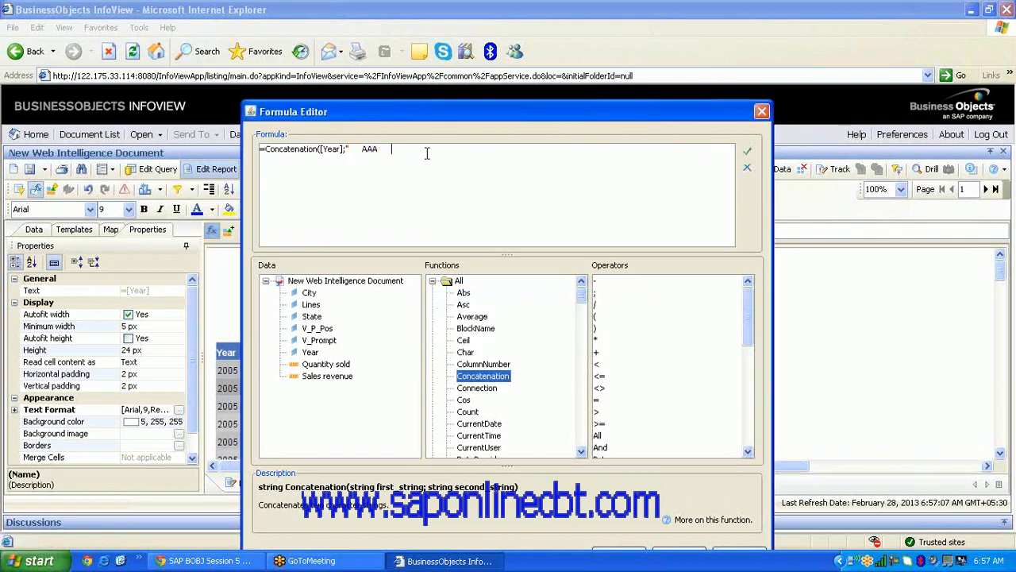
pyautogui.click(747, 151)
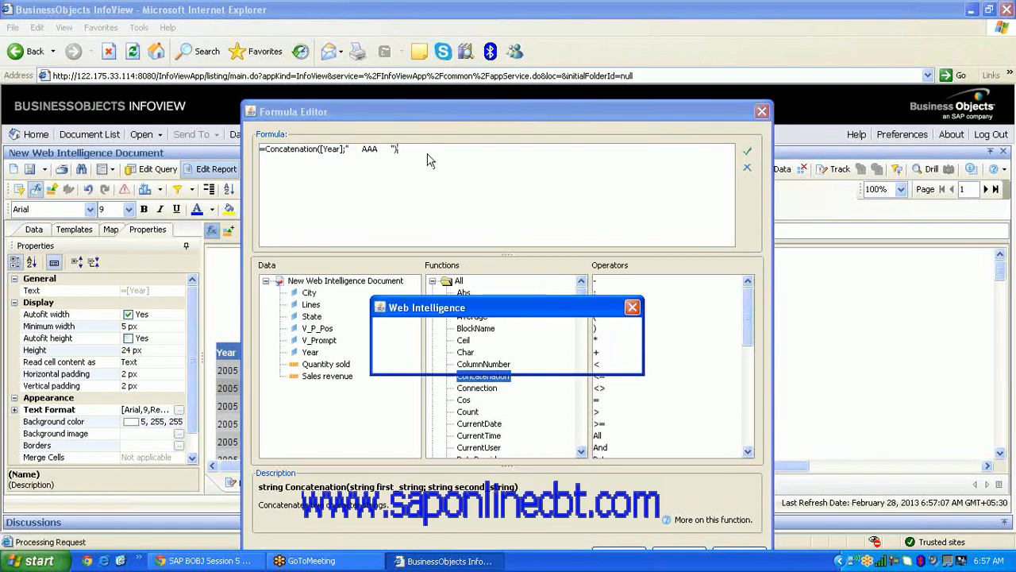
pyautogui.click(624, 366)
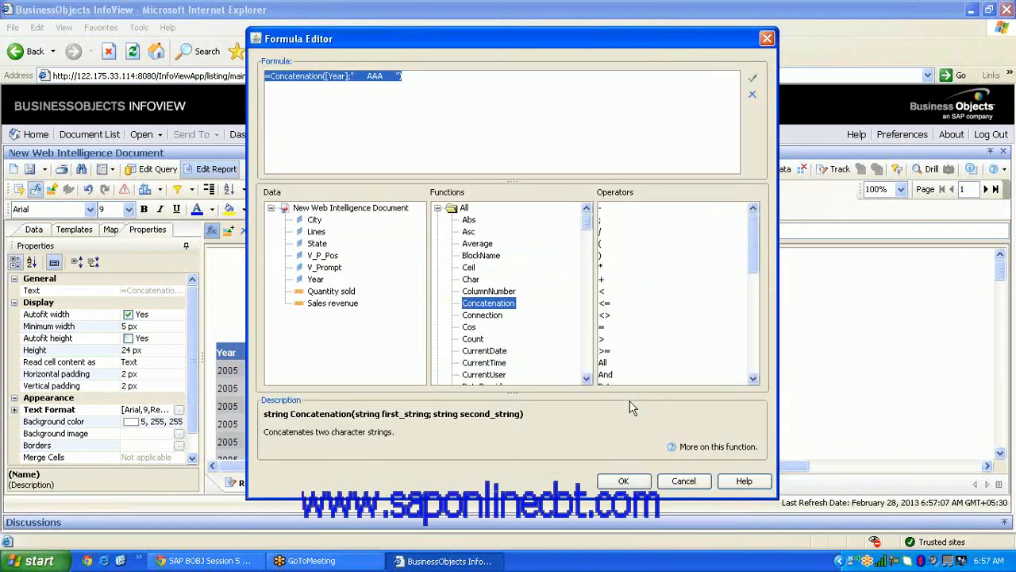
pyautogui.click(624, 480)
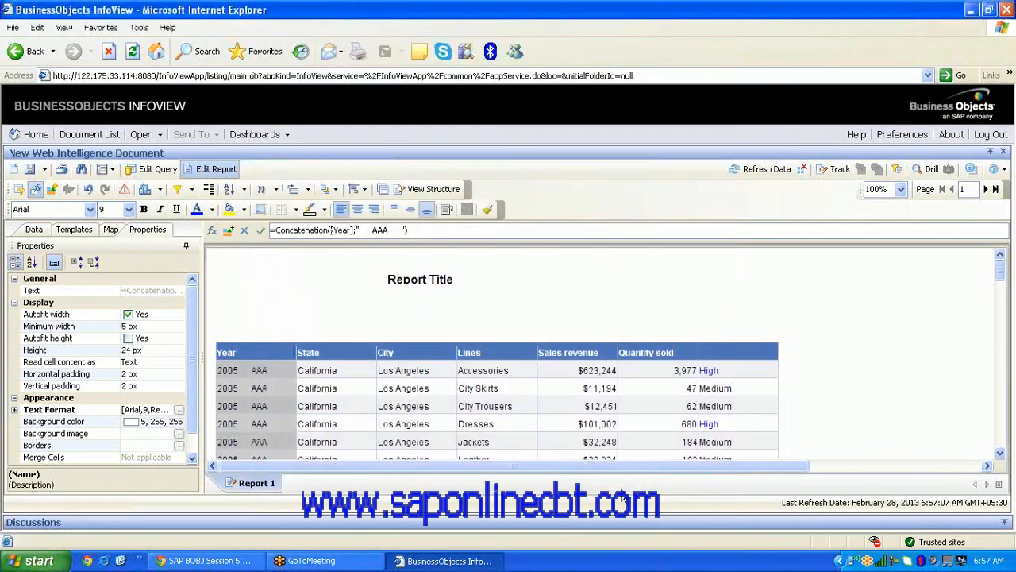
# Remove AAA from the Year column's Concatenation formula, leaving only spaces between the quotes
pyautogui.click(392, 230)
pyautogui.press('BackSpace')
pyautogui.press('BackSpace')
pyautogui.press('BackSpace')
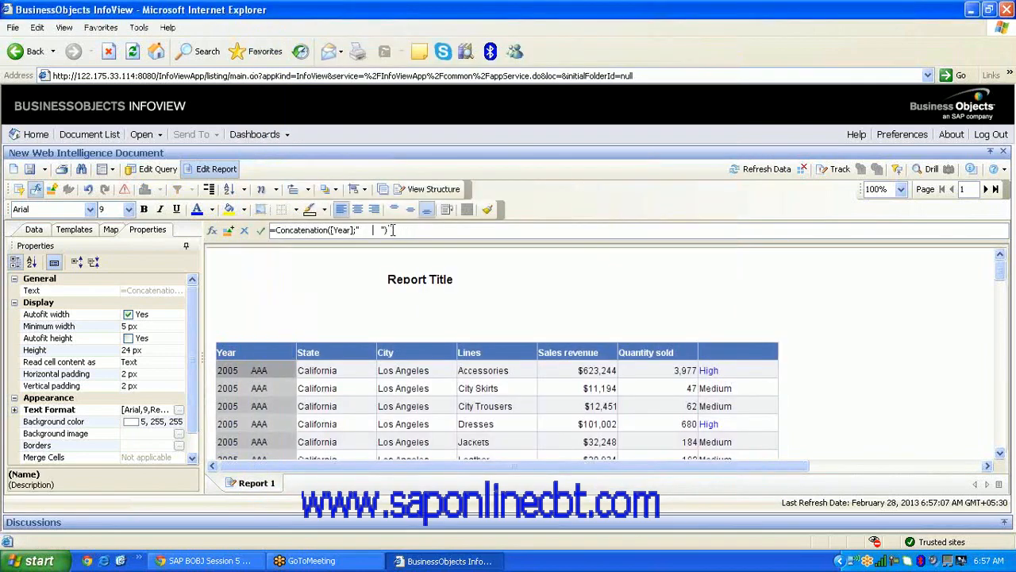
pyautogui.press('Return')
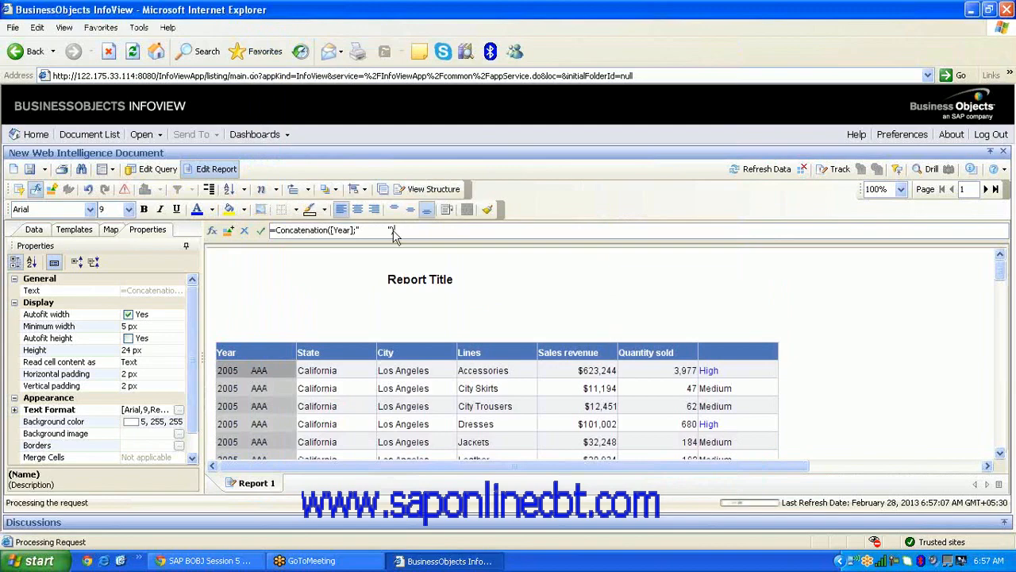
pyautogui.click(778, 273)
# Add more spaces to the quoted padding in the Year column's Concatenation formula to widen the column
pyautogui.click(240, 391)
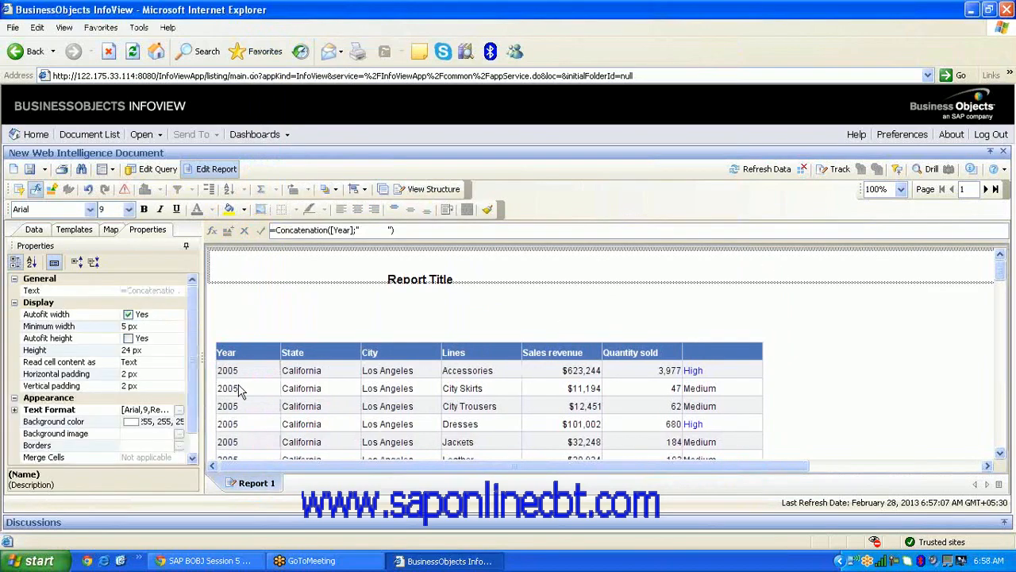
pyautogui.click(374, 230)
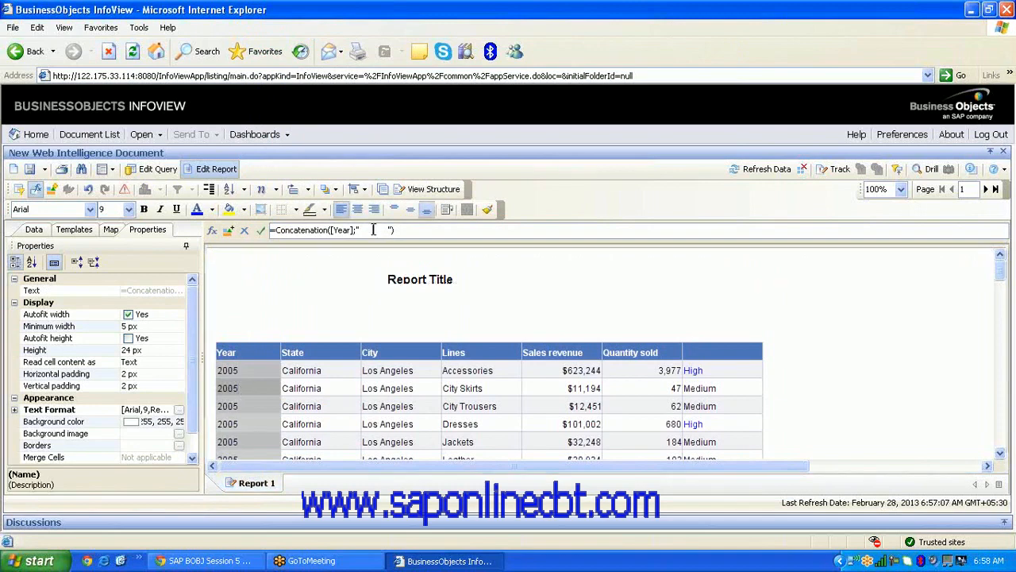
pyautogui.press('Return')
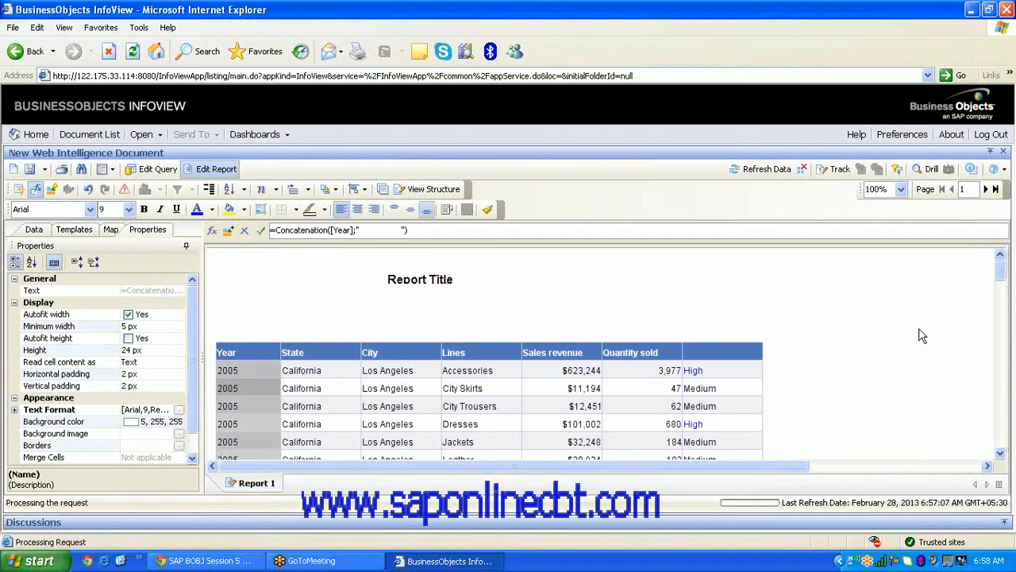
pyautogui.click(916, 348)
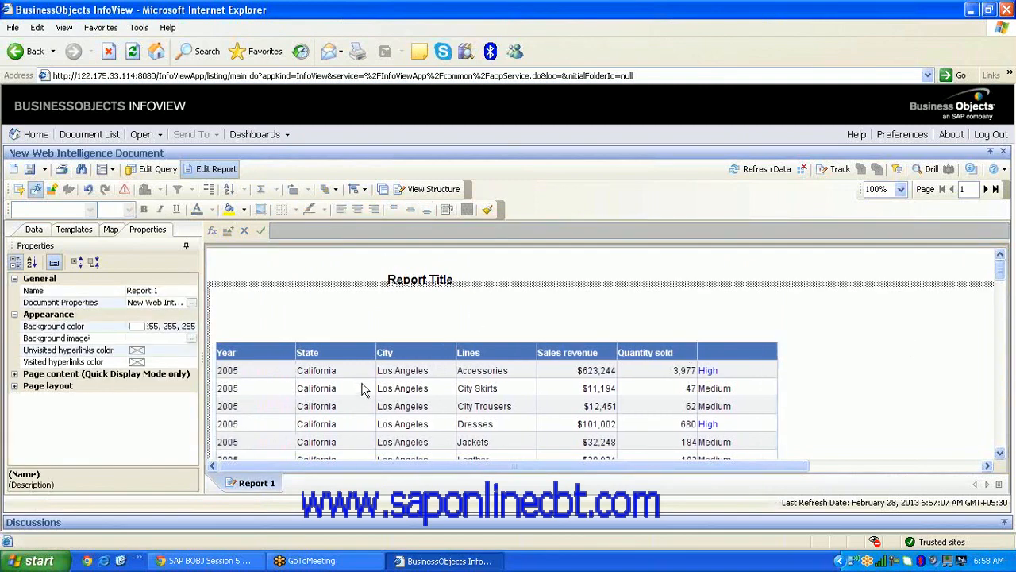
# Refresh the report for 2006 alone and again with 2005 added to the year prompt
pyautogui.click(764, 170)
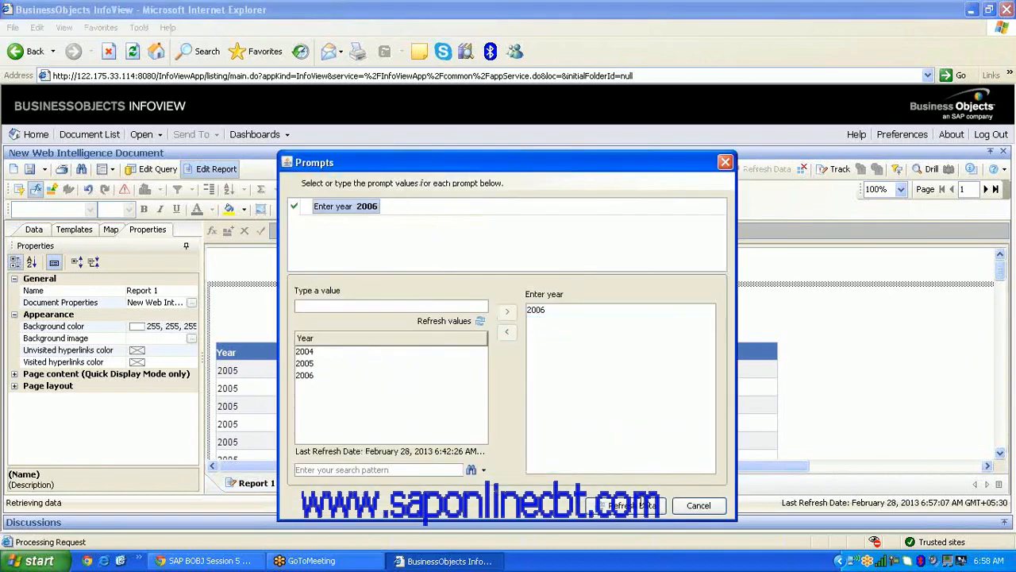
pyautogui.click(639, 503)
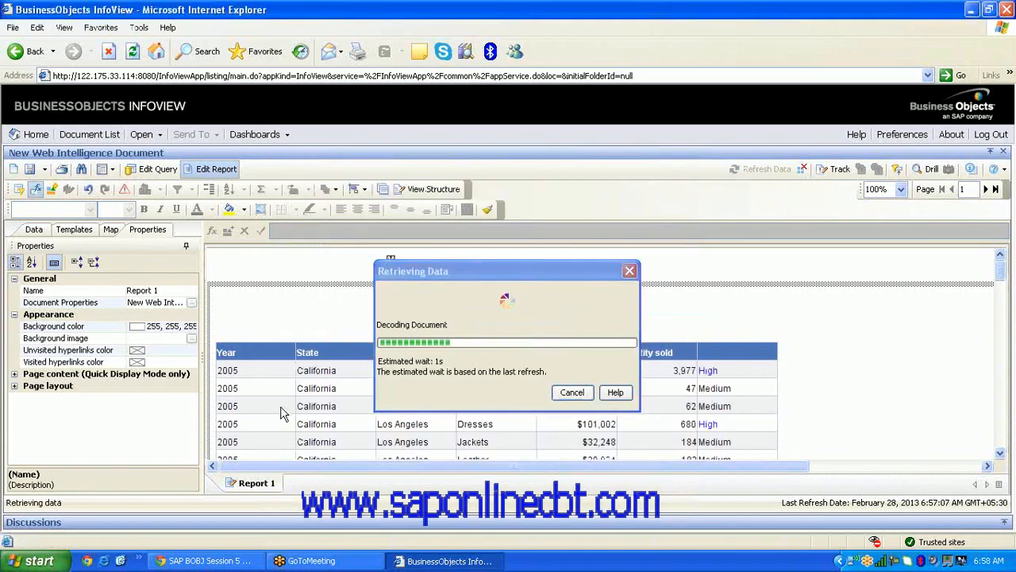
pyautogui.click(762, 172)
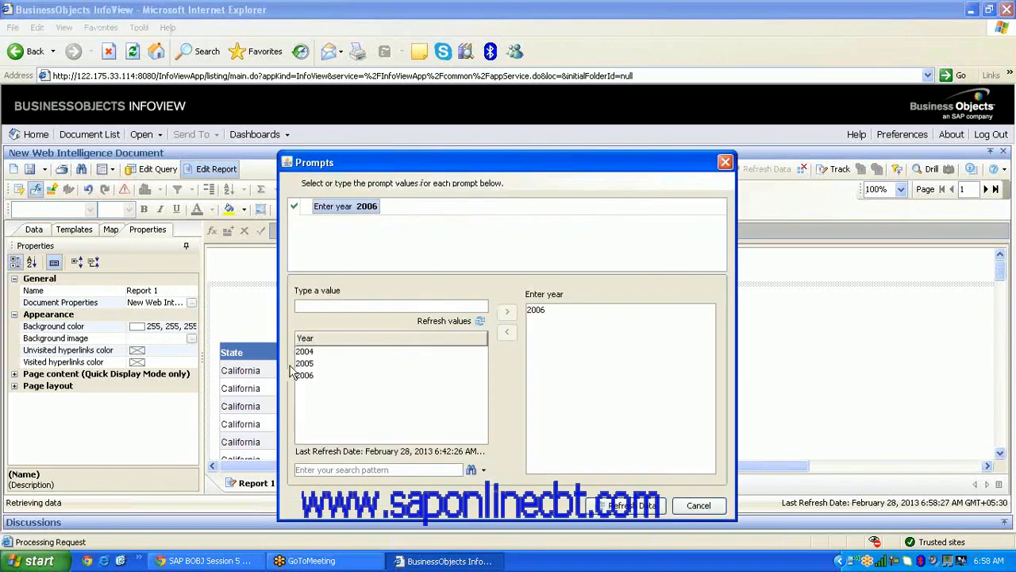
pyautogui.doubleClick(315, 367)
pyautogui.click(627, 506)
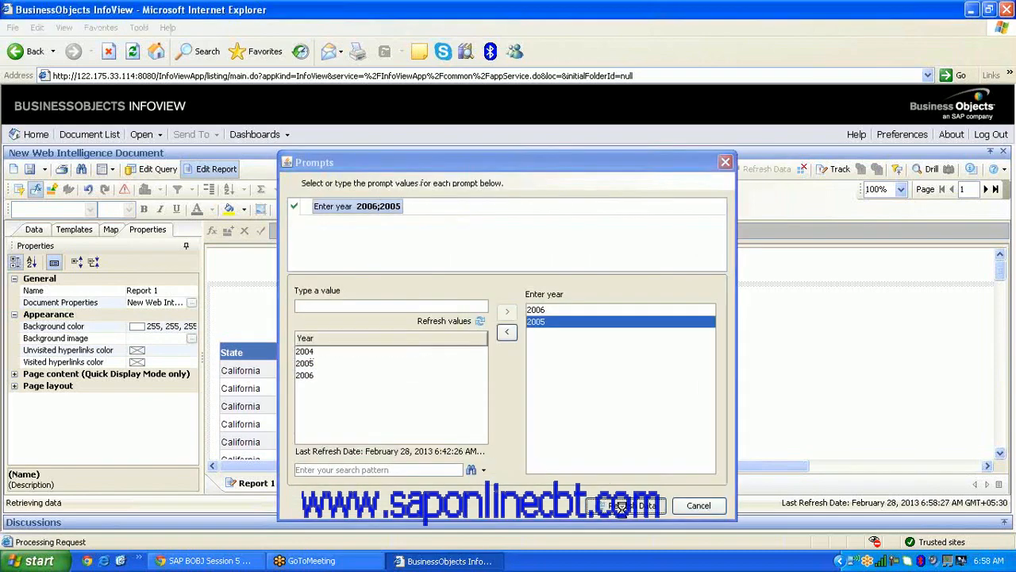
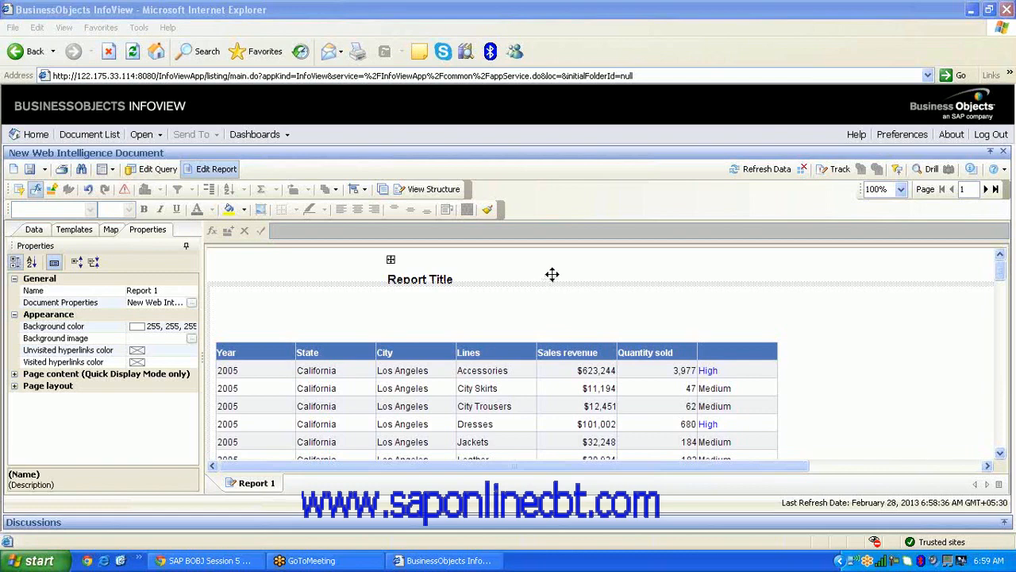
pyautogui.click(552, 274)
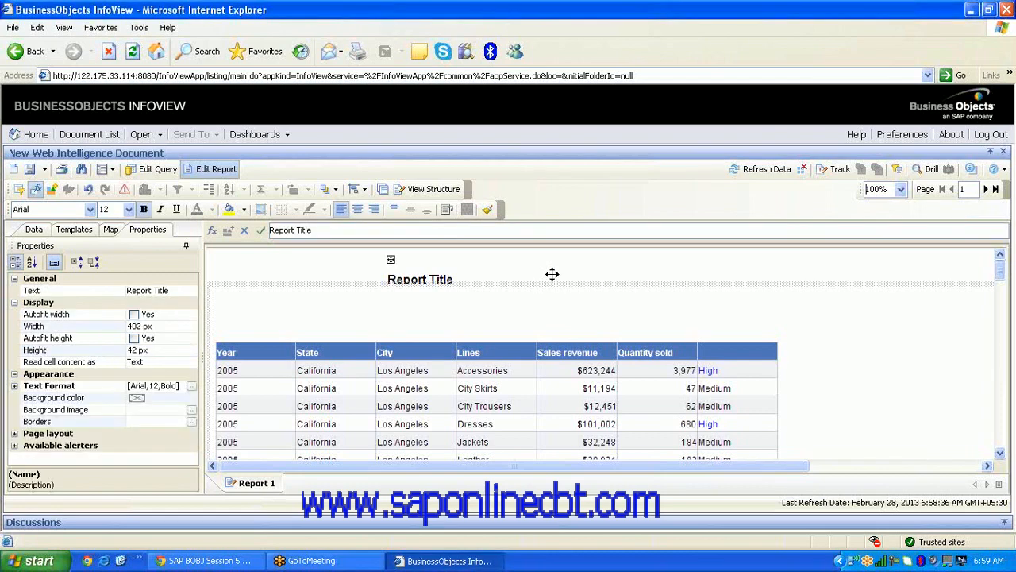
pyautogui.click(733, 281)
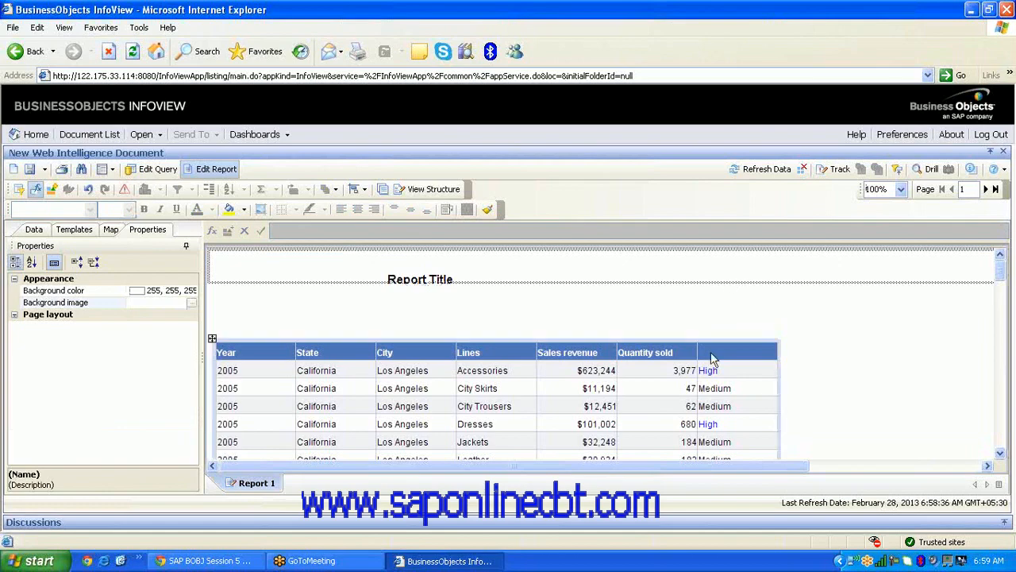
pyautogui.click(677, 395)
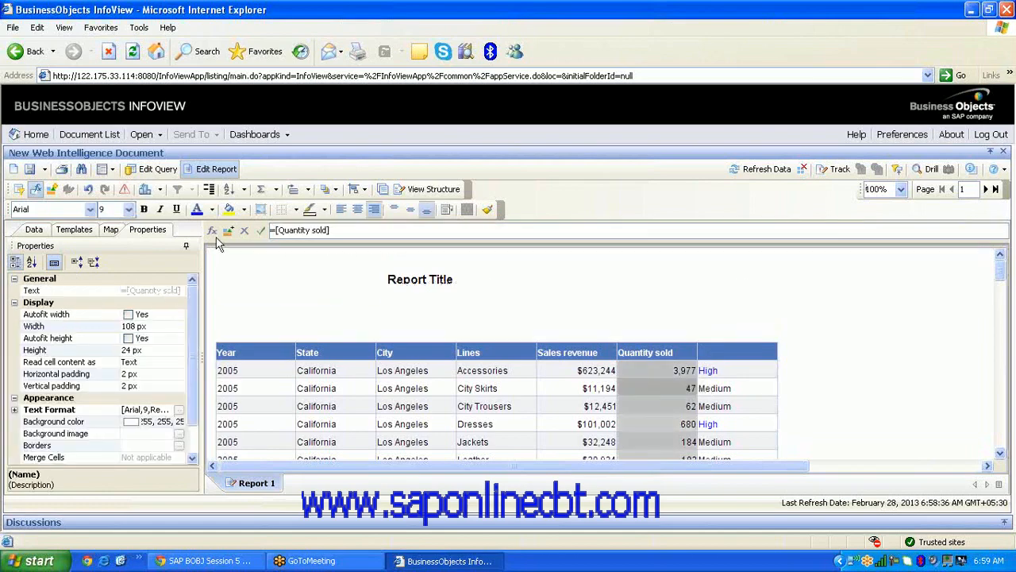
pyautogui.click(211, 231)
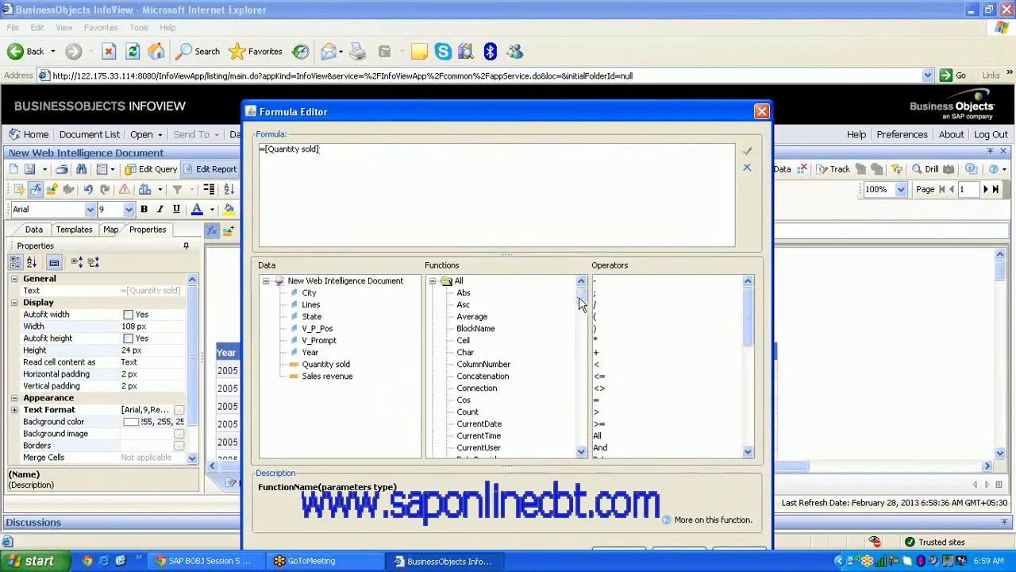
pyautogui.moveTo(580, 299); pyautogui.dragTo(581, 332)
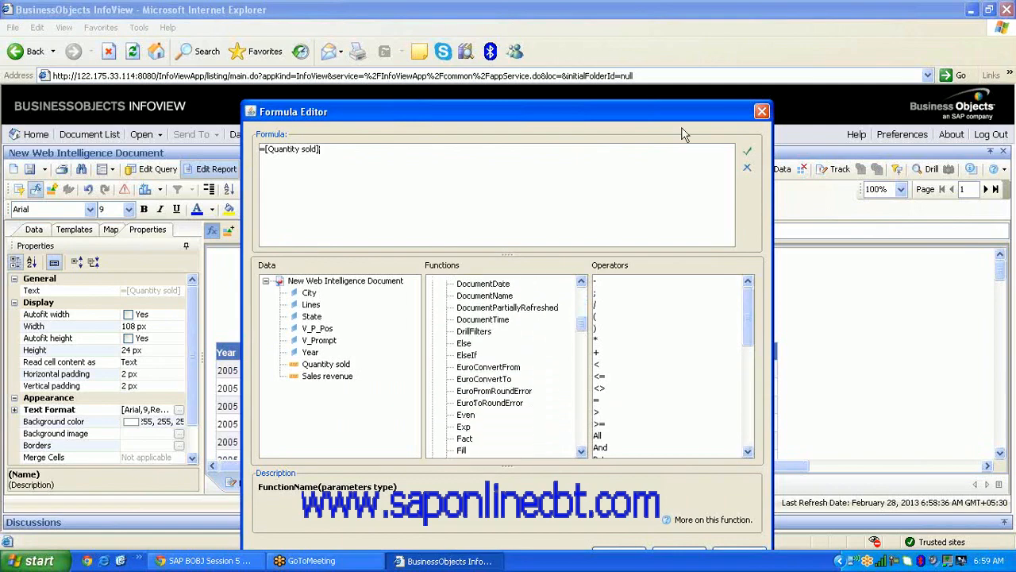
pyautogui.click(762, 113)
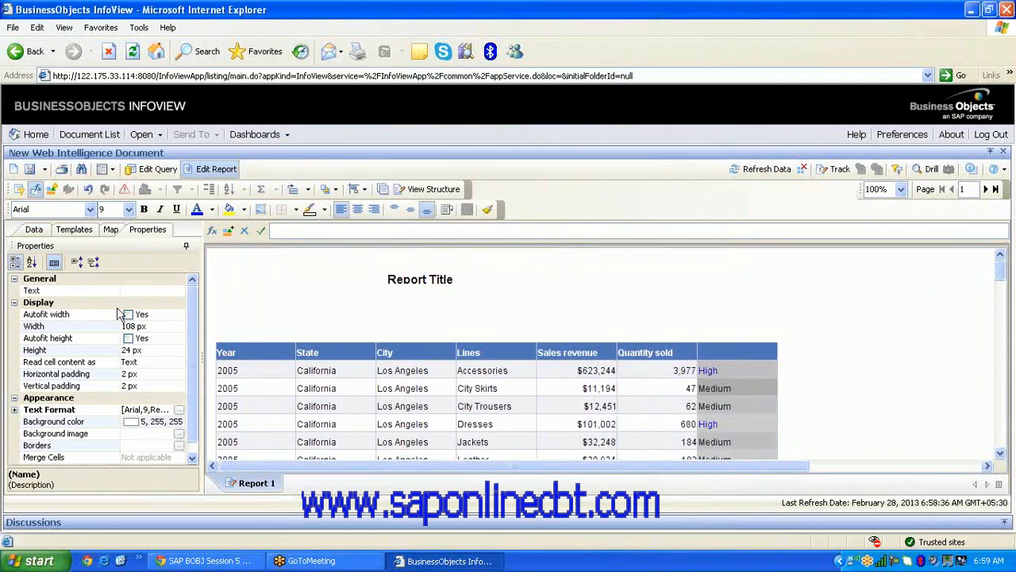
# Show the document's data objects and insert an empty column to the right of the High/Medium column
pyautogui.click(35, 229)
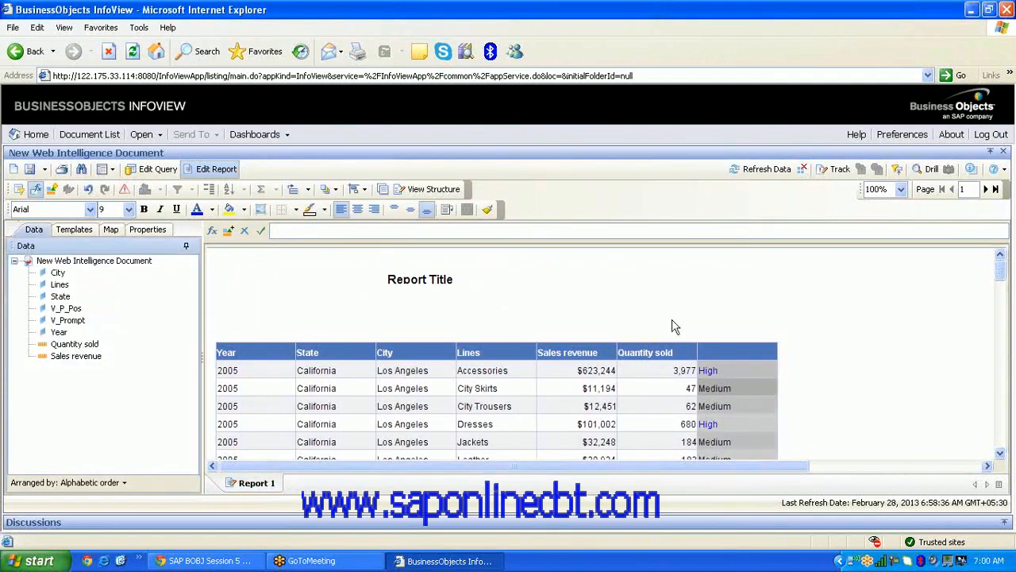
pyautogui.click(644, 397)
pyautogui.click(556, 375)
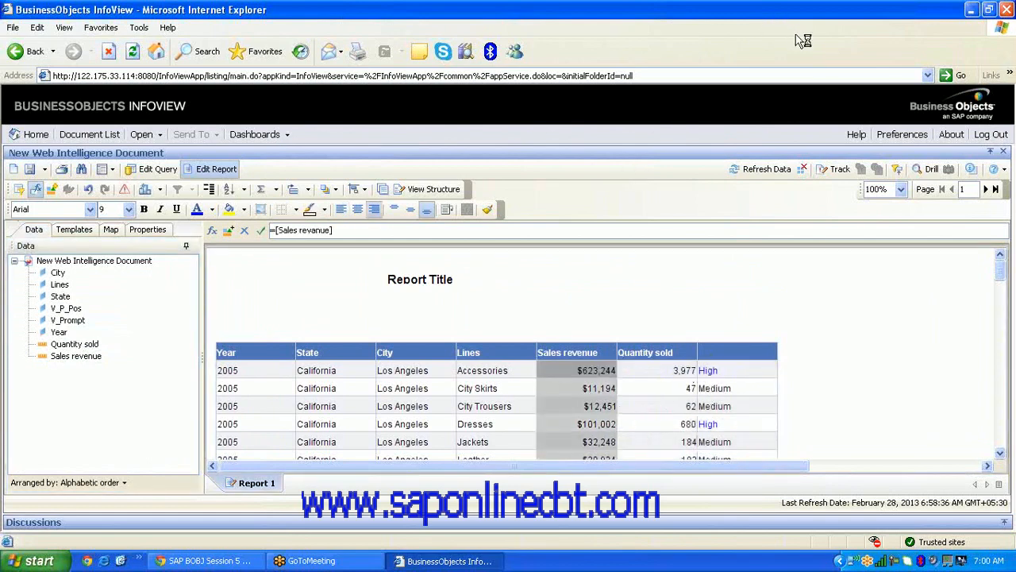
pyautogui.click(334, 231)
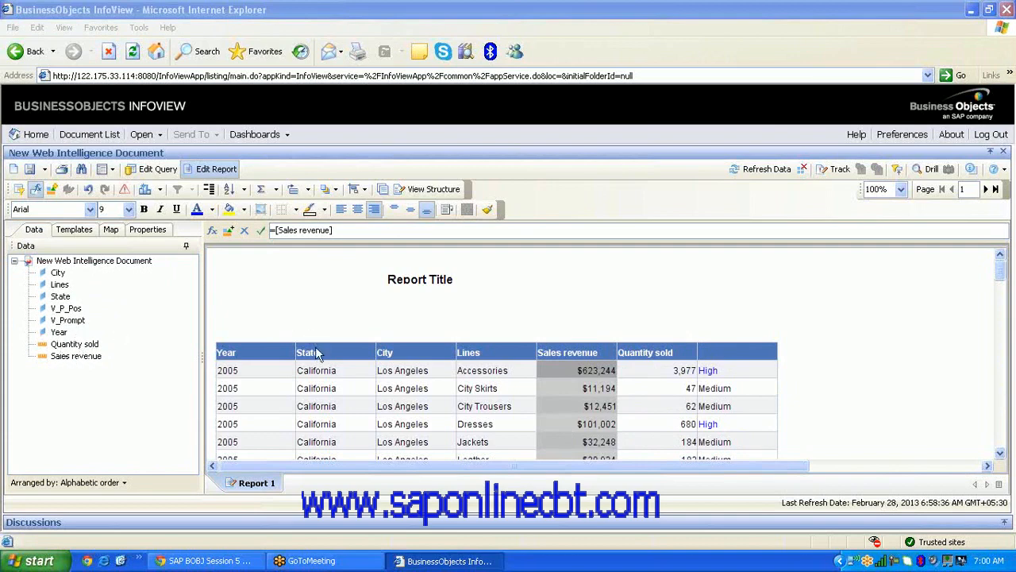
pyautogui.click(745, 393)
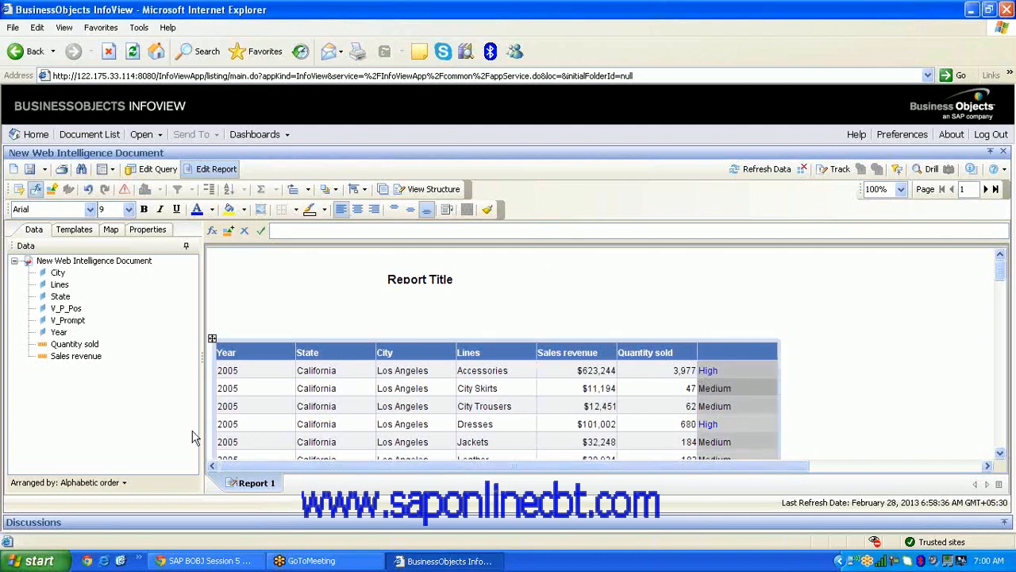
pyautogui.rightClick(731, 389)
pyautogui.moveTo(798, 358)
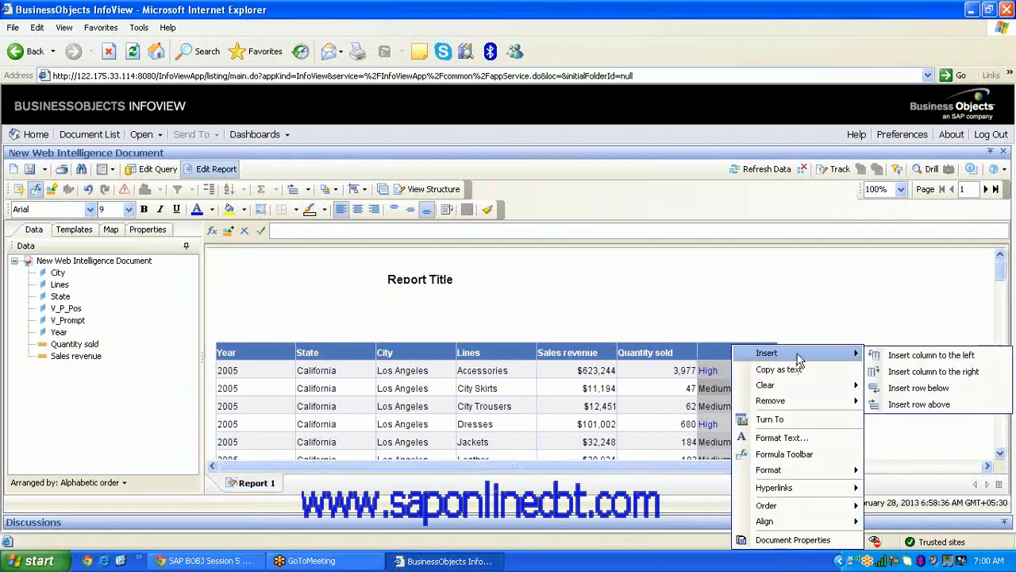
pyautogui.click(936, 371)
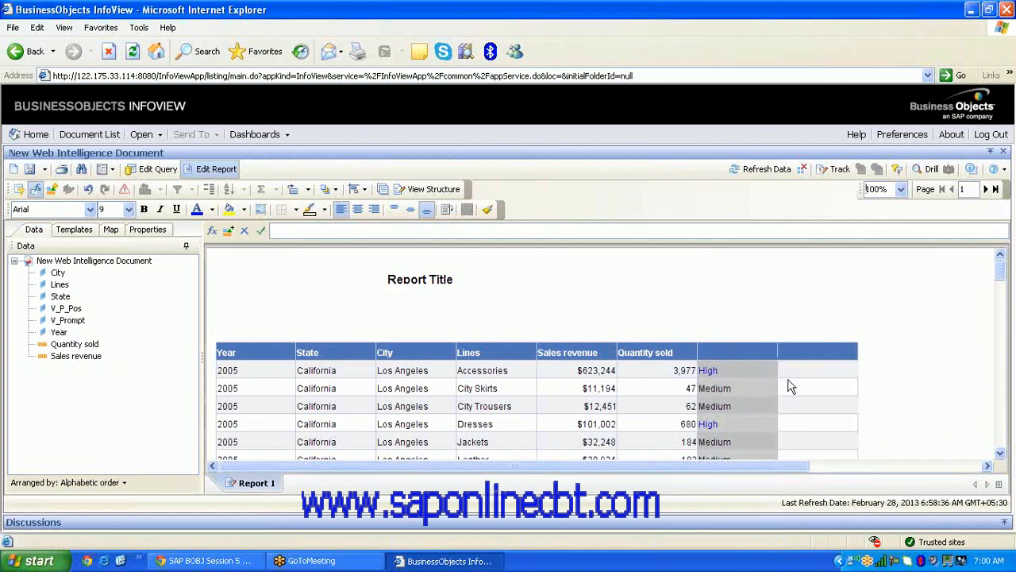
# Fill the new last column with the formula =[Sales revenue]/100
pyautogui.moveTo(77, 355); pyautogui.dragTo(338, 230)
pyautogui.write('/100')
pyautogui.click(262, 230)
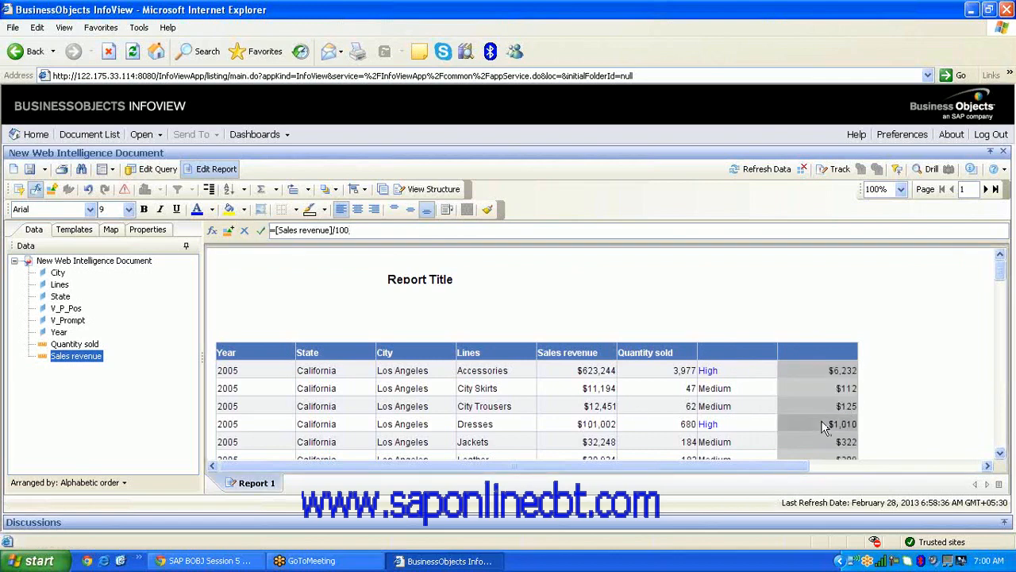
pyautogui.moveTo(380, 230); pyautogui.dragTo(300, 231)
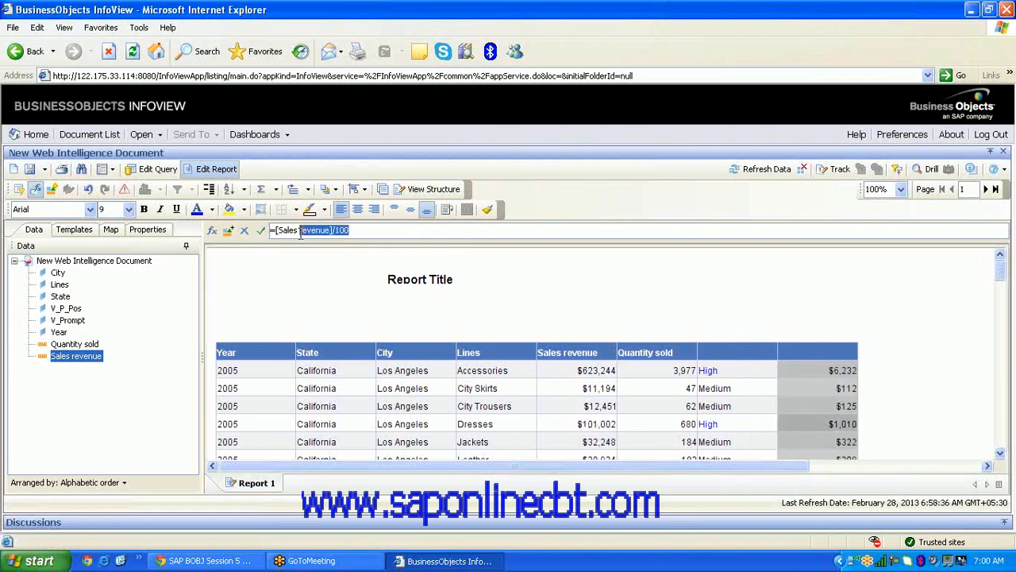
# Insert a new blank report alongside Report 1 and display it
pyautogui.click(849, 447)
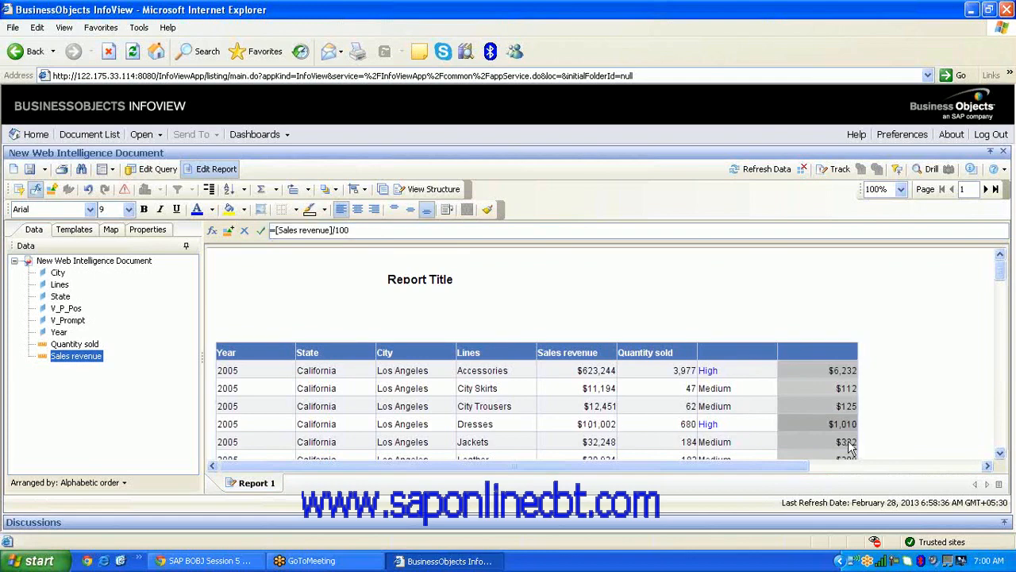
pyautogui.rightClick(269, 493)
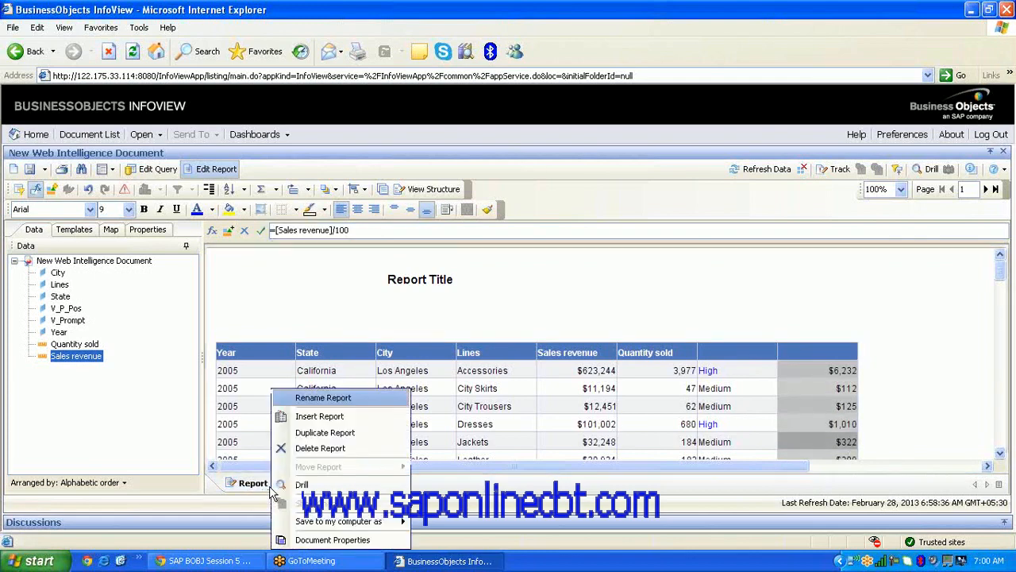
pyautogui.click(324, 432)
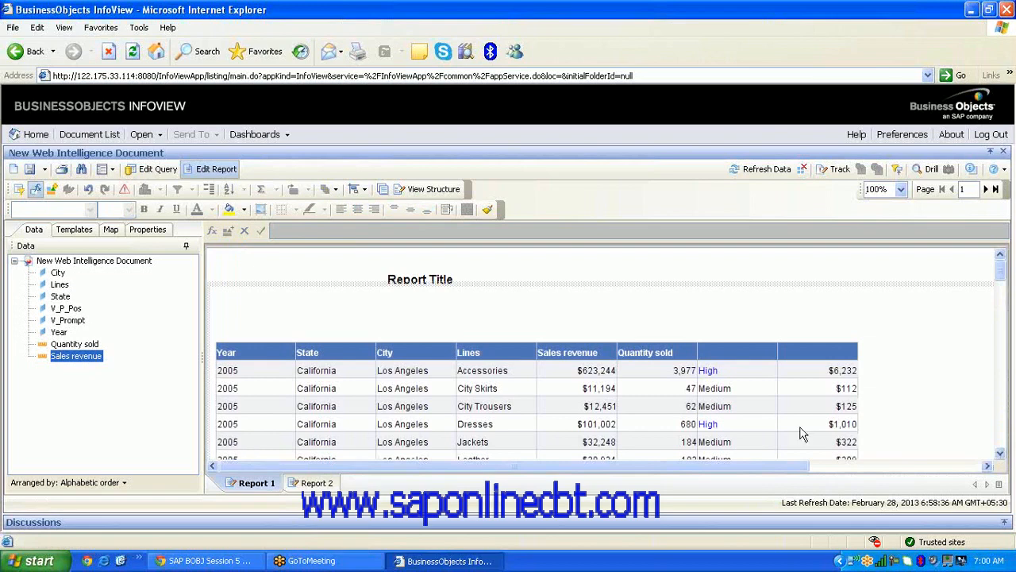
pyautogui.click(800, 427)
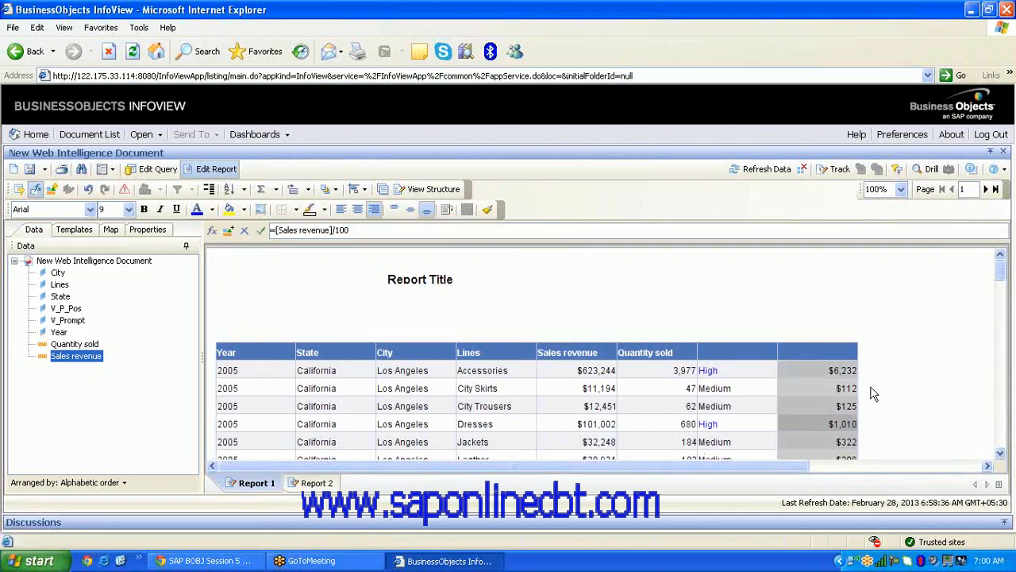
pyautogui.click(308, 487)
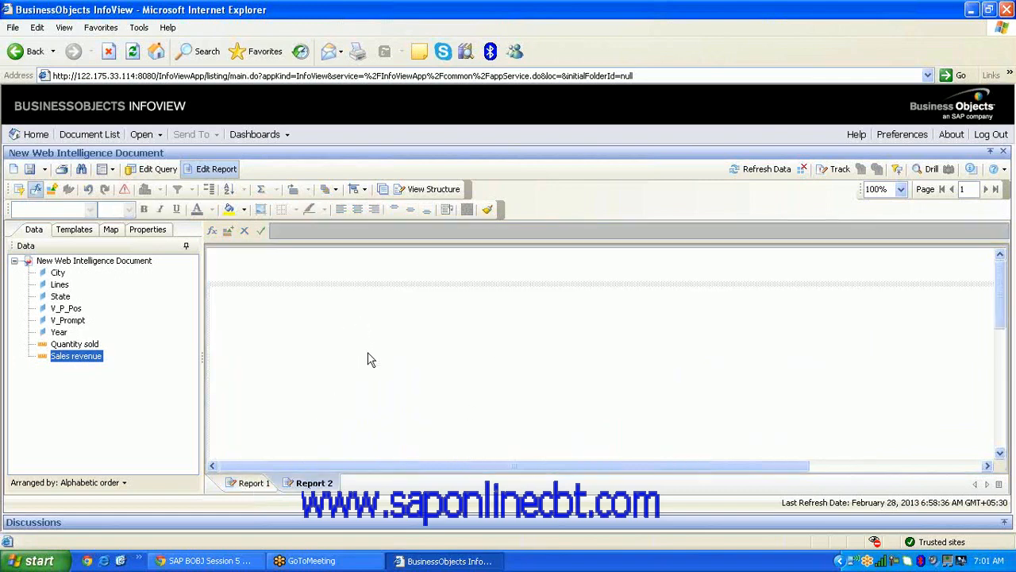
# Create a measure variable named Sales/100 from the last column's formula =[Sales revenue]/100 in Report 1
pyautogui.click(792, 400)
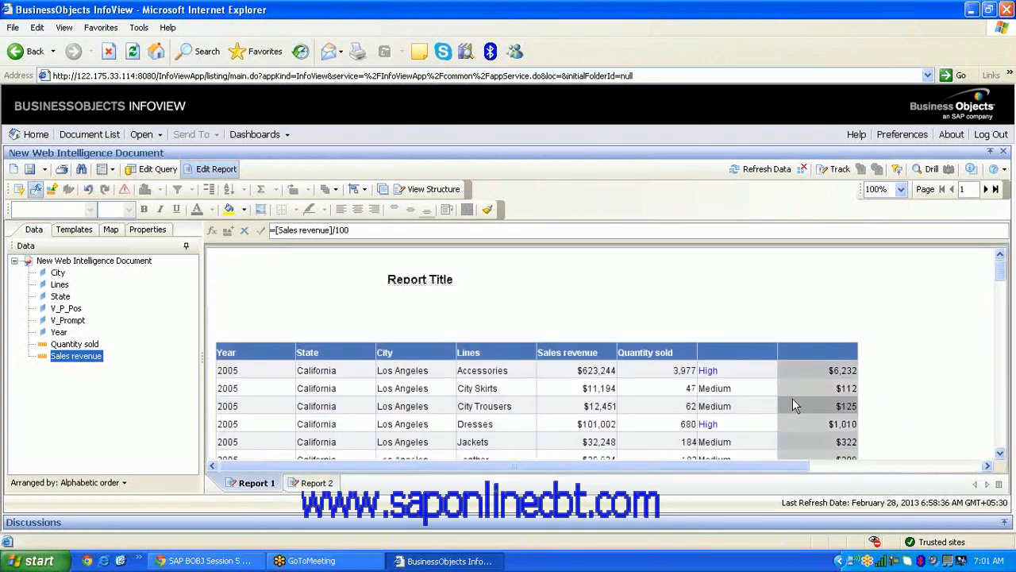
pyautogui.click(231, 235)
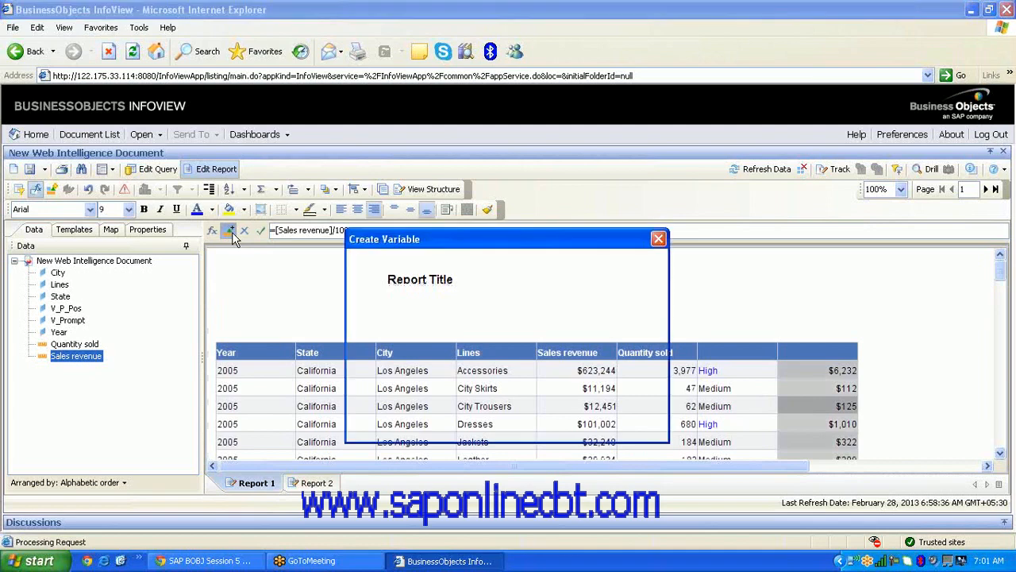
pyautogui.click(422, 286)
pyautogui.write('Sales/100')
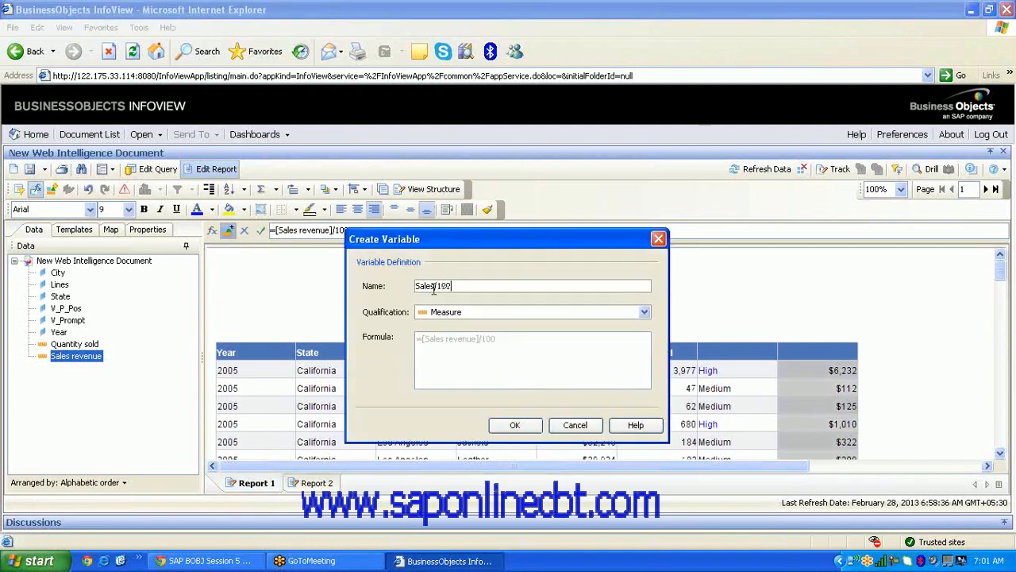
pyautogui.click(529, 431)
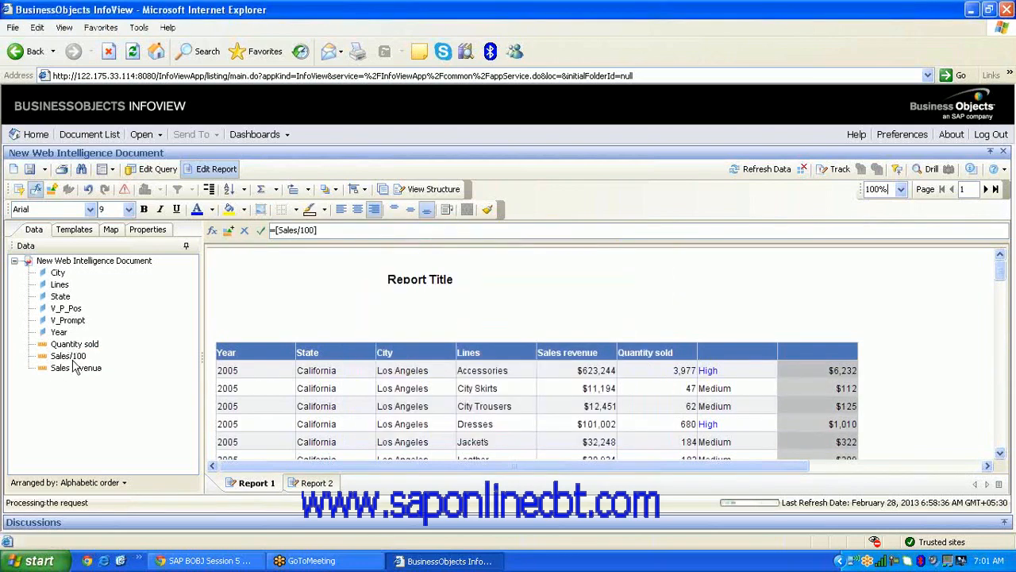
# Check the availability of the Sales/100 variable in Report 2 and its use in Report 1's last column
pyautogui.click(320, 484)
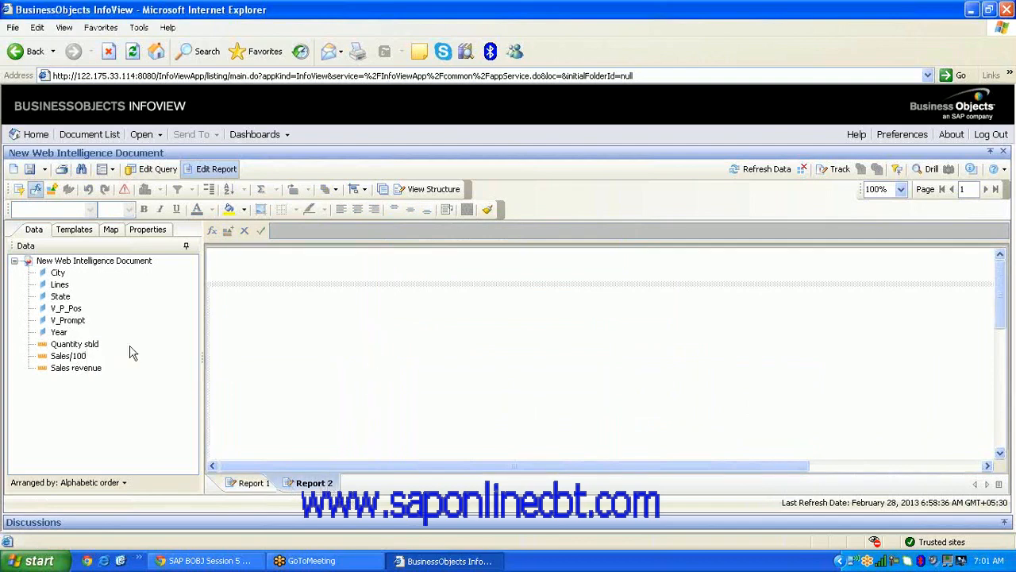
pyautogui.click(254, 482)
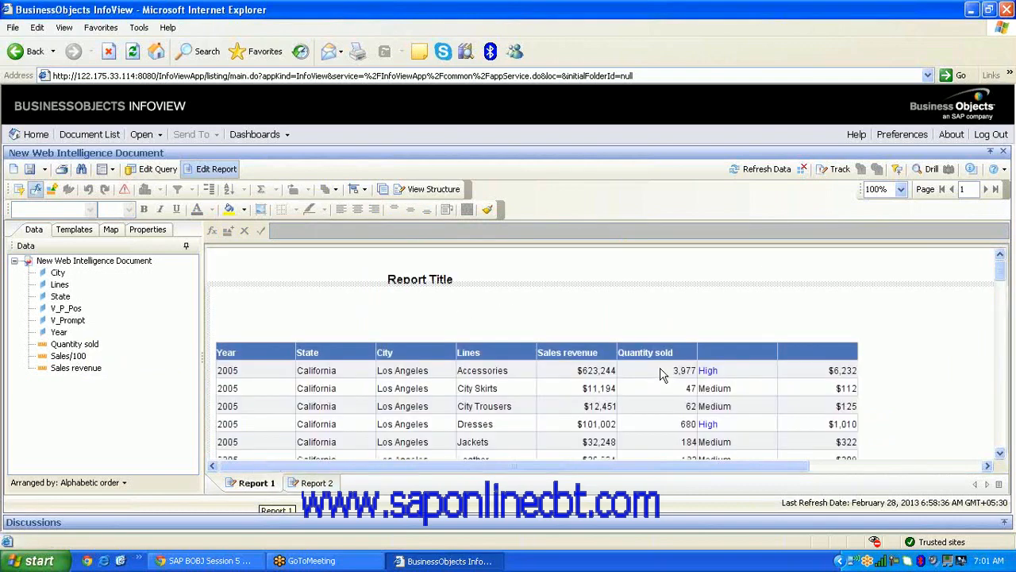
pyautogui.click(820, 395)
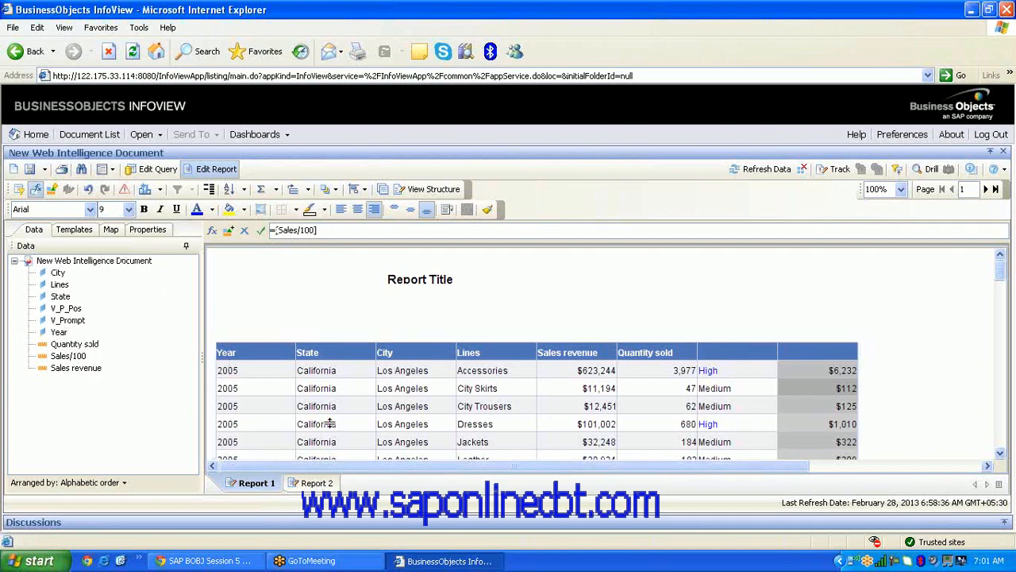
pyautogui.click(315, 483)
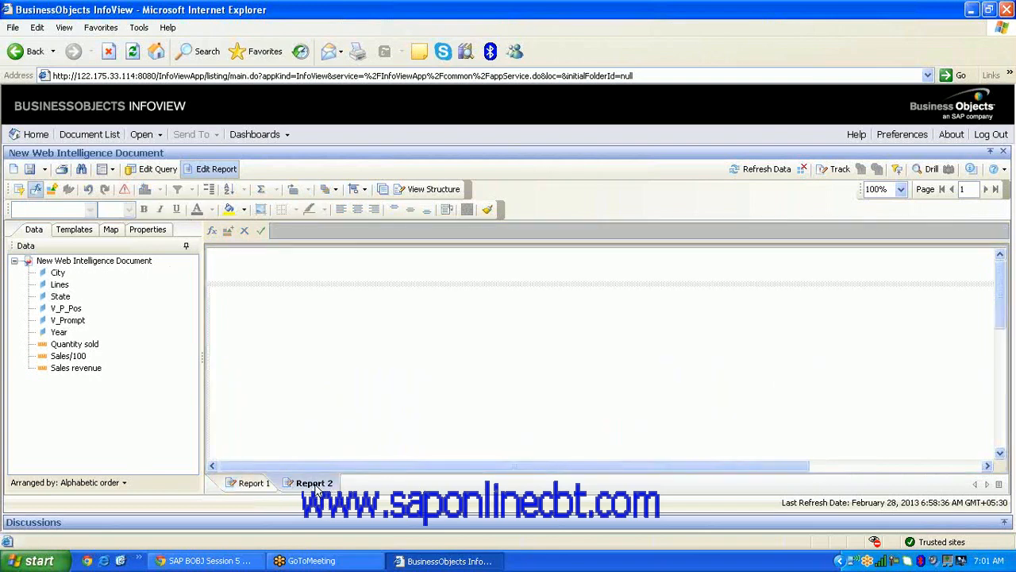
# Return to Report 1 and review the definition and formula of the V_Prompt variable
pyautogui.click(256, 484)
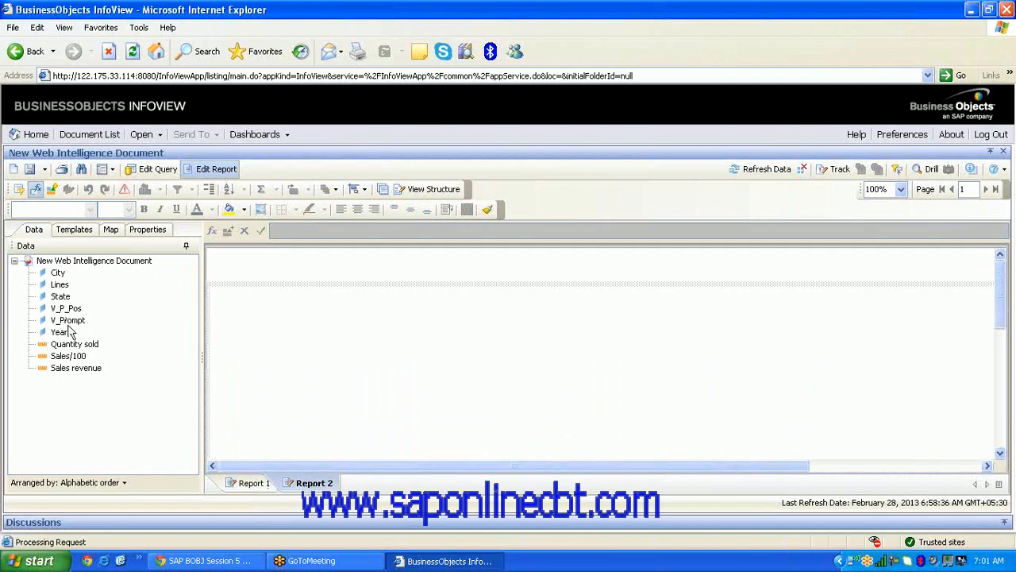
pyautogui.click(78, 323)
pyautogui.rightClick(79, 329)
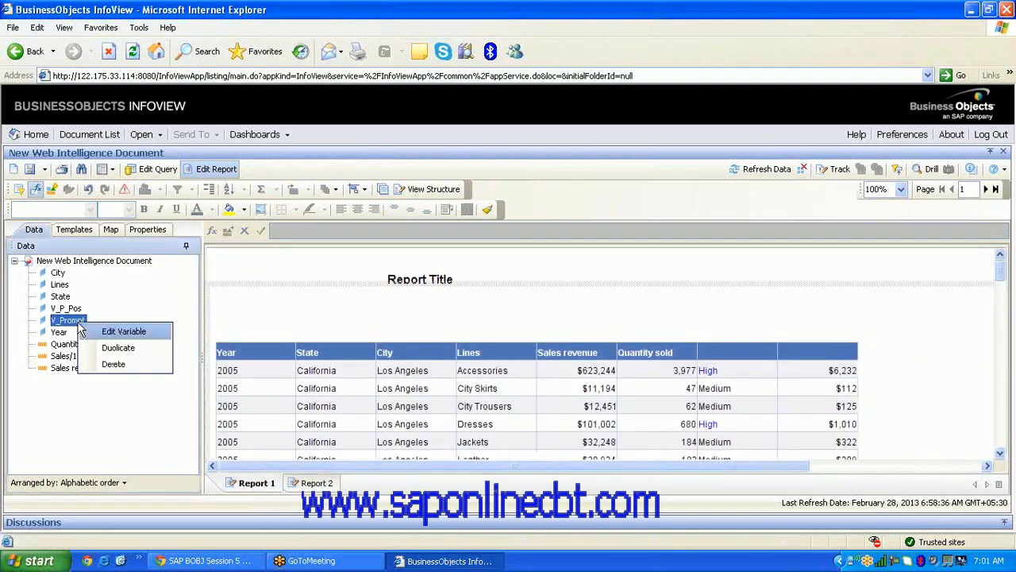
pyautogui.click(110, 332)
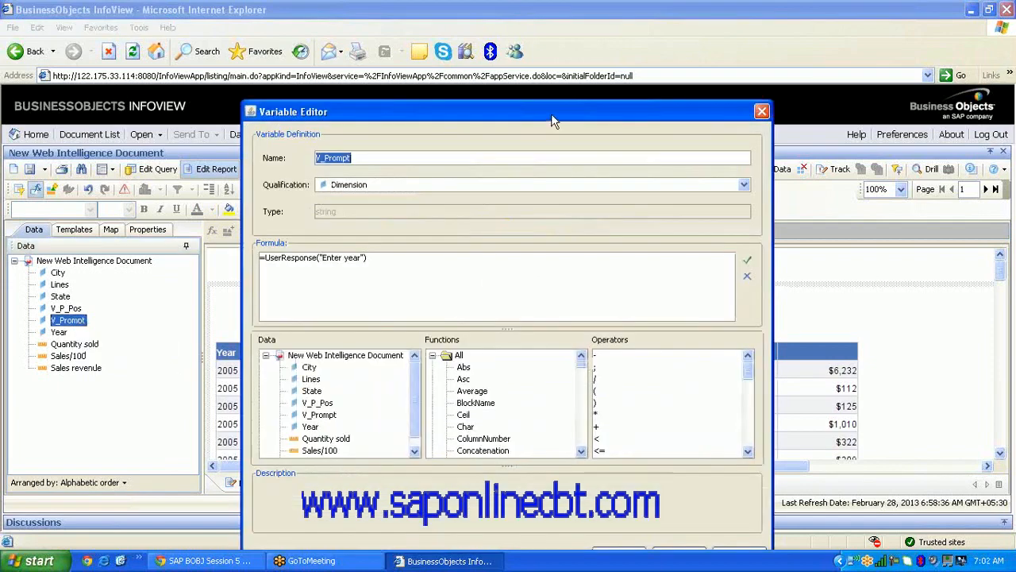
pyautogui.moveTo(553, 119); pyautogui.dragTo(553, 73)
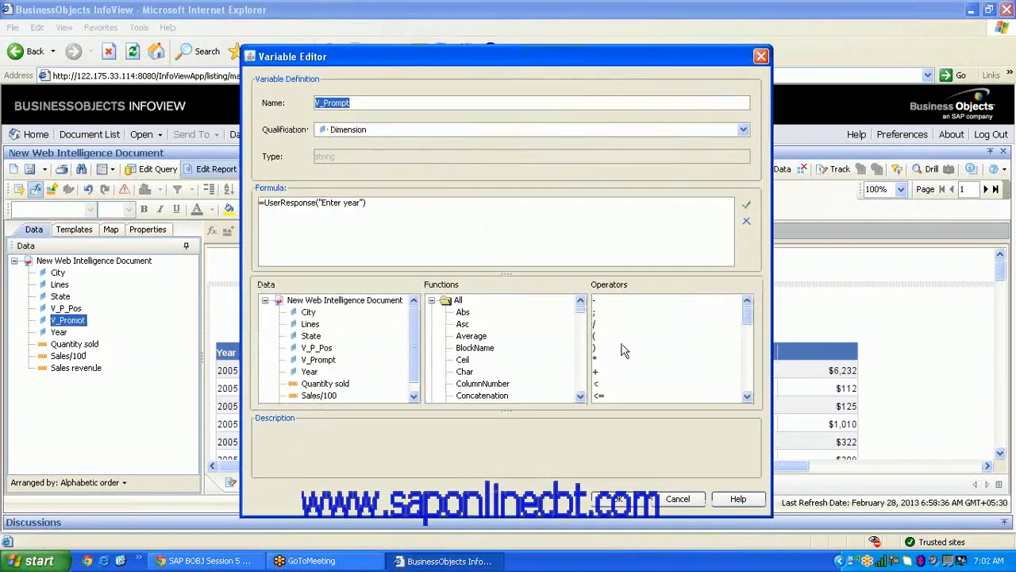
pyautogui.click(632, 503)
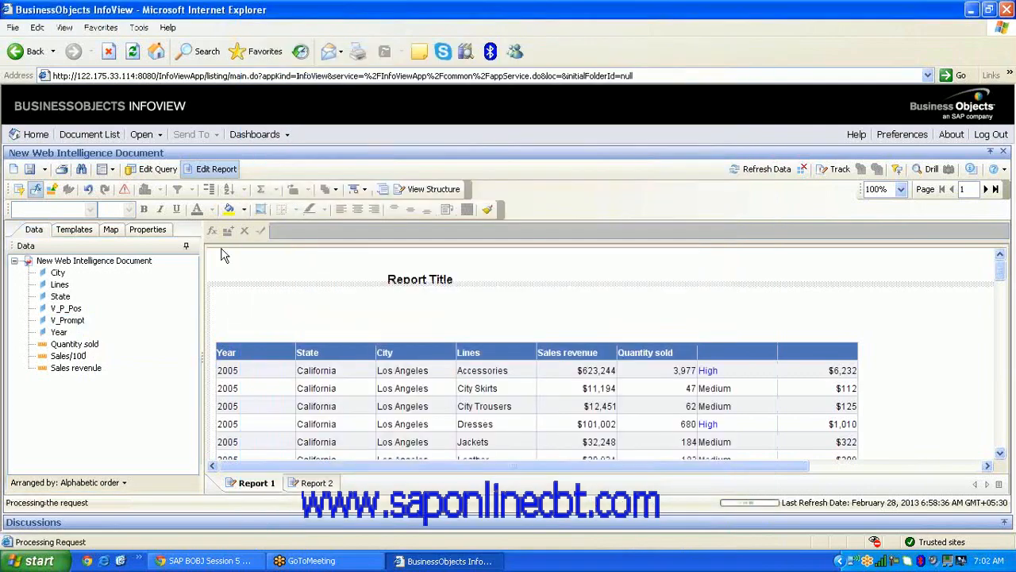
# Review the formula of the V_P_Pos variable and close its definition without changes
pyautogui.click(76, 311)
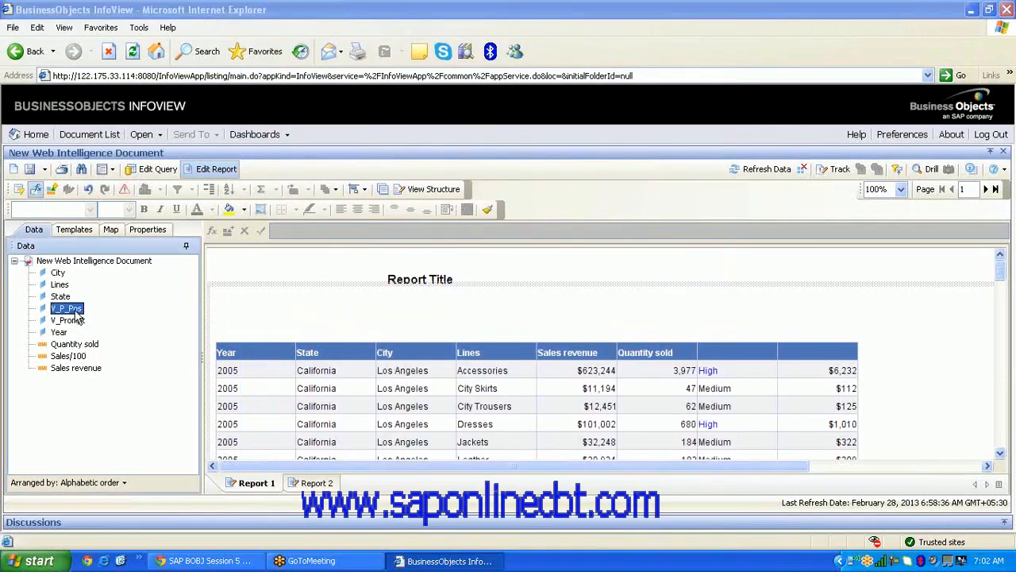
pyautogui.doubleClick(76, 312)
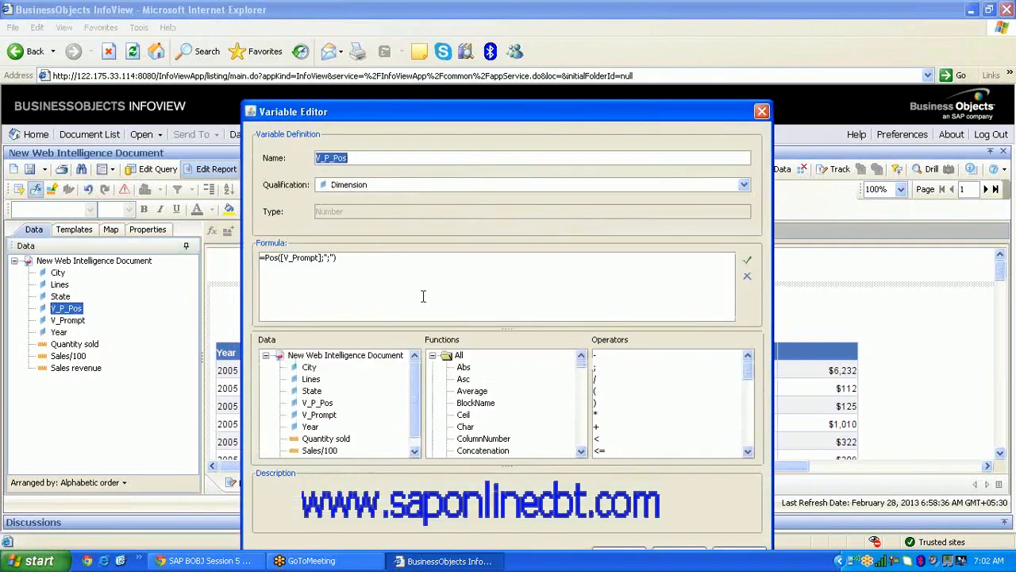
pyautogui.moveTo(546, 121); pyautogui.dragTo(533, 55)
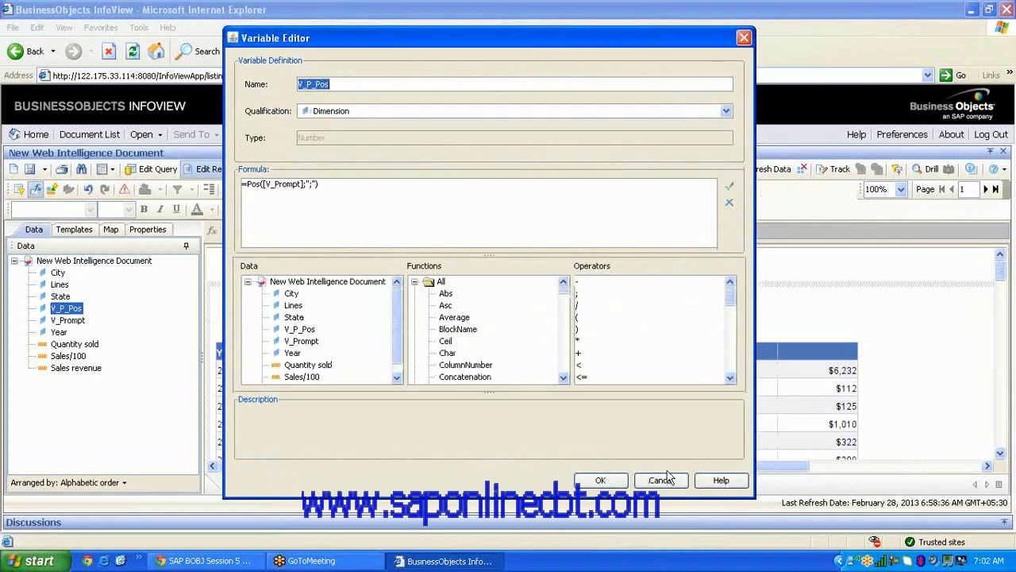
pyautogui.click(662, 480)
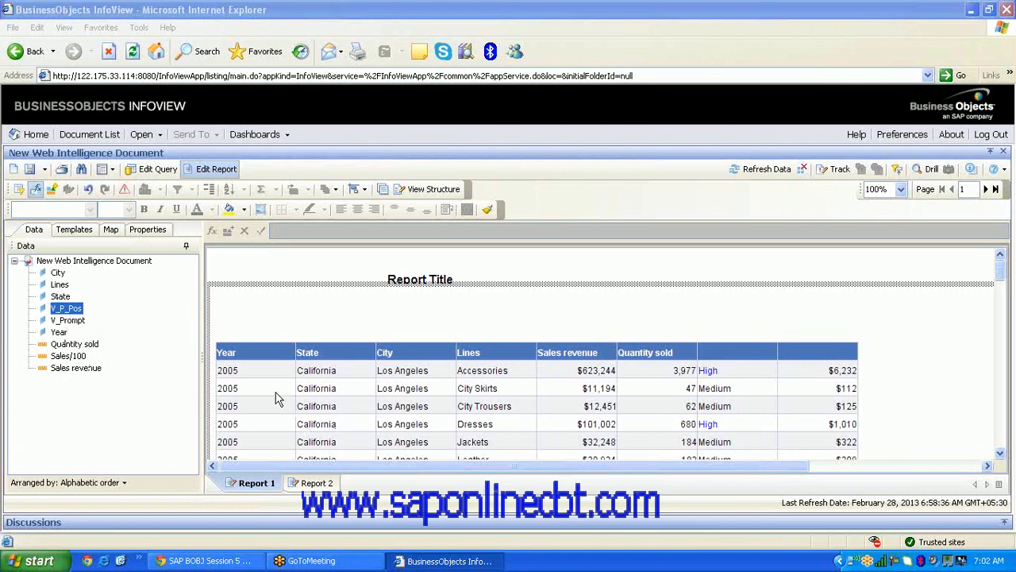
pyautogui.click(351, 407)
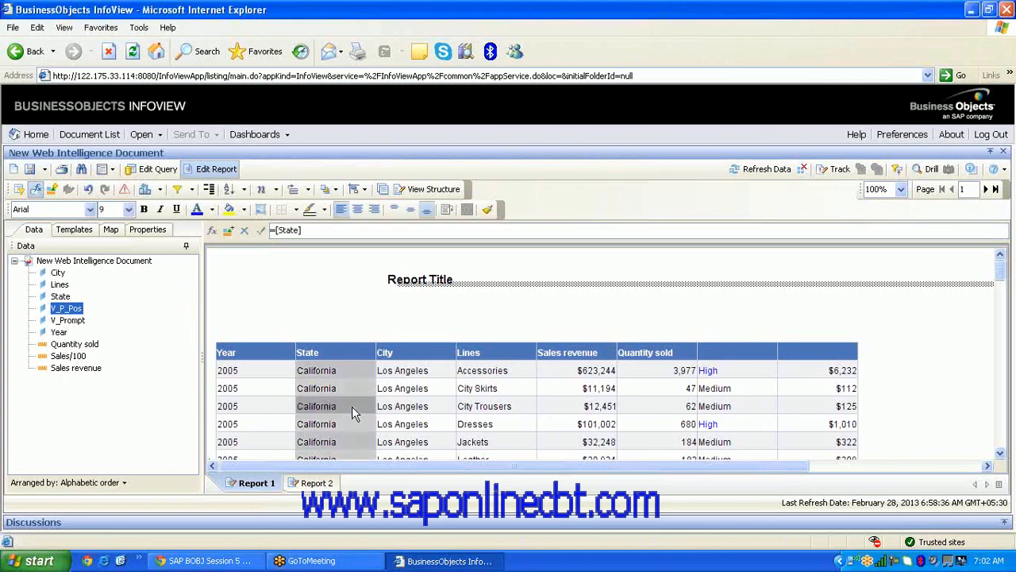
pyautogui.moveTo(1002, 272)
pyautogui.mouseDown()
pyautogui.moveTo(1011, 302)
pyautogui.moveTo(1011, 272)
pyautogui.mouseUp()
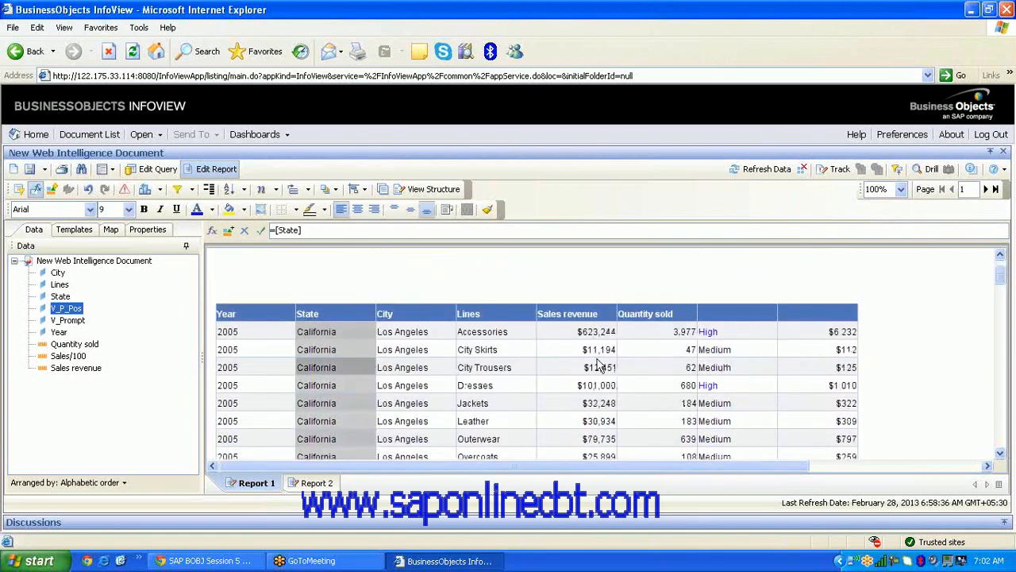
pyautogui.click(578, 353)
pyautogui.rightClick(577, 355)
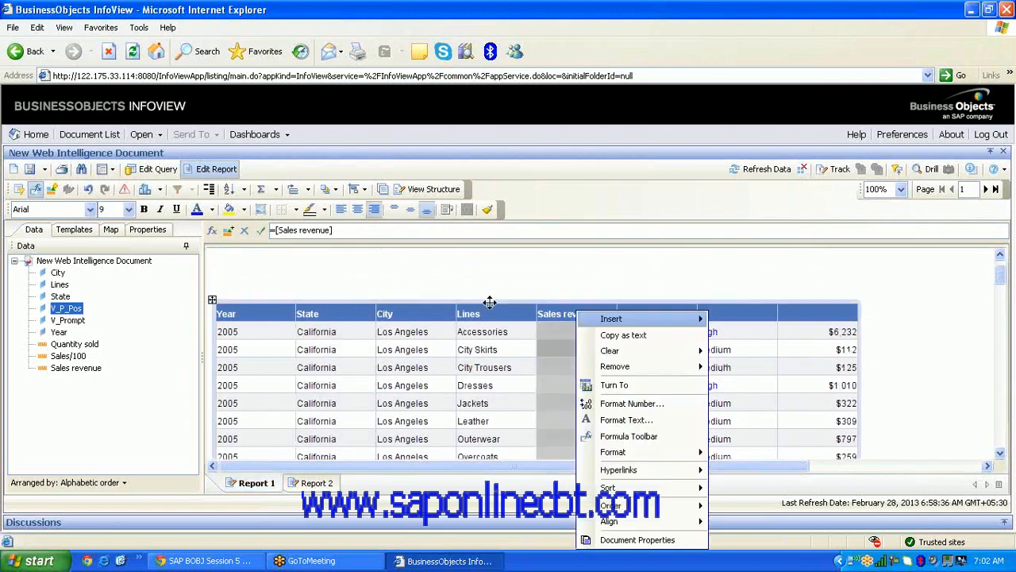
pyautogui.click(437, 291)
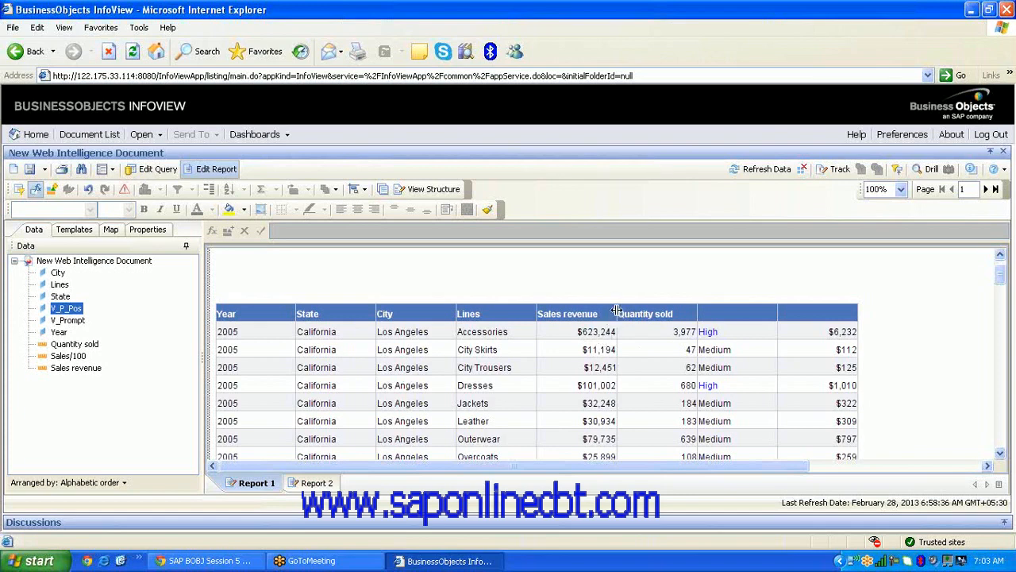
# Insert an empty column directly after the Sales revenue column in the Report 1 table
pyautogui.click(599, 359)
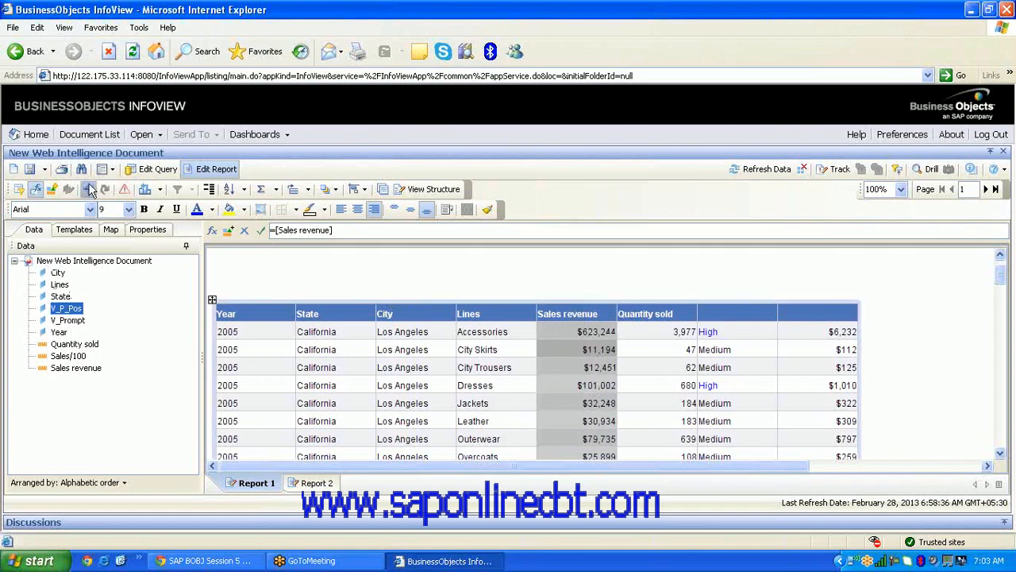
pyautogui.rightClick(550, 352)
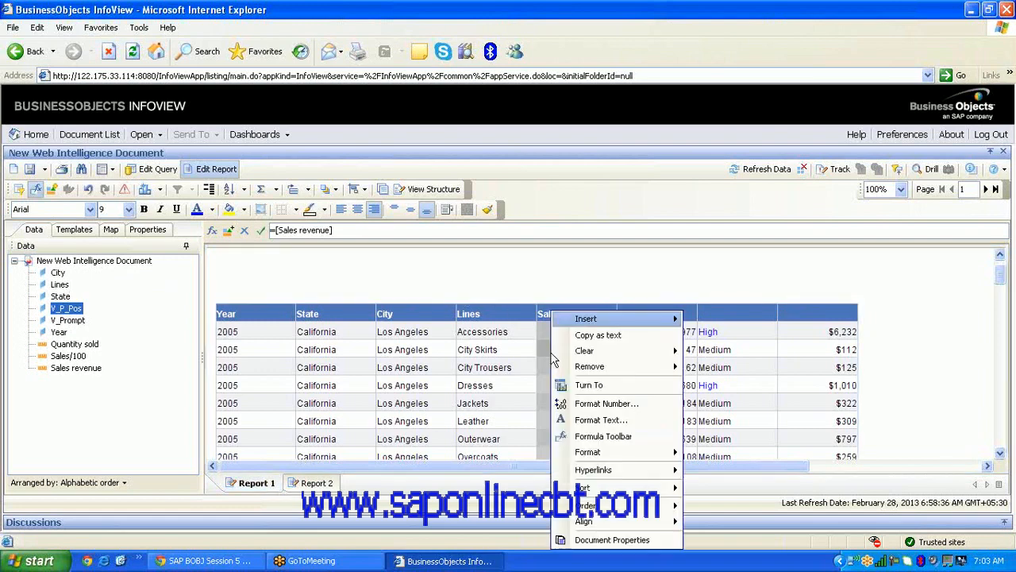
pyautogui.moveTo(652, 319)
pyautogui.click(774, 338)
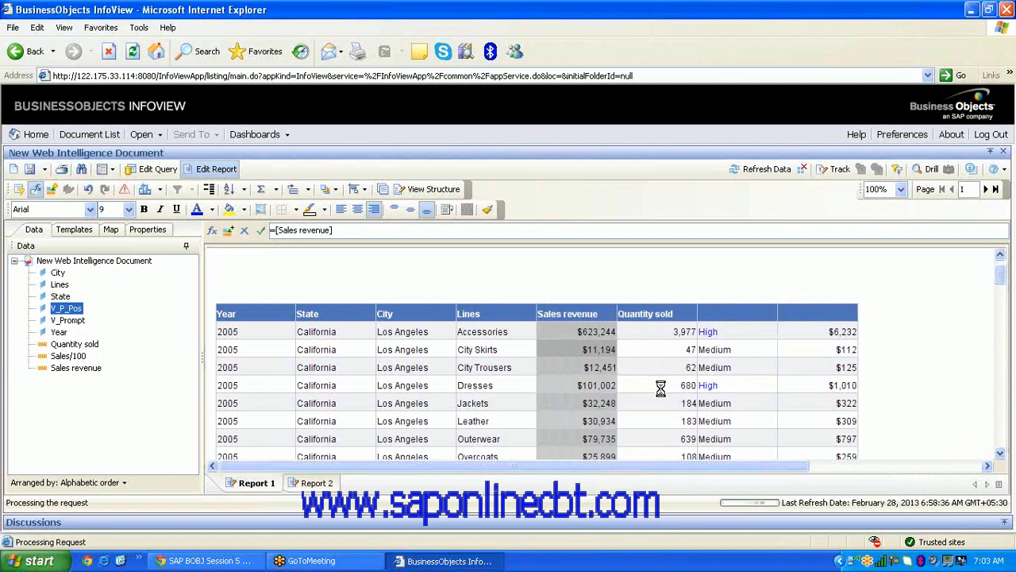
# Start a formula for the empty column after Sales revenue with the If condition [State]="California" and its Then keyword
pyautogui.click(641, 365)
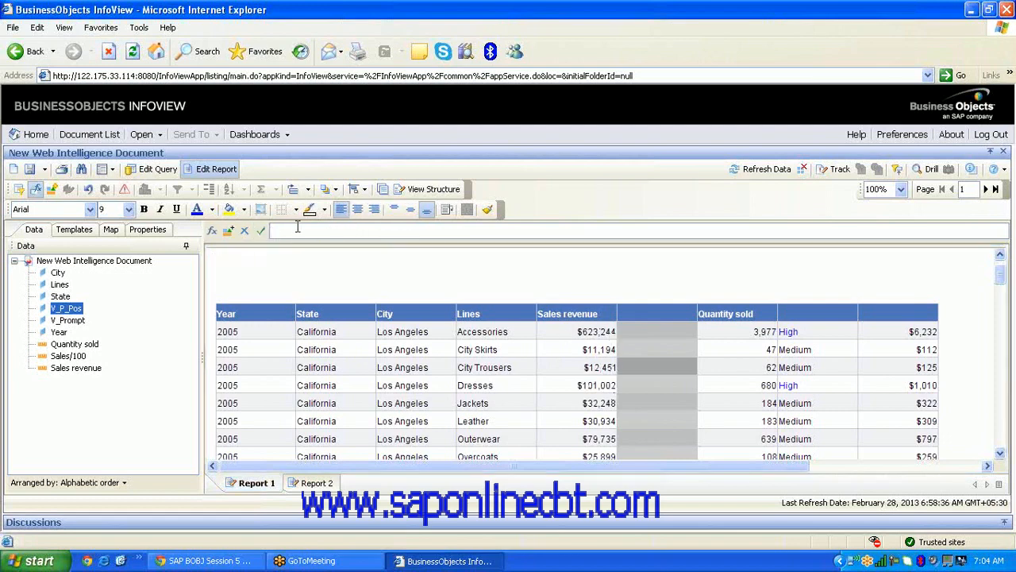
pyautogui.click(212, 231)
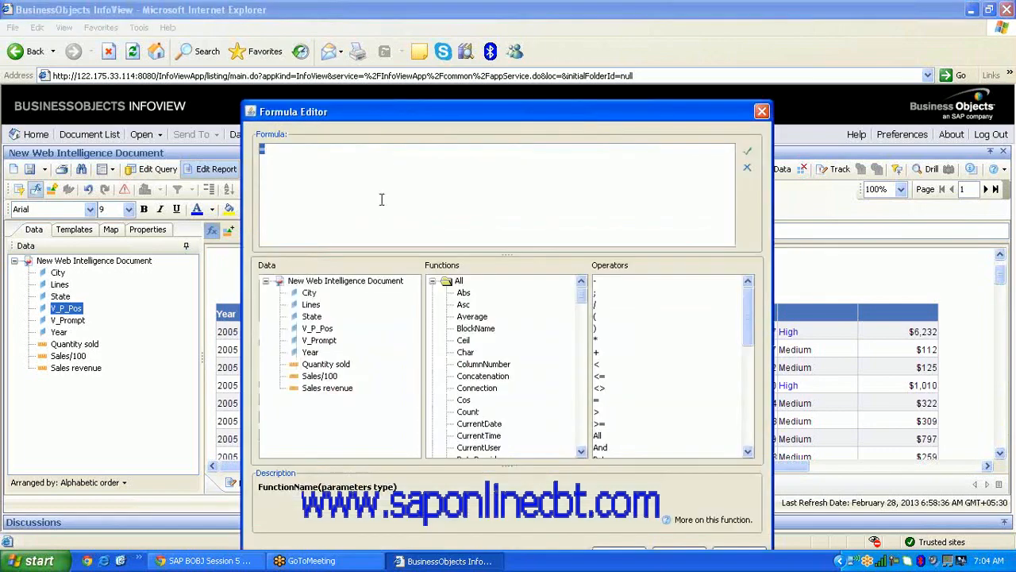
pyautogui.click(473, 329)
pyautogui.write('i')
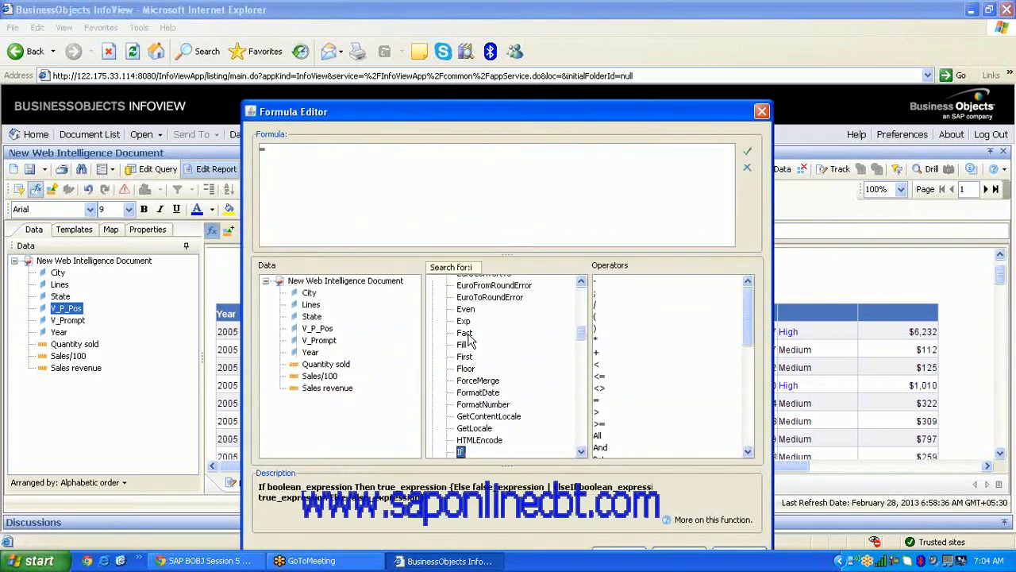
pyautogui.doubleClick(461, 452)
pyautogui.click(273, 150)
pyautogui.doubleClick(315, 316)
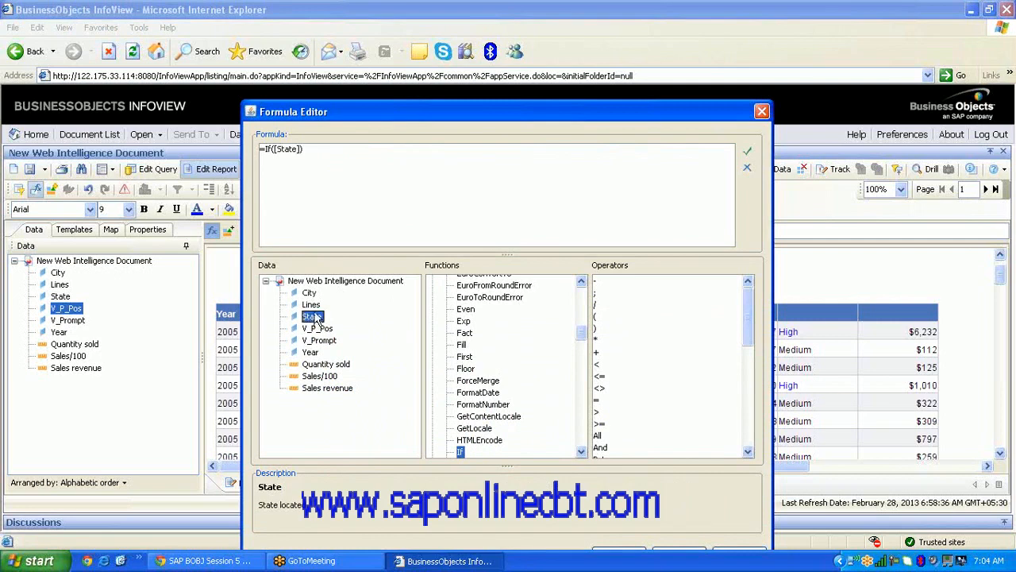
pyautogui.write('=')
pyautogui.write('California')
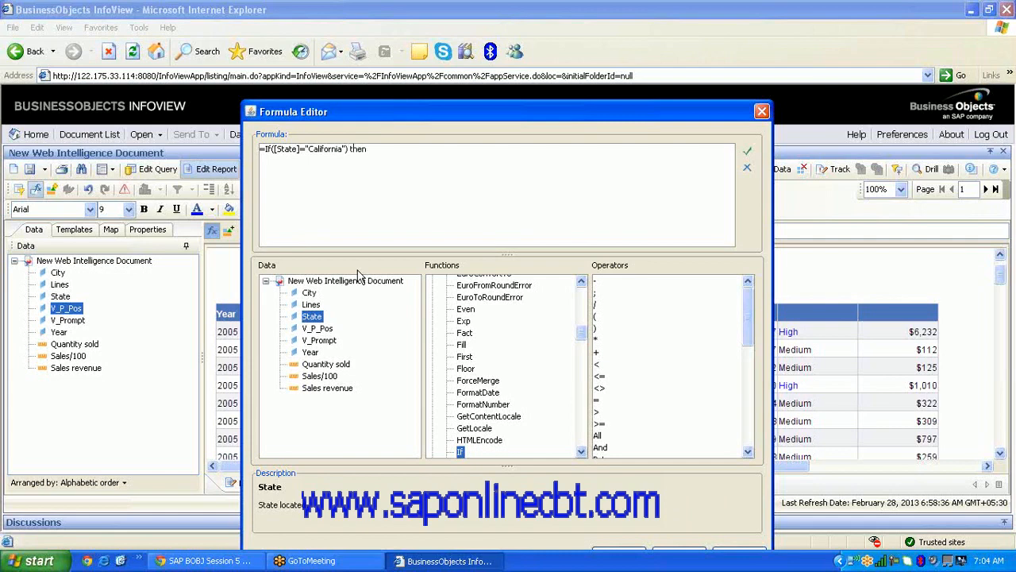
# Complete the formula with [Sales revenue]+100 for the Then branch and [Sales revenue] for Else, validate it and apply it to the column
pyautogui.doubleClick(334, 389)
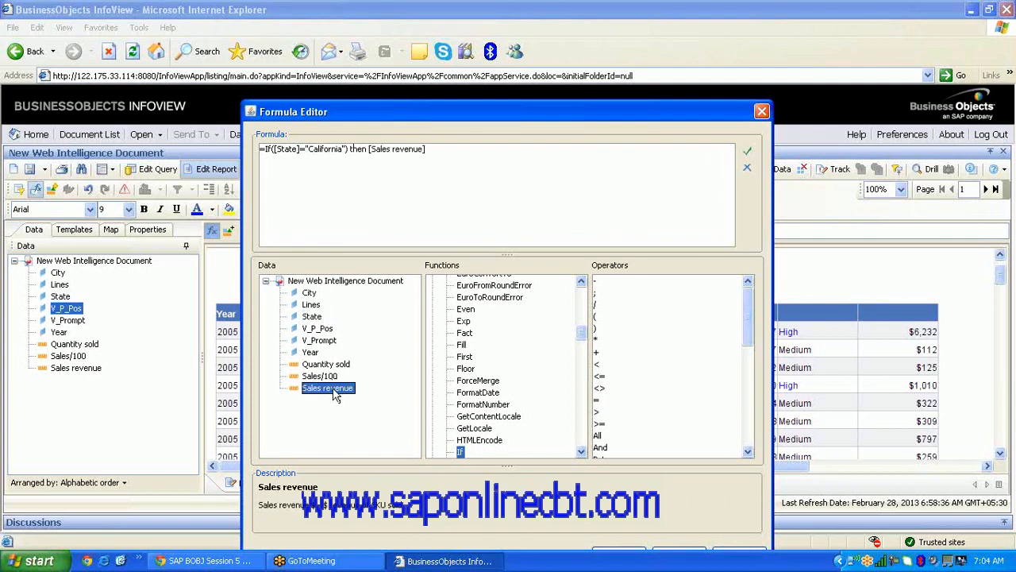
pyautogui.click(449, 154)
pyautogui.write(';')
pyautogui.write('+1')
pyautogui.write('00 else')
pyautogui.doubleClick(333, 389)
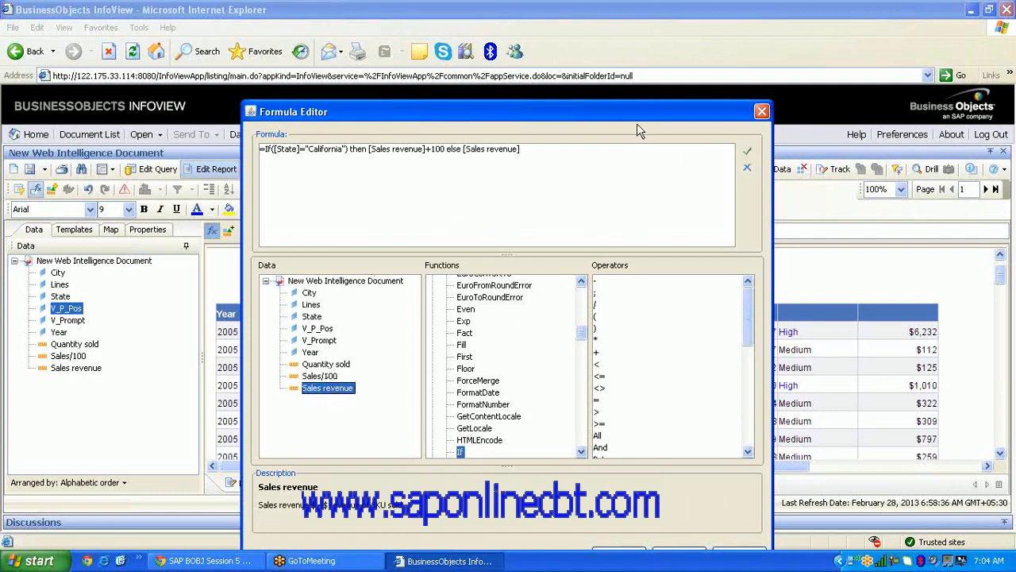
pyautogui.click(747, 150)
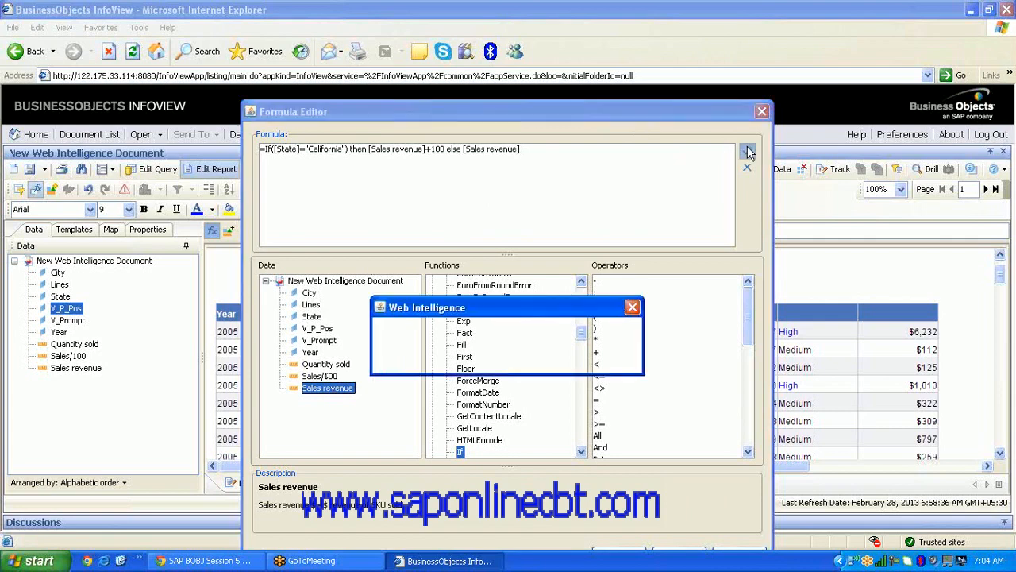
pyautogui.click(624, 357)
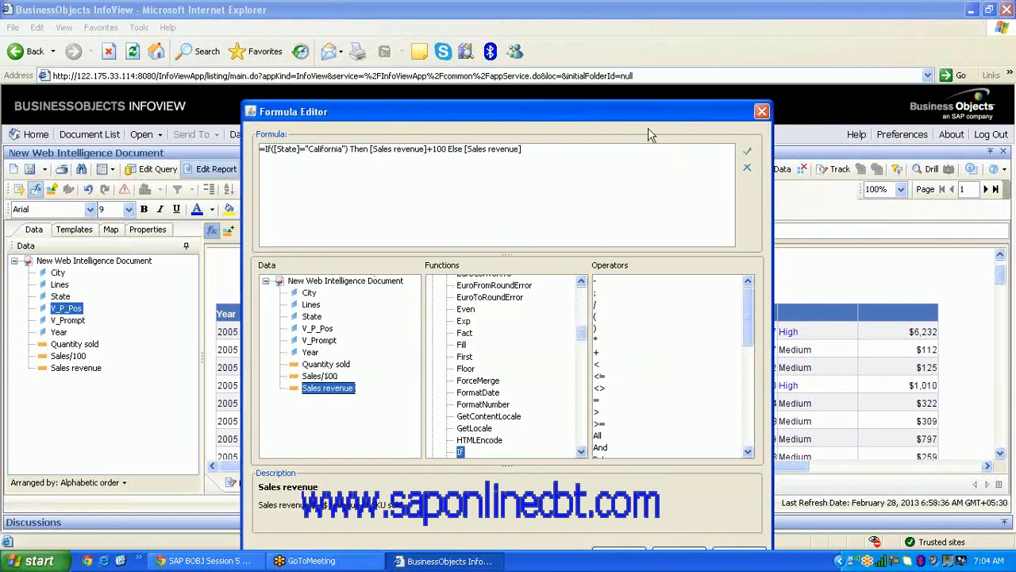
pyautogui.moveTo(648, 111); pyautogui.dragTo(645, 35)
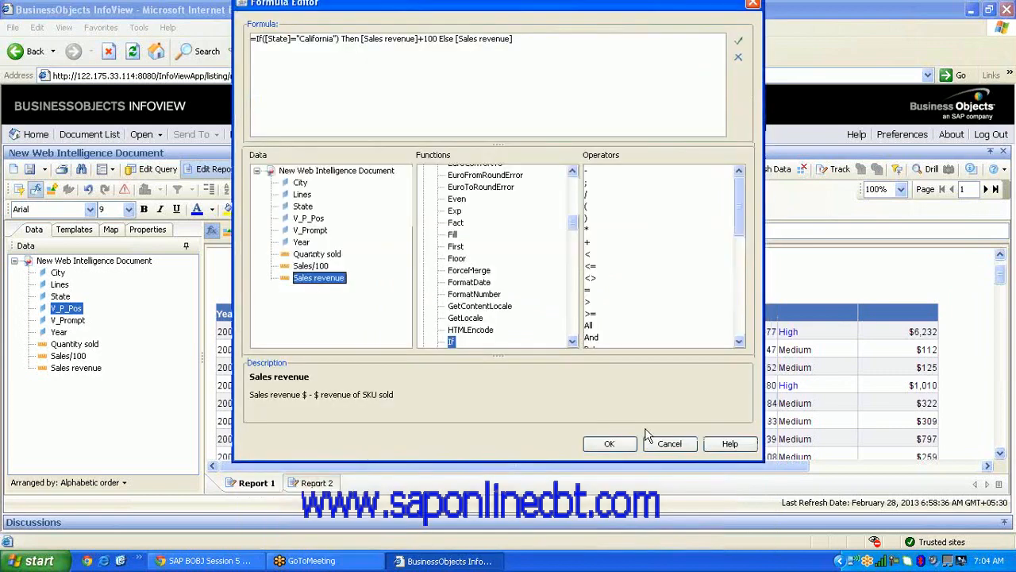
pyautogui.click(615, 442)
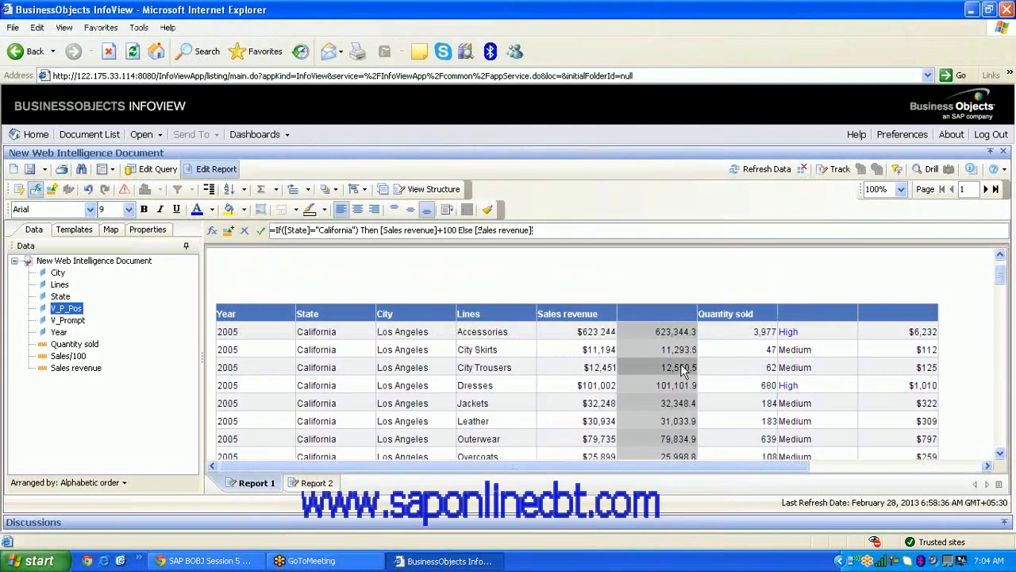
pyautogui.click(676, 318)
pyautogui.click(585, 347)
pyautogui.rightClick(588, 347)
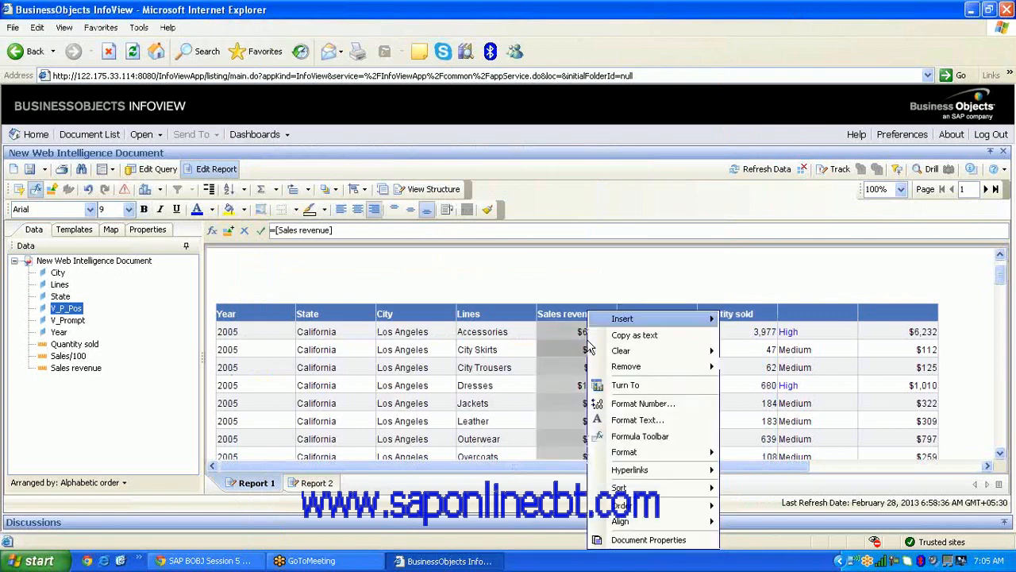
pyautogui.moveTo(642, 367)
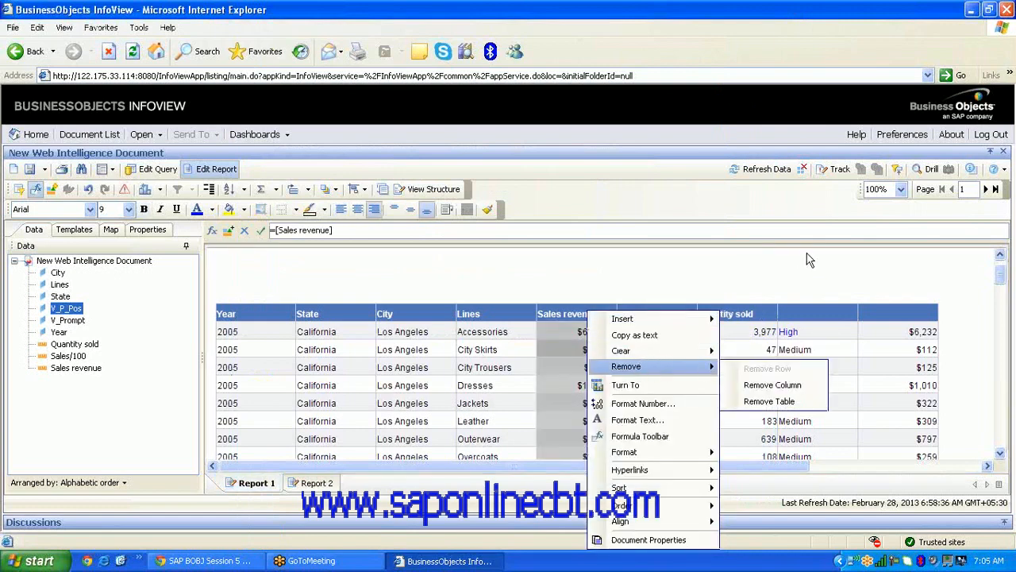
pyautogui.click(808, 261)
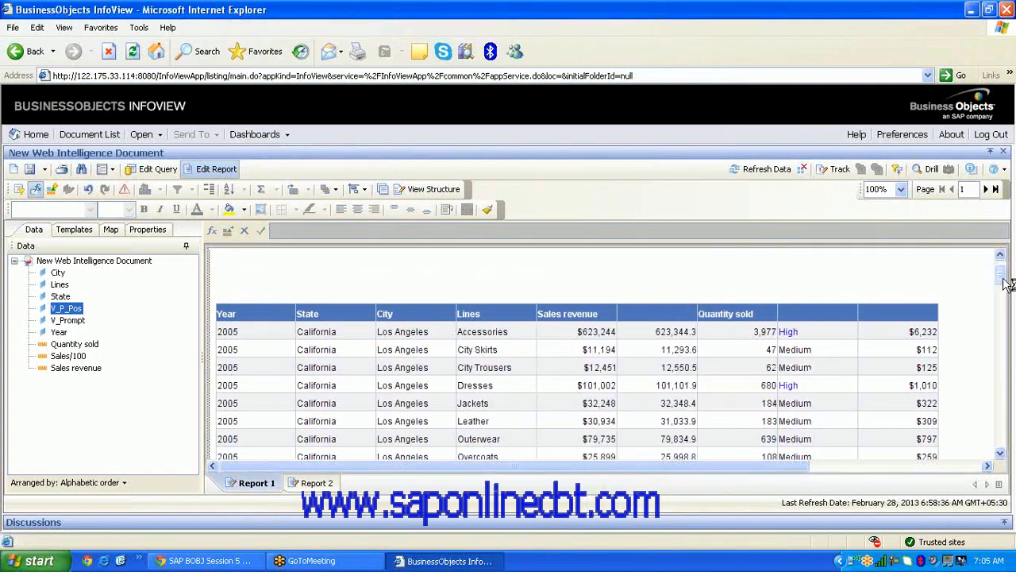
# Format the conditional sales revenue column as a Number with the format 1,235; -1,235
pyautogui.moveTo(1005, 286); pyautogui.dragTo(1004, 299)
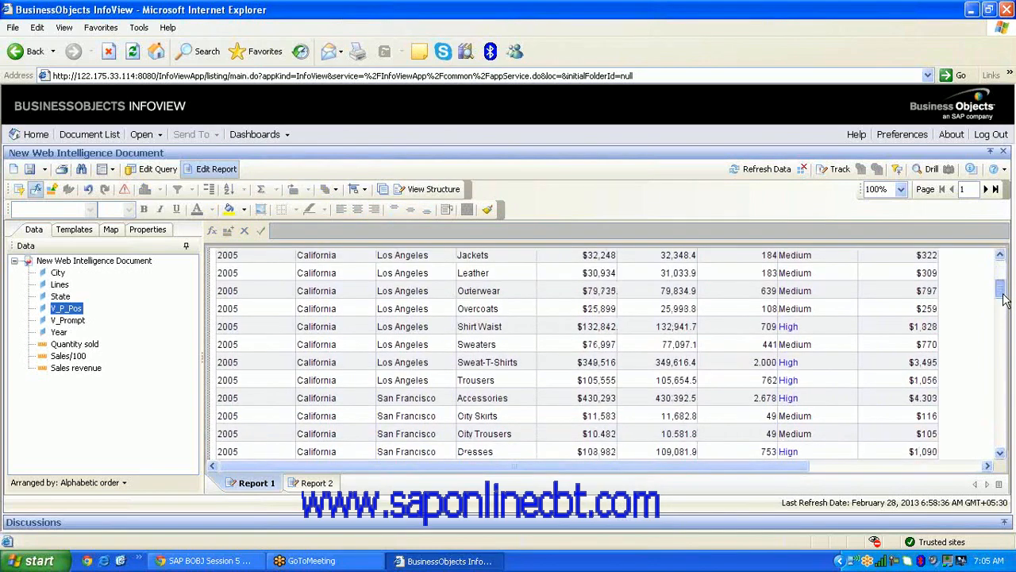
pyautogui.moveTo(1004, 298); pyautogui.dragTo(657, 443)
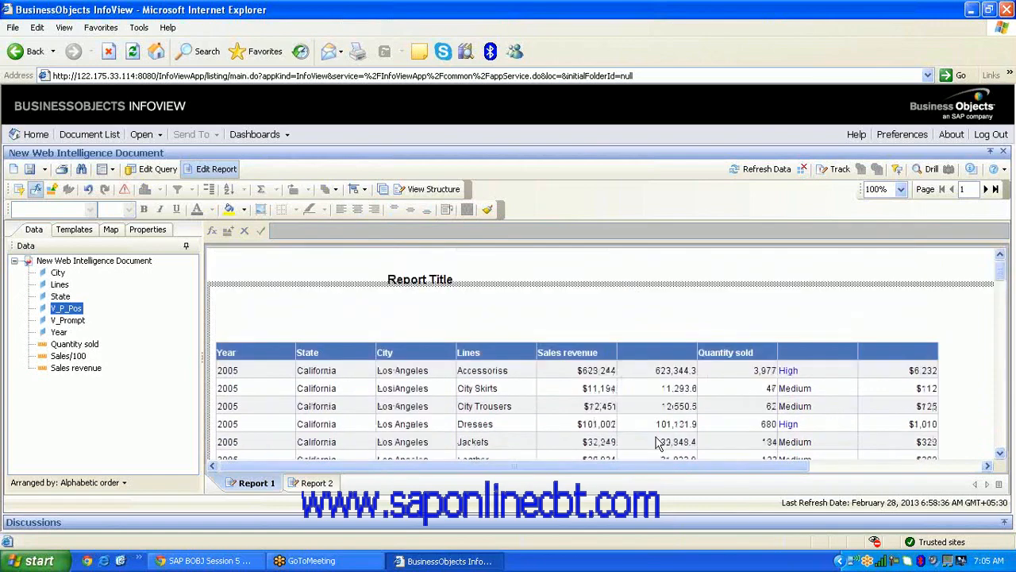
pyautogui.click(658, 443)
pyautogui.rightClick(673, 433)
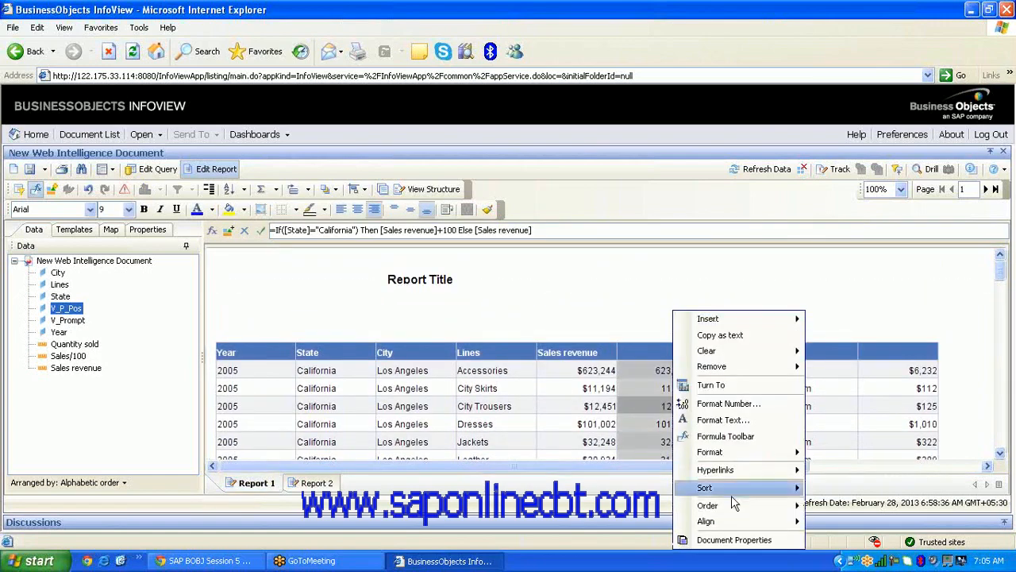
pyautogui.click(735, 404)
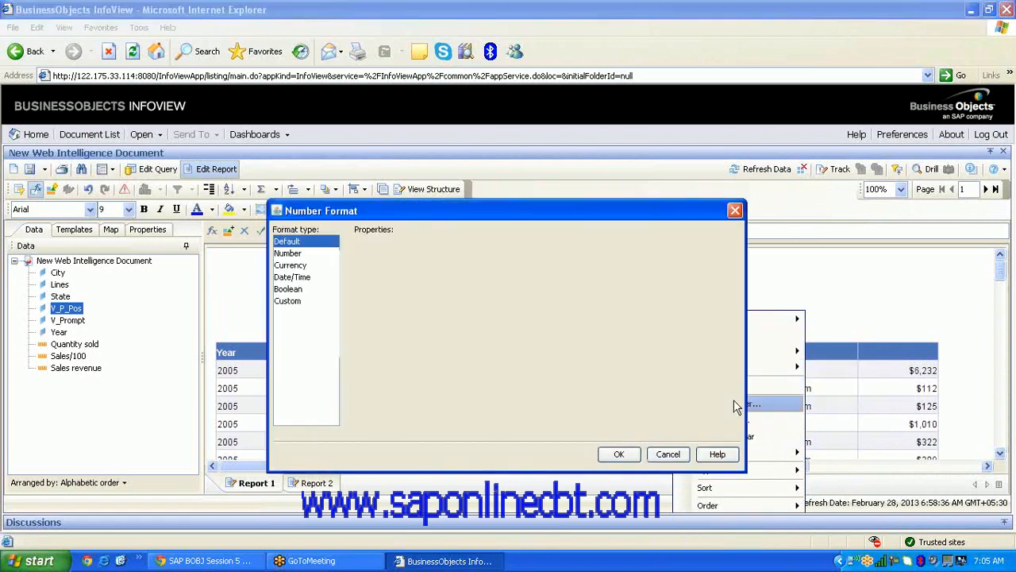
pyautogui.click(295, 253)
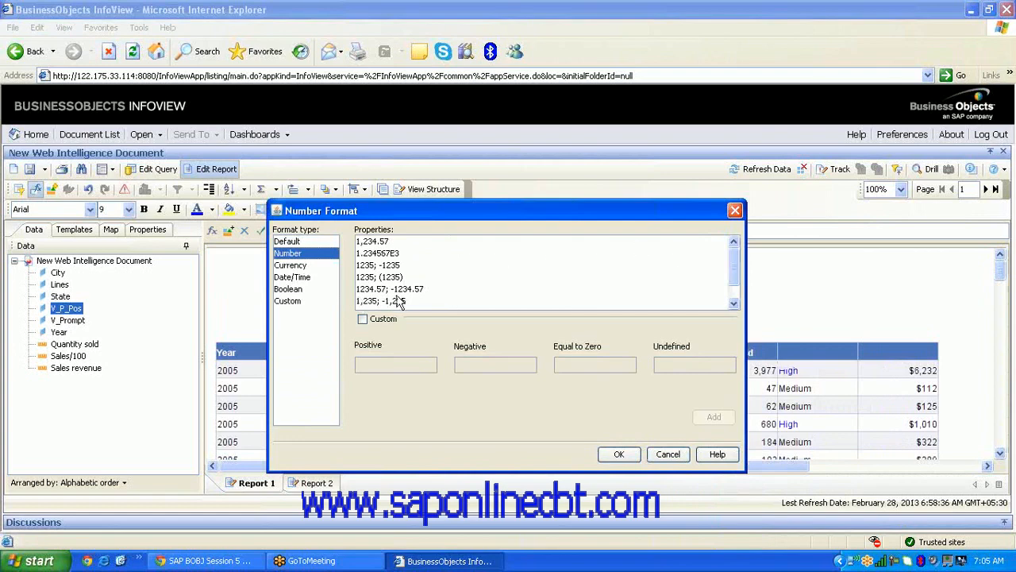
pyautogui.click(397, 302)
pyautogui.click(619, 453)
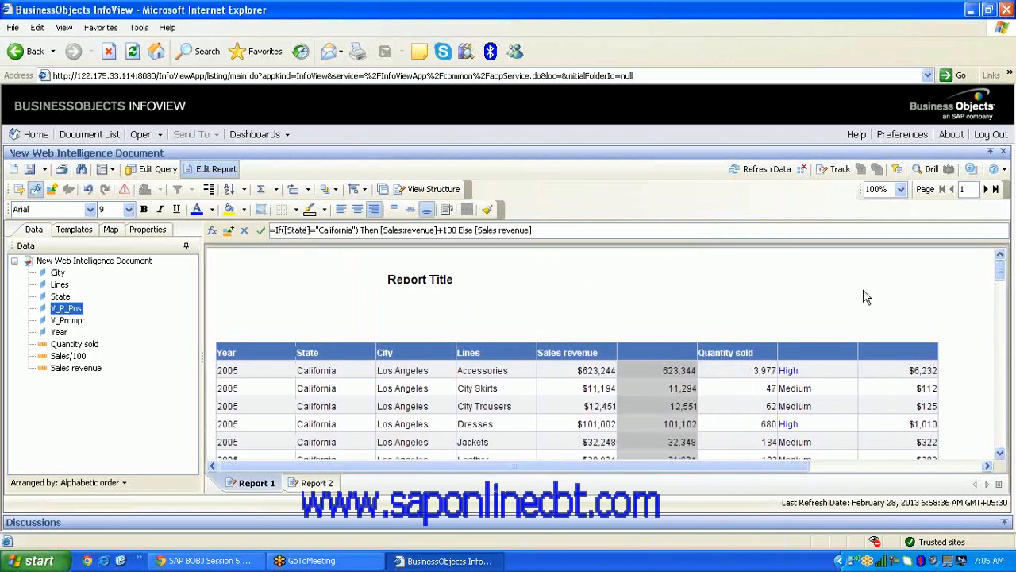
# Open the query for editing, examine the year values offered by its Enter year prompt, and cancel the query run
pyautogui.click(151, 172)
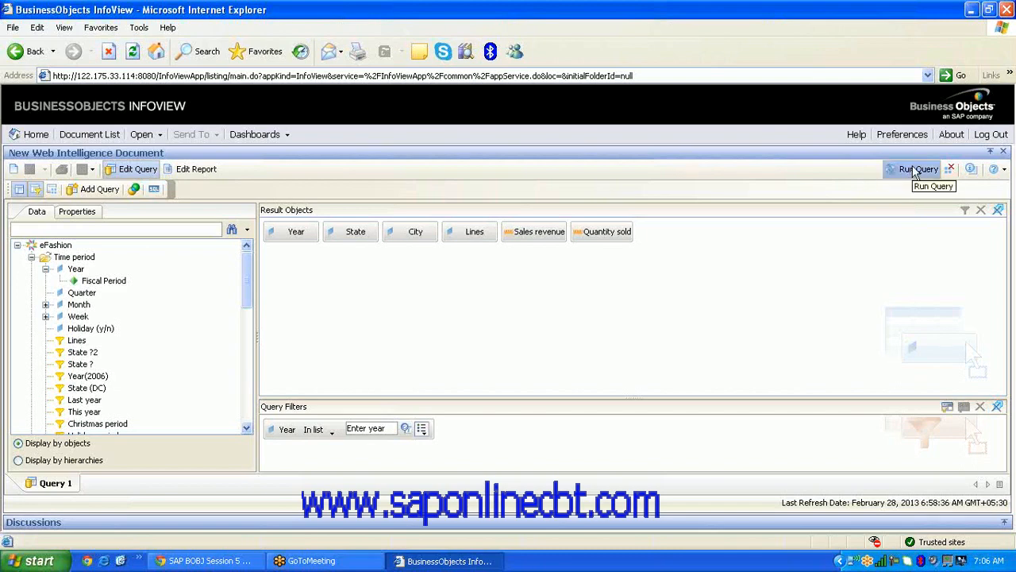
pyautogui.click(917, 172)
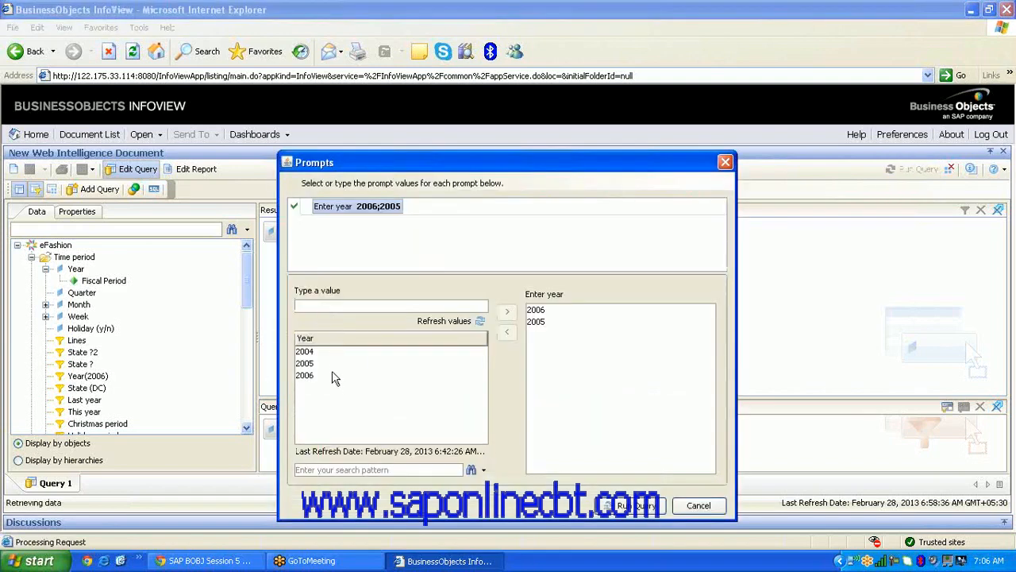
pyautogui.click(310, 351)
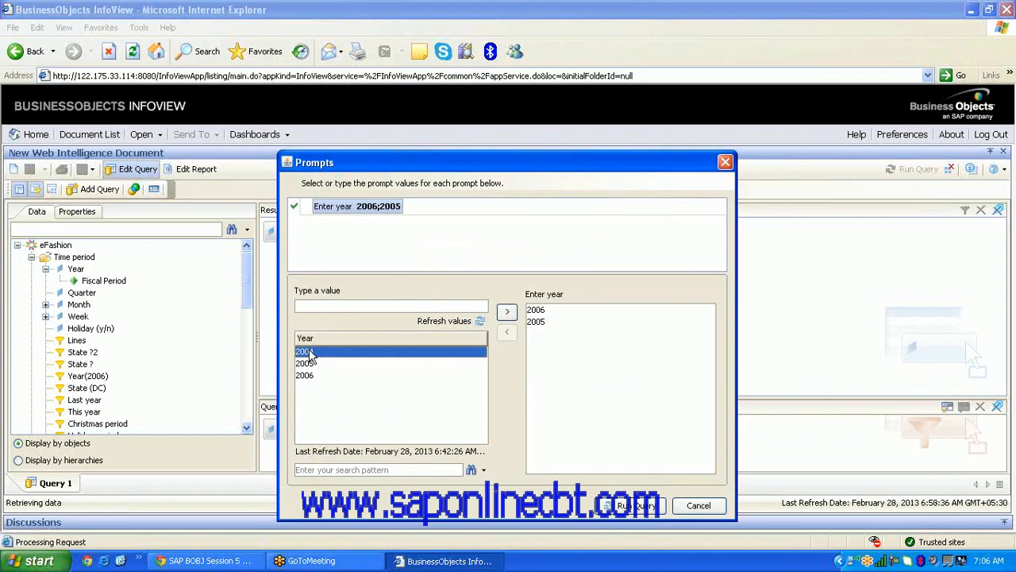
pyautogui.click(309, 363)
pyautogui.click(316, 375)
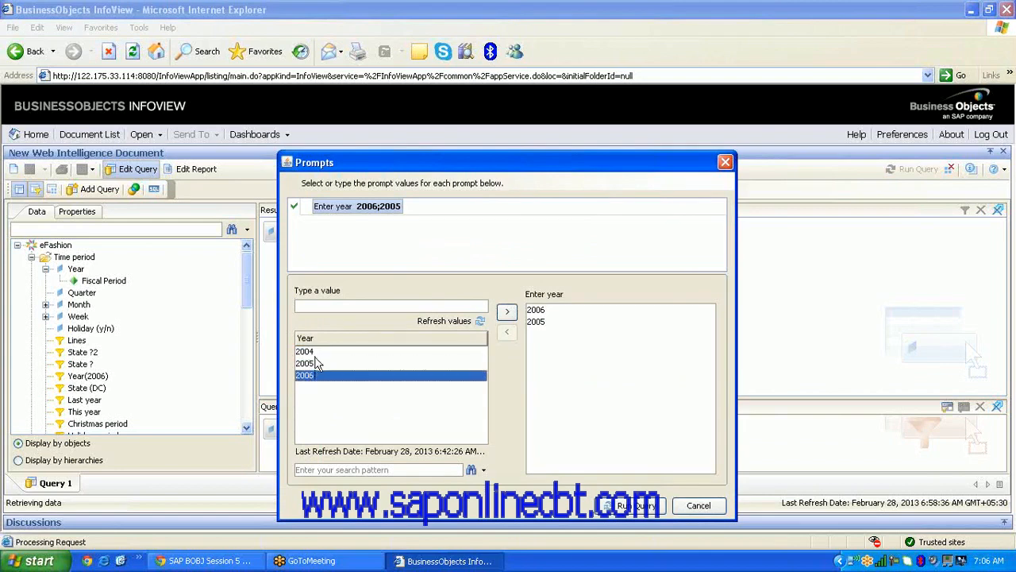
pyautogui.click(317, 363)
pyautogui.click(310, 353)
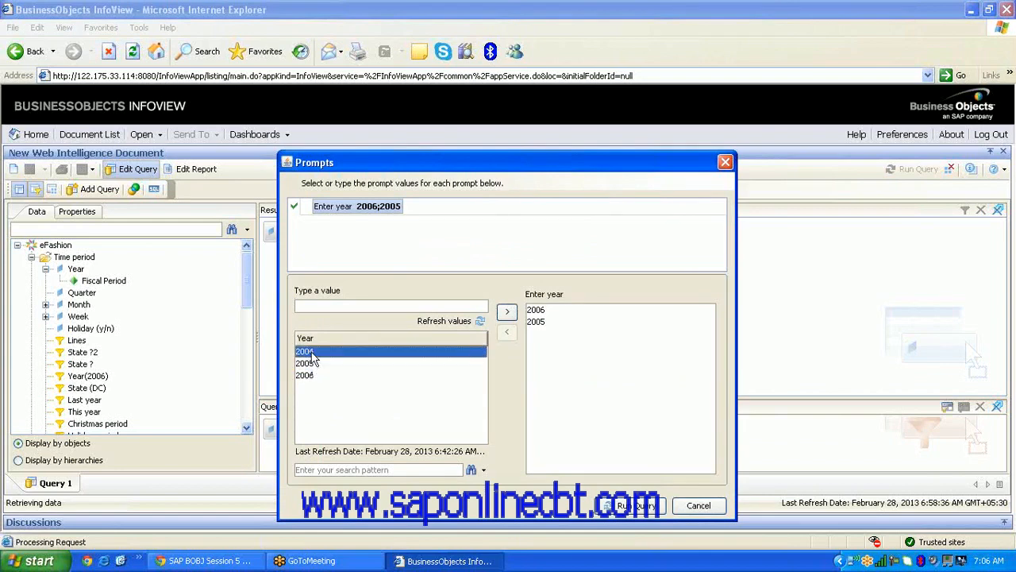
pyautogui.click(1007, 29)
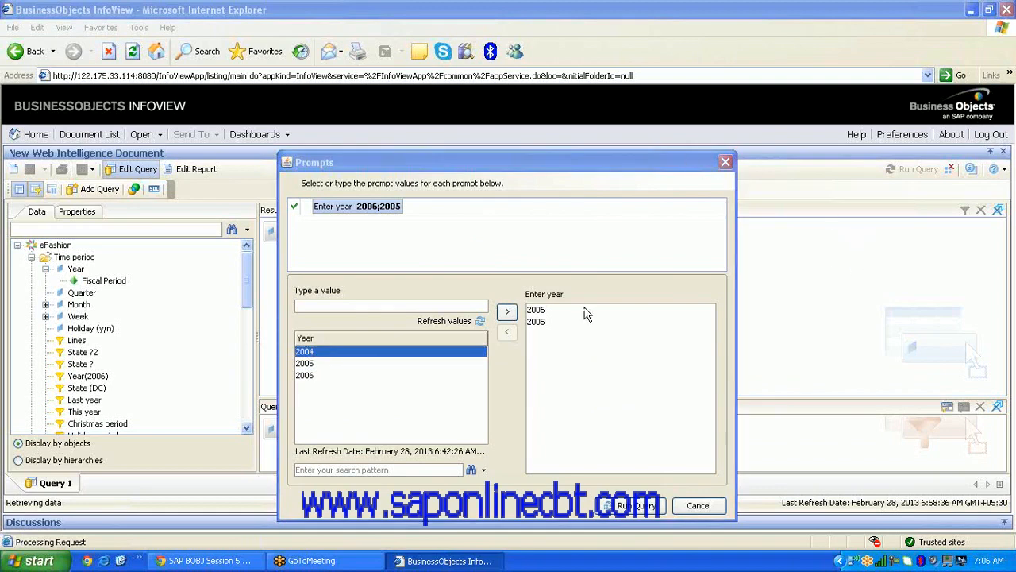
pyautogui.click(310, 364)
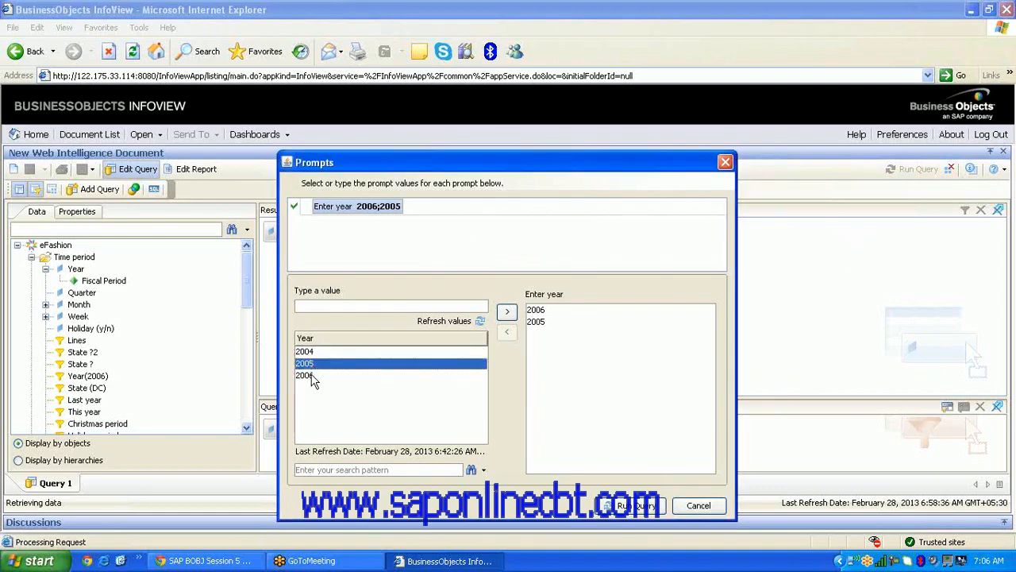
pyautogui.click(312, 377)
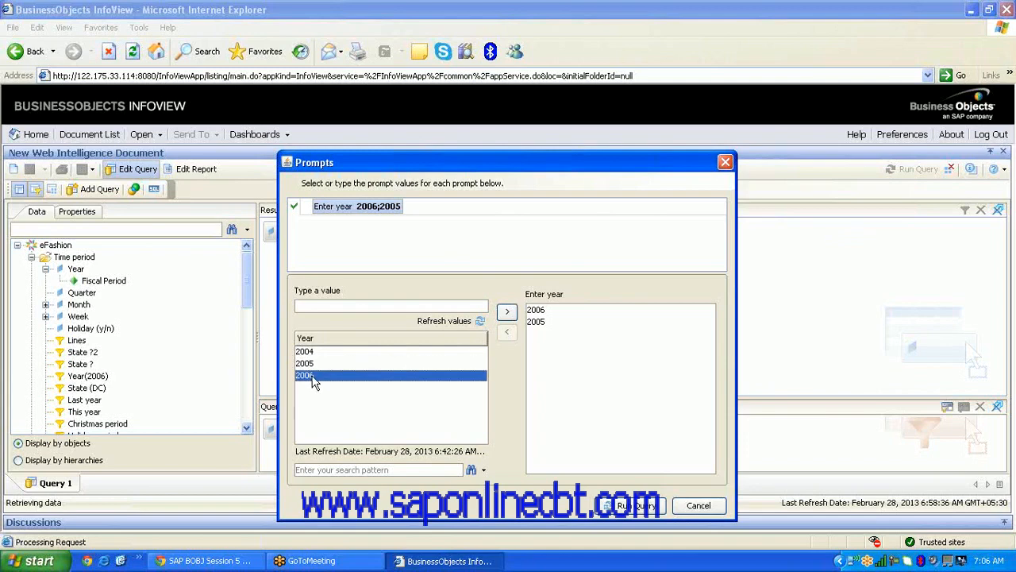
pyautogui.click(706, 509)
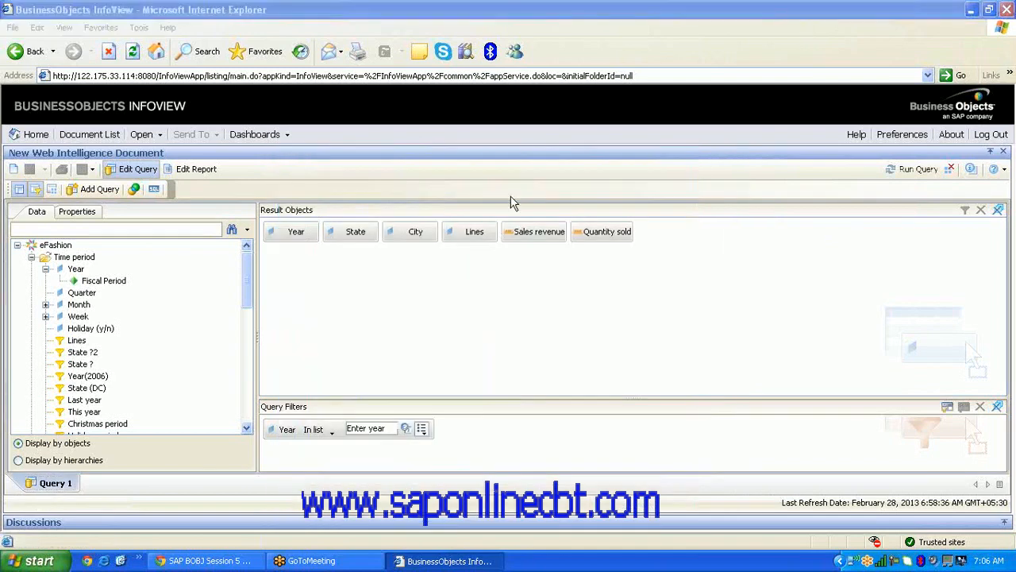
# Remove the existing Year query filter and add a new Year In list filter that uses a prompt
pyautogui.moveTo(277, 429); pyautogui.dragTo(183, 381)
pyautogui.click(76, 270)
pyautogui.moveTo(77, 274); pyautogui.dragTo(292, 429)
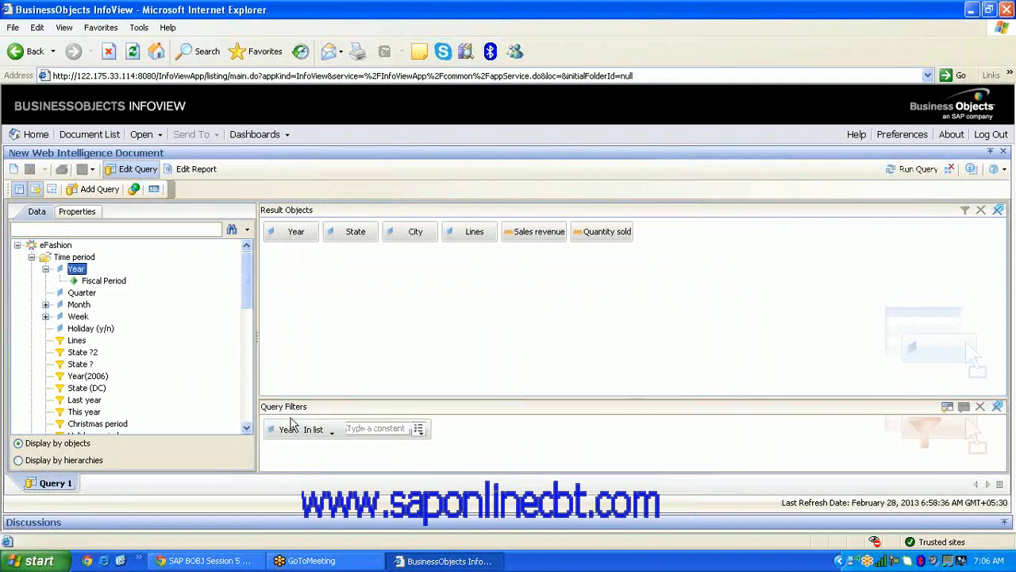
pyautogui.click(418, 429)
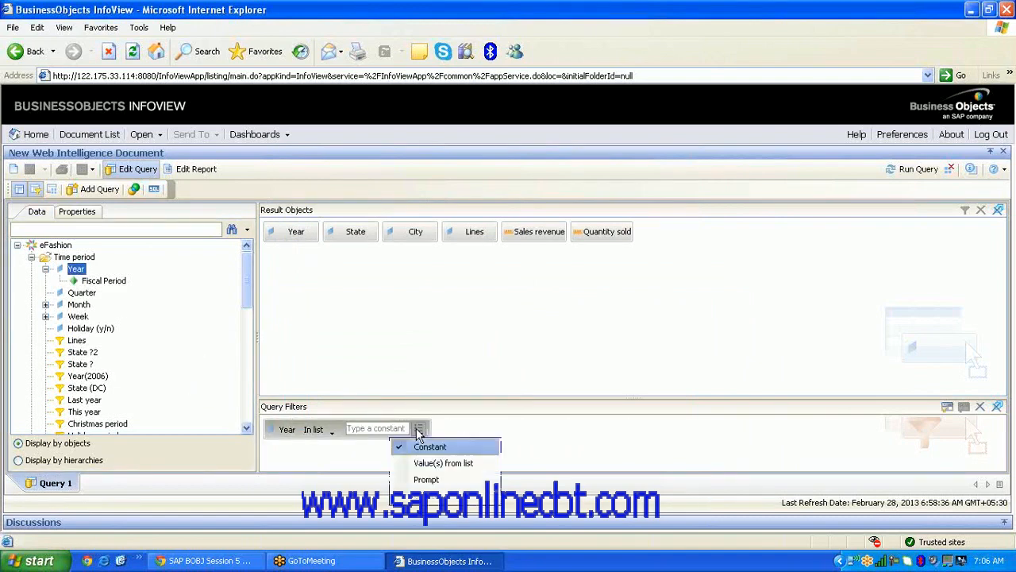
pyautogui.click(439, 481)
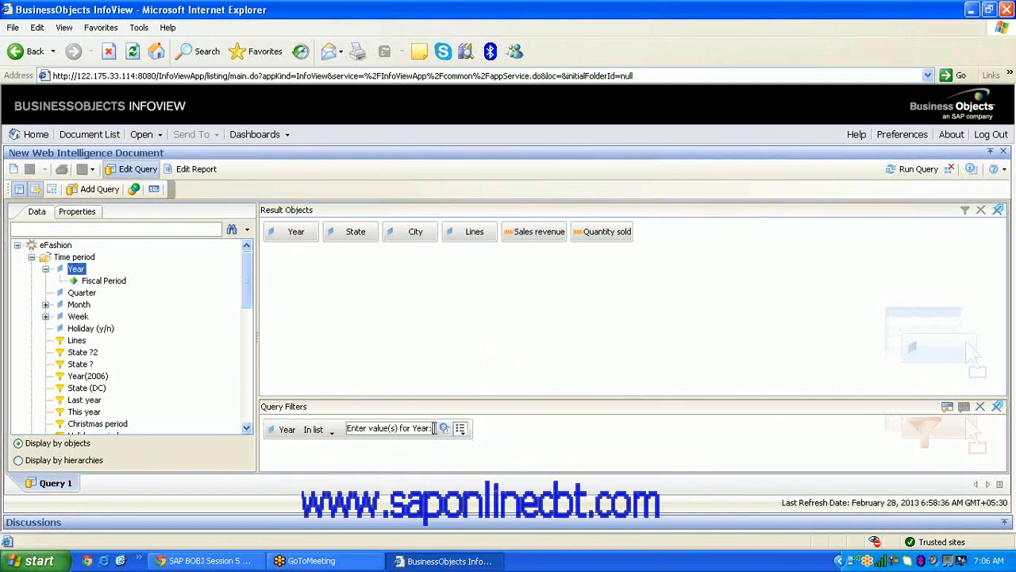
# Set the Year filter's prompt text to "Enter year"
pyautogui.moveTo(433, 428); pyautogui.dragTo(305, 433)
pyautogui.write('Ente')
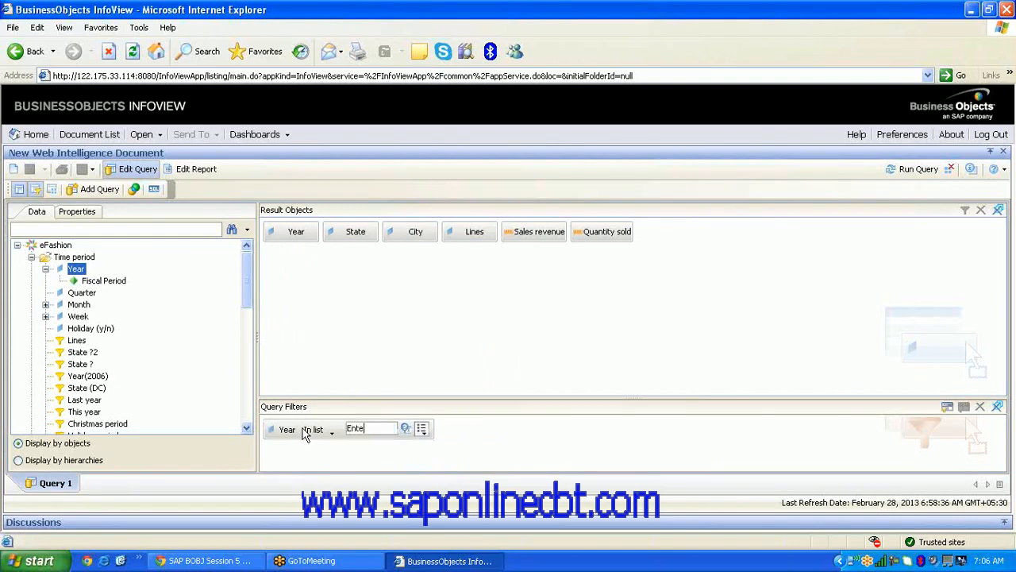
pyautogui.write('r Year')
pyautogui.press('Left')
pyautogui.press('Left')
pyautogui.press('Left')
pyautogui.press('BackSpace')
pyautogui.write('y')
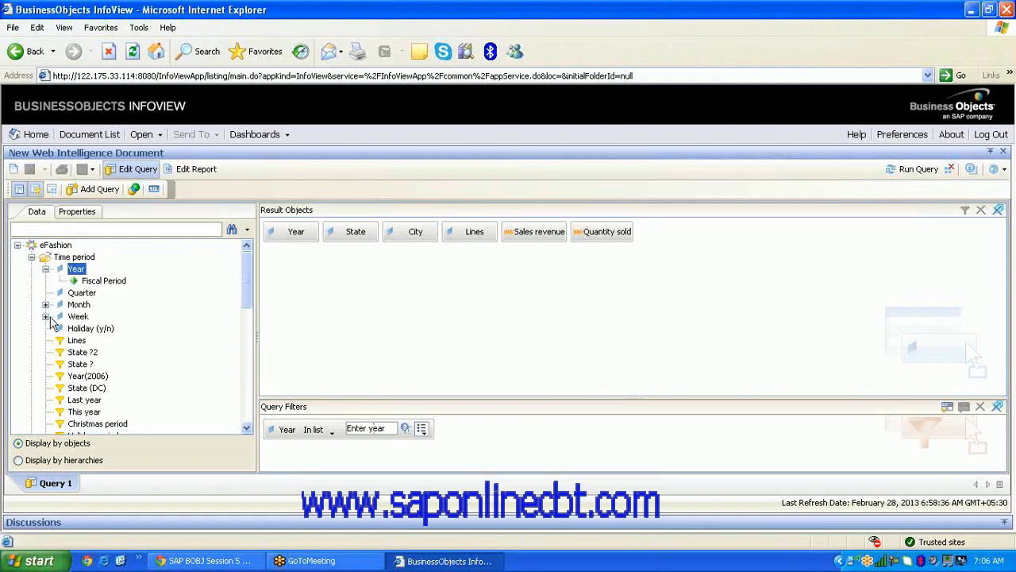
pyautogui.moveTo(247, 282); pyautogui.dragTo(247, 298)
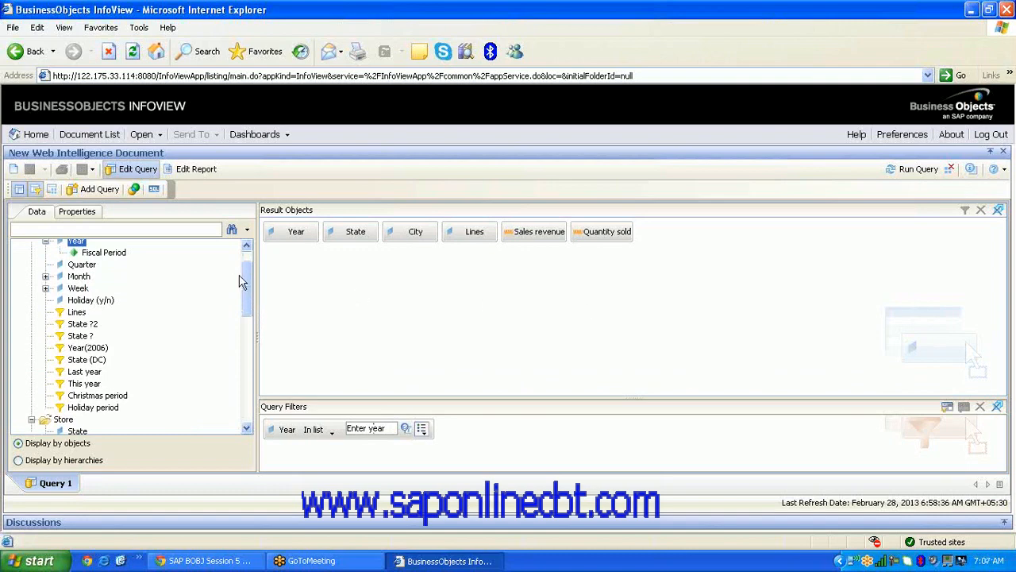
# Review the prompt properties of the Year filter and close them without changes
pyautogui.moveTo(247, 281); pyautogui.dragTo(247, 272)
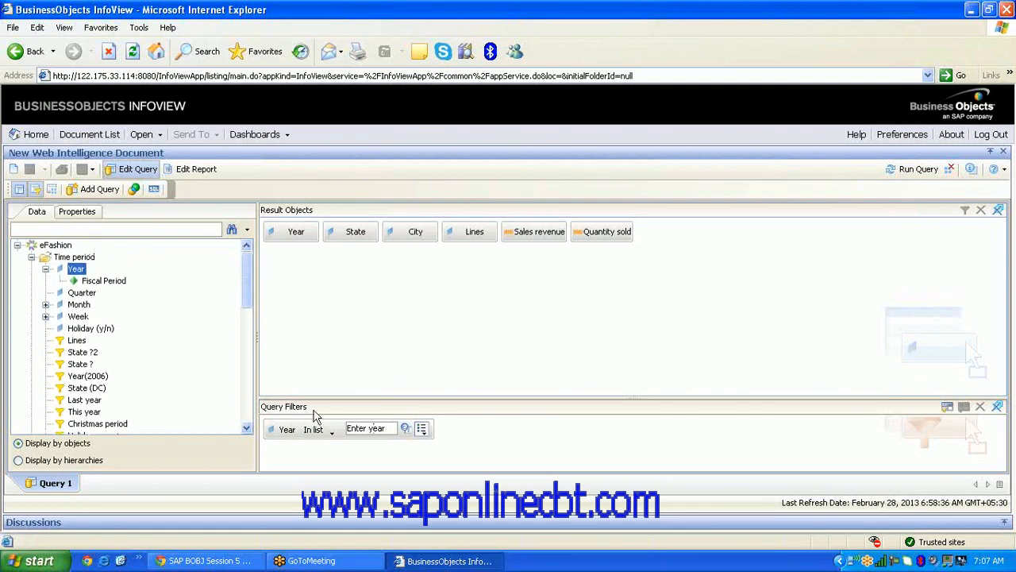
pyautogui.click(408, 436)
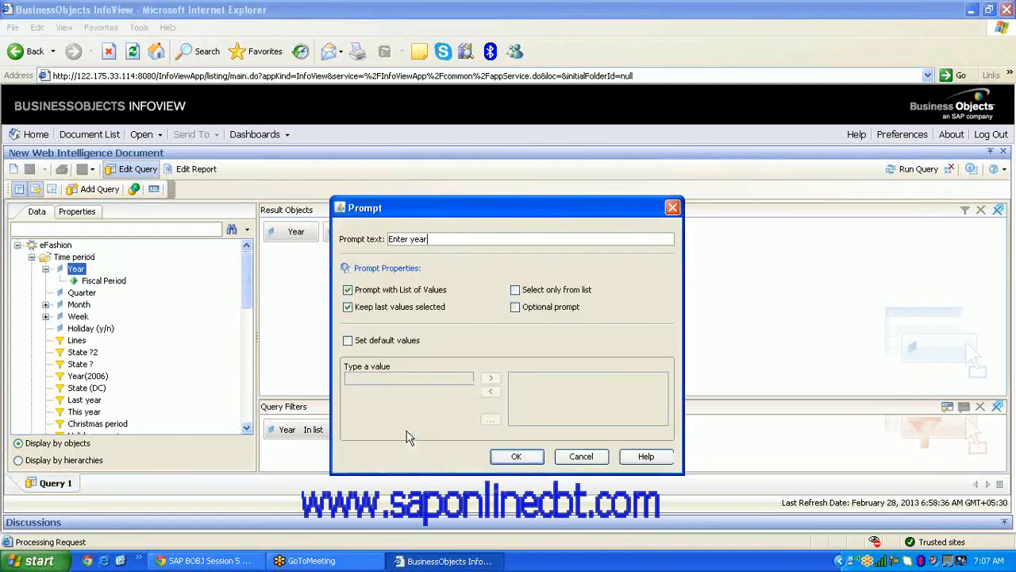
pyautogui.moveTo(560, 208); pyautogui.dragTo(739, 178)
pyautogui.click(761, 418)
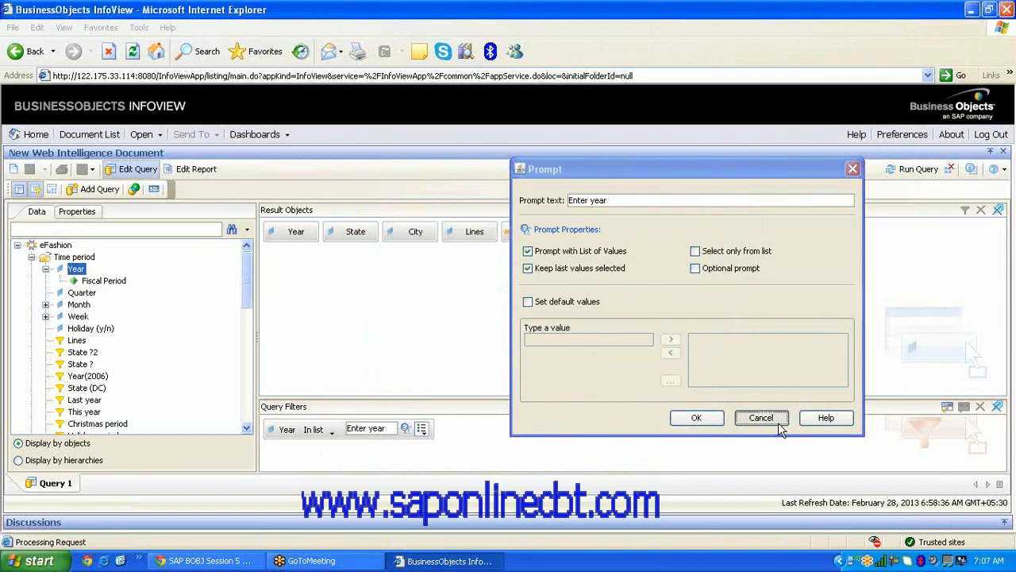
# Examine the value source options available for the Year filter, keeping Prompt selected
pyautogui.click(423, 432)
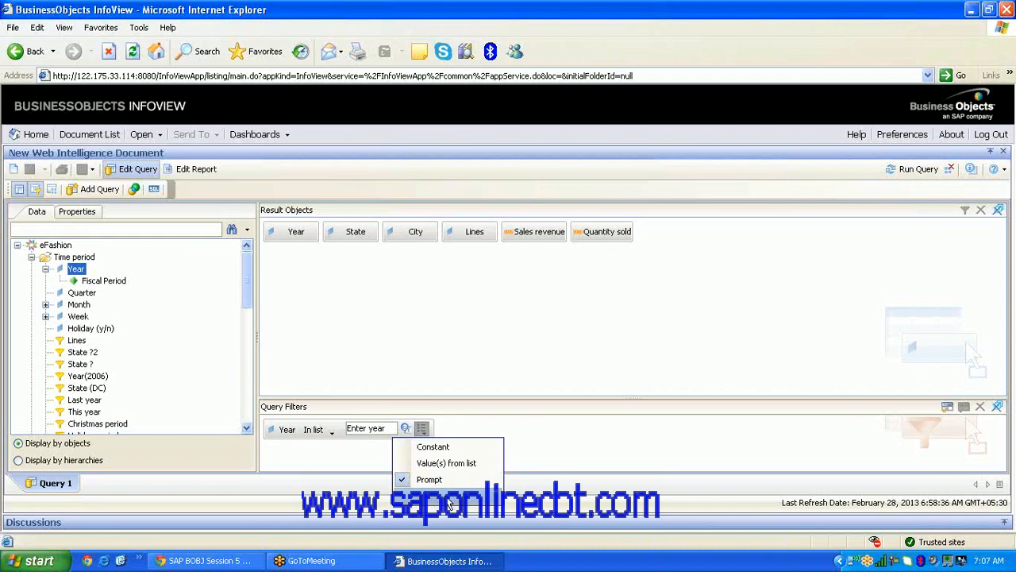
pyautogui.click(540, 323)
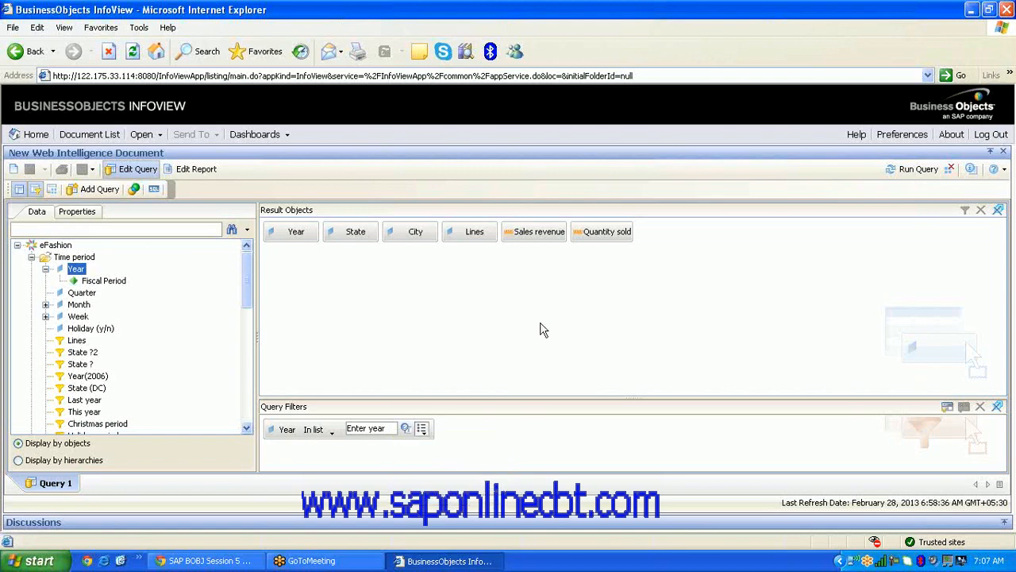
pyautogui.click(422, 429)
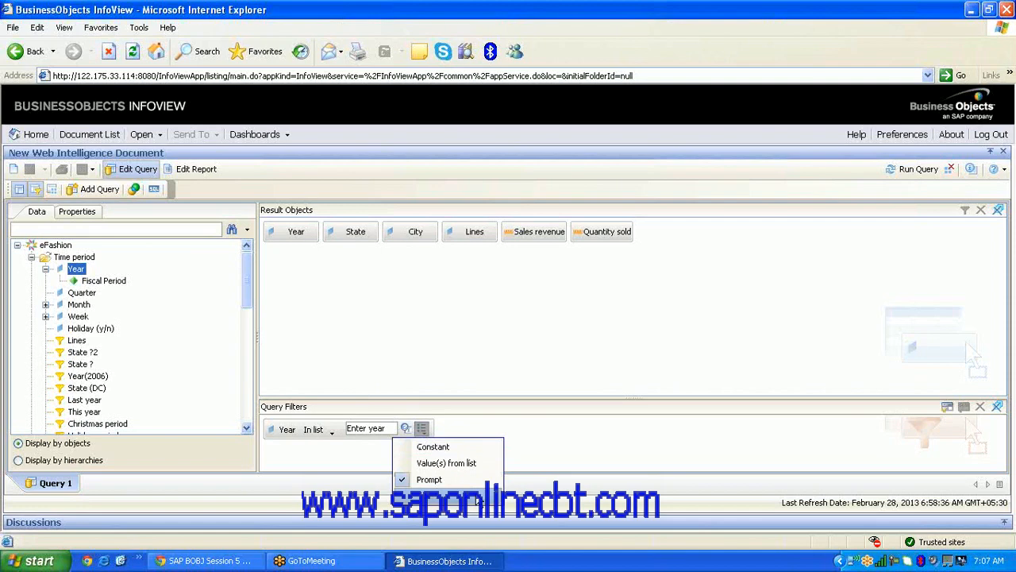
pyautogui.click(440, 480)
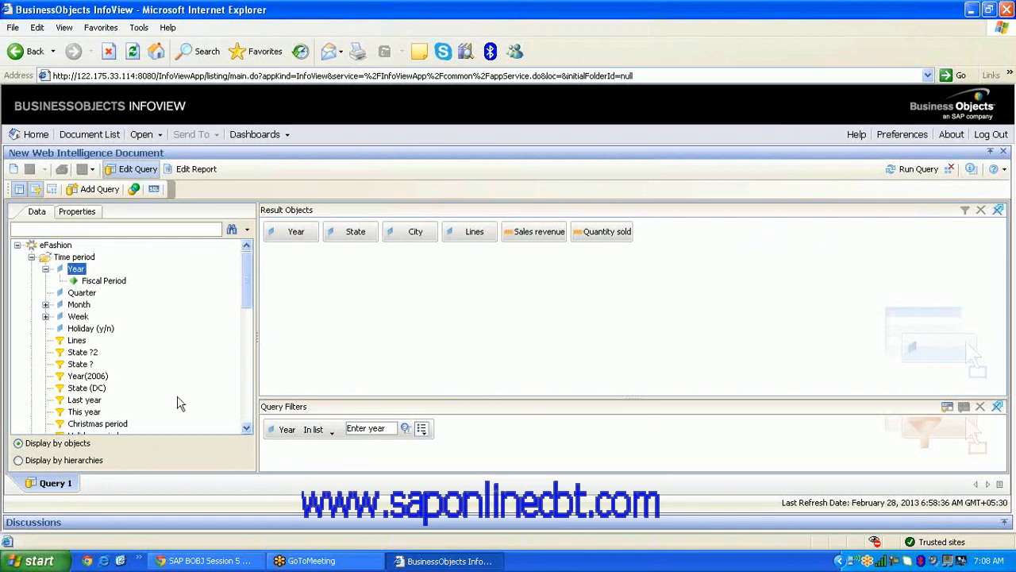
pyautogui.click(421, 429)
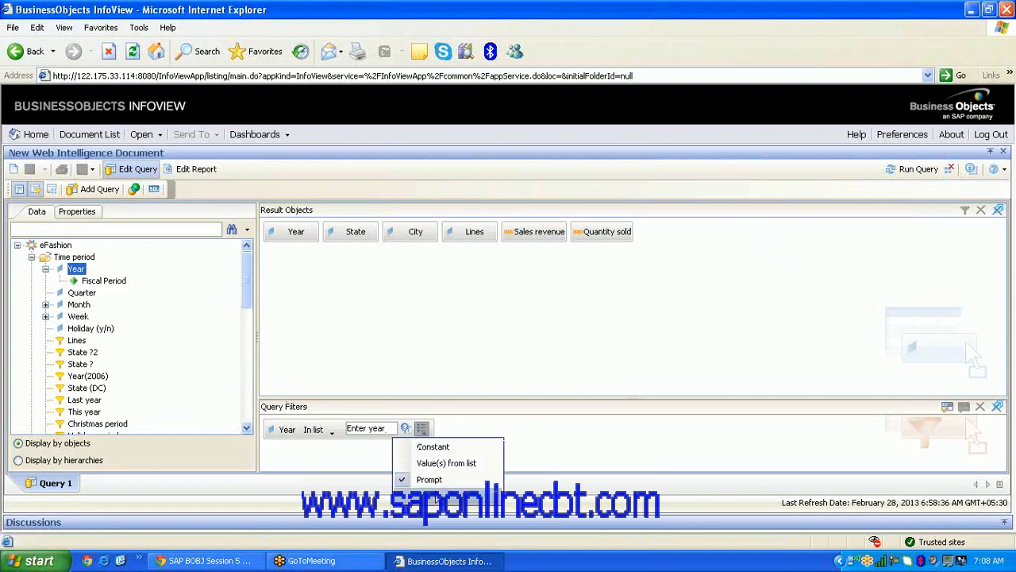
pyautogui.click(600, 301)
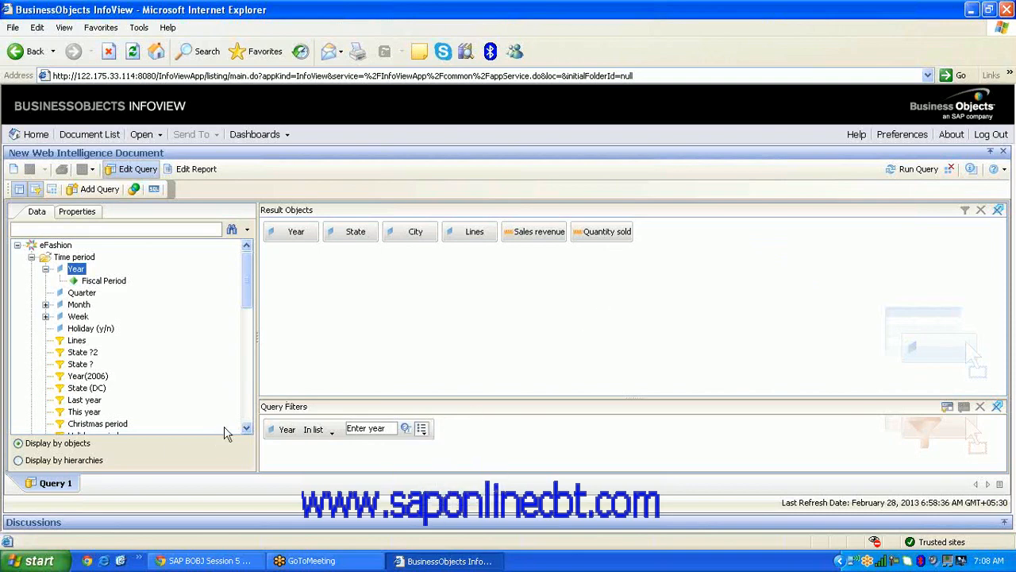
# Run the query with 2006 and 2005 as the Enter year prompt values
pyautogui.click(909, 178)
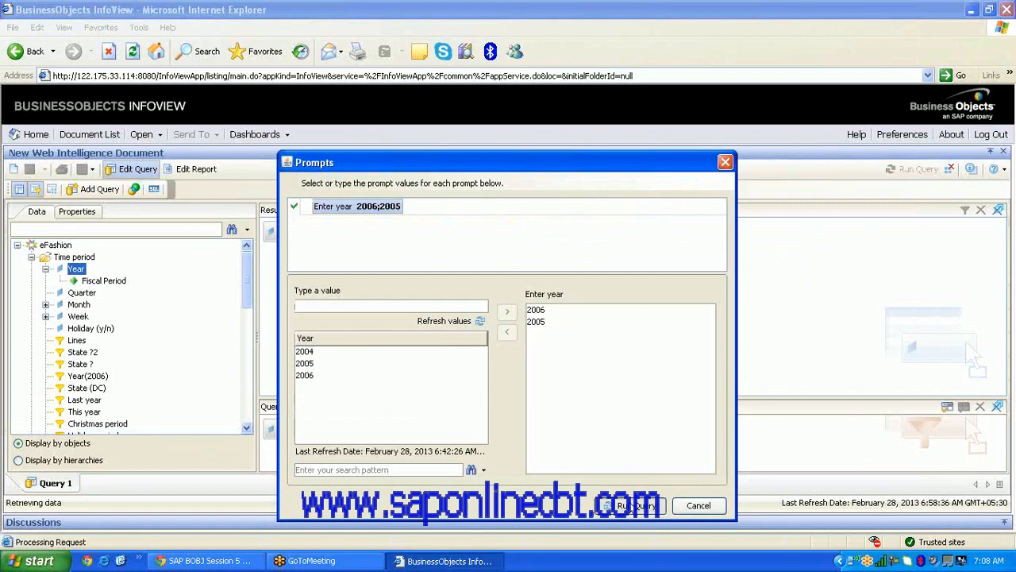
pyautogui.click(631, 506)
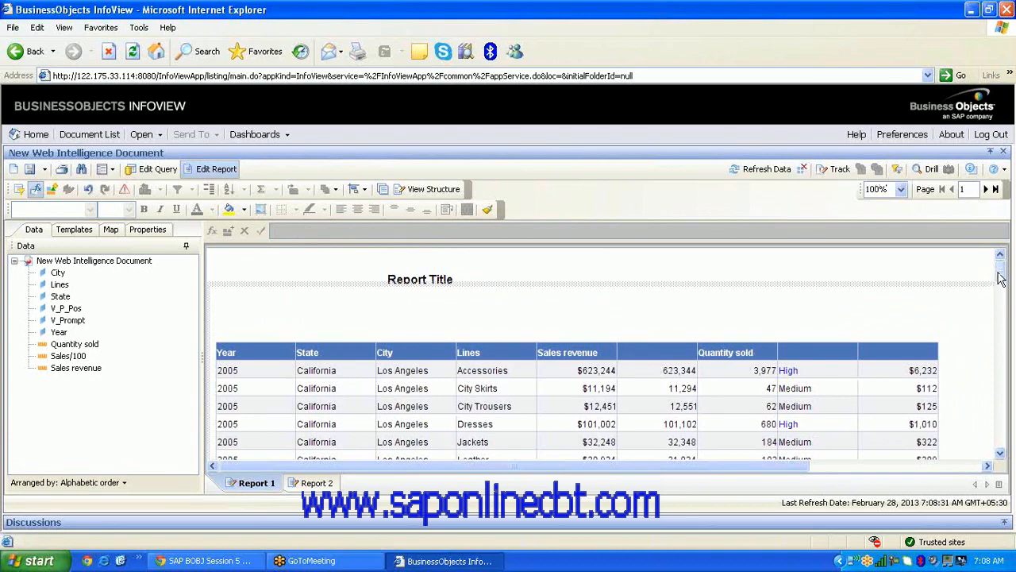
# Minimize the browser, launch Paint by running mspaint, and maximize its window
pyautogui.click(973, 9)
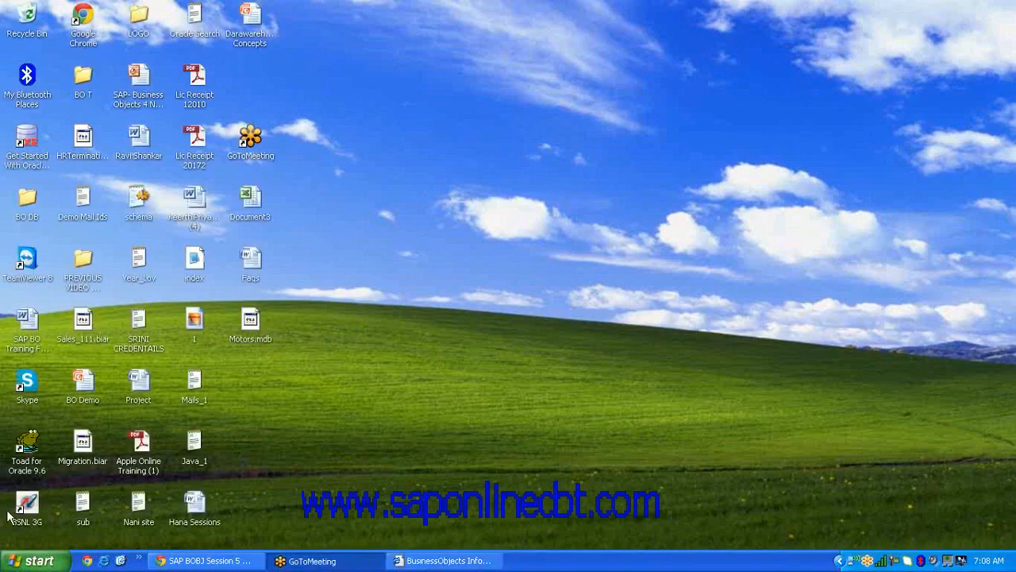
pyautogui.click(19, 560)
pyautogui.click(220, 505)
pyautogui.write('mspai')
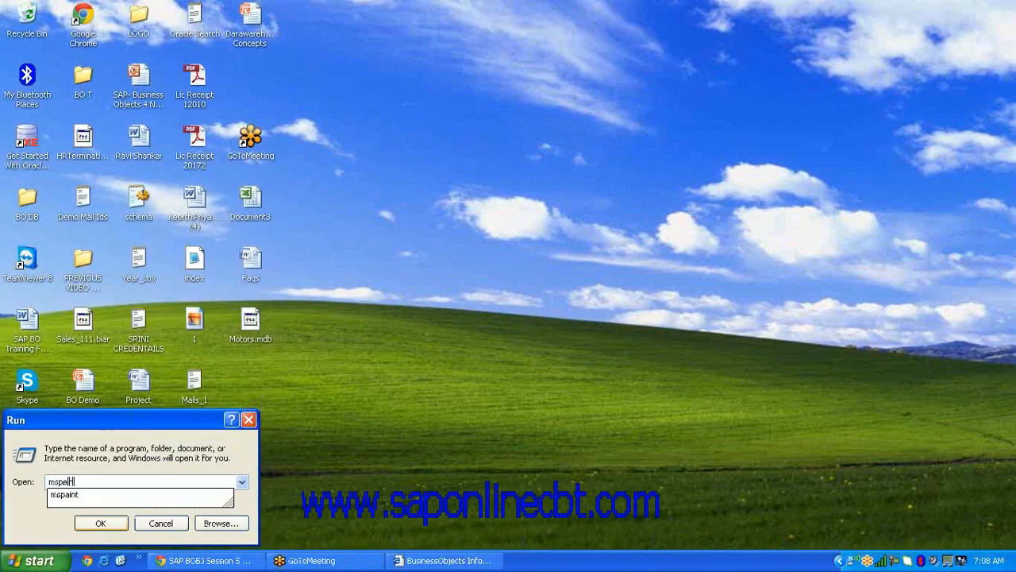
pyautogui.write('nt')
pyautogui.click(94, 527)
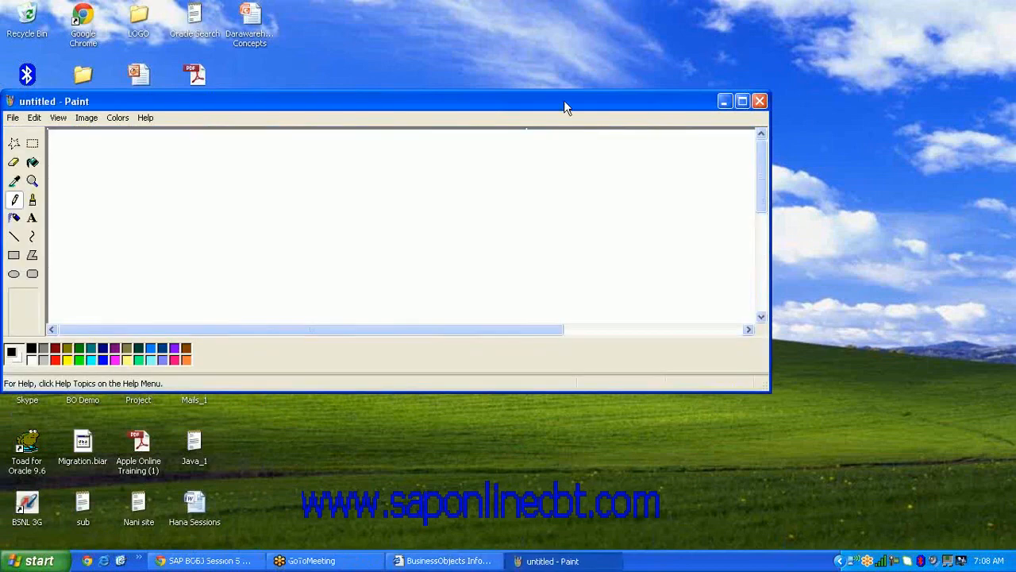
pyautogui.doubleClick(563, 100)
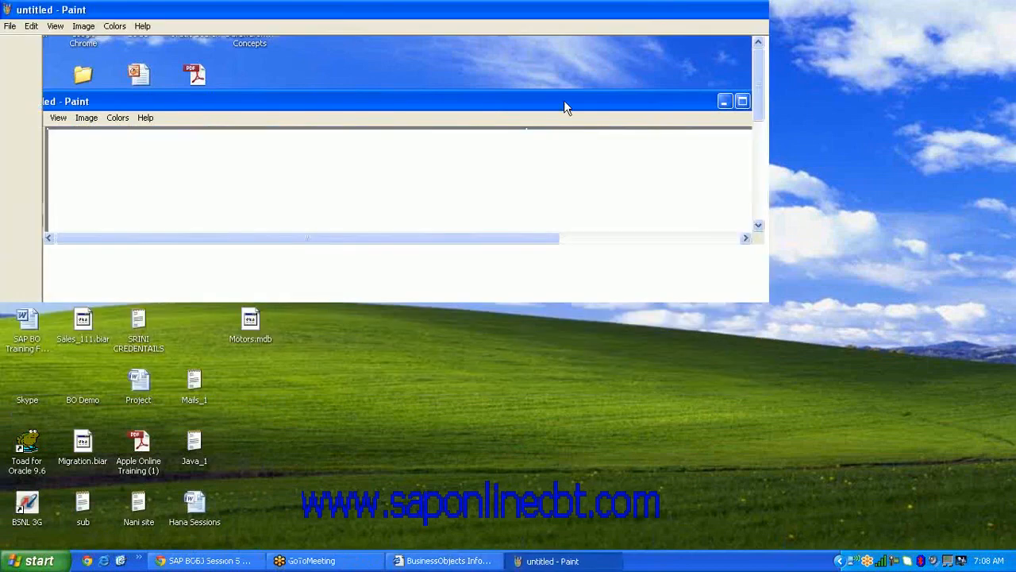
# Switch back to the Web Intelligence report, view the Alerters dialog, and close it
pyautogui.hotkey('alt', 'Tab')
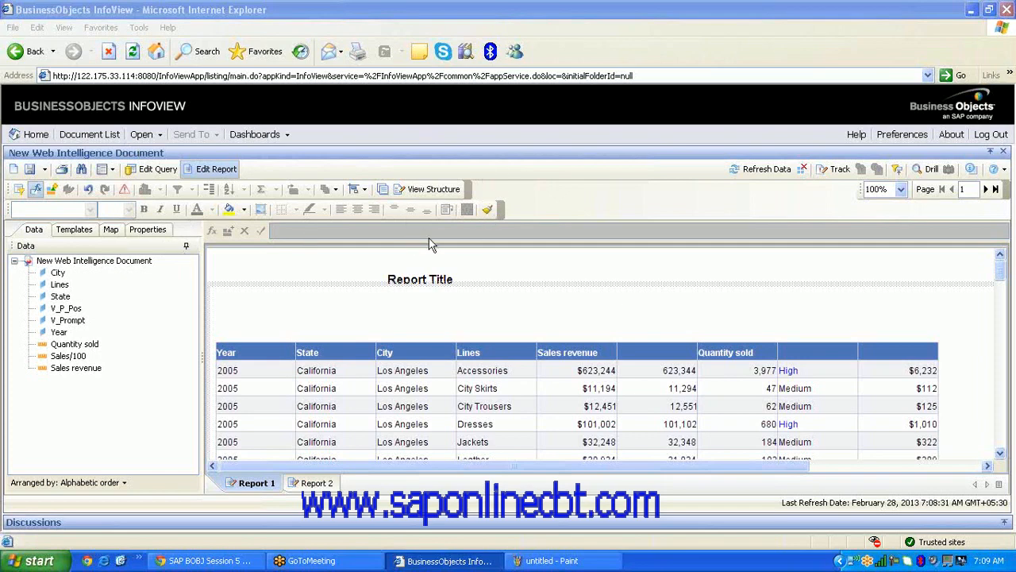
pyautogui.click(124, 191)
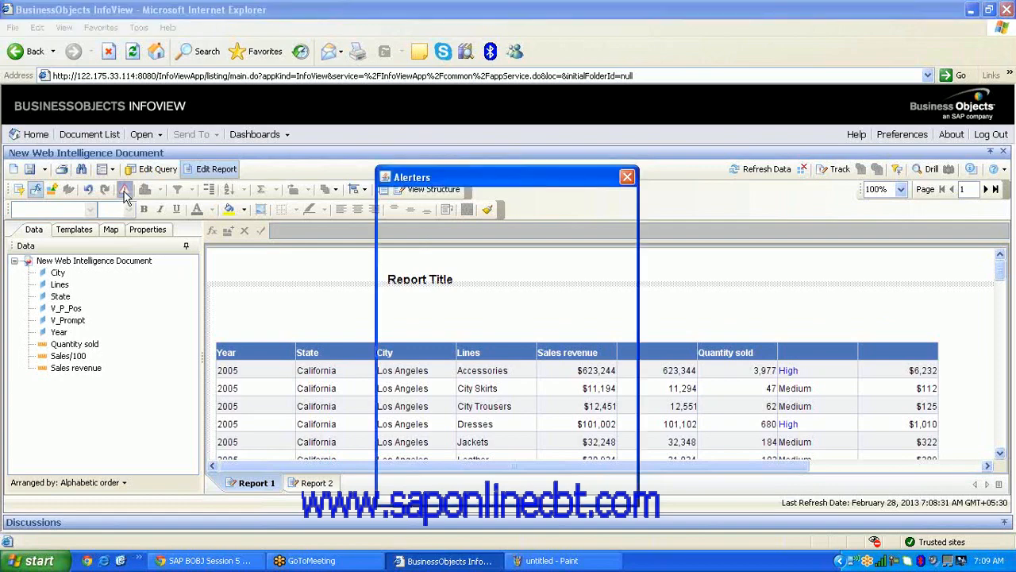
pyautogui.click(525, 485)
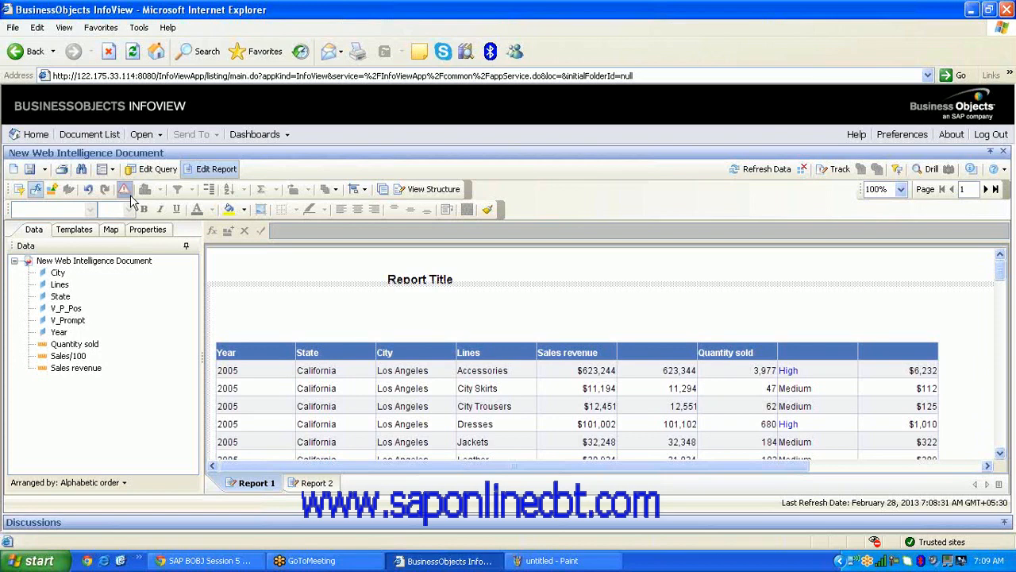
# Select the report table's State column and examine its properties and context commands
pyautogui.click(337, 394)
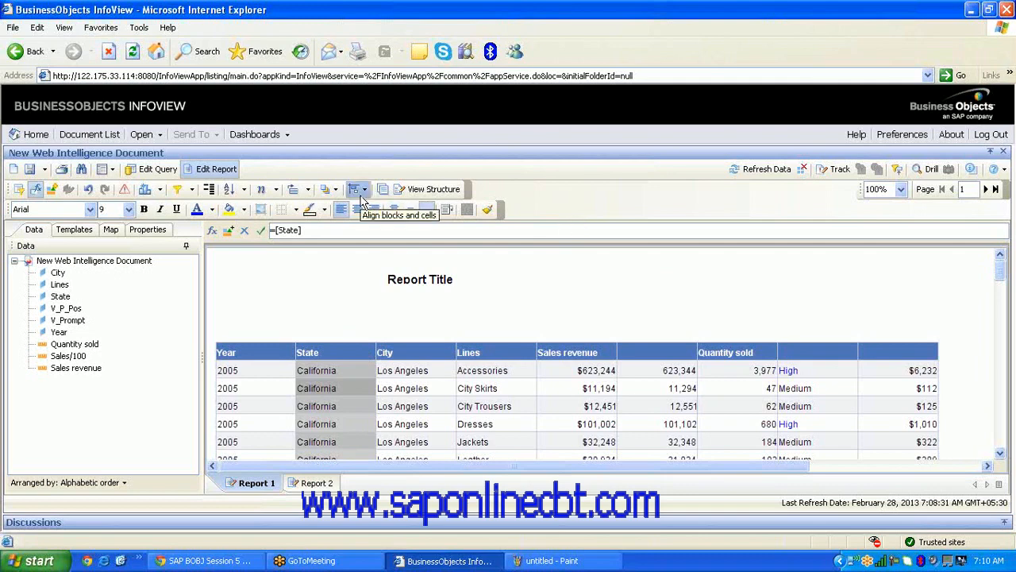
pyautogui.click(152, 232)
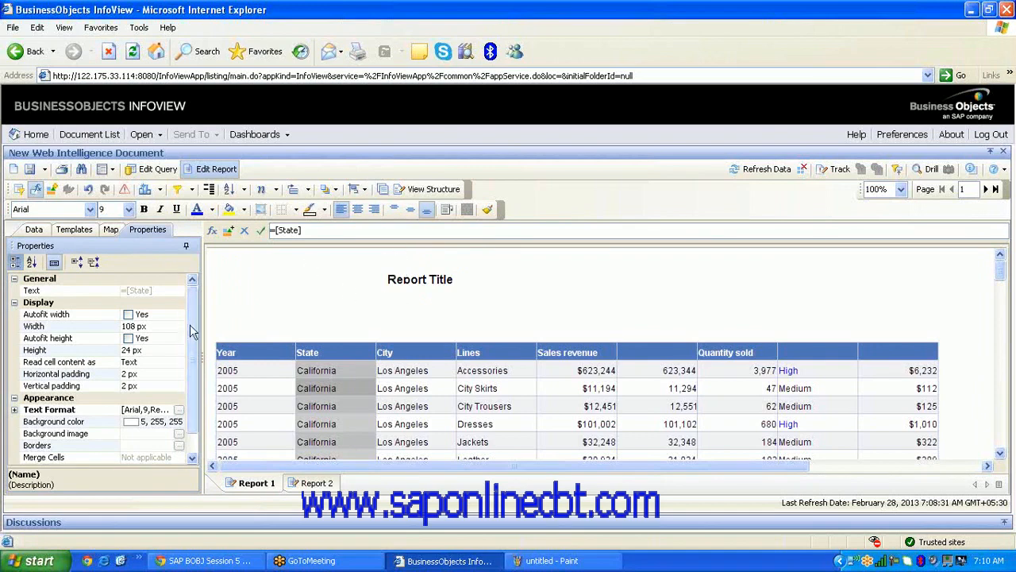
pyautogui.click(334, 385)
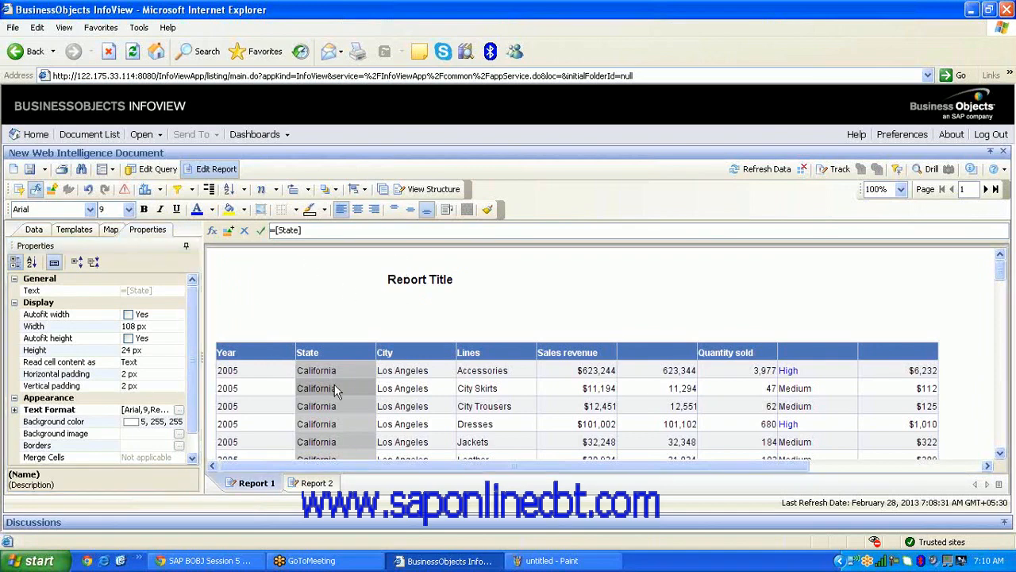
pyautogui.rightClick(335, 390)
pyautogui.moveTo(369, 487)
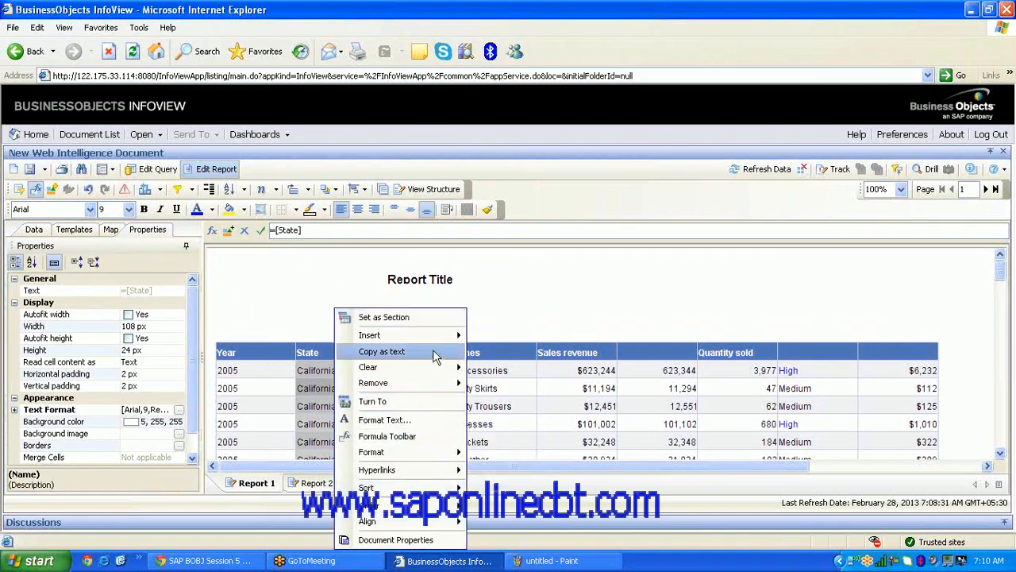
pyautogui.click(546, 301)
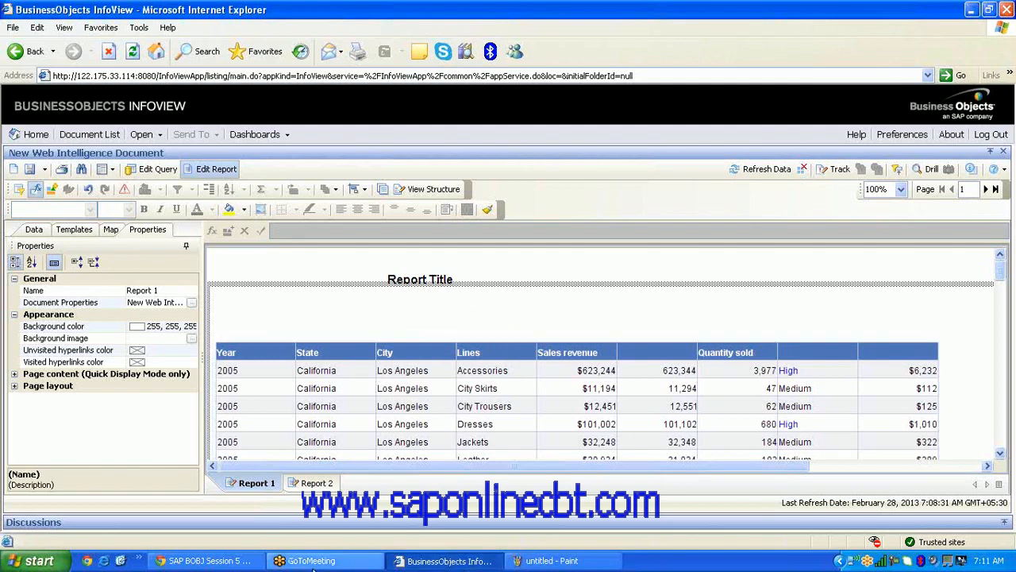
# Switch to the untitled Paint drawing
pyautogui.click(601, 561)
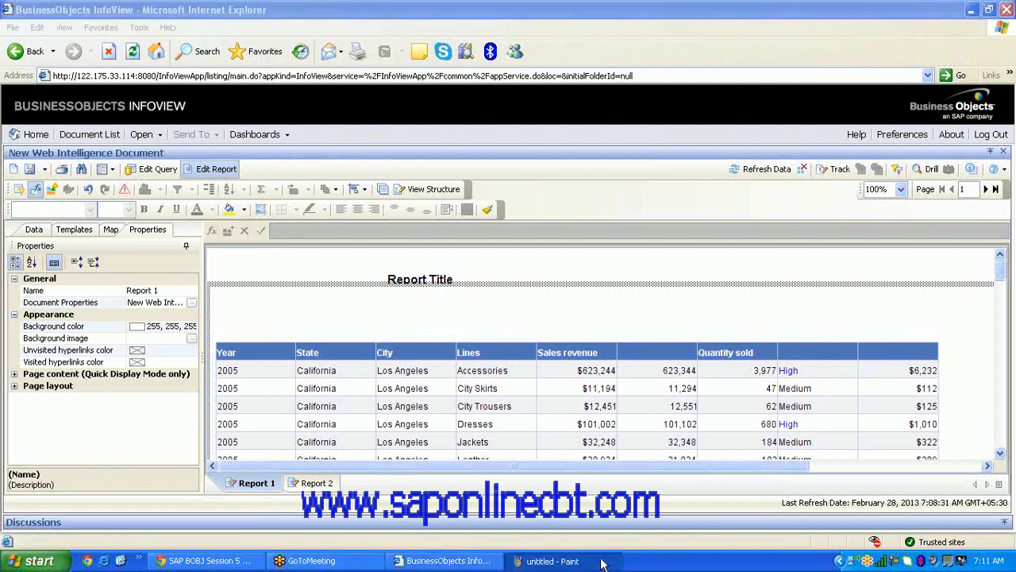
pyautogui.click(601, 560)
pyautogui.click(601, 561)
pyautogui.click(601, 560)
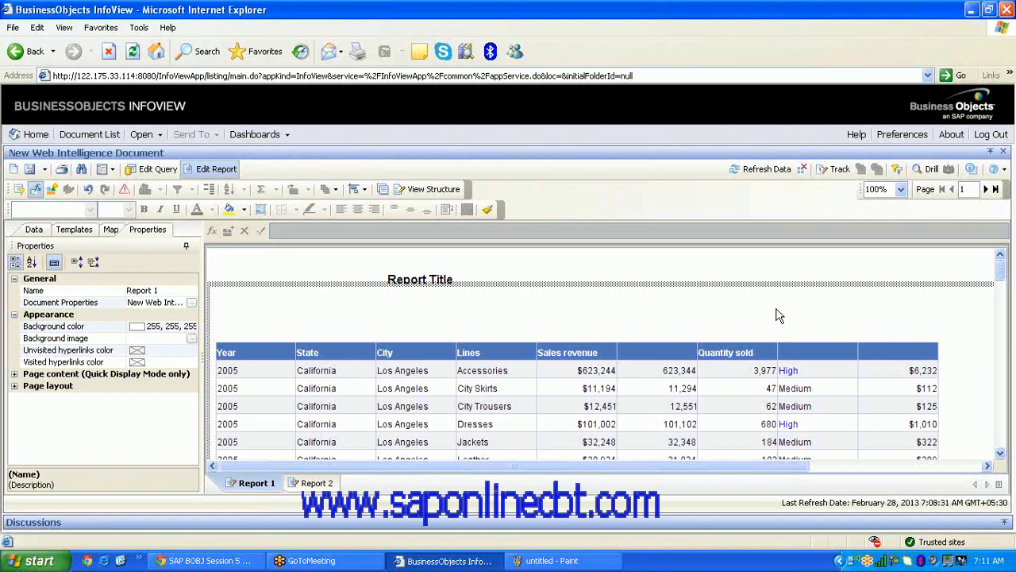
pyautogui.click(579, 562)
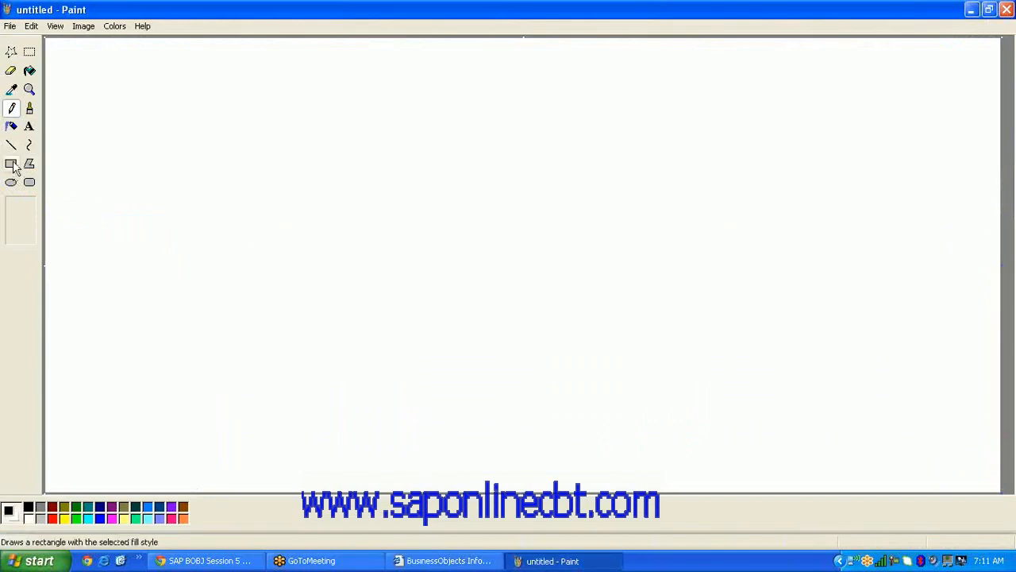
# Add a text box on the left half of the canvas containing the column headings "Year Sales Reve"
pyautogui.click(28, 128)
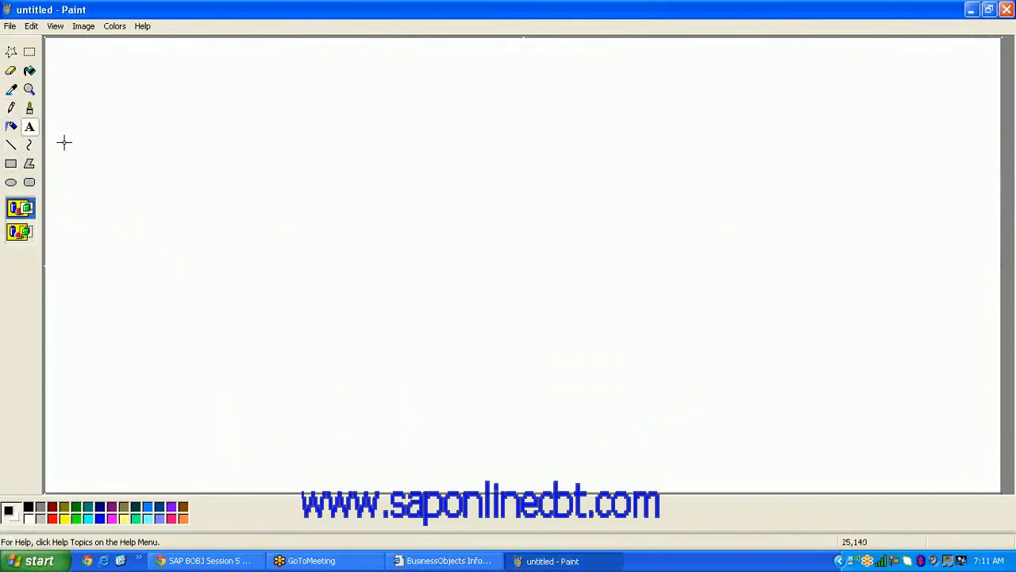
pyautogui.moveTo(111, 149); pyautogui.dragTo(370, 336)
pyautogui.write('year')
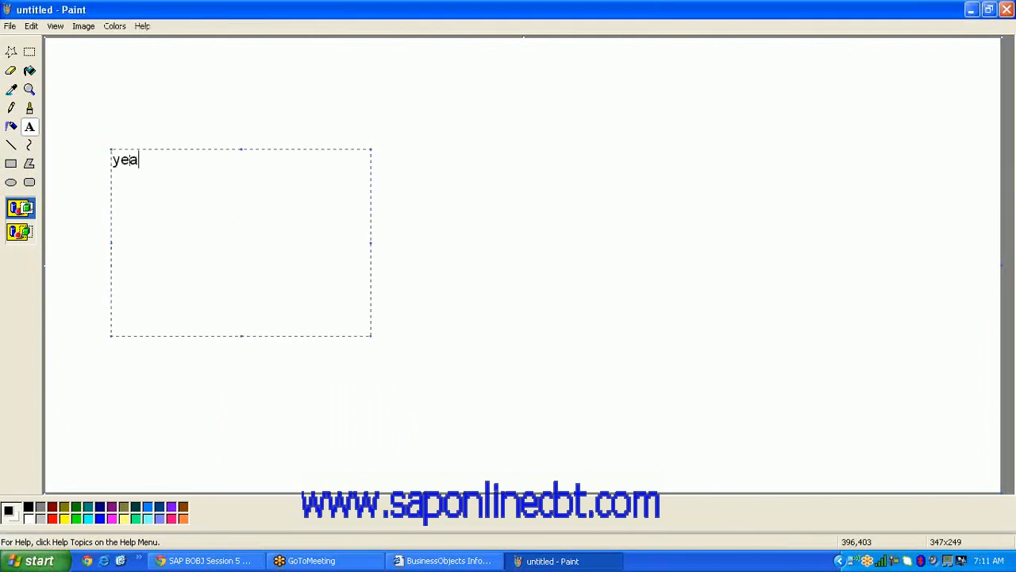
pyautogui.press('BackSpace')
pyautogui.press('BackSpace')
pyautogui.press('BackSpace')
pyautogui.press('BackSpace')
pyautogui.press('BackSpace')
pyautogui.write('Year    Sales')
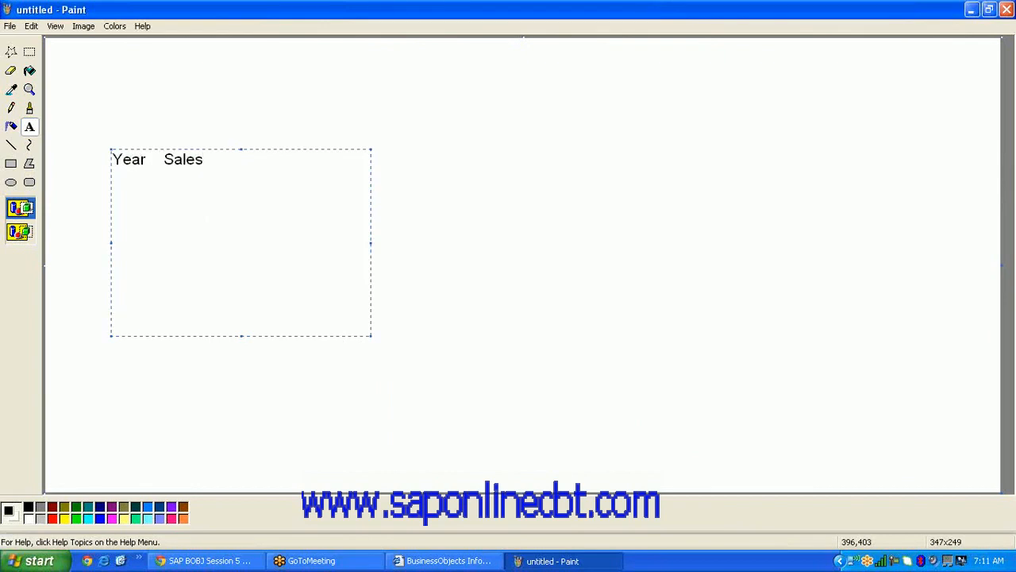
pyautogui.write(' Reve')
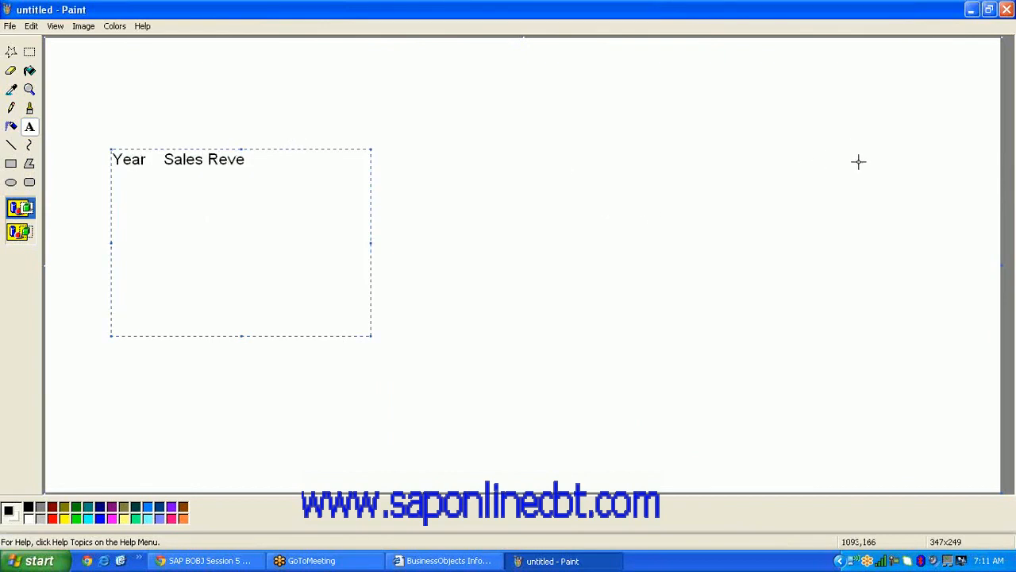
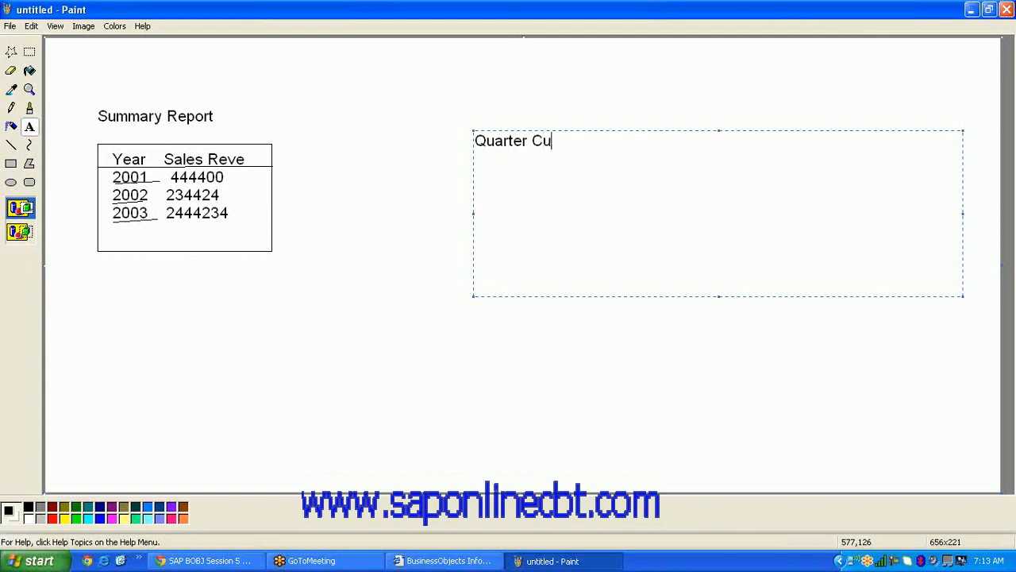
# Continue the heading row after Quarter in the right-hand text box with Month, State, City and Product
pyautogui.write('St')
pyautogui.press('BackSpace')
pyautogui.press('BackSpace')
pyautogui.write('MNo')
pyautogui.press('BackSpace')
pyautogui.write('onth State ')
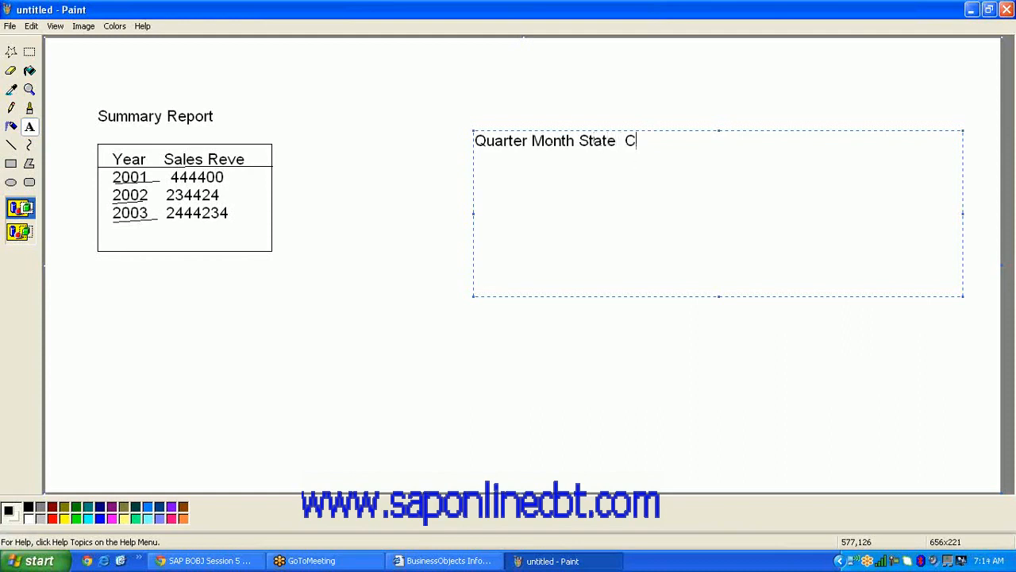
pyautogui.write(' City Product')
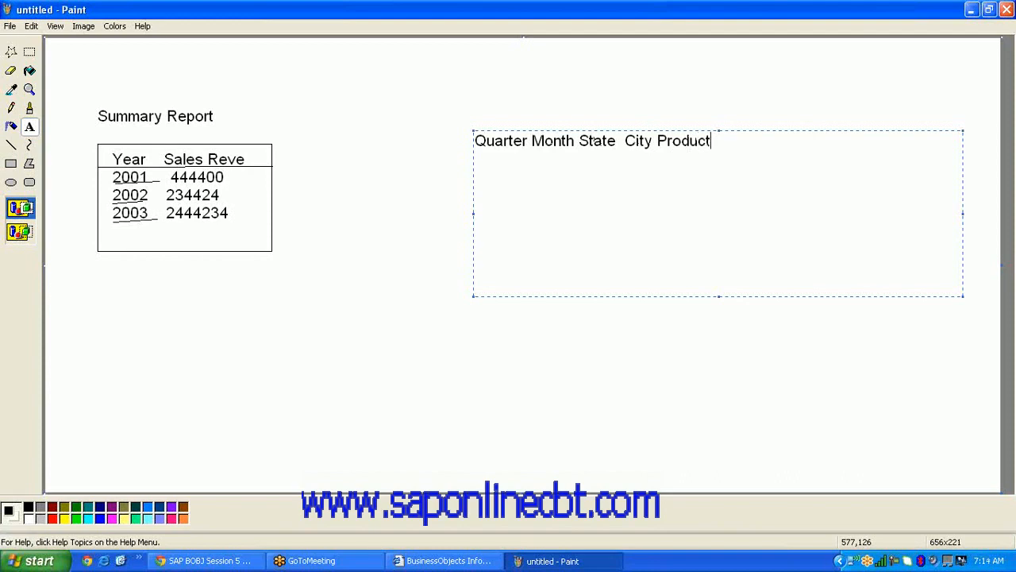
# Extend the right-hand heading row after Product with "Cate", "Sales R" and "Quna marin"
pyautogui.write(' Catefo')
pyautogui.write('Sale')
pyautogui.write('s R')
pyautogui.write('  Q')
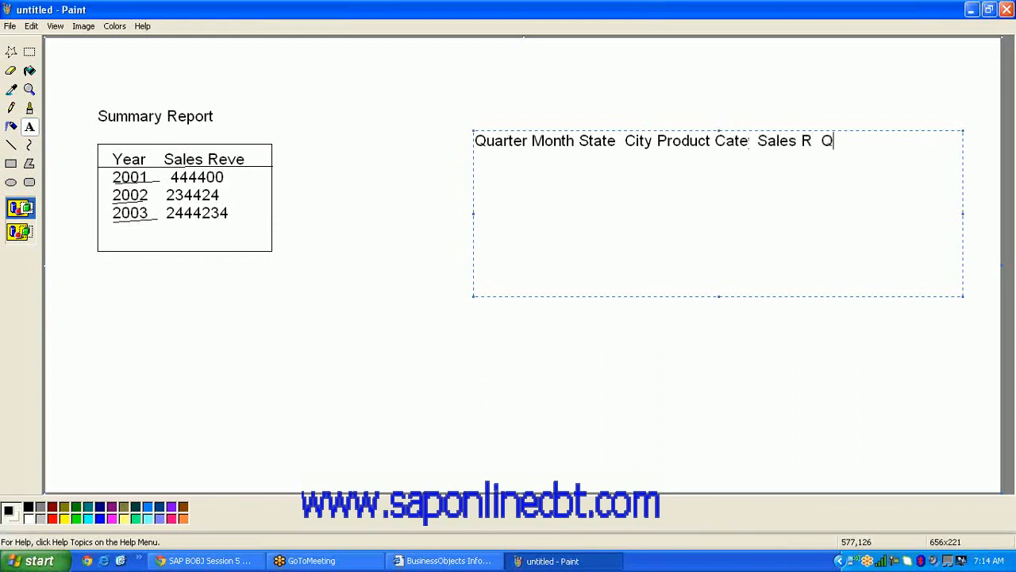
pyautogui.write('una ma')
pyautogui.press('BackSpace')
pyautogui.press('BackSpace')
pyautogui.write('in')
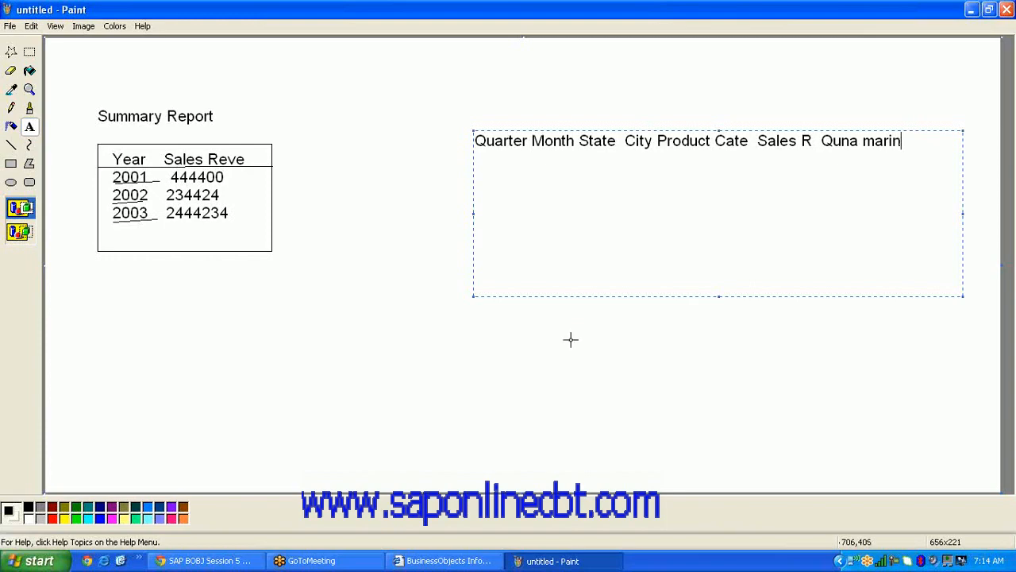
# Draw a rectangle in the Paint drawing from the detail heading row downward, enclosing the columns Quarter through Quna marin
pyautogui.click(522, 558)
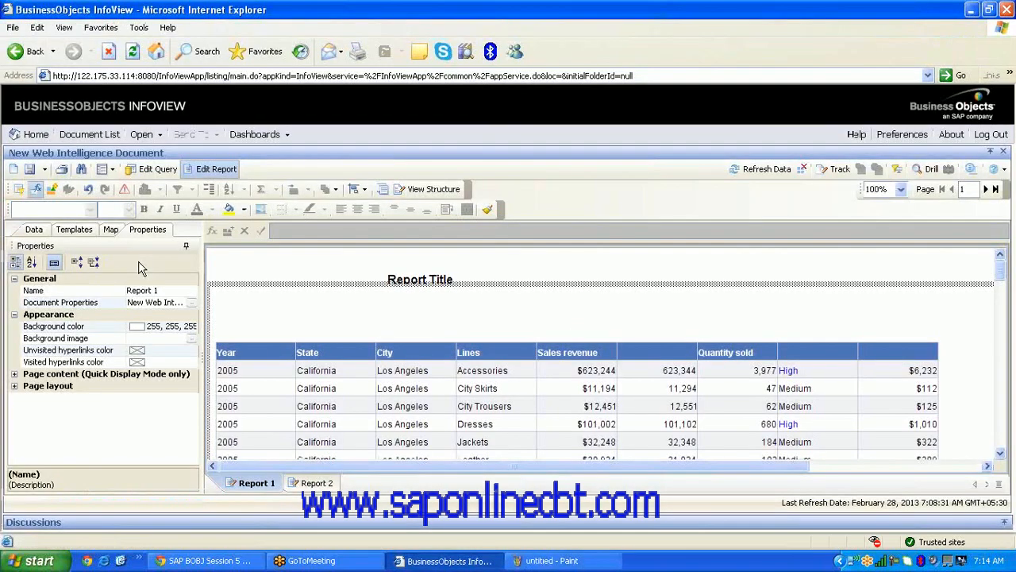
pyautogui.click(555, 561)
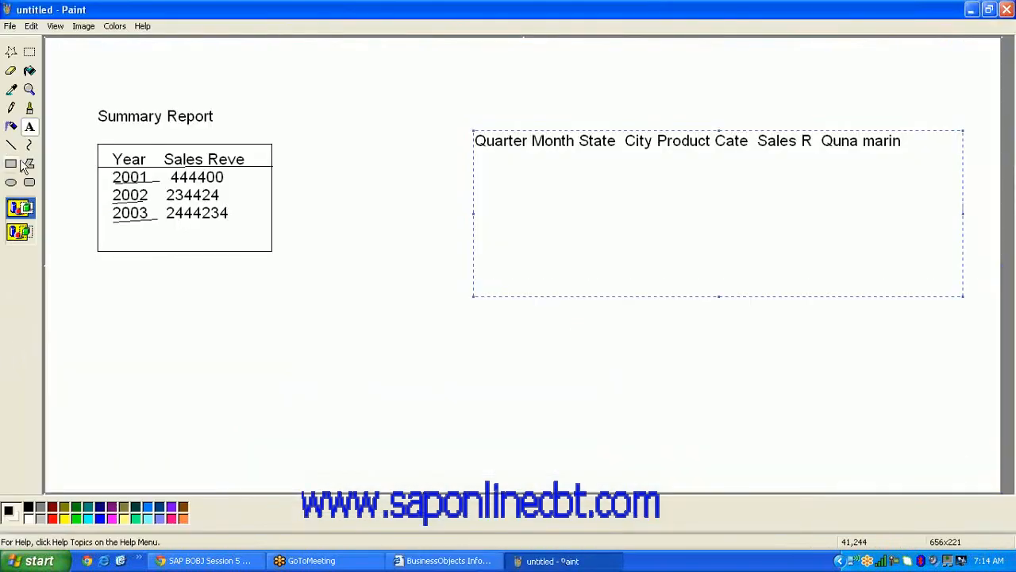
pyautogui.click(11, 164)
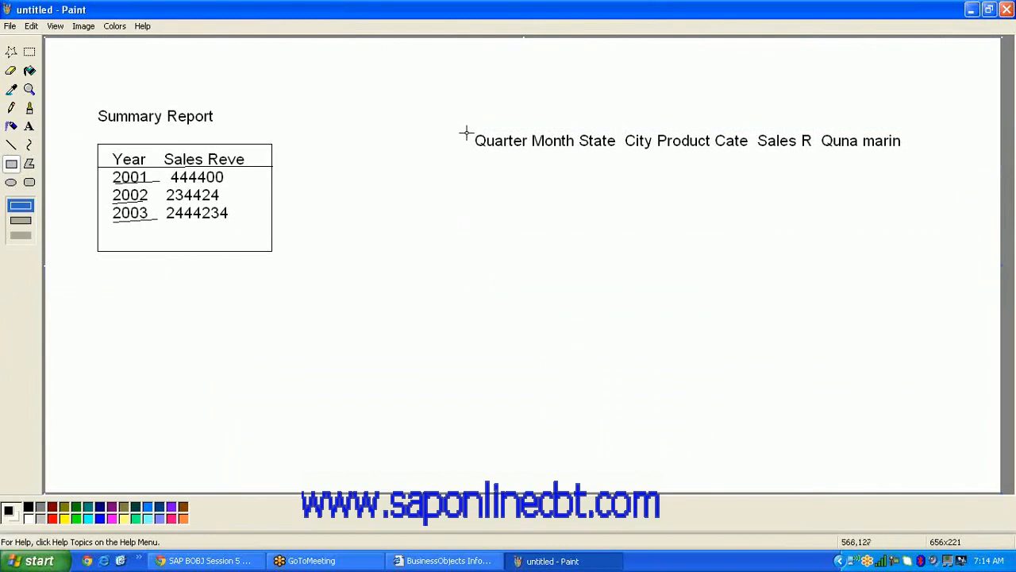
pyautogui.moveTo(461, 134); pyautogui.dragTo(968, 269)
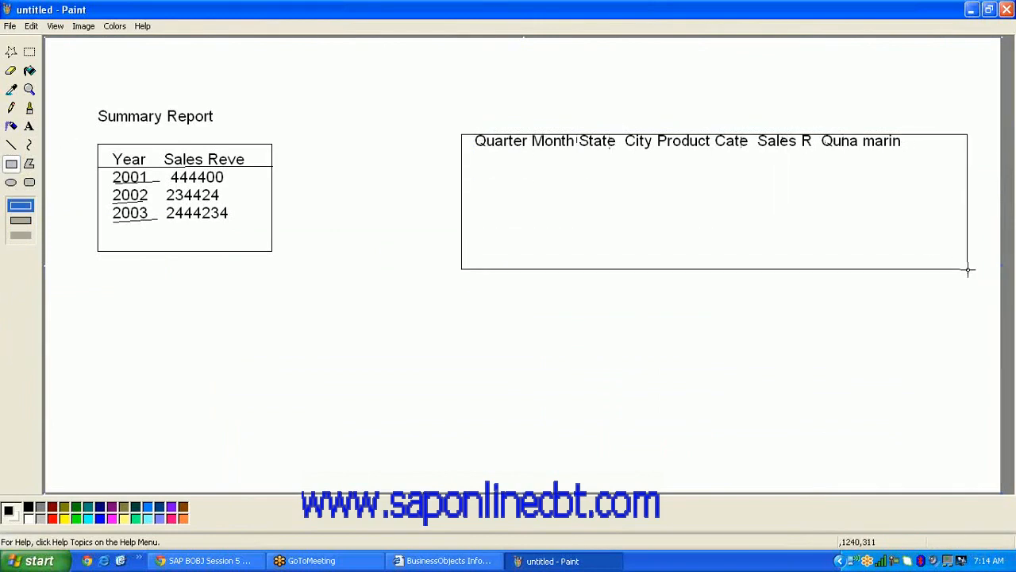
# Draw a connected line path with an arrowhead from the 2003 row of the summary table to above the detail table
pyautogui.click(11, 144)
pyautogui.moveTo(133, 223); pyautogui.dragTo(448, 45)
pyautogui.moveTo(448, 45)
pyautogui.mouseDown()
pyautogui.moveTo(468, 41)
pyautogui.moveTo(466, 64)
pyautogui.mouseUp()
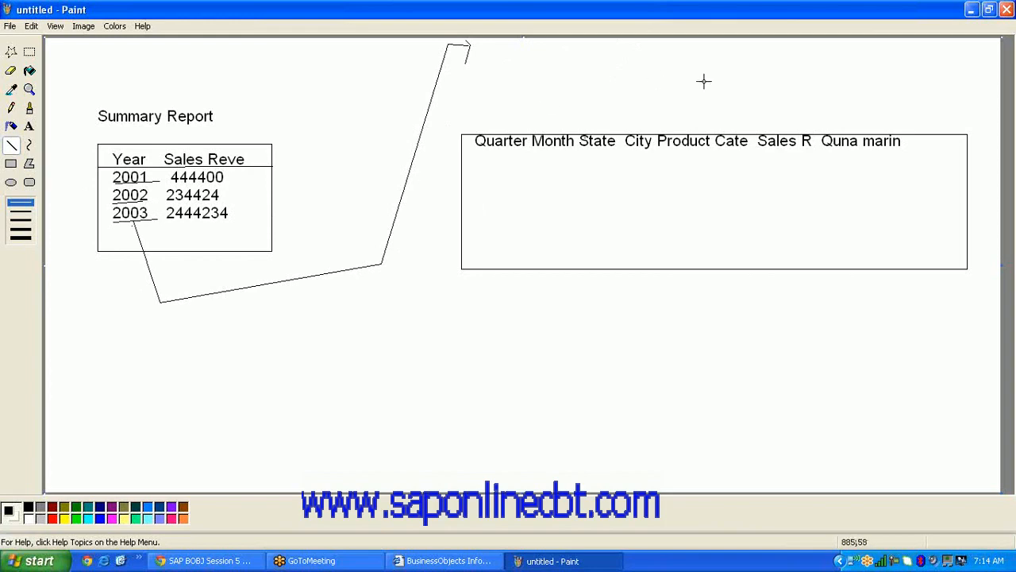
# Add the text "Enter Year :" above the detail table beside the arrowhead
pyautogui.click(29, 126)
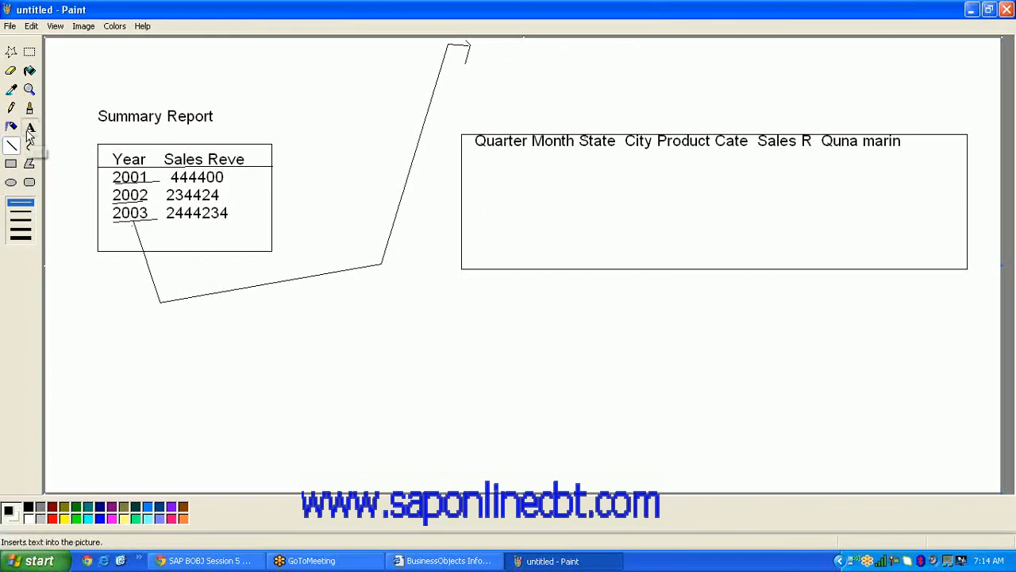
pyautogui.moveTo(529, 53); pyautogui.dragTo(743, 85)
pyautogui.write('Year')
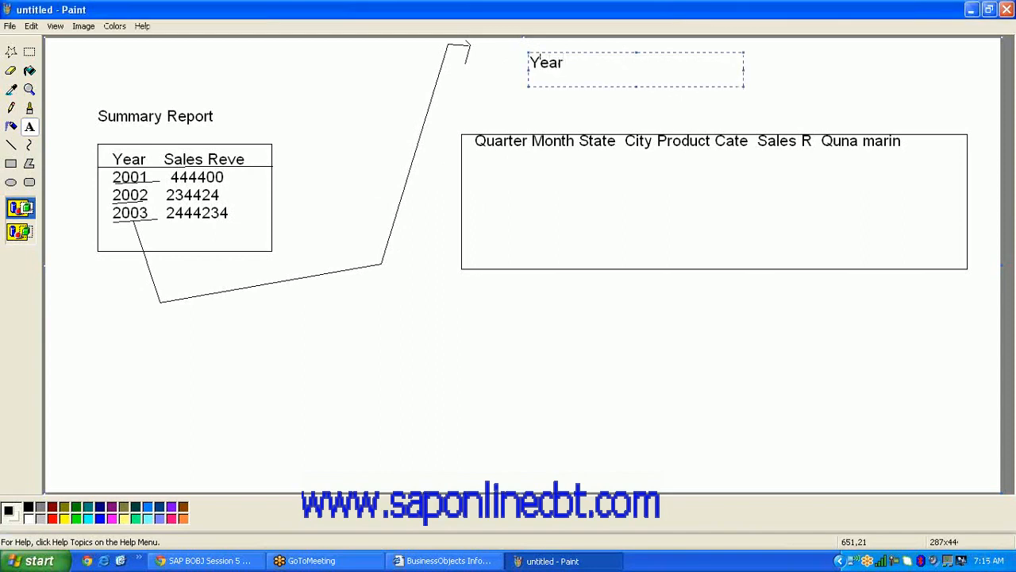
pyautogui.write('Enter')
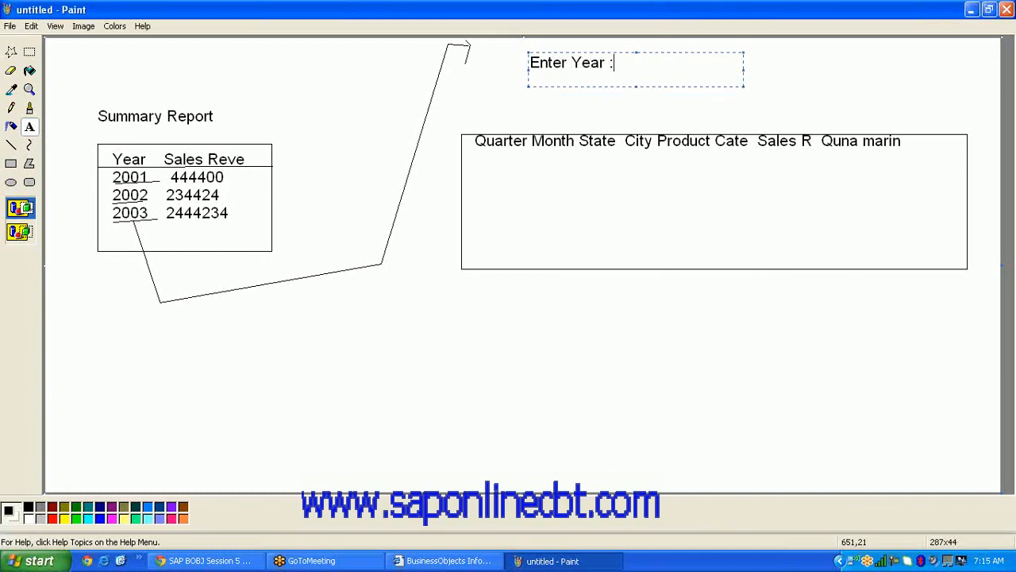
pyautogui.click(620, 373)
# Add a text box below the connecting line listing "Hyperlinkin", "Opendoc", "linkin" and "jumpin" on separate lines
pyautogui.click(560, 379)
pyautogui.click(378, 328)
pyautogui.moveTo(363, 312); pyautogui.dragTo(590, 425)
pyautogui.write('Hyp')
pyautogui.write('err')
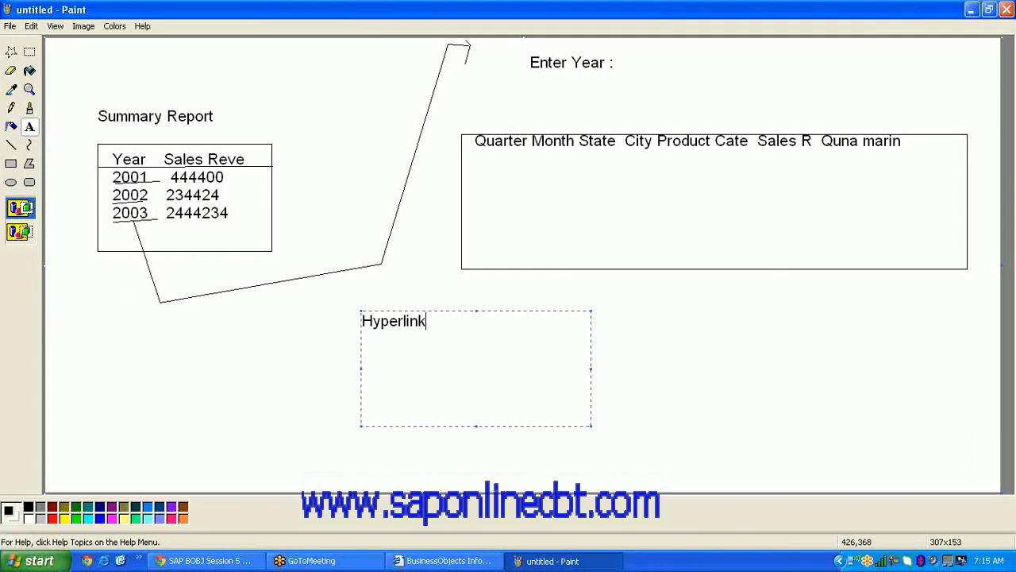
pyautogui.write('Opendoc')
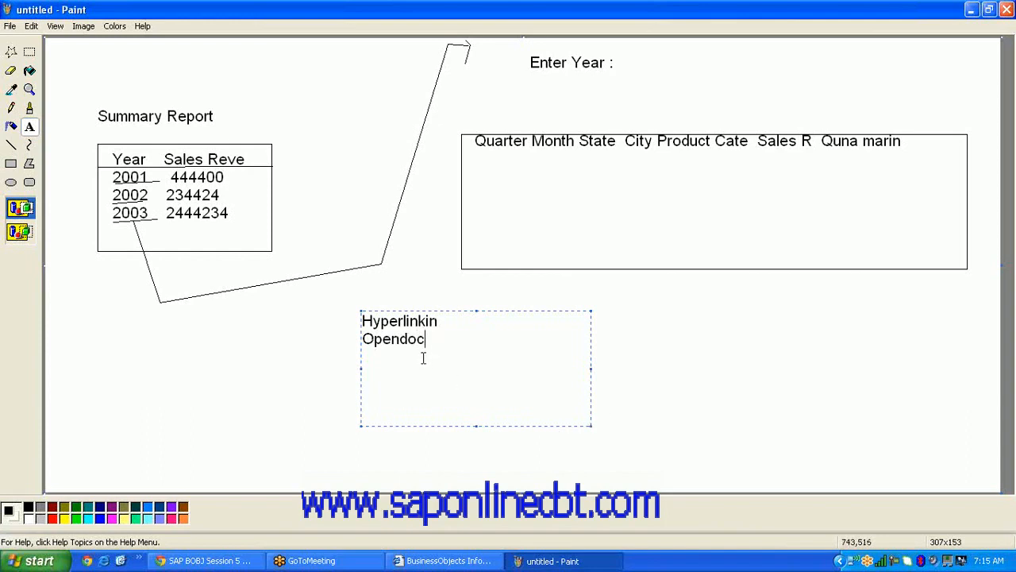
pyautogui.write('kin ')
pyautogui.write('jumpin')
pyautogui.click(603, 444)
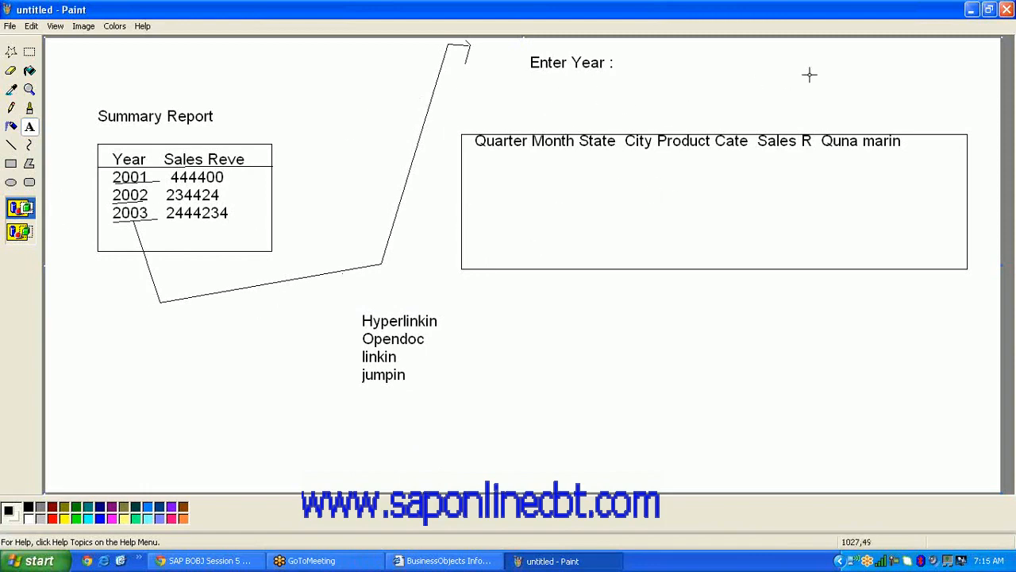
# Add the label "Back" just above the detail table's Sales R column and draw a small rectangle around it
pyautogui.click(30, 127)
pyautogui.moveTo(781, 97); pyautogui.dragTo(920, 125)
pyautogui.write('Back')
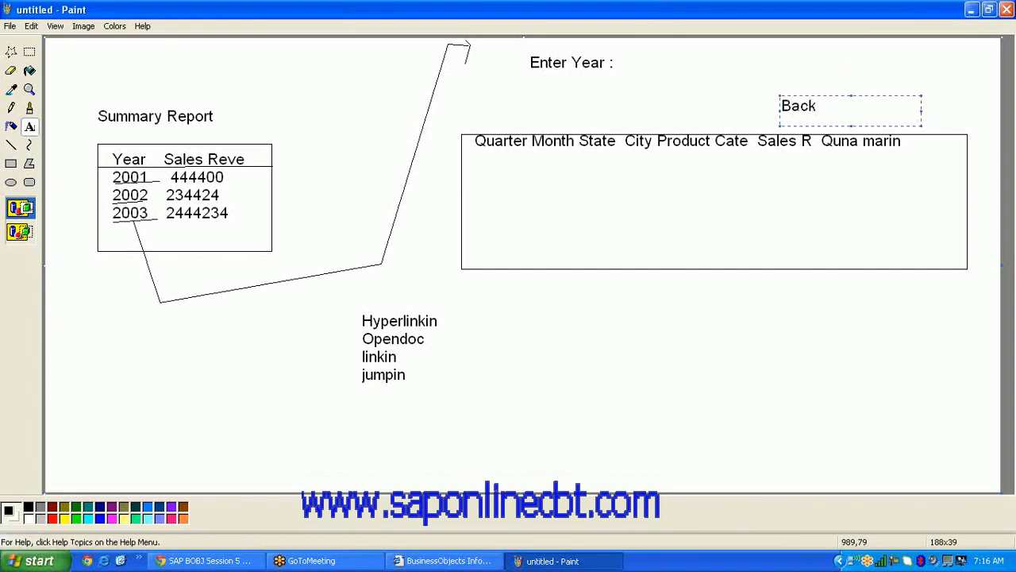
pyautogui.click(878, 284)
pyautogui.click(11, 163)
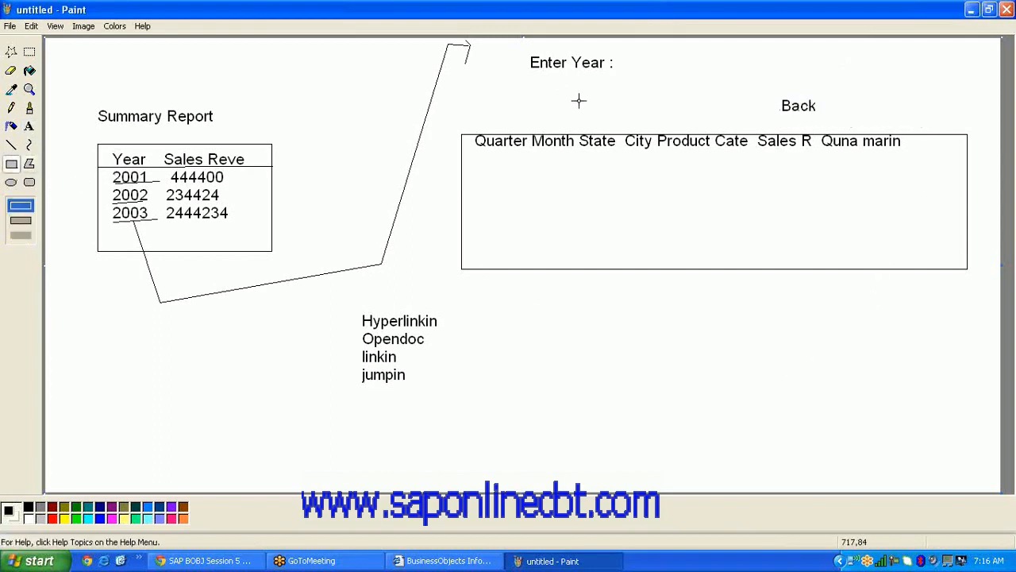
pyautogui.moveTo(771, 95); pyautogui.dragTo(825, 119)
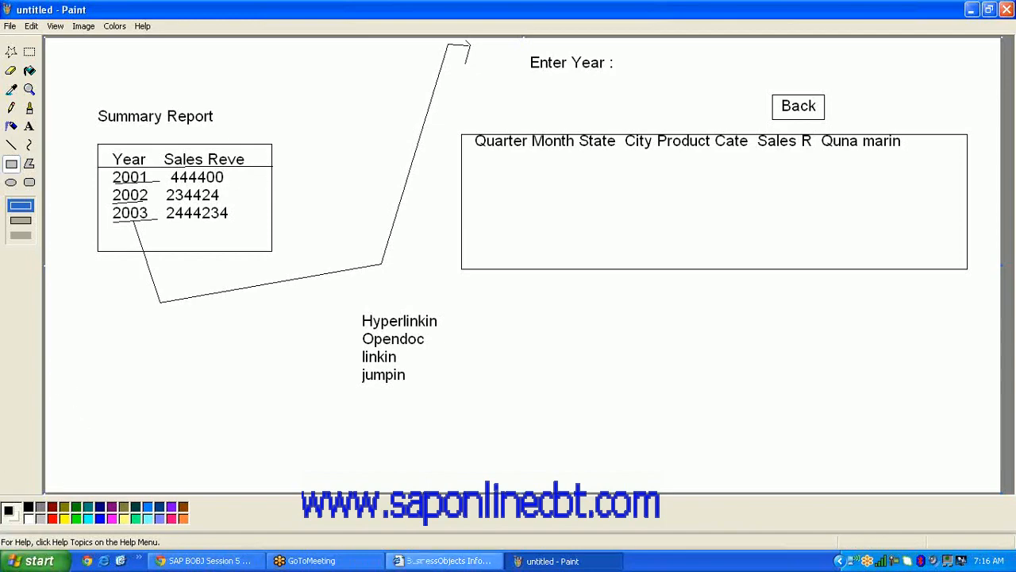
# Switch to BusinessObjects InfoView, discard the open document and create a Web Intelligence document from the eFashion universe in /webi universes
pyautogui.click(475, 562)
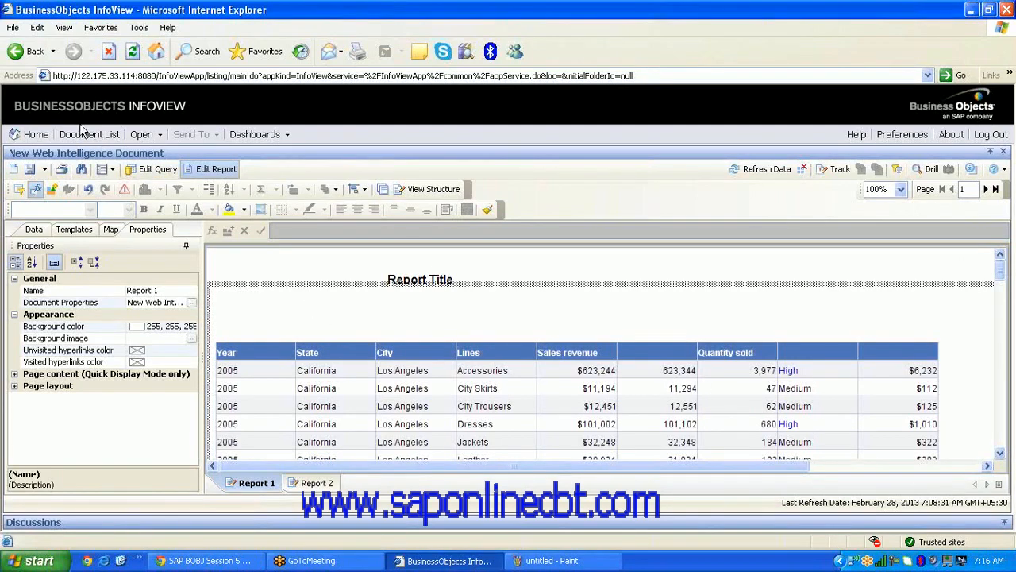
pyautogui.click(85, 137)
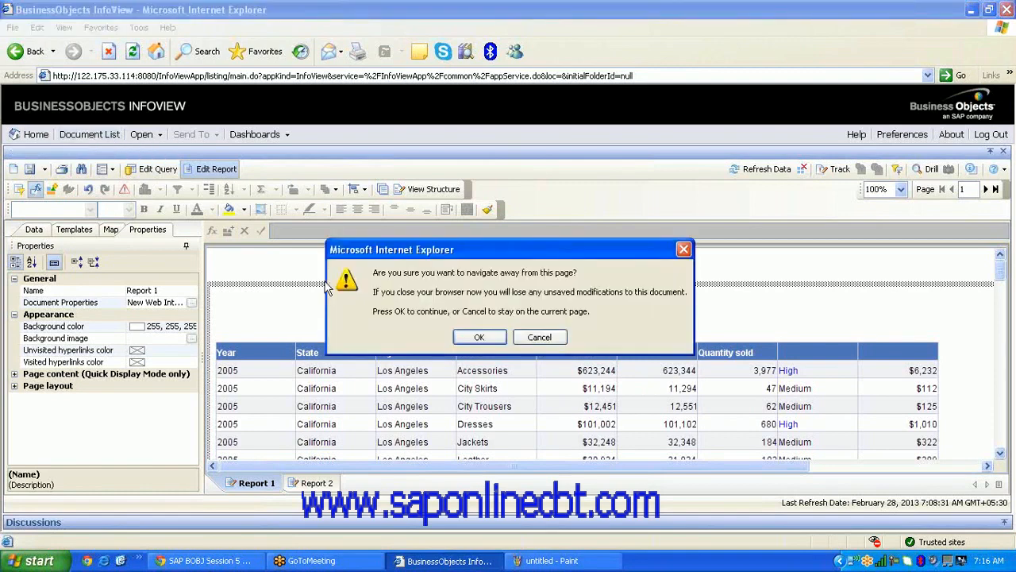
pyautogui.click(483, 335)
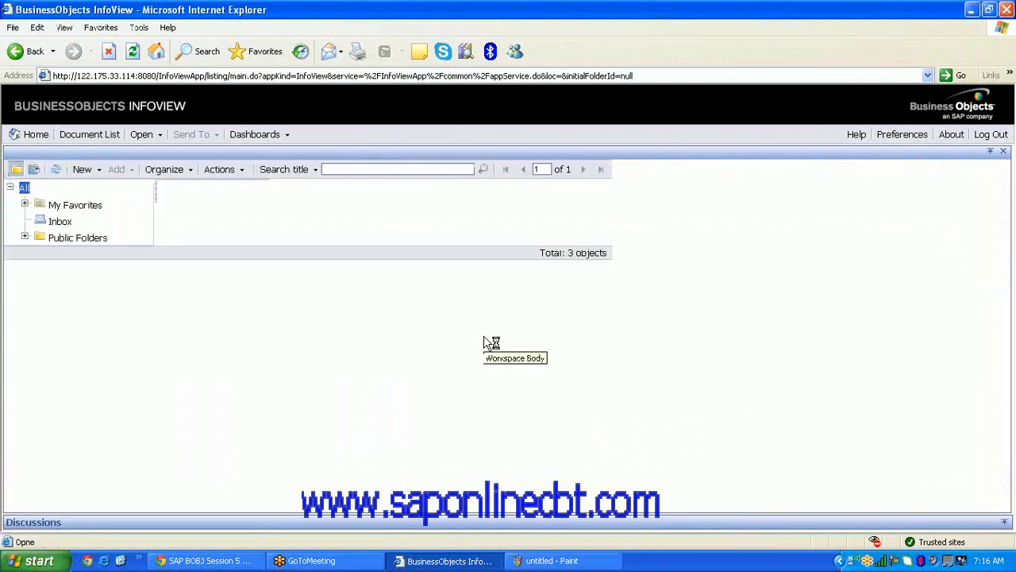
pyautogui.click(99, 170)
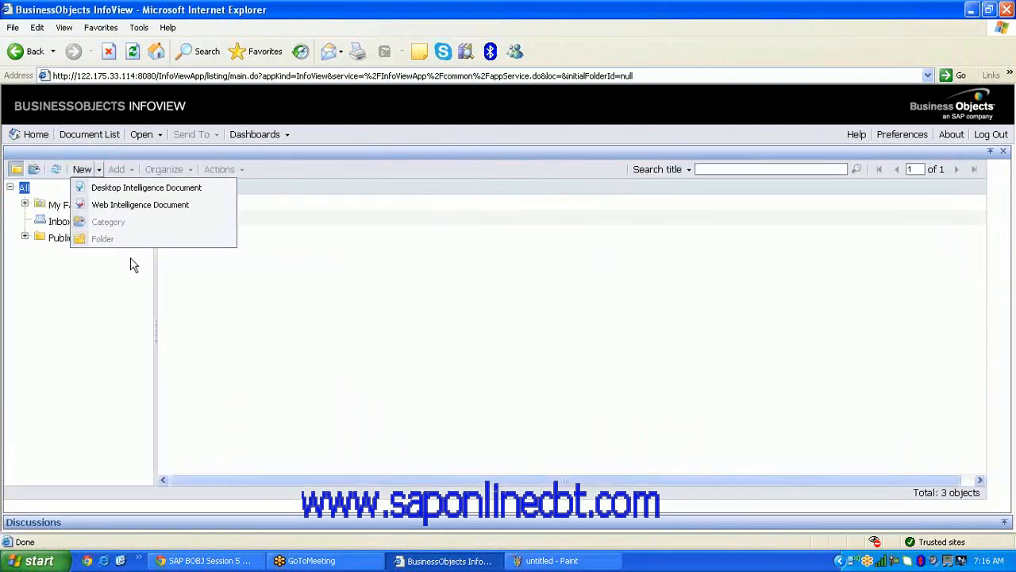
pyautogui.click(156, 208)
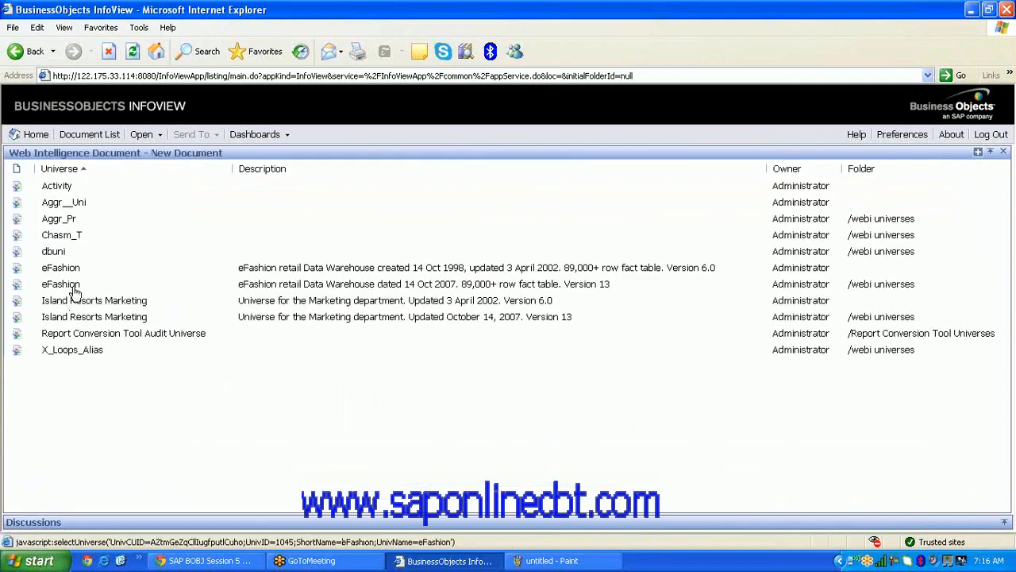
pyautogui.click(73, 286)
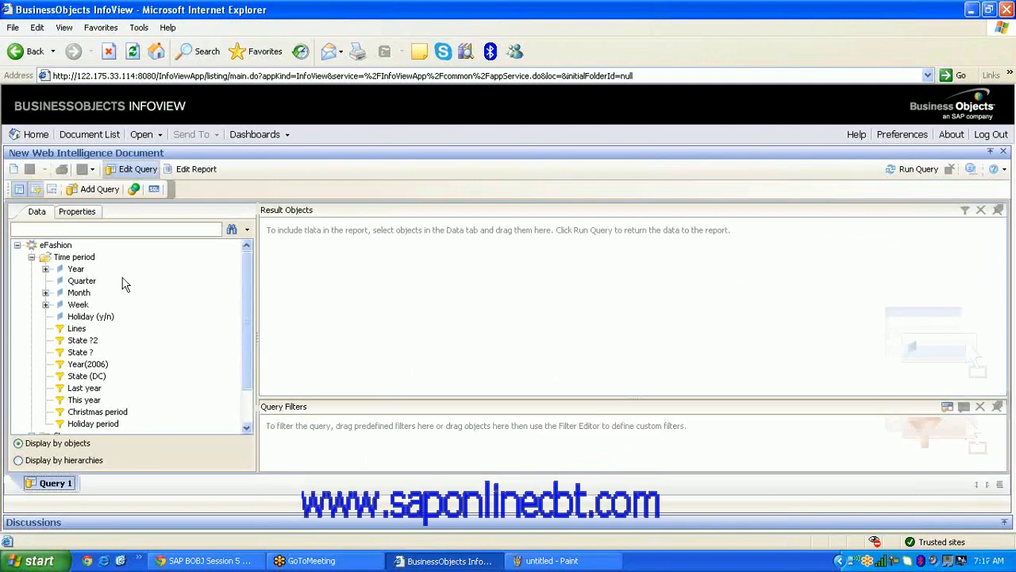
# Add Year and Sales revenue to the query's result objects and run the query
pyautogui.doubleClick(75, 268)
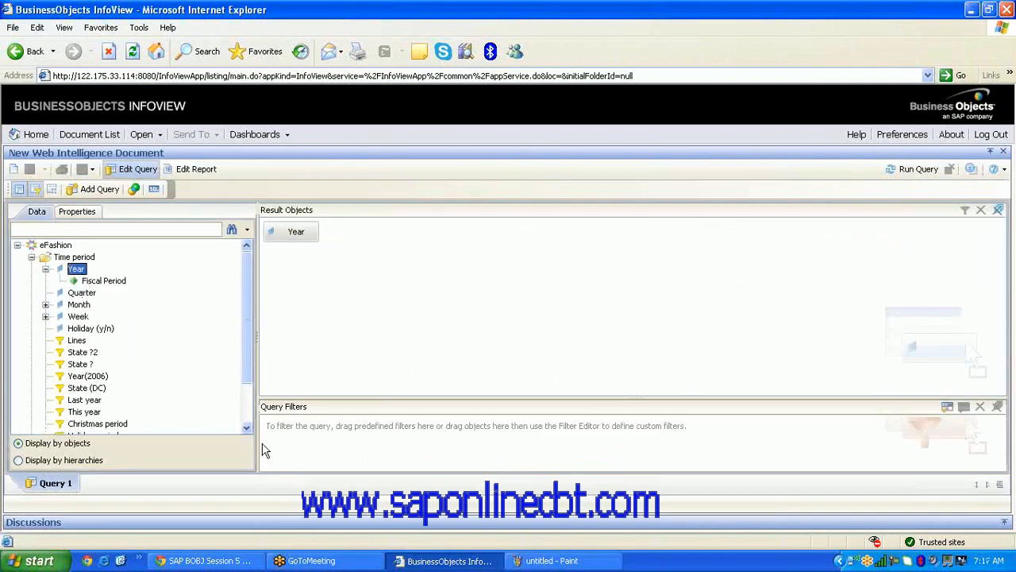
pyautogui.click(247, 406)
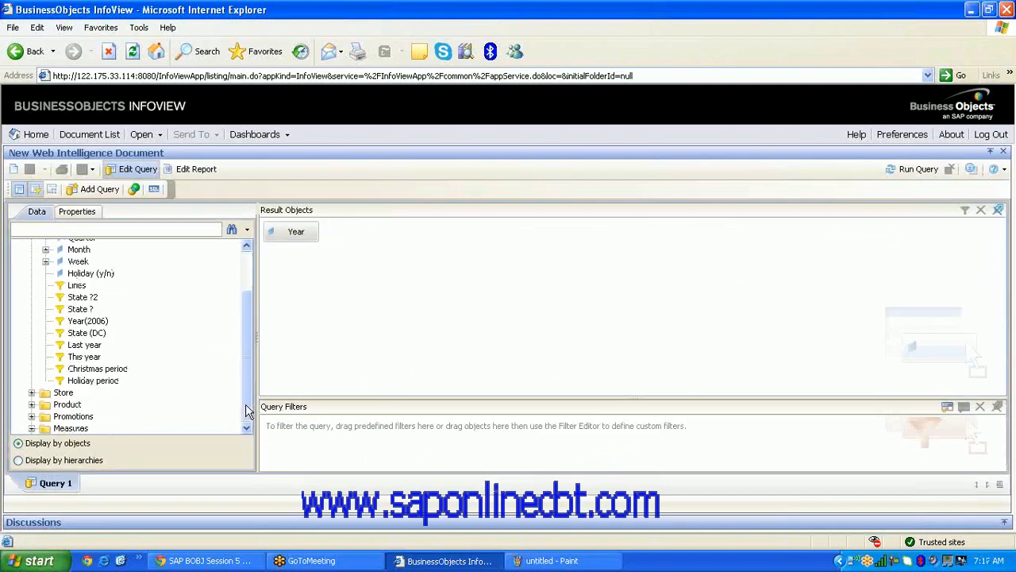
pyautogui.click(32, 428)
pyautogui.click(99, 393)
pyautogui.doubleClick(100, 393)
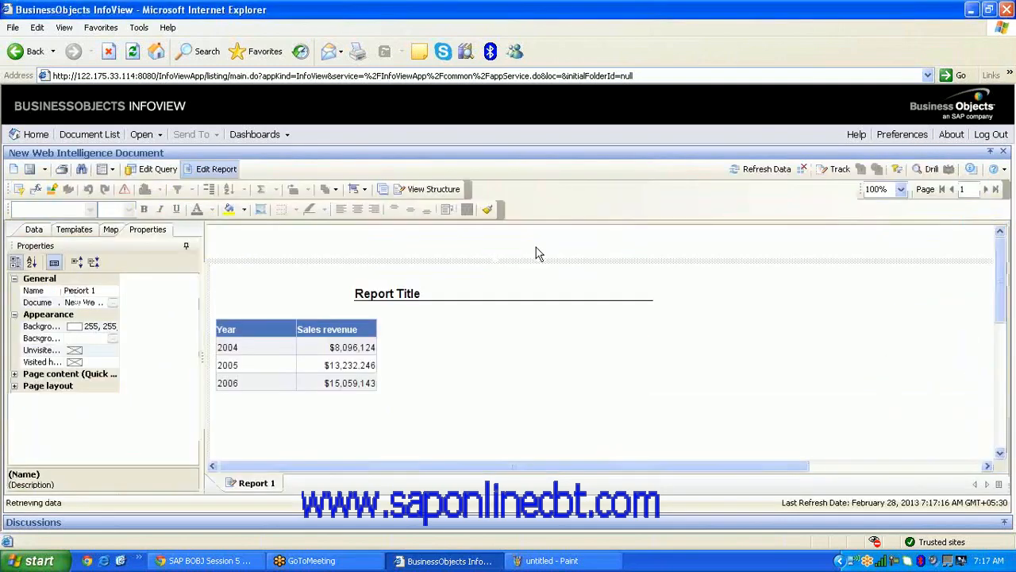
# Move the report title up into the page header area and shift the Year and Sales revenue table slightly right
pyautogui.click(479, 287)
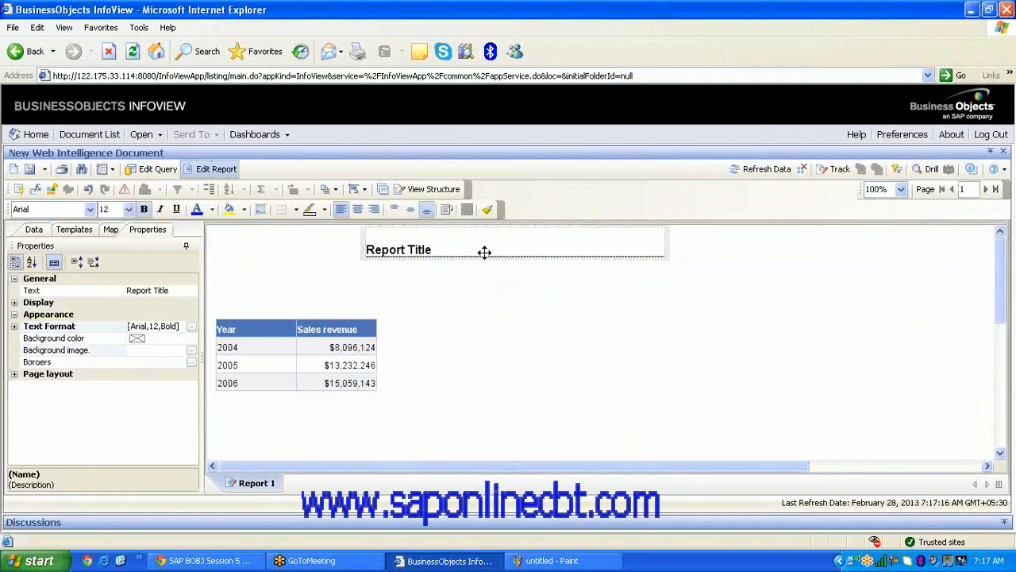
pyautogui.click(315, 315)
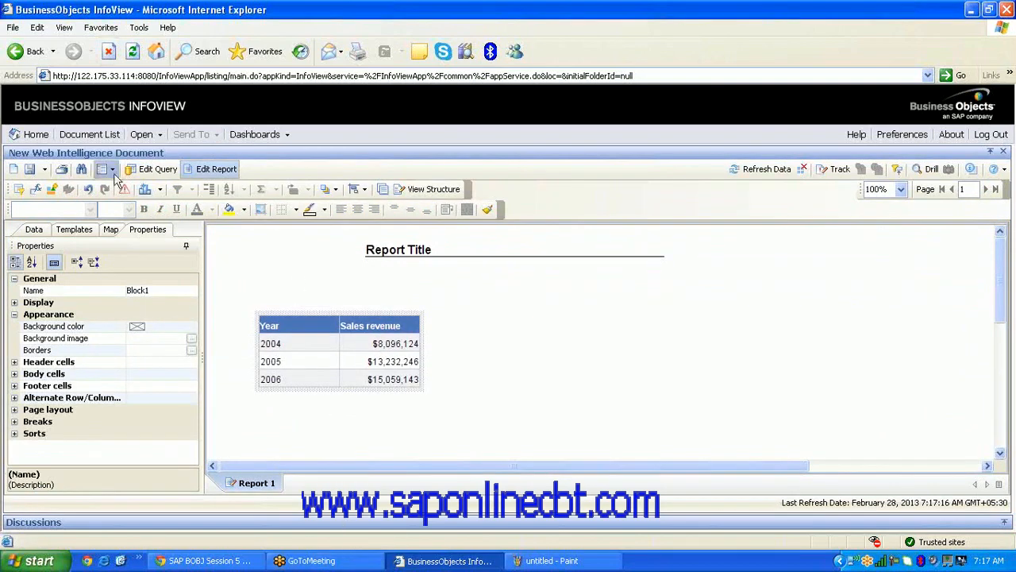
# Save the document as "Summary Report" in the Weekend public folder
pyautogui.click(44, 169)
pyautogui.click(62, 191)
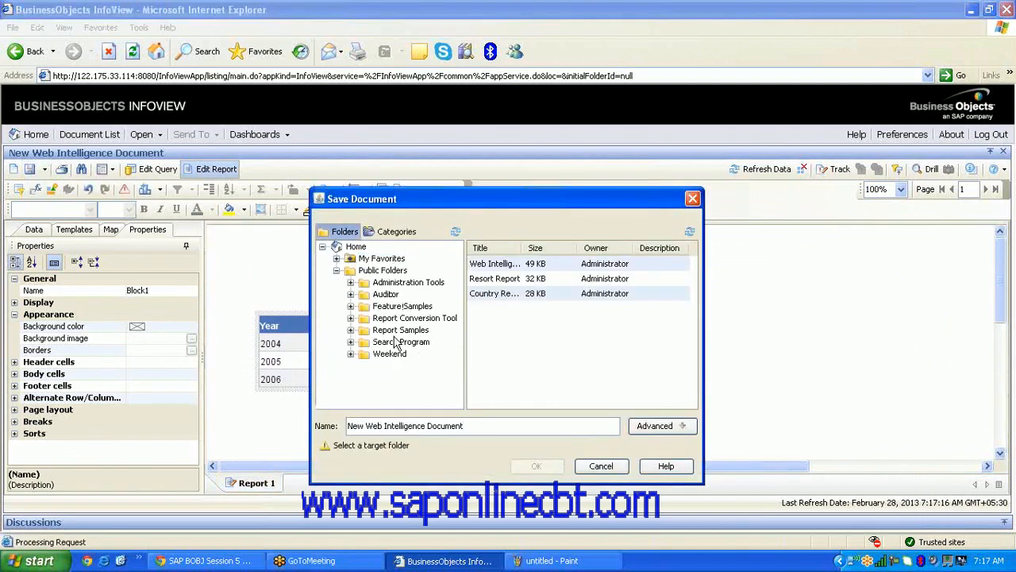
pyautogui.click(401, 352)
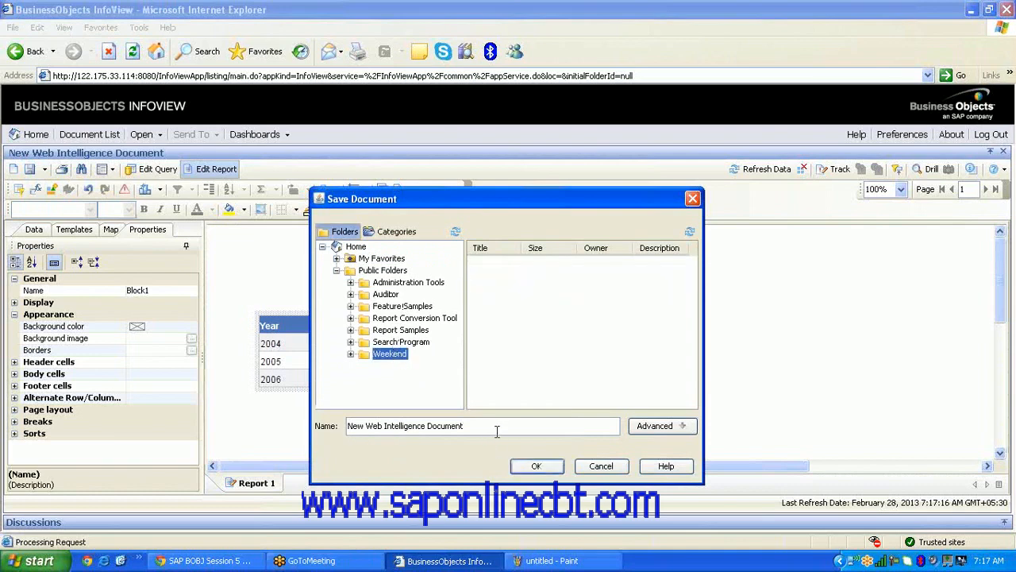
pyautogui.moveTo(497, 431); pyautogui.dragTo(309, 414)
pyautogui.write('Summary Report')
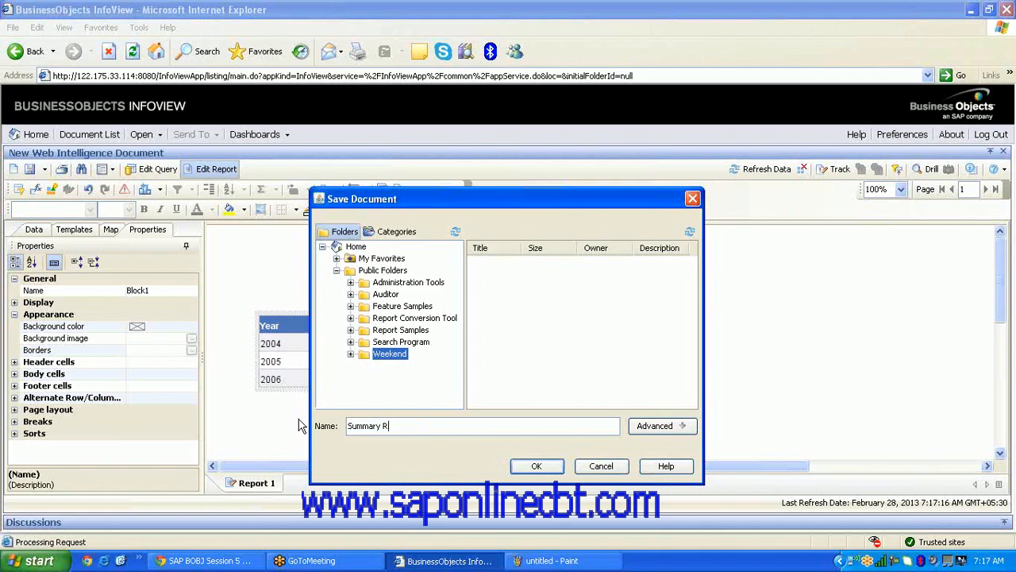
pyautogui.click(556, 467)
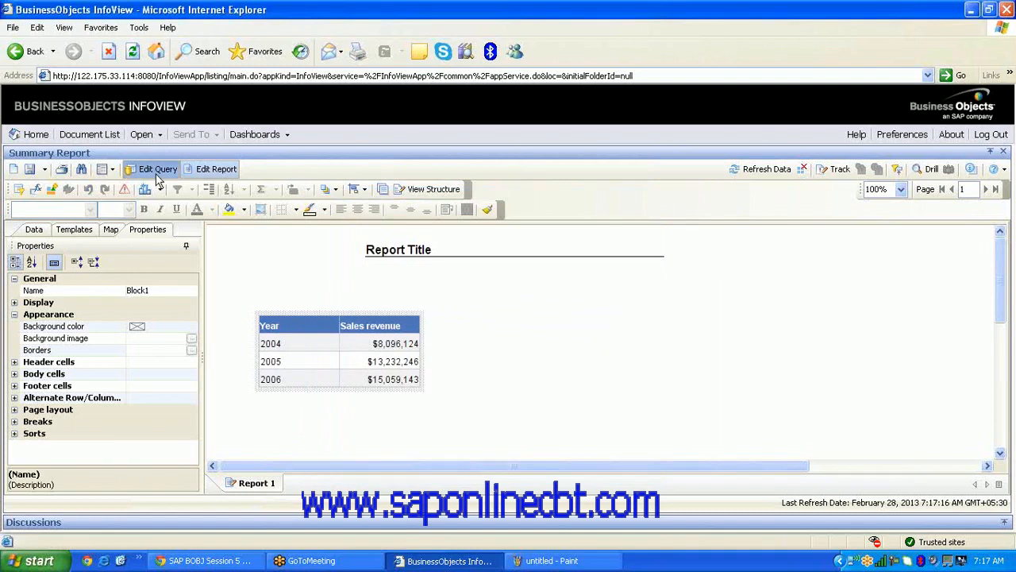
# Reopen the report's query and add a filter on Year that takes its value from a prompt
pyautogui.click(156, 176)
pyautogui.moveTo(288, 234); pyautogui.dragTo(310, 435)
pyautogui.click(416, 430)
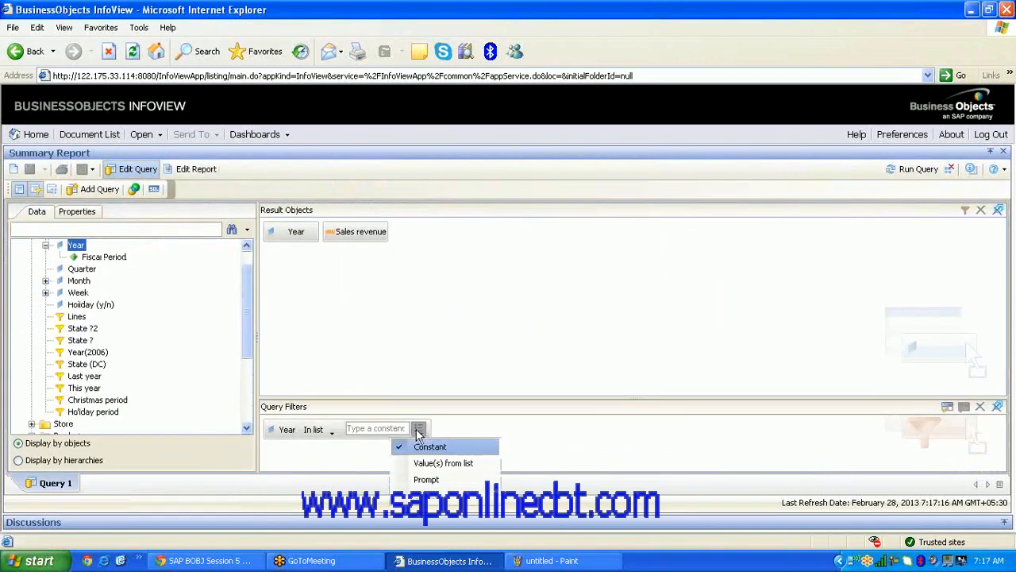
pyautogui.click(422, 477)
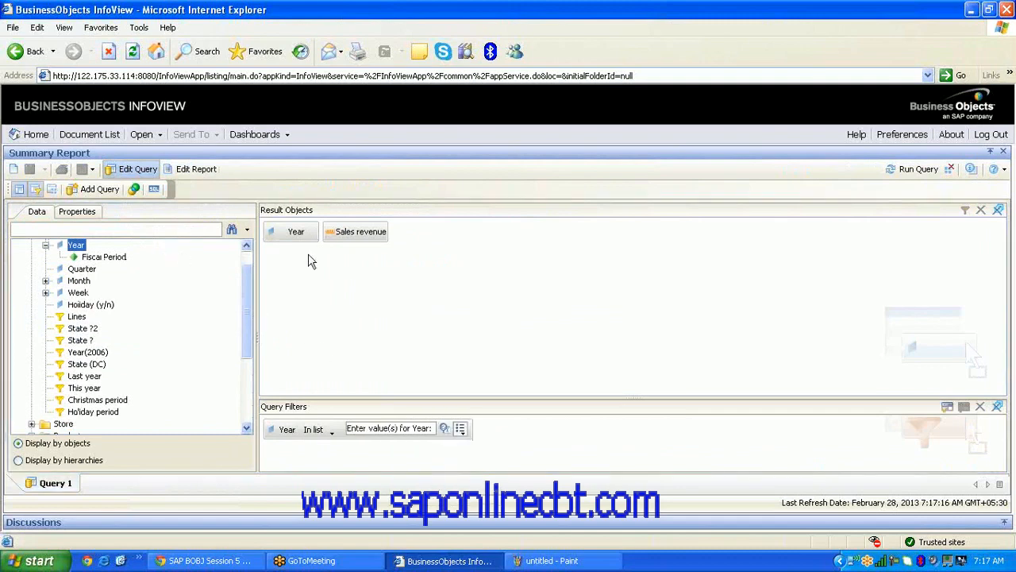
# Set the Year filter's operator to Equal to, make its value a prompt again and select the prompt text
pyautogui.click(338, 431)
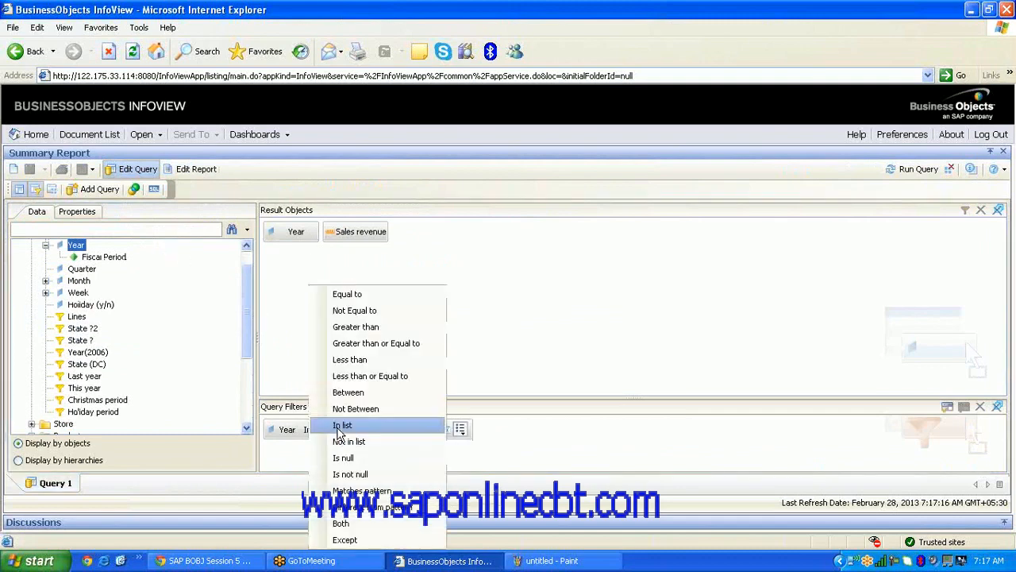
pyautogui.click(347, 294)
pyautogui.click(428, 428)
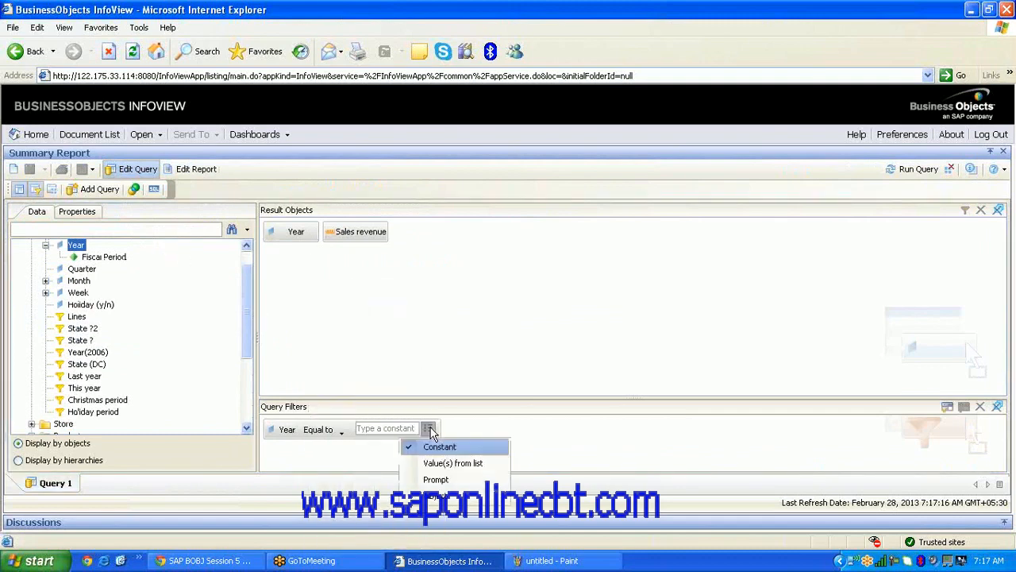
pyautogui.click(449, 479)
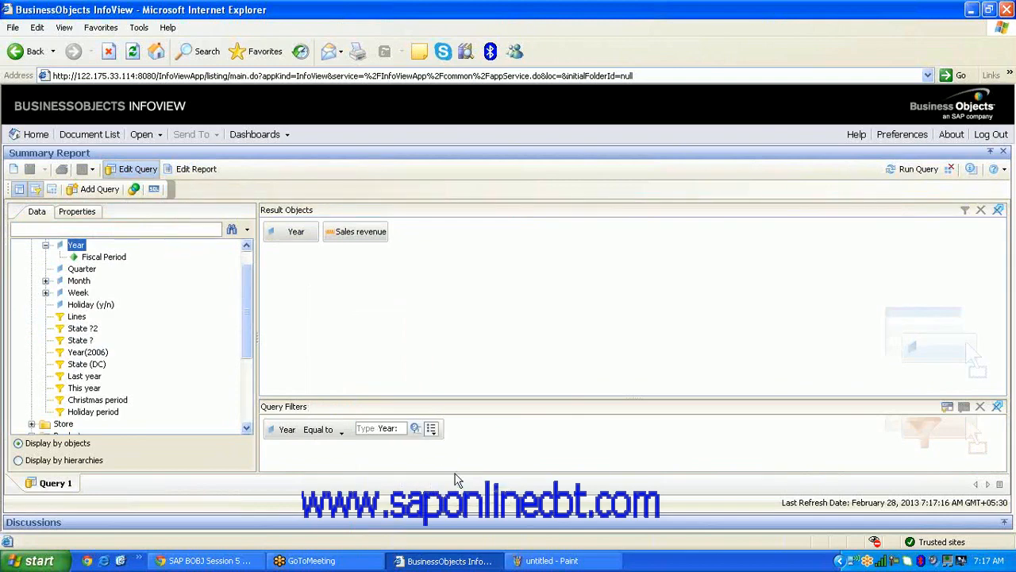
pyautogui.click(401, 428)
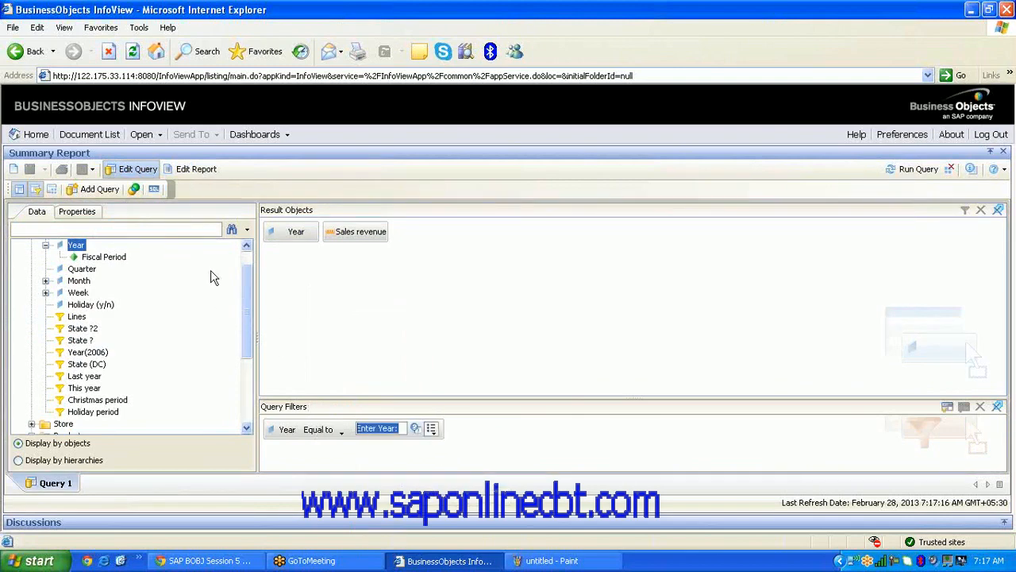
# Replace the Year and Sales revenue result objects of the query with Quarter and Month
pyautogui.moveTo(304, 230); pyautogui.dragTo(140, 285)
pyautogui.moveTo(289, 232); pyautogui.dragTo(223, 320)
pyautogui.scroll(5, 250, 325)
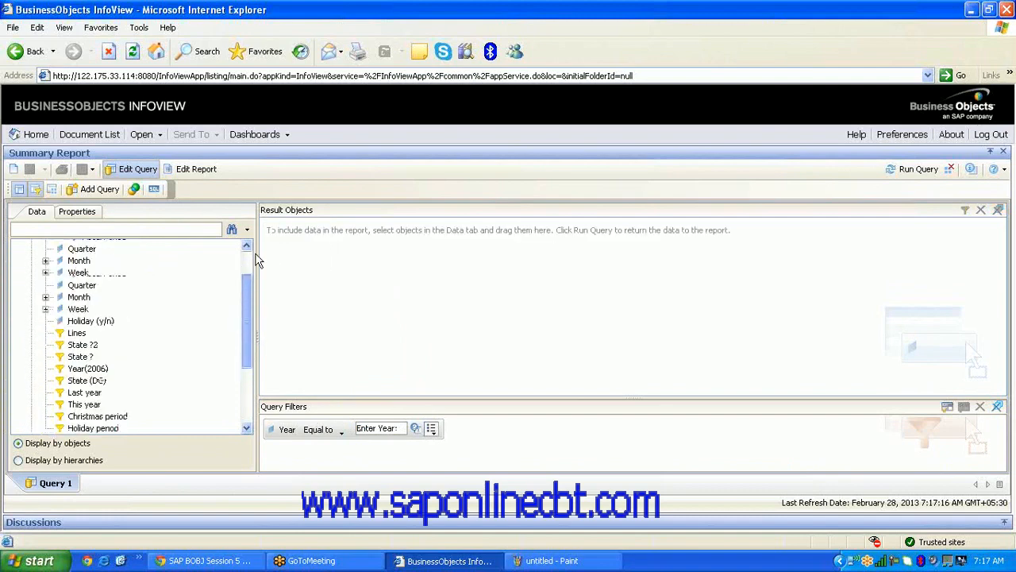
pyautogui.click(83, 293)
pyautogui.doubleClick(81, 294)
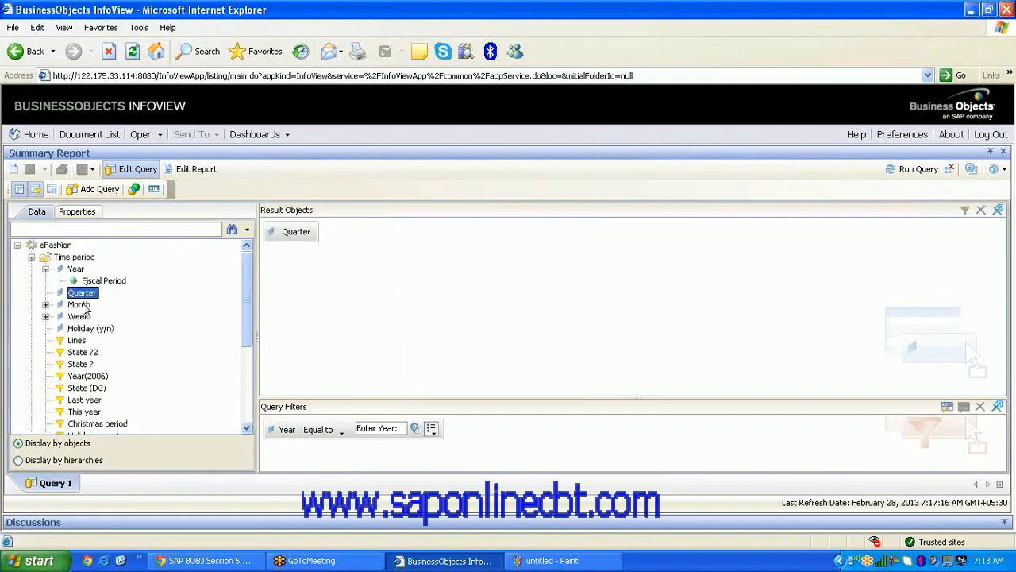
pyautogui.doubleClick(80, 304)
# Add State and City from the Store class and Lines and Category from the Product class to the result objects
pyautogui.scroll(-5, 245, 405)
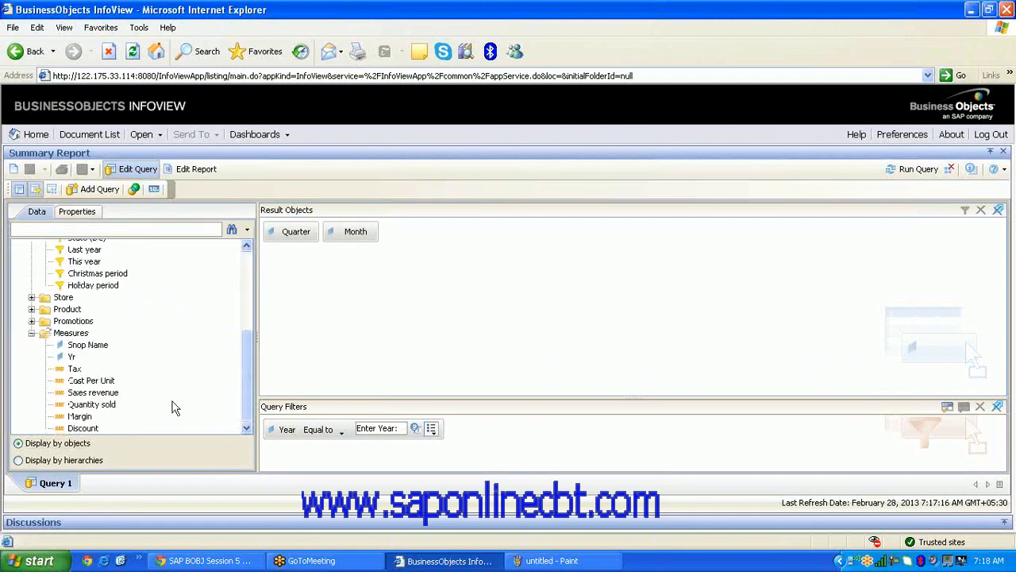
pyautogui.click(31, 297)
pyautogui.doubleClick(73, 310)
pyautogui.doubleClick(74, 320)
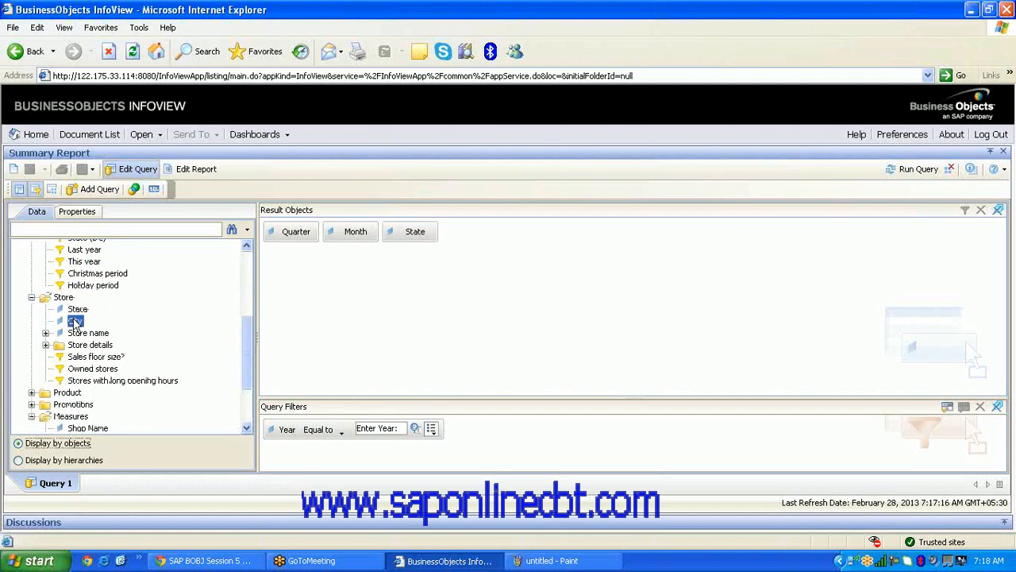
pyautogui.scroll(-1, 247, 381)
pyautogui.scroll(-3, 246, 381)
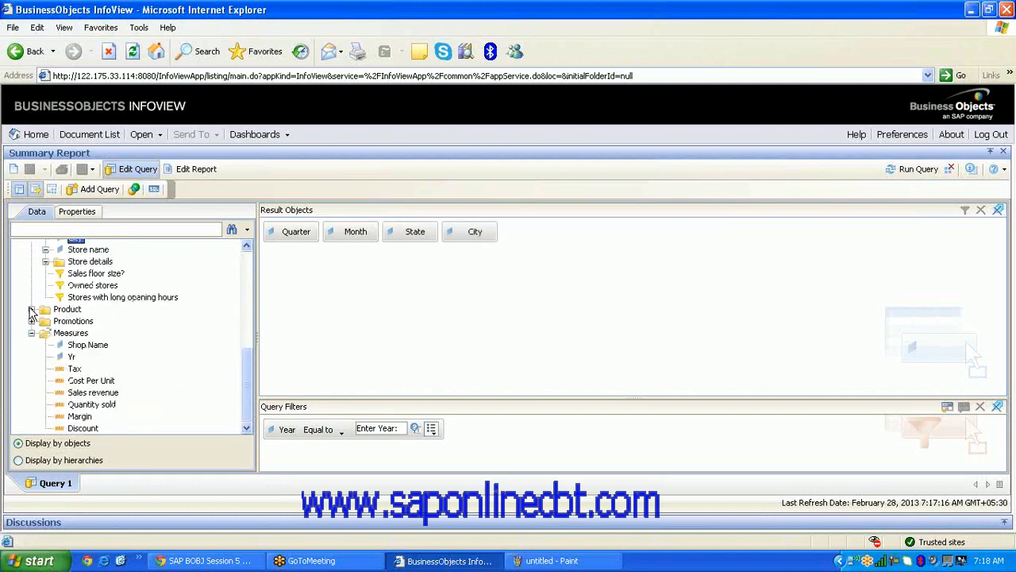
pyautogui.click(31, 310)
pyautogui.doubleClick(77, 309)
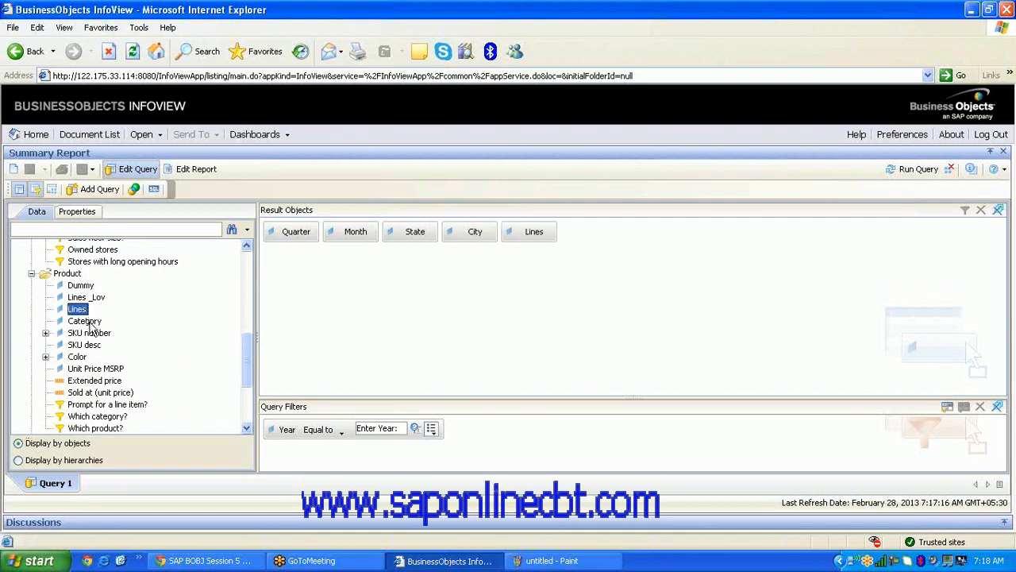
pyautogui.doubleClick(84, 321)
# Add the measures Sales revenue, Quantity sold and Margin to the result objects
pyautogui.scroll(-3, 243, 419)
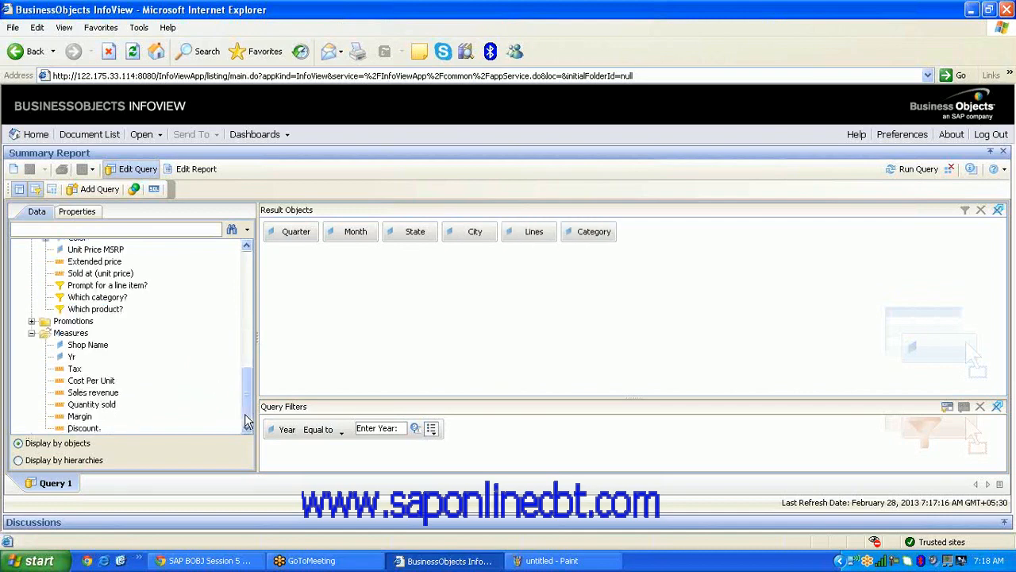
pyautogui.doubleClick(99, 393)
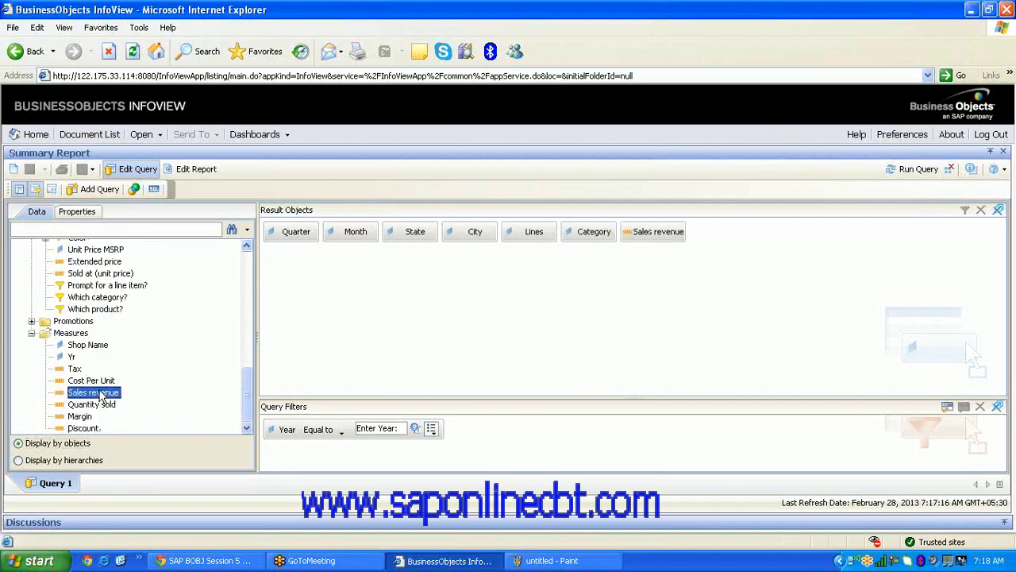
pyautogui.doubleClick(102, 405)
pyautogui.click(92, 418)
pyautogui.doubleClick(92, 419)
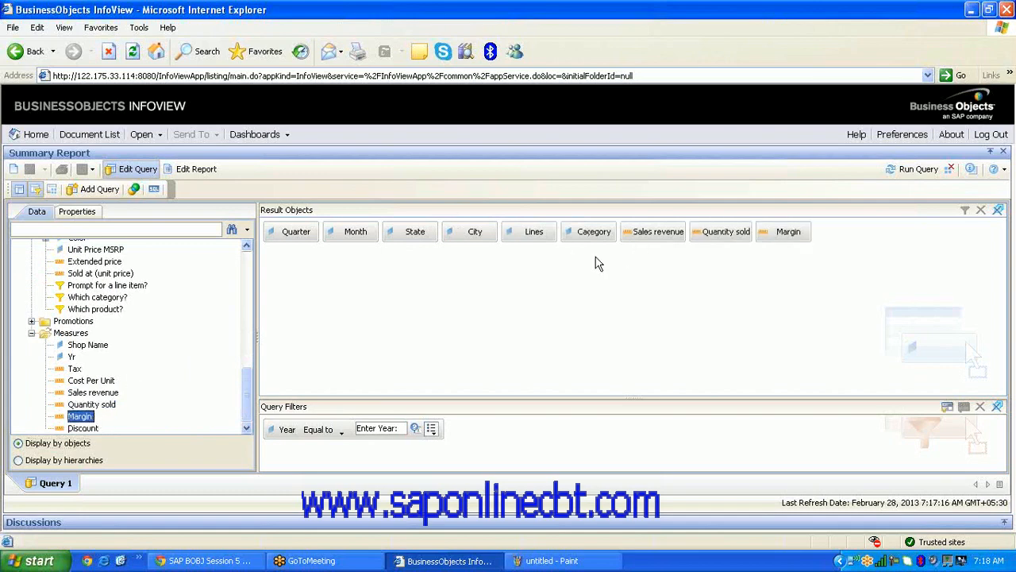
# Run the query with 2004 as the value of the Enter Year prompt
pyautogui.click(906, 170)
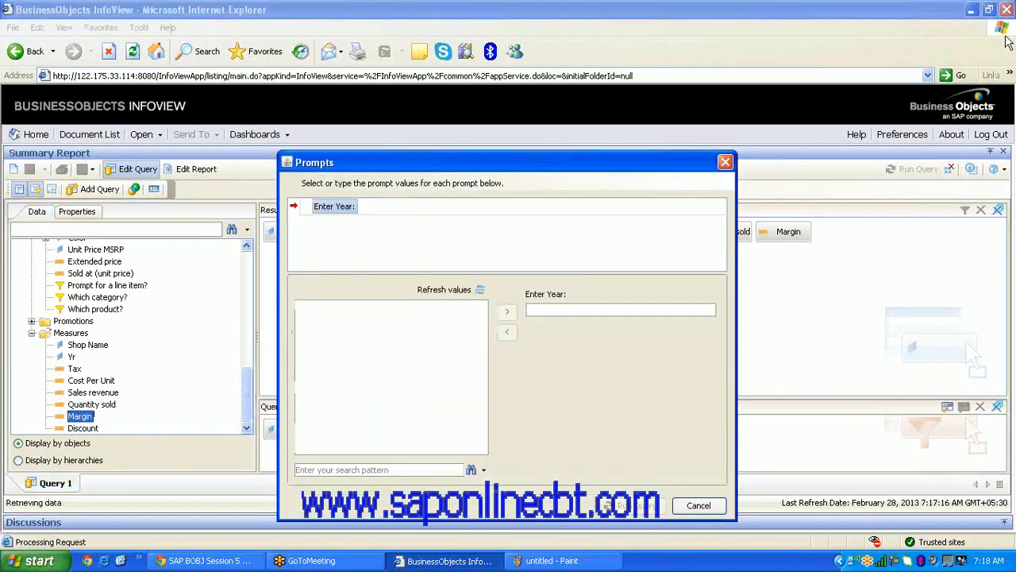
pyautogui.doubleClick(310, 321)
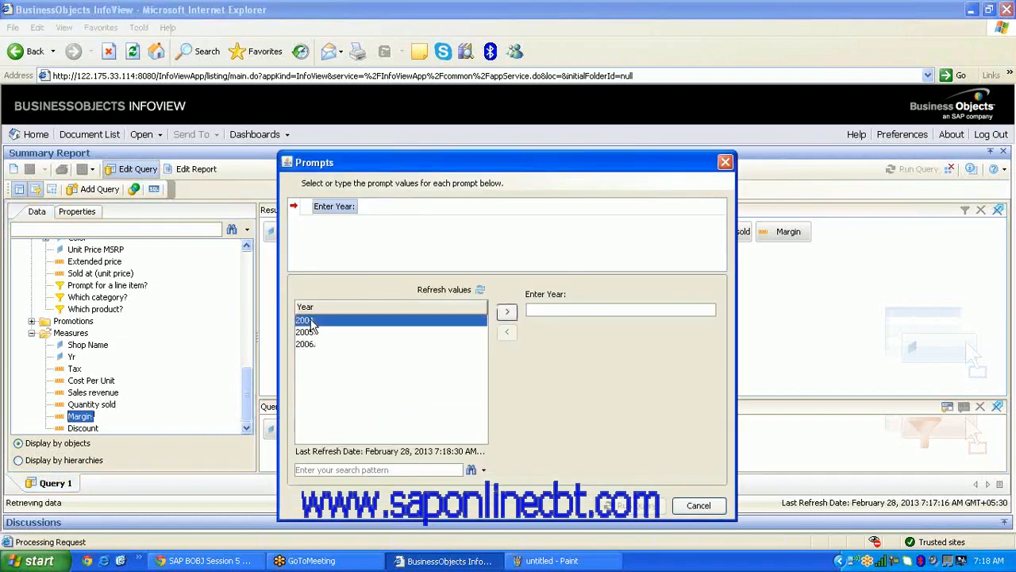
pyautogui.click(639, 506)
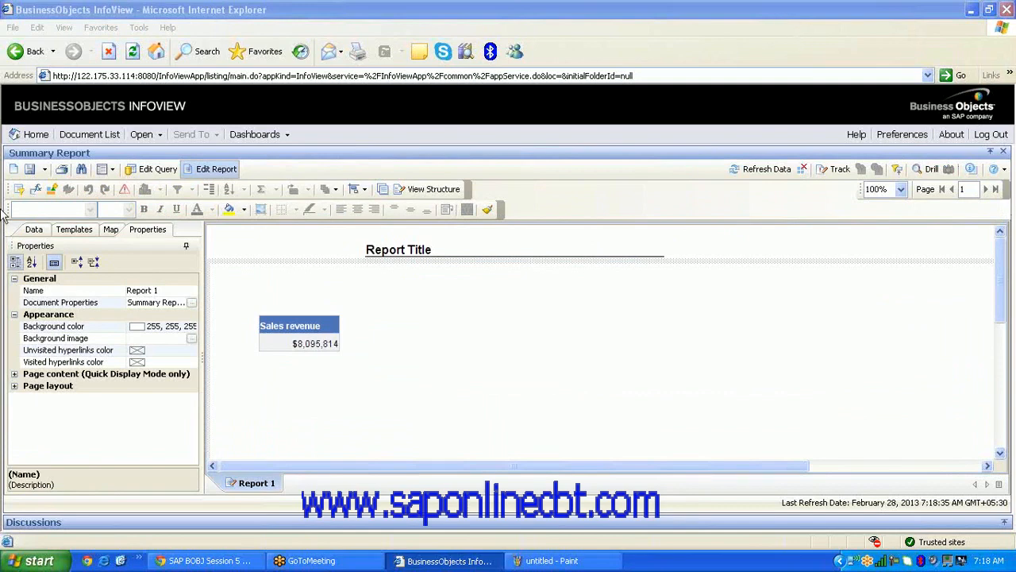
# Insert Quarter, Month and Lines columns ahead of Sales revenue in the report table
pyautogui.click(36, 230)
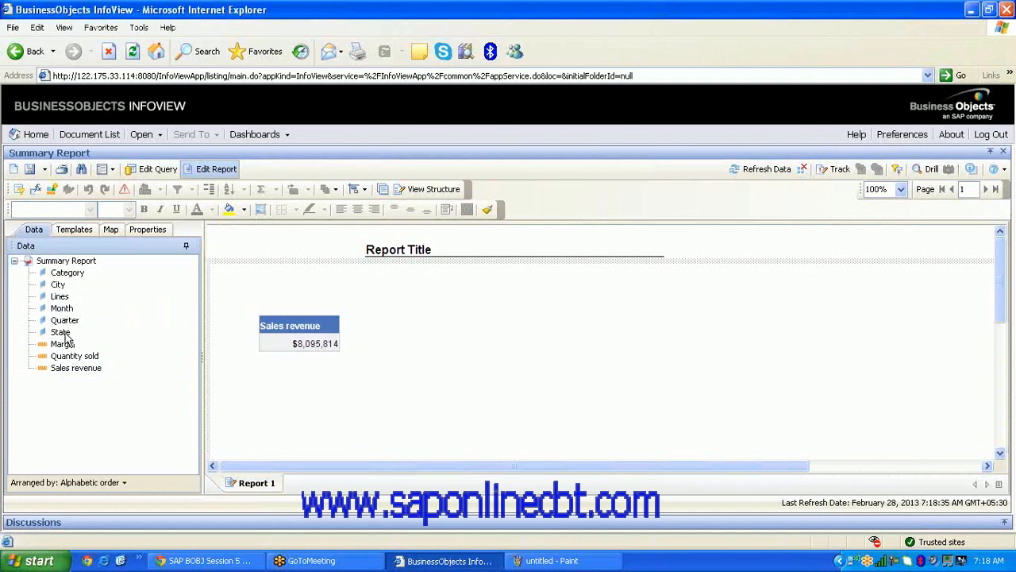
pyautogui.moveTo(71, 315); pyautogui.dragTo(264, 330)
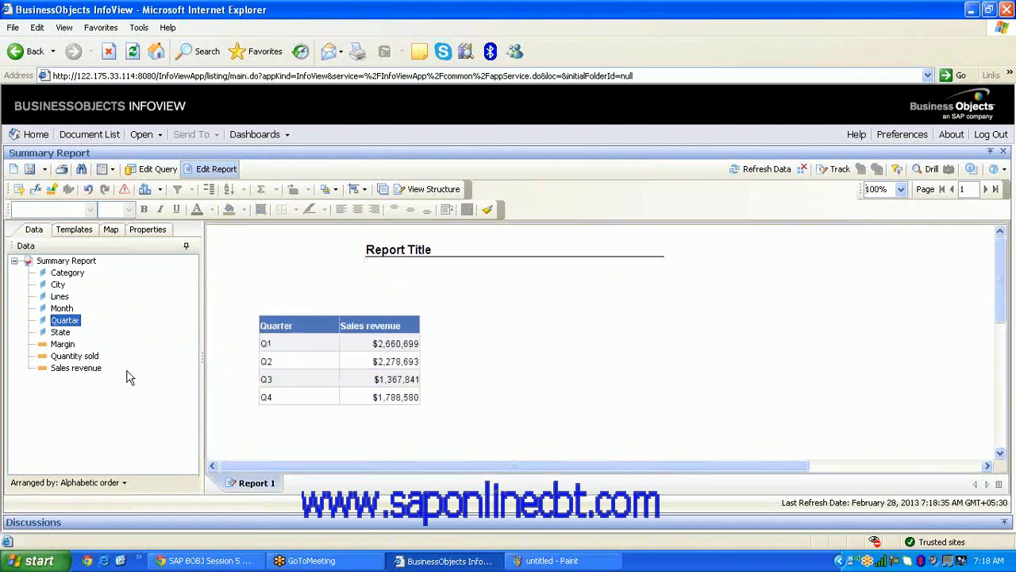
pyautogui.moveTo(75, 310); pyautogui.dragTo(336, 325)
pyautogui.click(61, 297)
pyautogui.moveTo(61, 298); pyautogui.dragTo(416, 329)
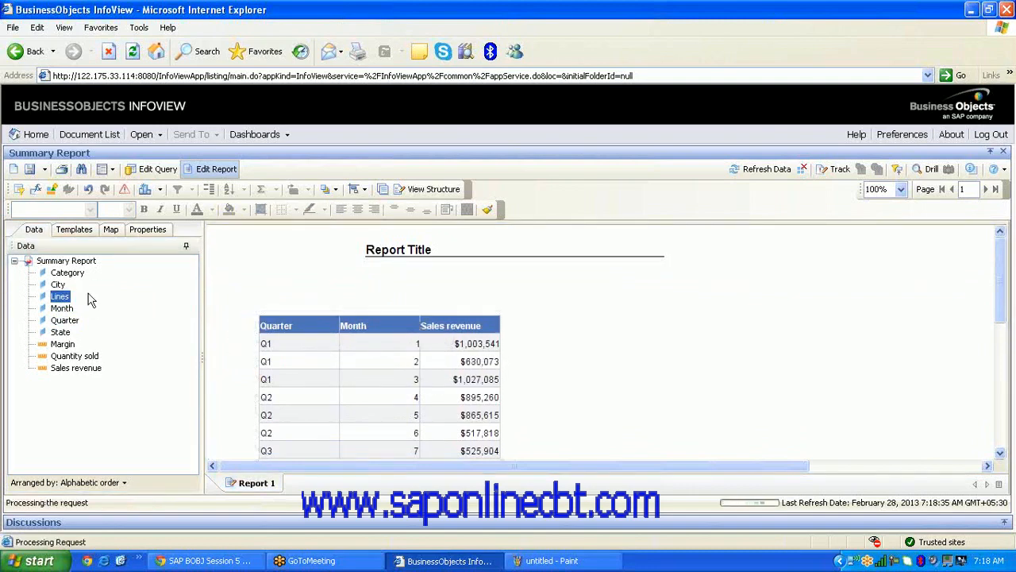
# Insert State and City columns before Lines, Category after Lines, and Quantity sold and Margin after Sales revenue in the table
pyautogui.moveTo(61, 332); pyautogui.dragTo(409, 330)
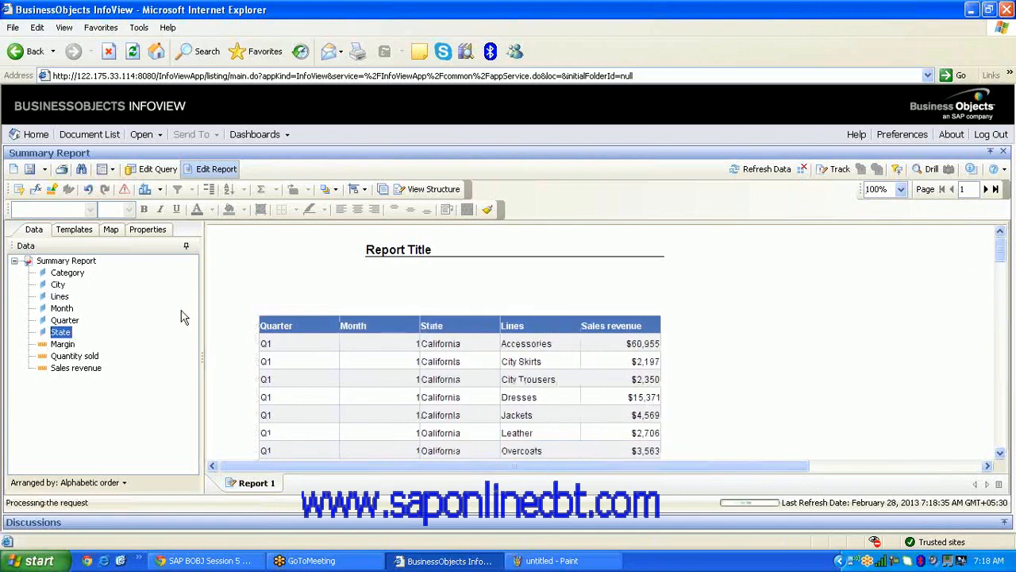
pyautogui.moveTo(59, 286); pyautogui.dragTo(500, 330)
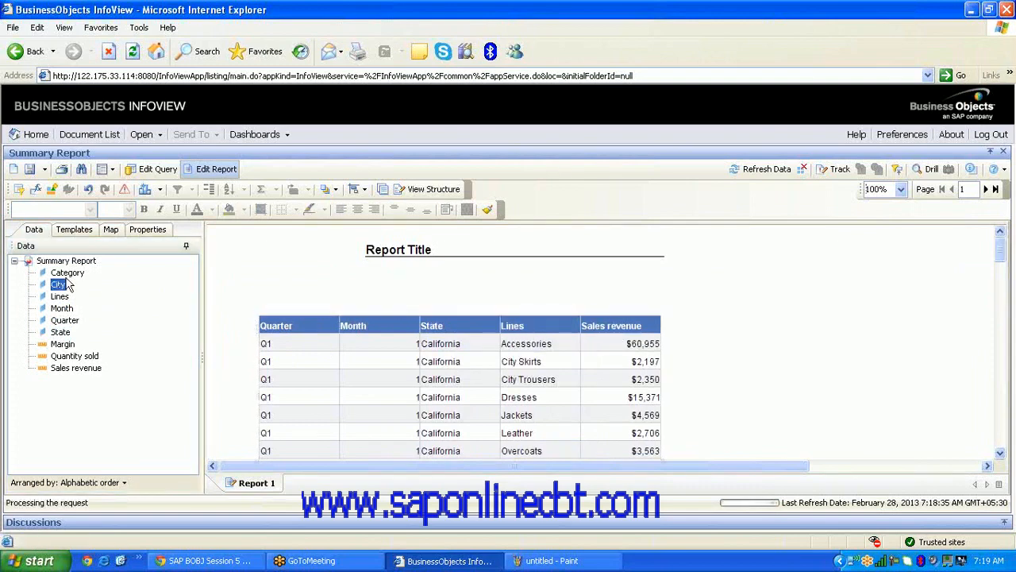
pyautogui.moveTo(67, 273); pyautogui.dragTo(656, 321)
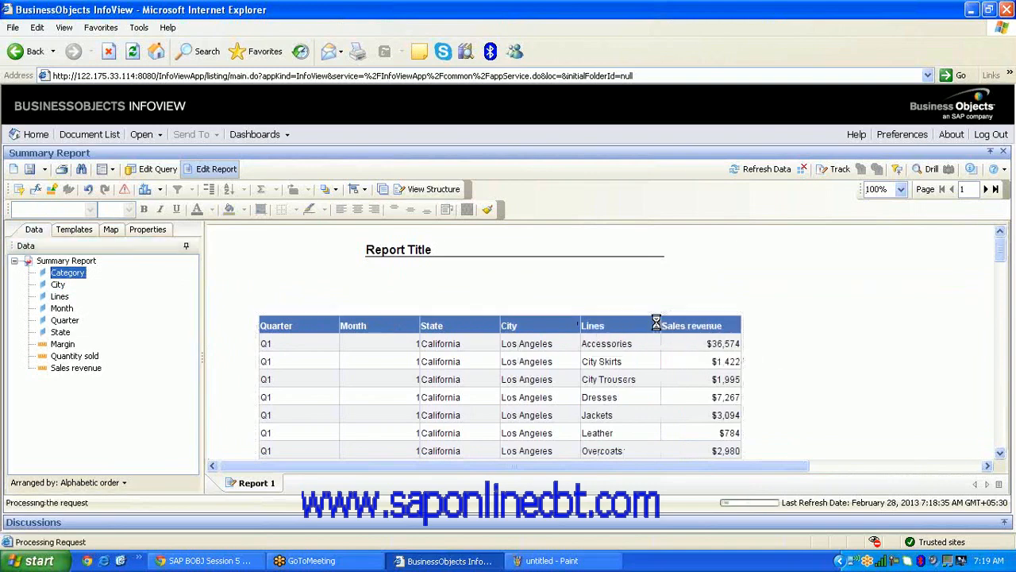
pyautogui.moveTo(62, 344); pyautogui.dragTo(817, 324)
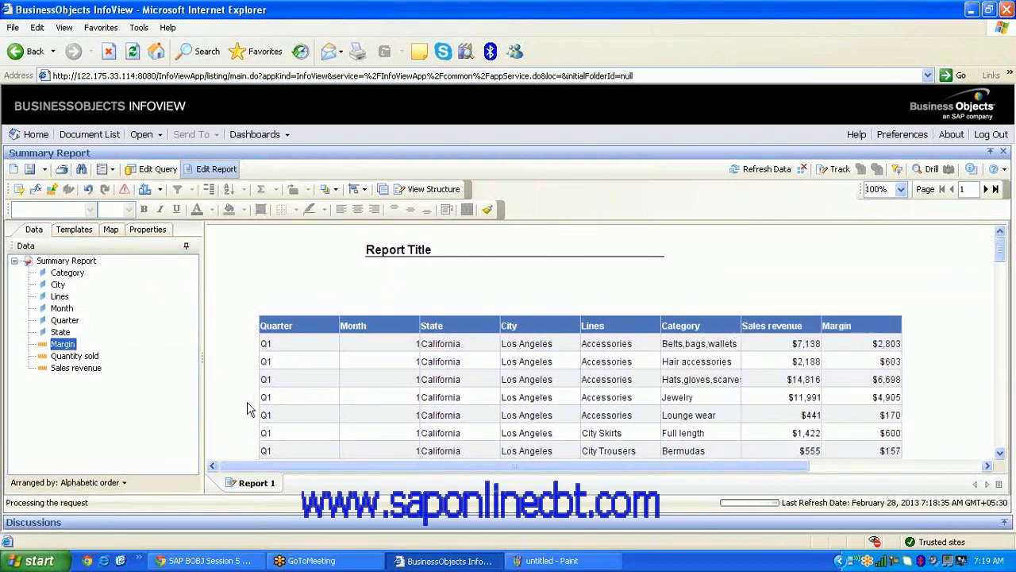
pyautogui.moveTo(73, 355); pyautogui.dragTo(818, 332)
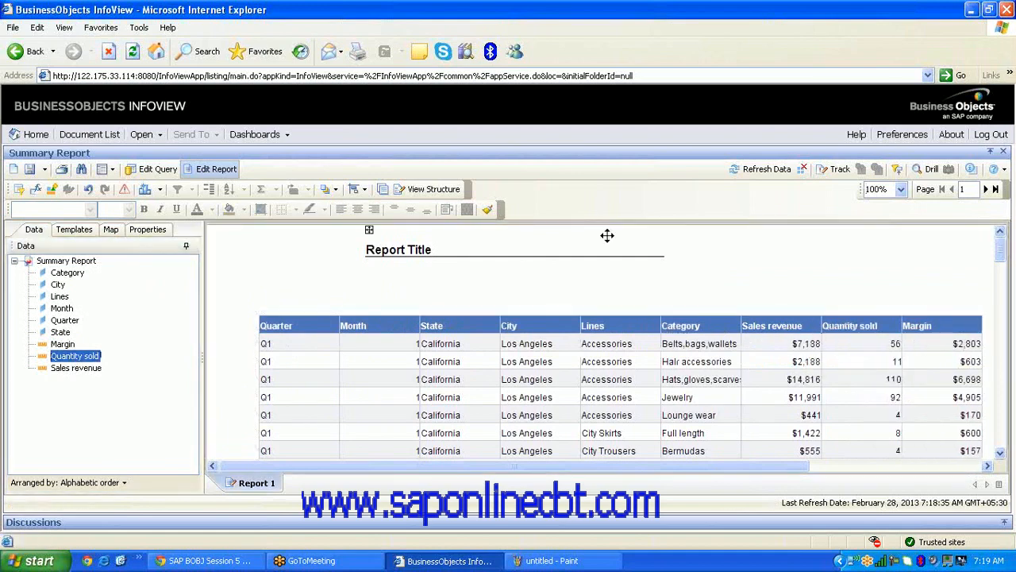
# Set the report title's formula to ="Sales Report for "+UserResponse("Enter Year:")
pyautogui.click(577, 247)
pyautogui.click(434, 312)
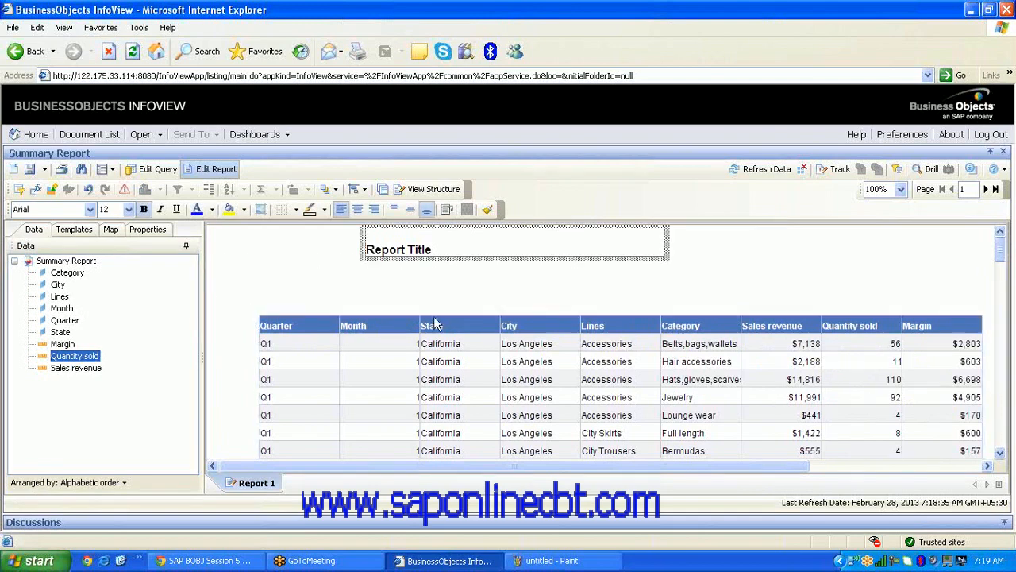
pyautogui.click(469, 249)
pyautogui.click(35, 189)
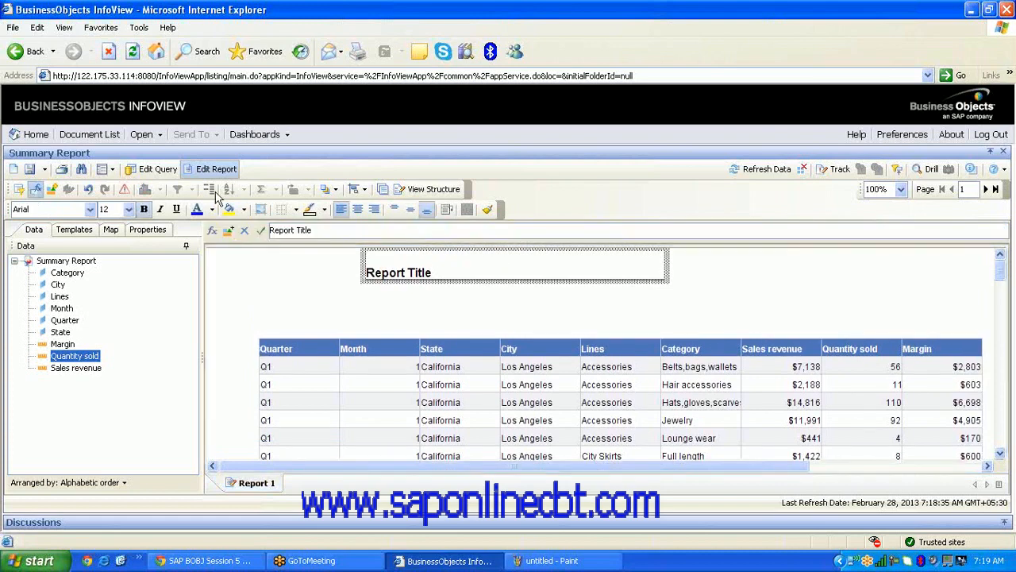
pyautogui.write('Sales')
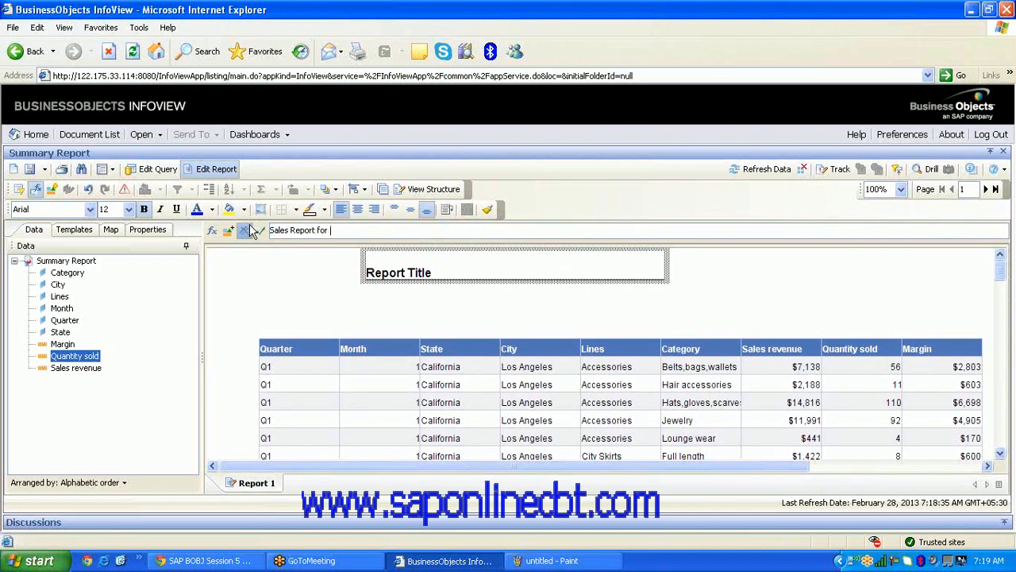
pyautogui.click(270, 229)
pyautogui.write('=')
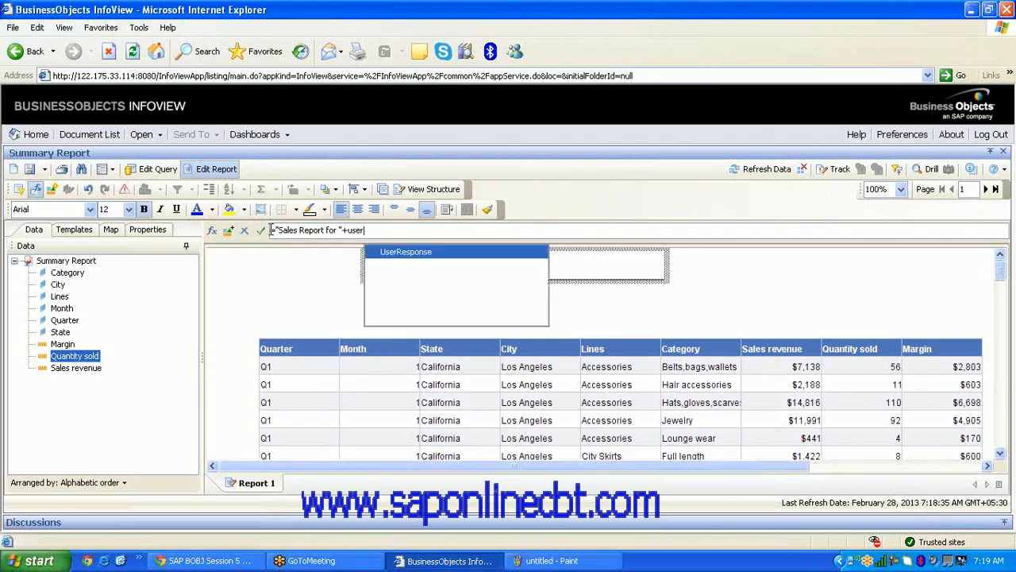
pyautogui.doubleClick(406, 253)
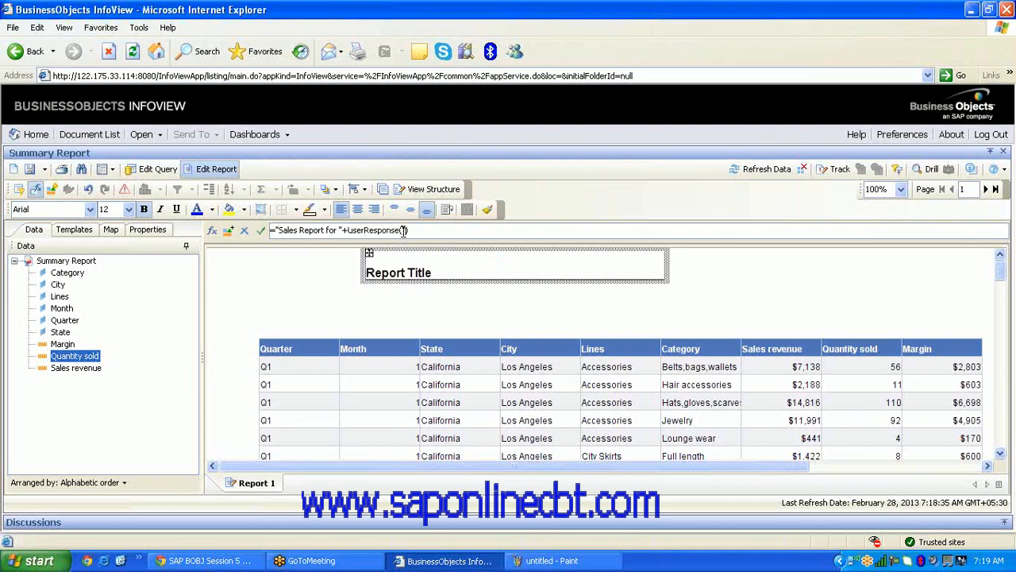
pyautogui.write('"Enter Year:"')
pyautogui.click(261, 230)
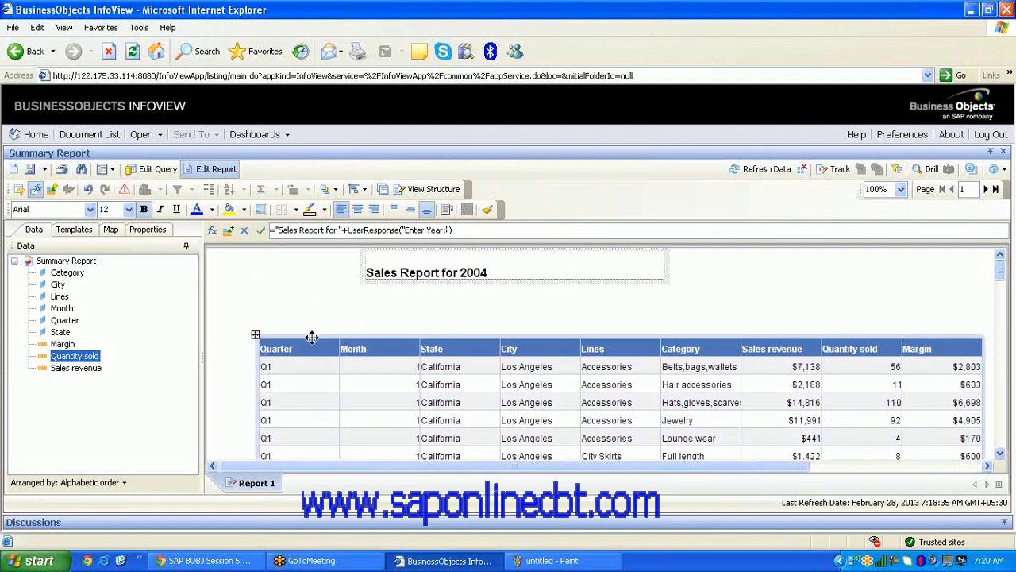
# Shift the table slightly left and down, and place a blank cell just above its Quarter column
pyautogui.moveTo(312, 337); pyautogui.dragTo(292, 346)
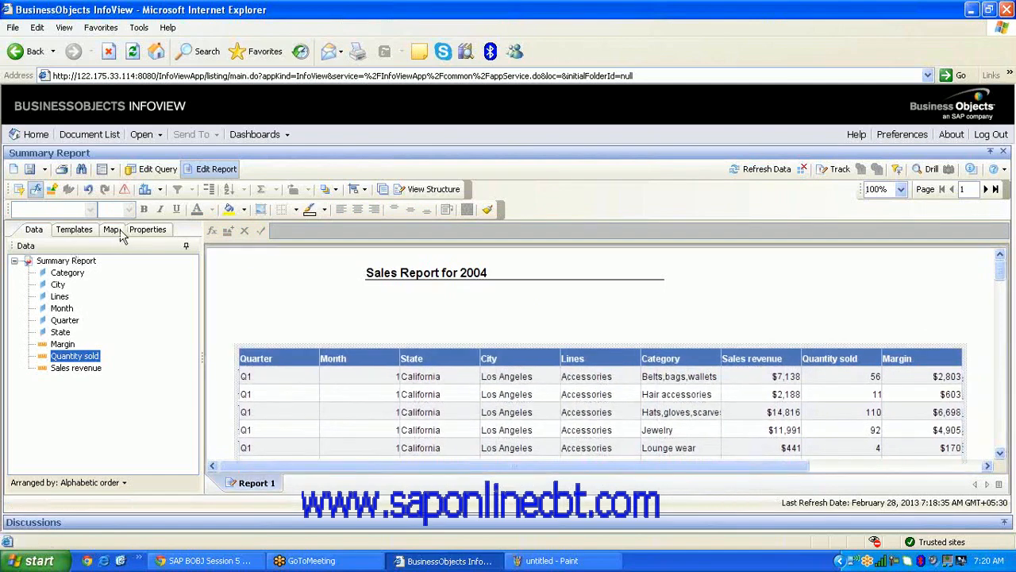
pyautogui.click(74, 229)
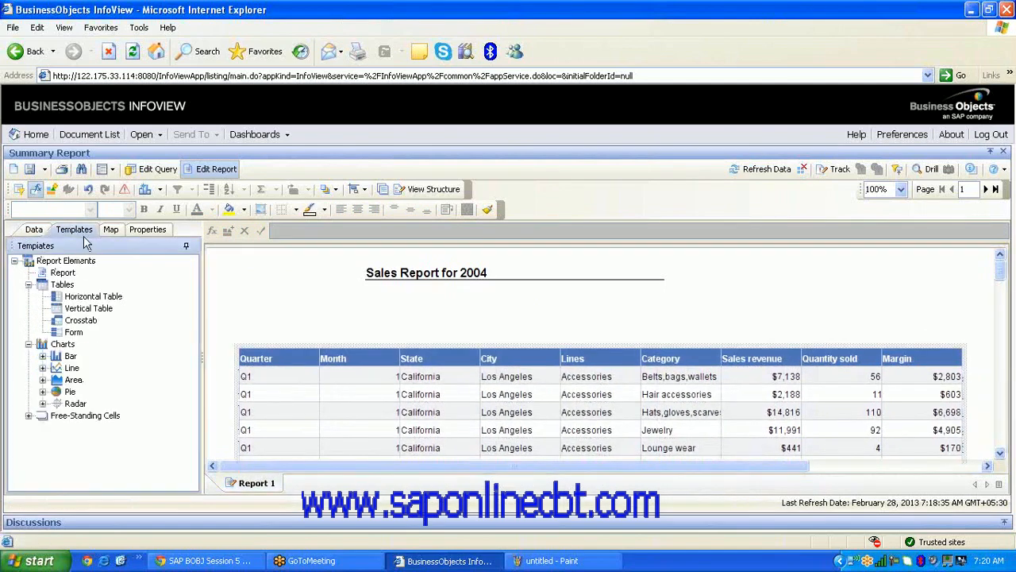
pyautogui.click(29, 416)
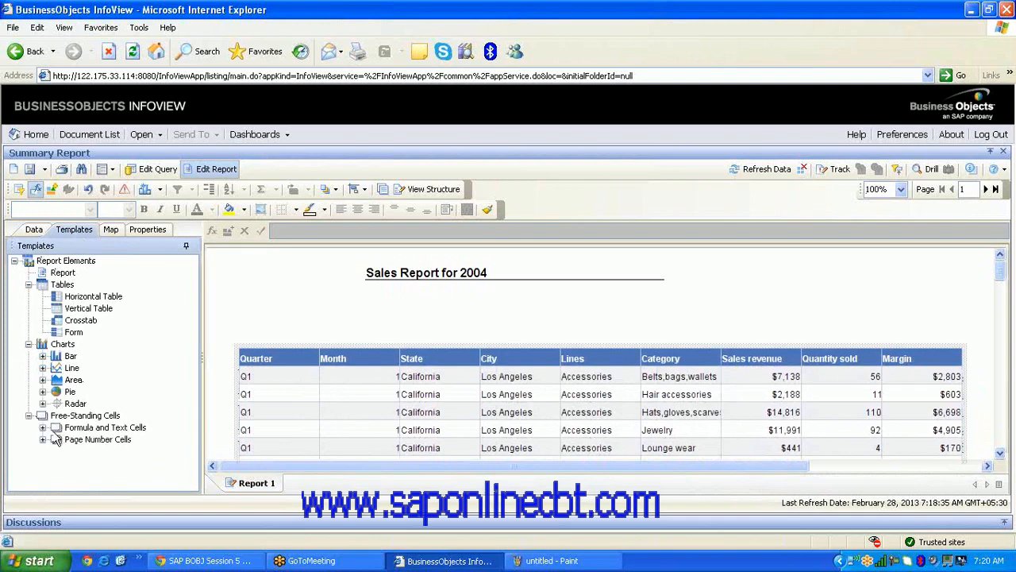
pyautogui.click(43, 428)
pyautogui.click(99, 414)
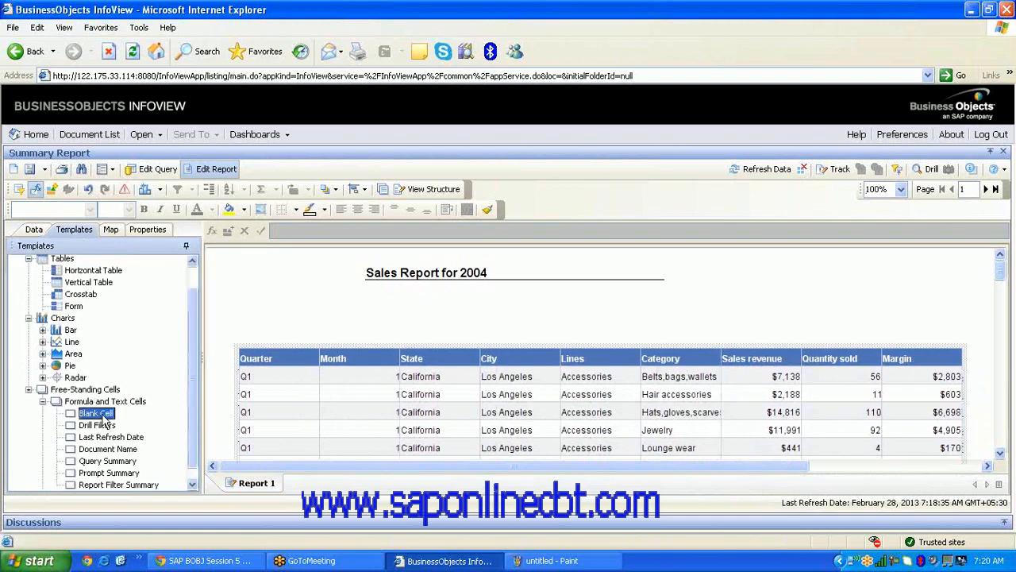
pyautogui.moveTo(108, 418); pyautogui.dragTo(245, 318)
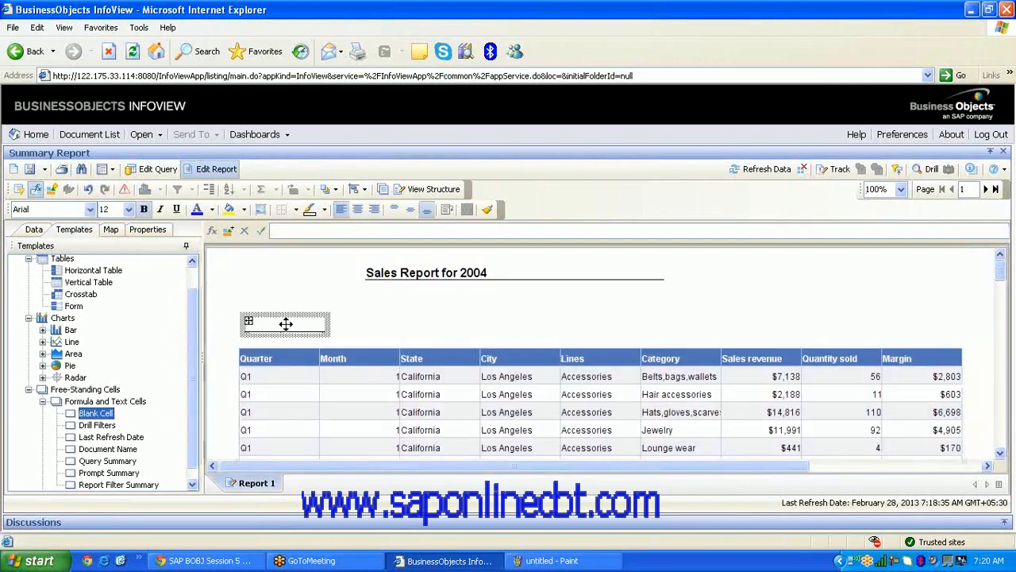
# Enter "Back to Summary Report" as the text of the blank cell and apply it
pyautogui.click(329, 229)
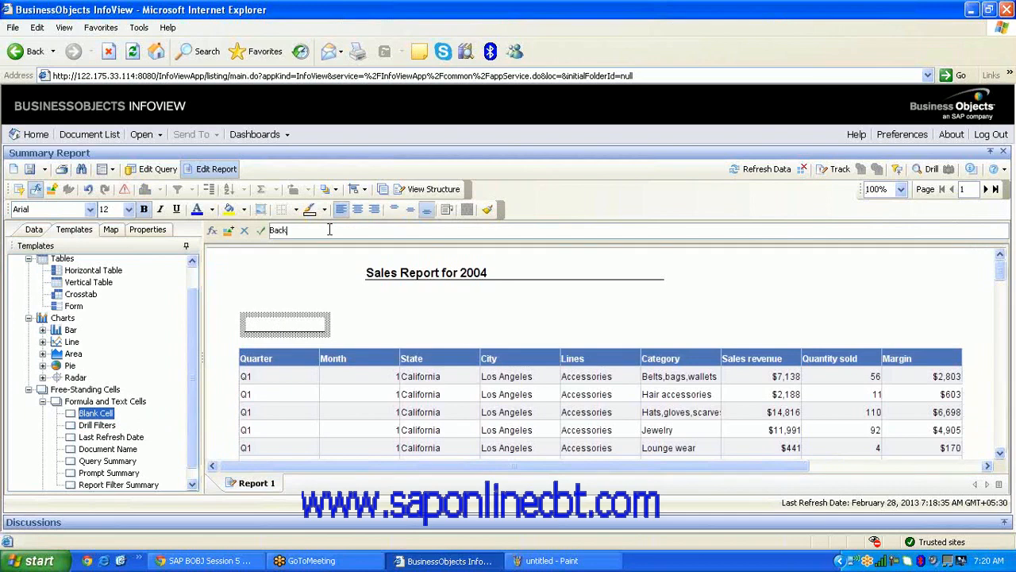
pyautogui.press('BackSpace')
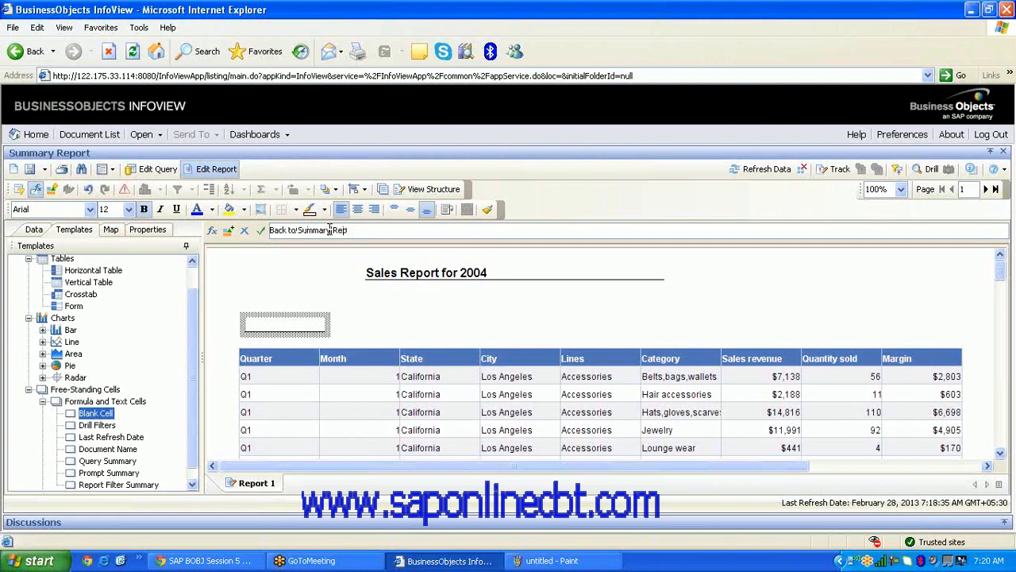
pyautogui.click(420, 319)
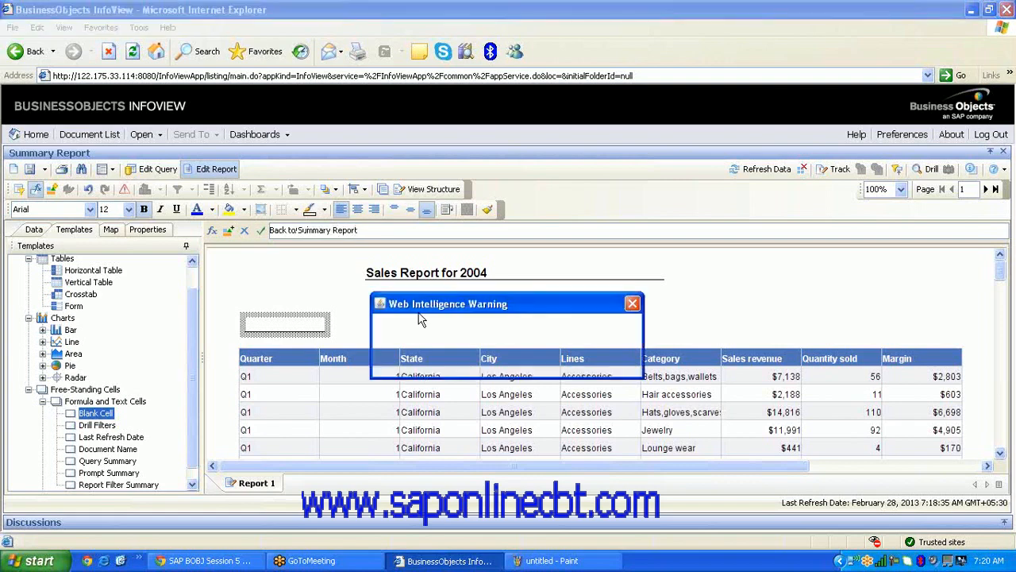
pyautogui.click(562, 364)
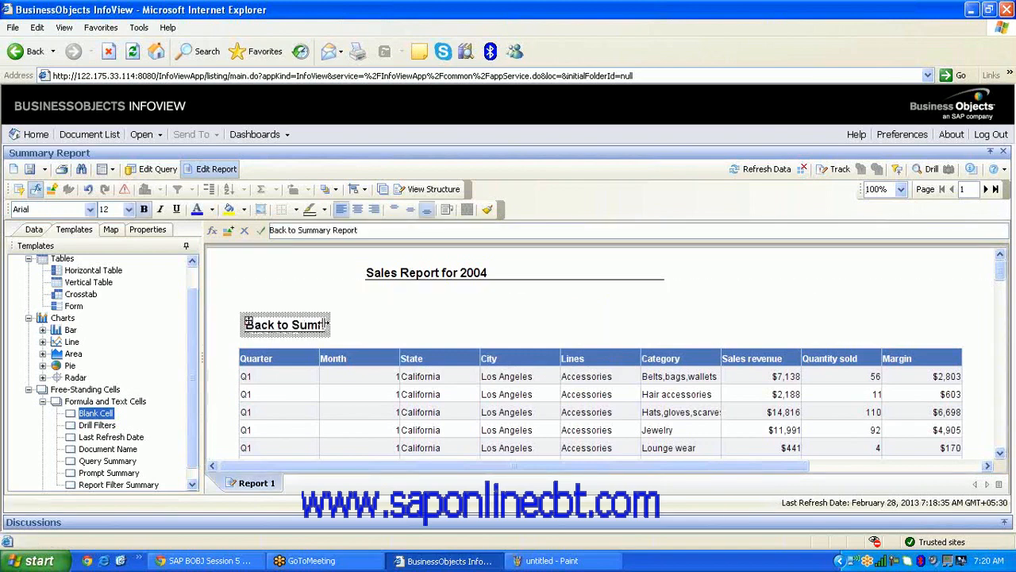
# Widen the "Back to Summary Report" cell to fit its text and give it a thin outline border
pyautogui.click(389, 327)
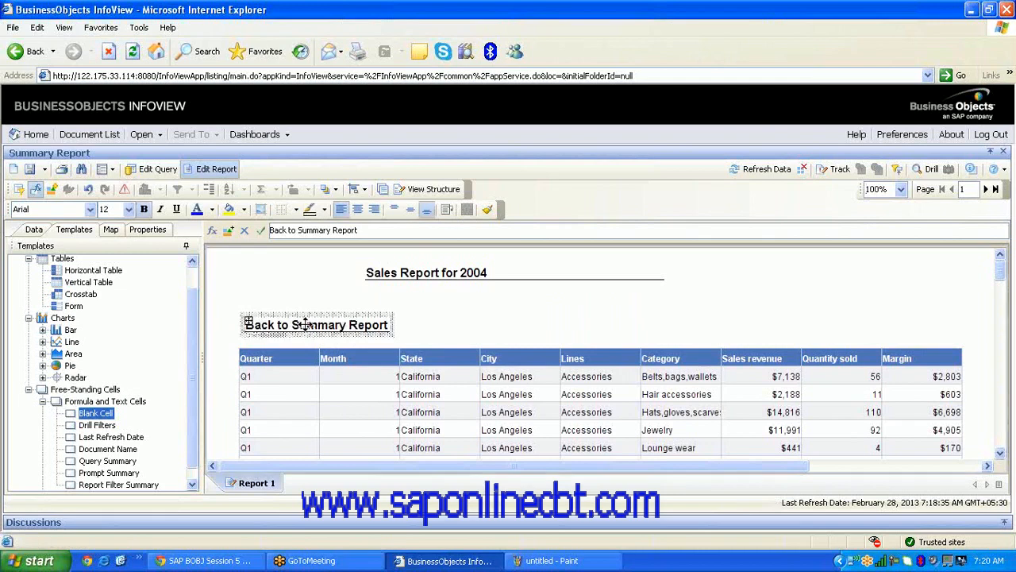
pyautogui.click(296, 209)
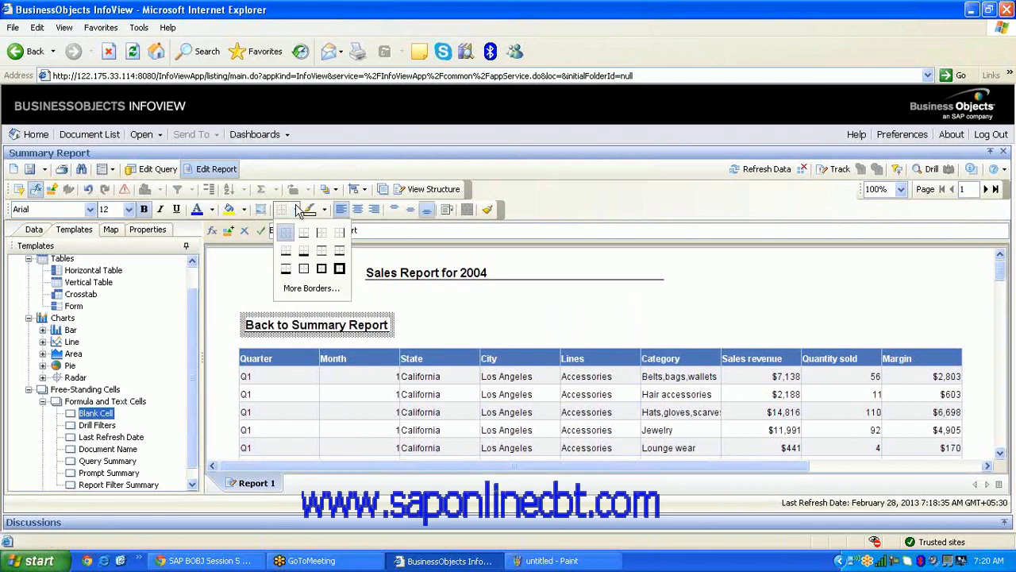
pyautogui.click(304, 268)
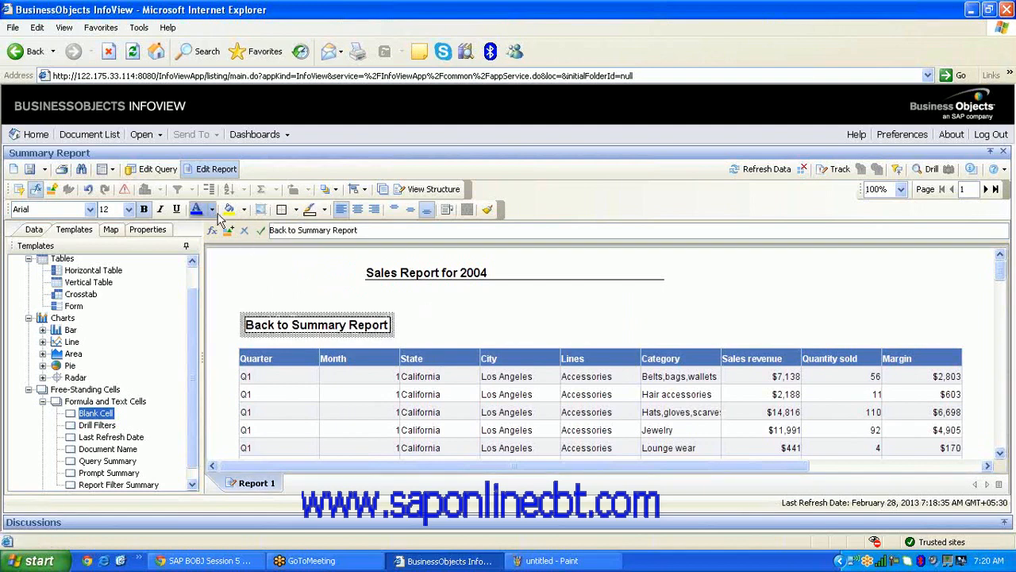
# Fill the "Back to Summary Report" cell's background with light orange
pyautogui.click(244, 210)
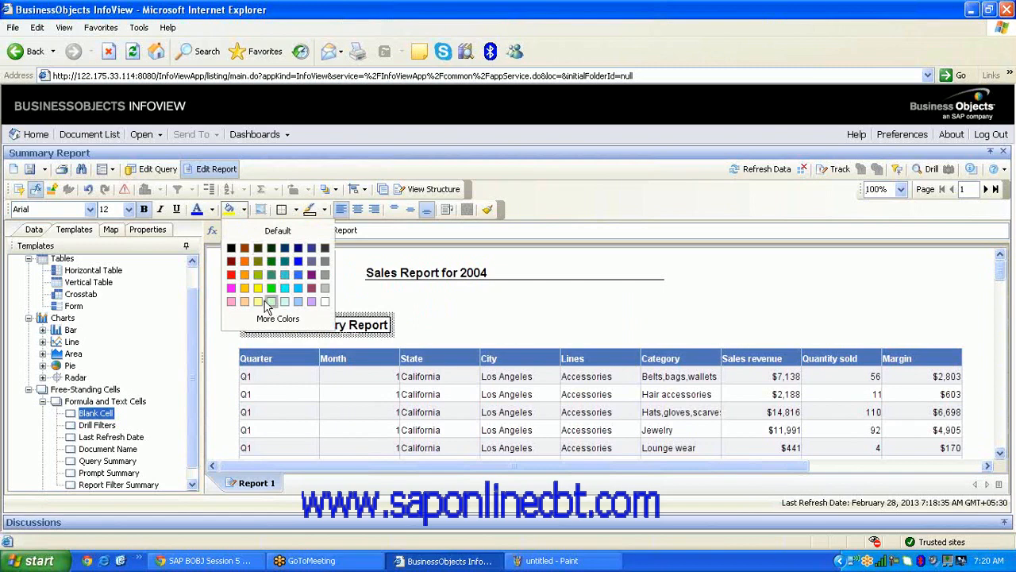
pyautogui.click(298, 306)
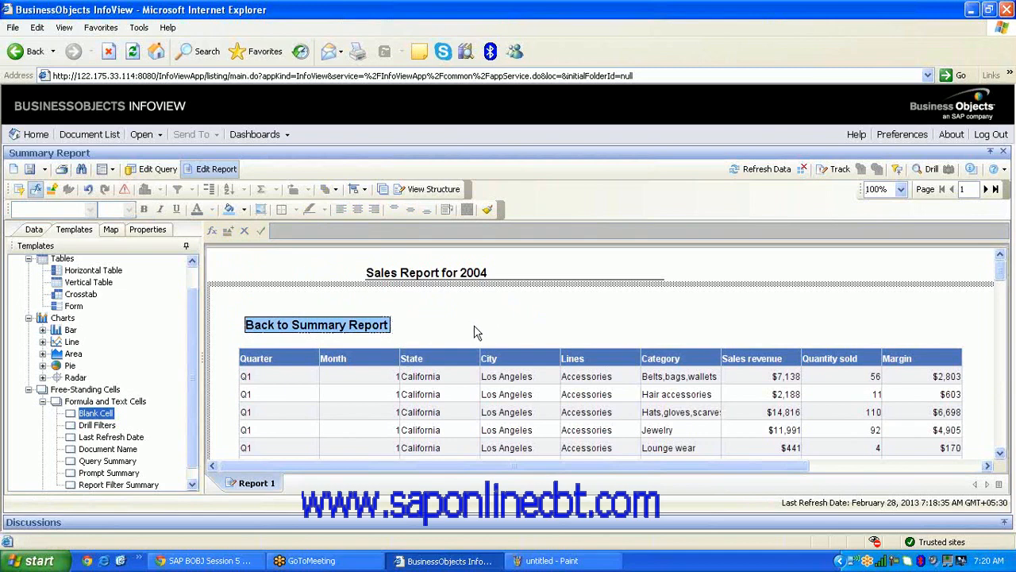
pyautogui.doubleClick(352, 322)
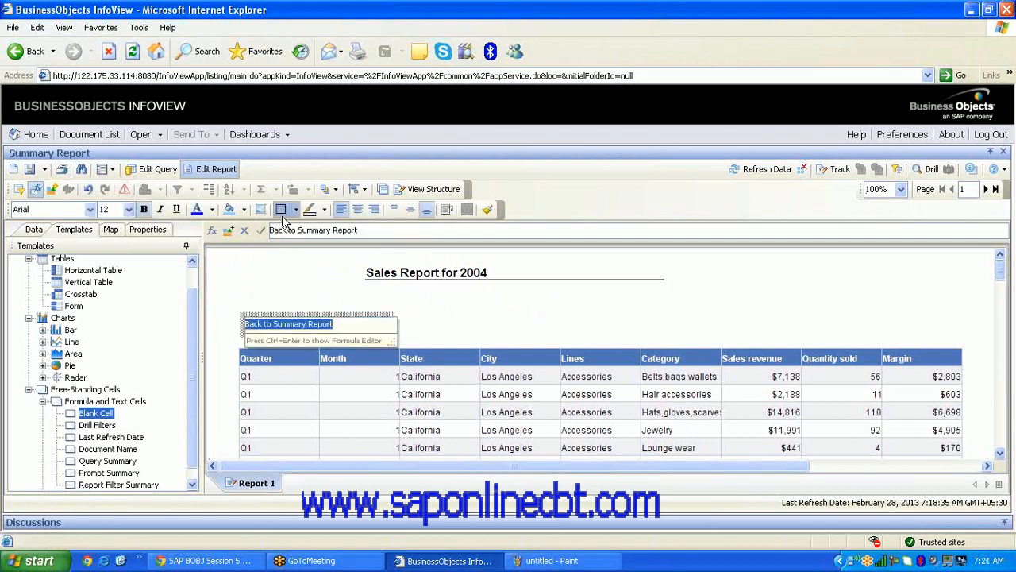
pyautogui.click(244, 209)
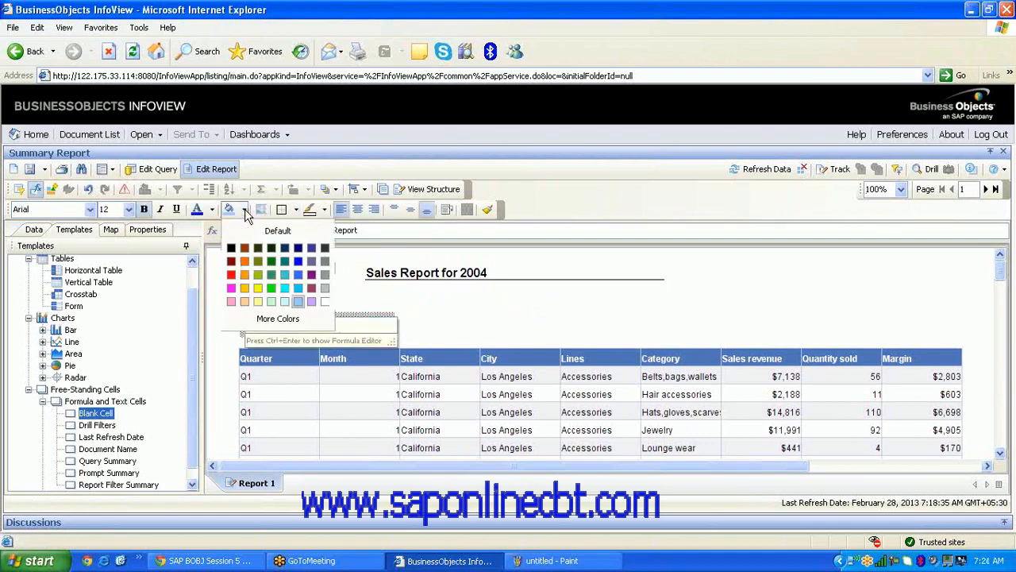
pyautogui.click(249, 306)
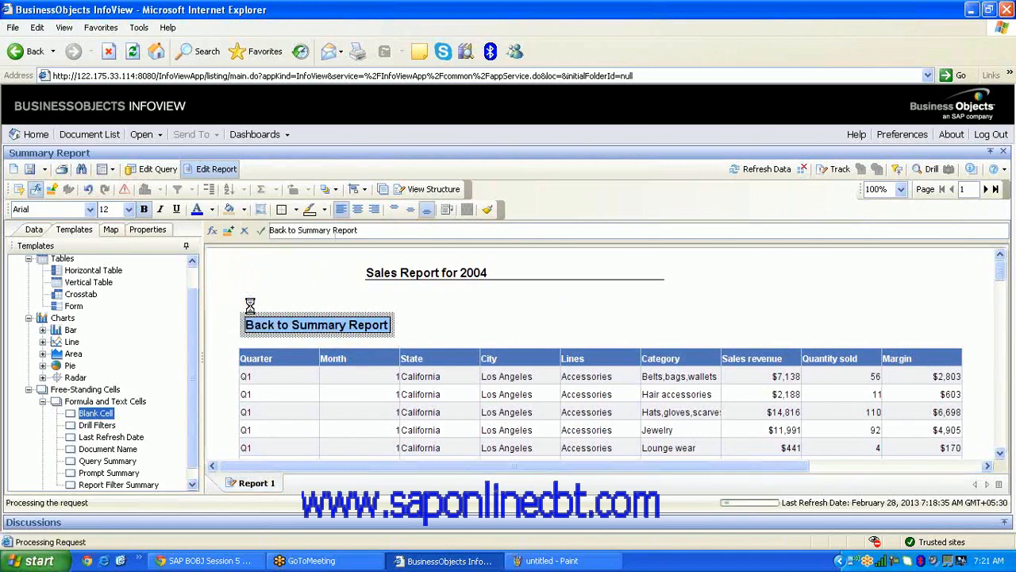
pyautogui.click(468, 334)
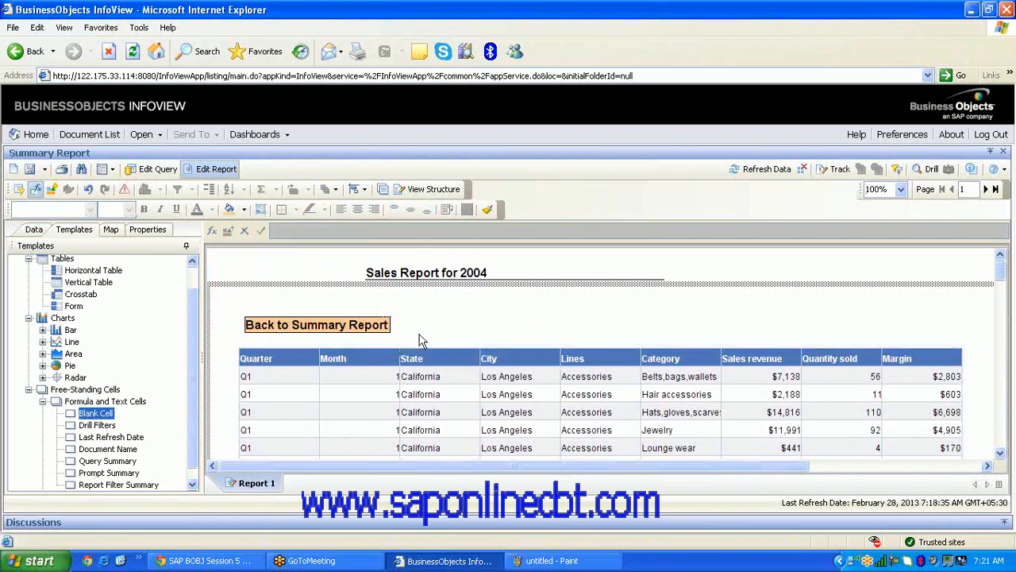
# Save a copy of the document as "Detail Report" in the public Weekend folder
pyautogui.click(44, 169)
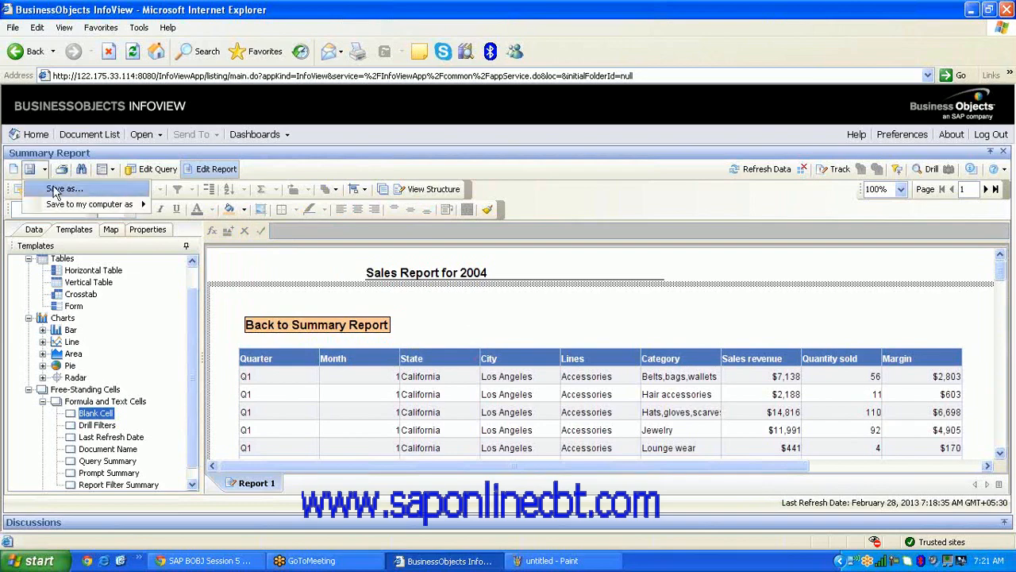
pyautogui.click(67, 190)
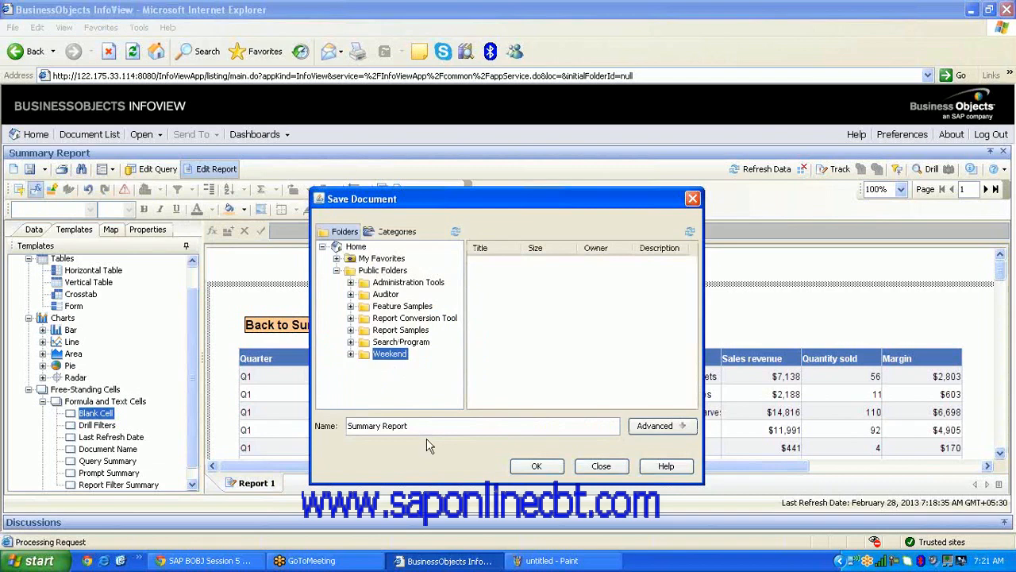
pyautogui.moveTo(427, 426); pyautogui.dragTo(337, 427)
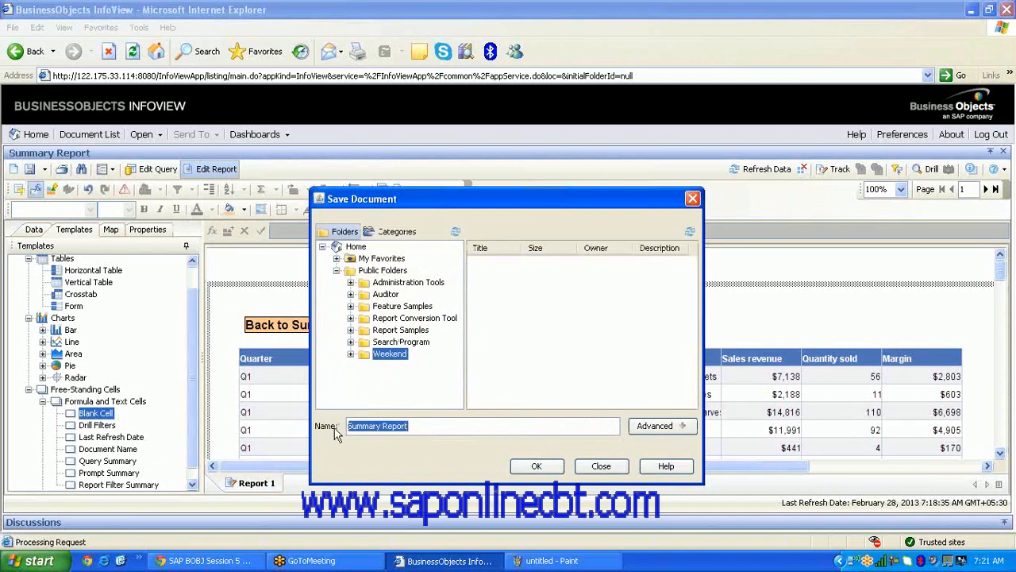
pyautogui.write('Detail Rep')
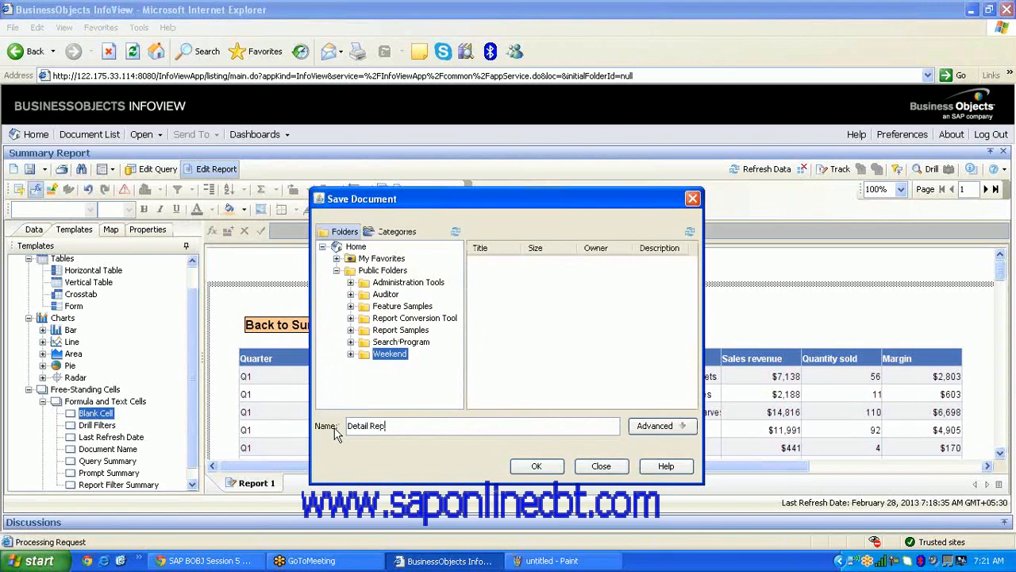
pyautogui.write('ort')
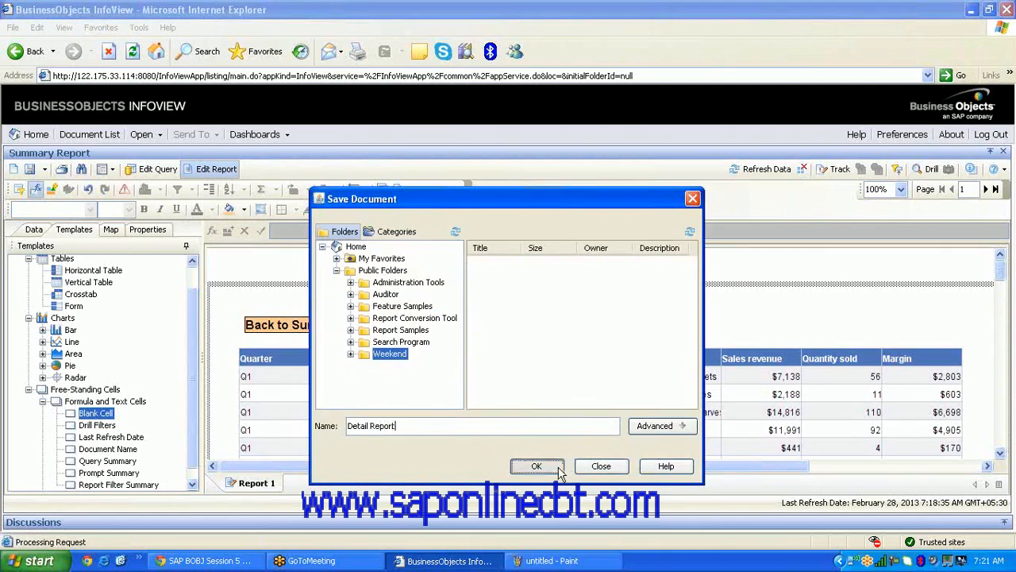
pyautogui.click(538, 467)
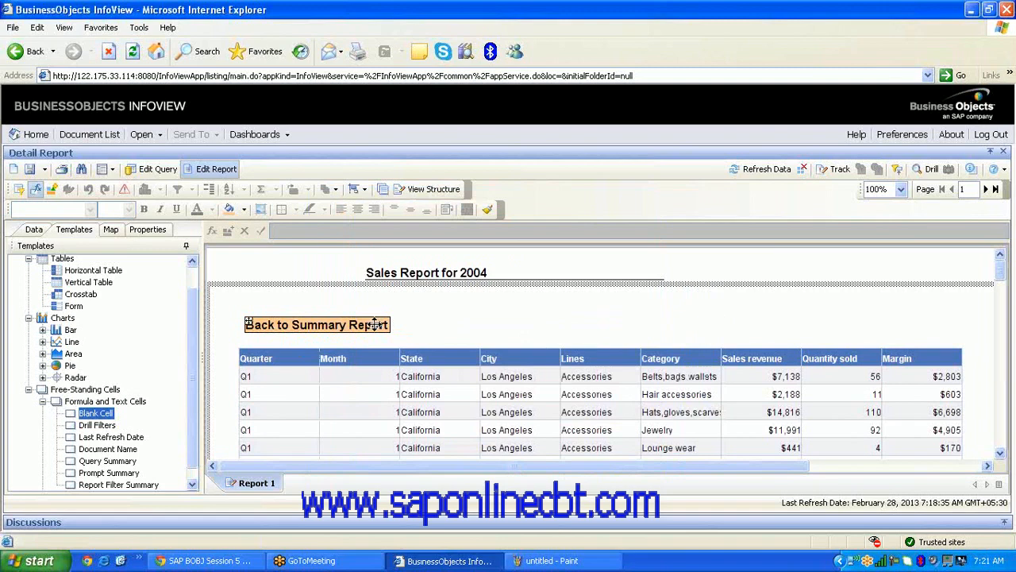
# Leave the report for the document list and review the report-linking sketch in Paint before returning to InfoView
pyautogui.click(81, 135)
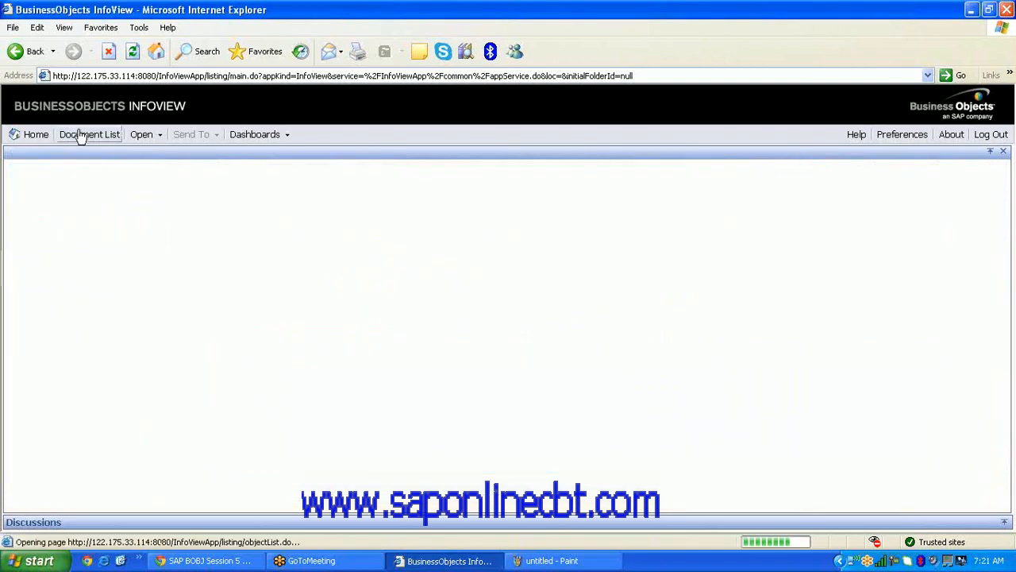
pyautogui.click(558, 560)
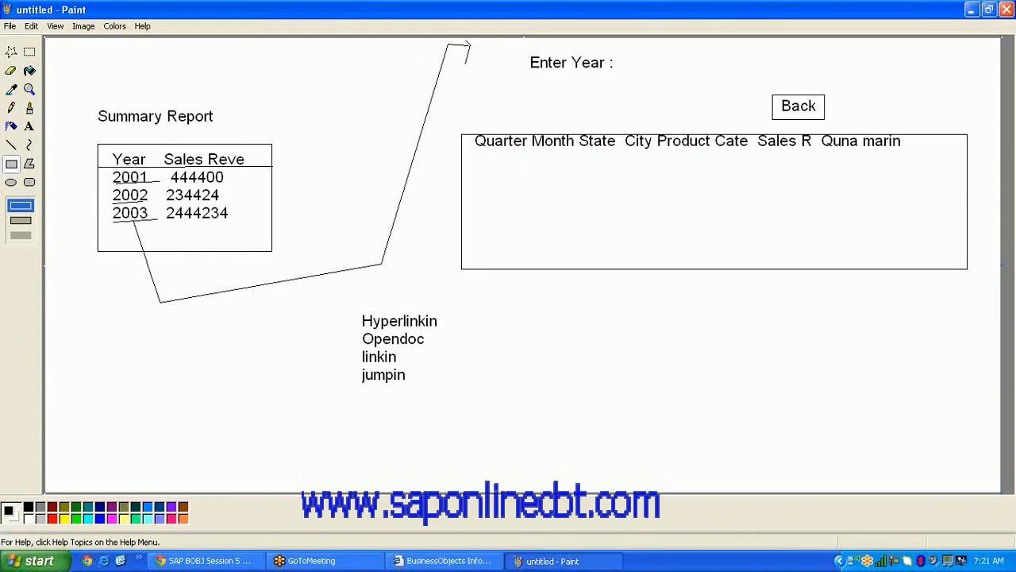
pyautogui.click(445, 560)
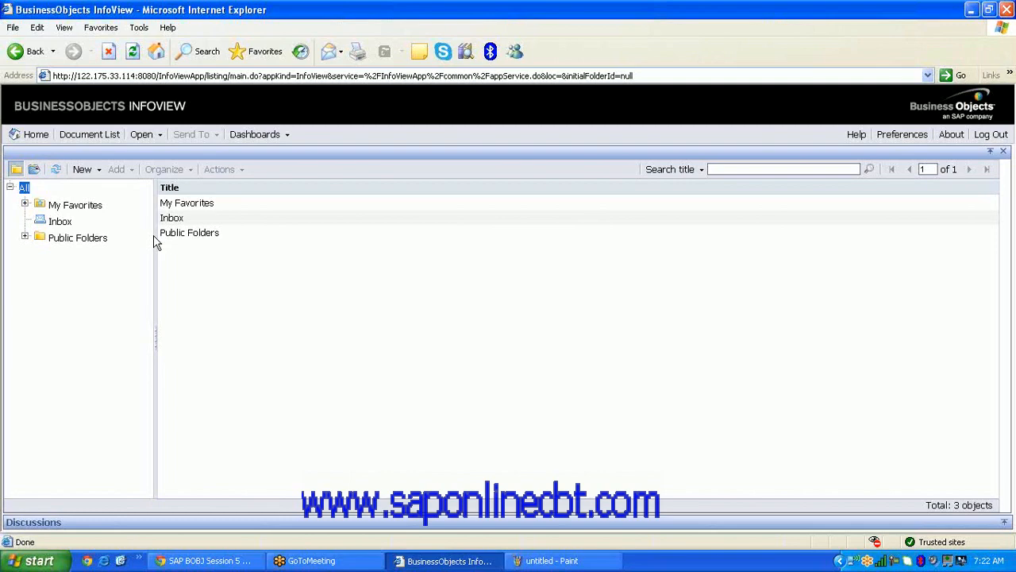
# Set the default Web Intelligence creation/editing tool to Interactive in the preferences and save them
pyautogui.click(900, 137)
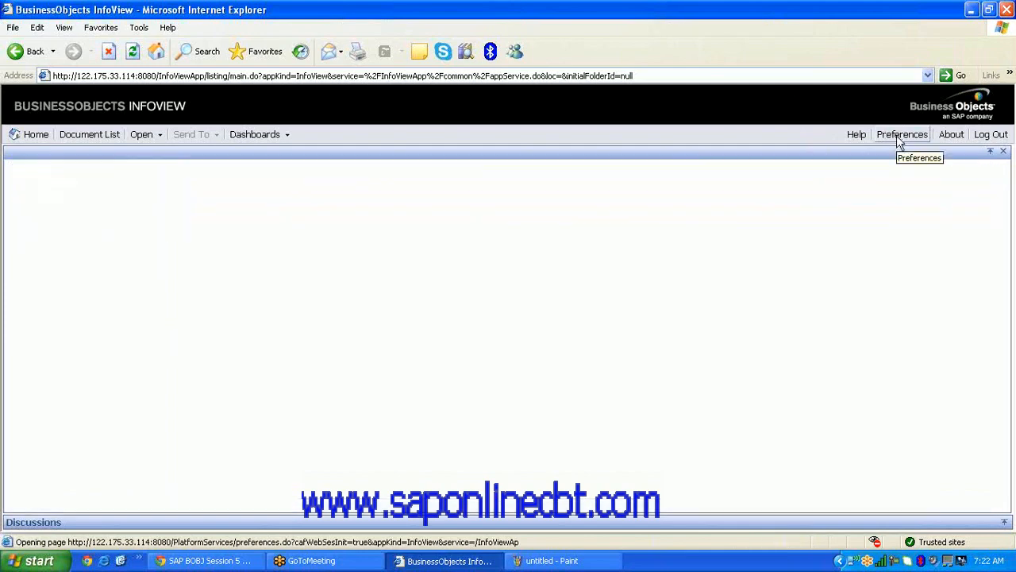
pyautogui.moveTo(1004, 355); pyautogui.dragTo(1010, 413)
pyautogui.click(79, 296)
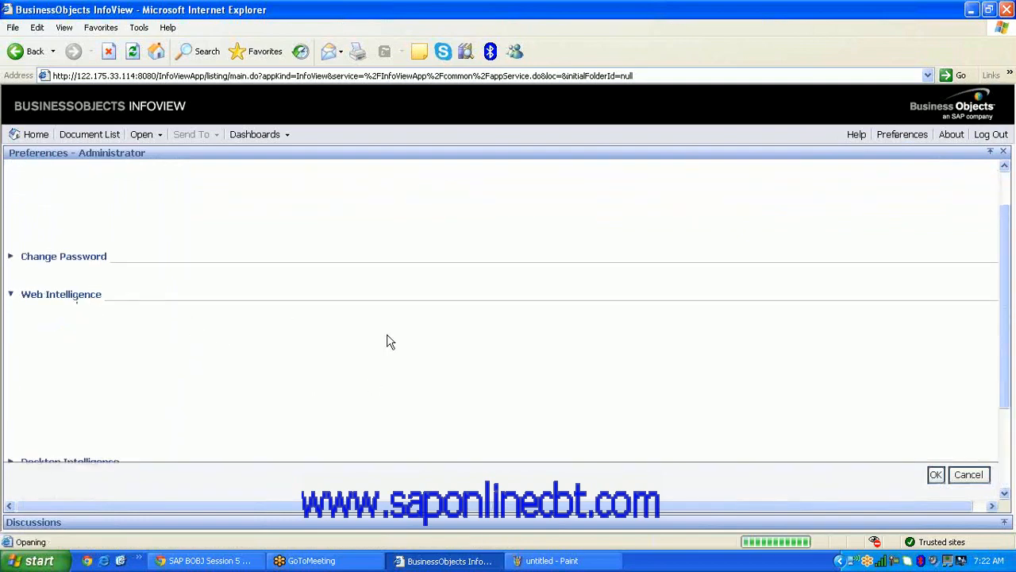
pyautogui.moveTo(1005, 292); pyautogui.dragTo(1010, 335)
pyautogui.click(64, 430)
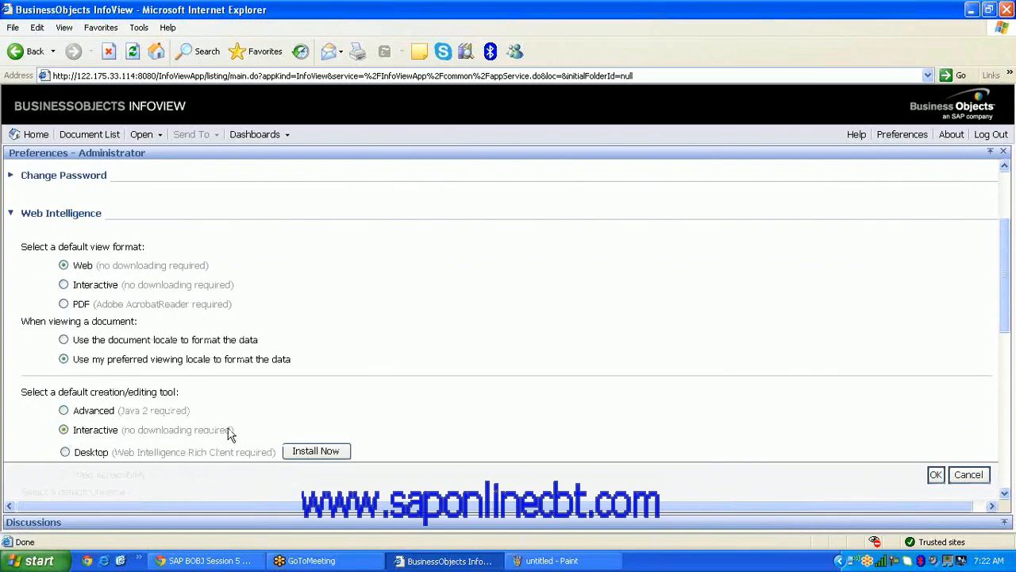
pyautogui.click(937, 475)
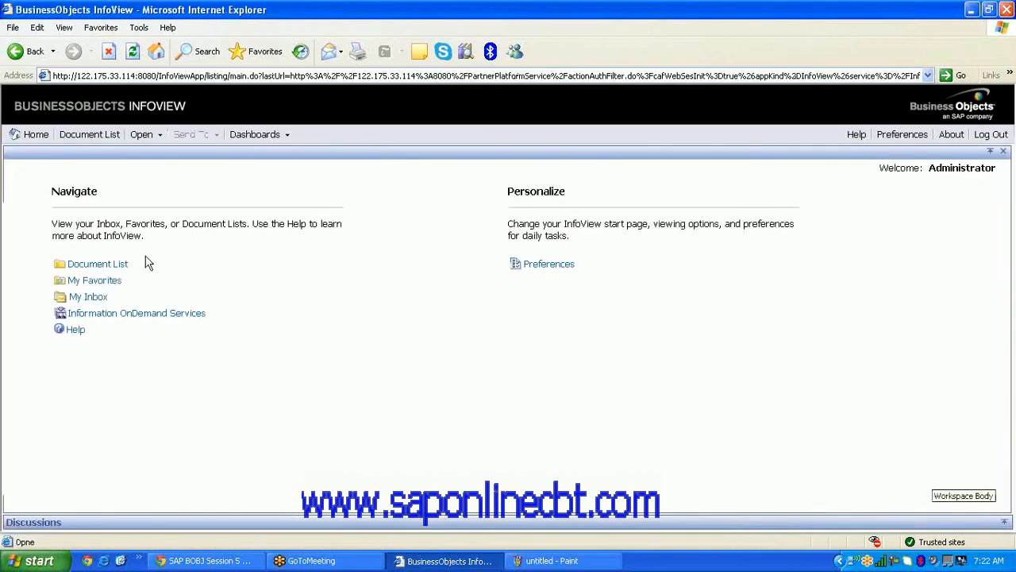
# Open Summary Report from the public Weekend folder for modification
pyautogui.click(110, 270)
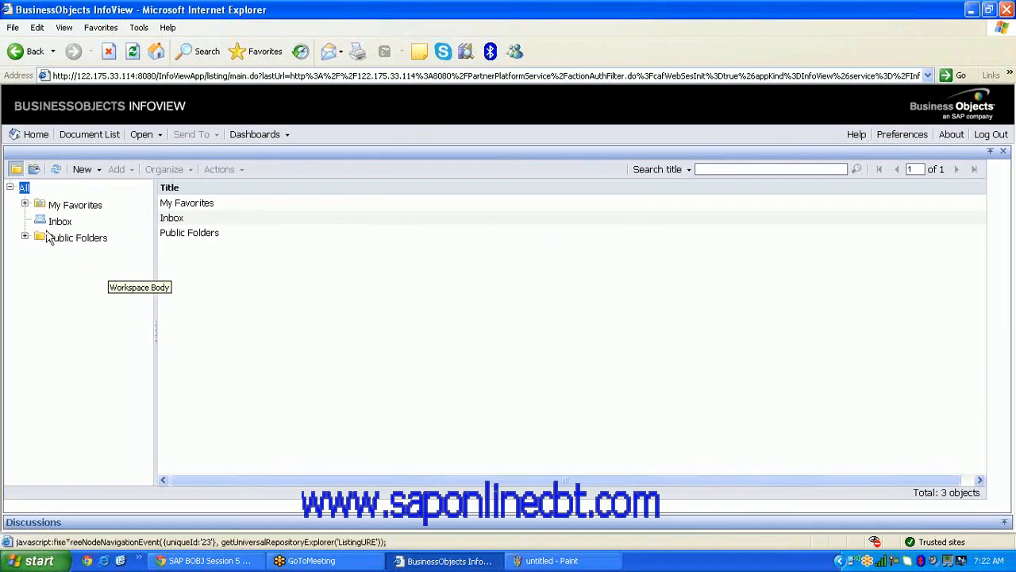
pyautogui.click(25, 239)
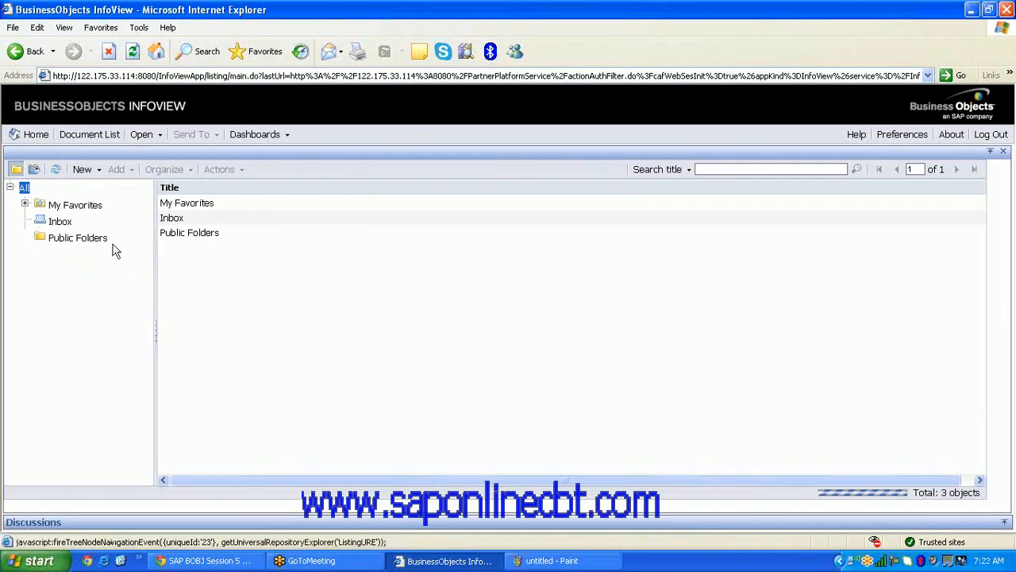
pyautogui.click(82, 353)
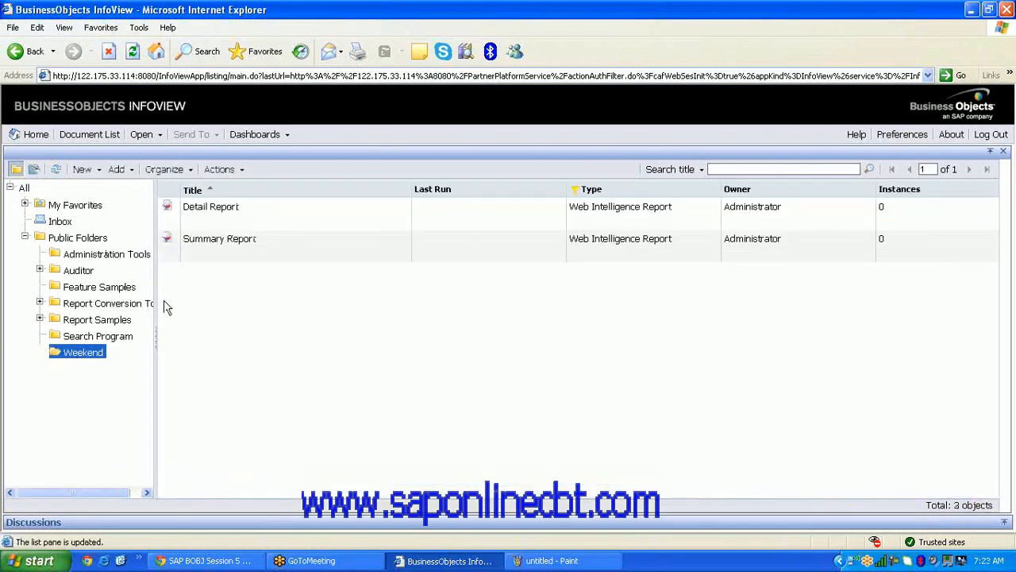
pyautogui.rightClick(242, 236)
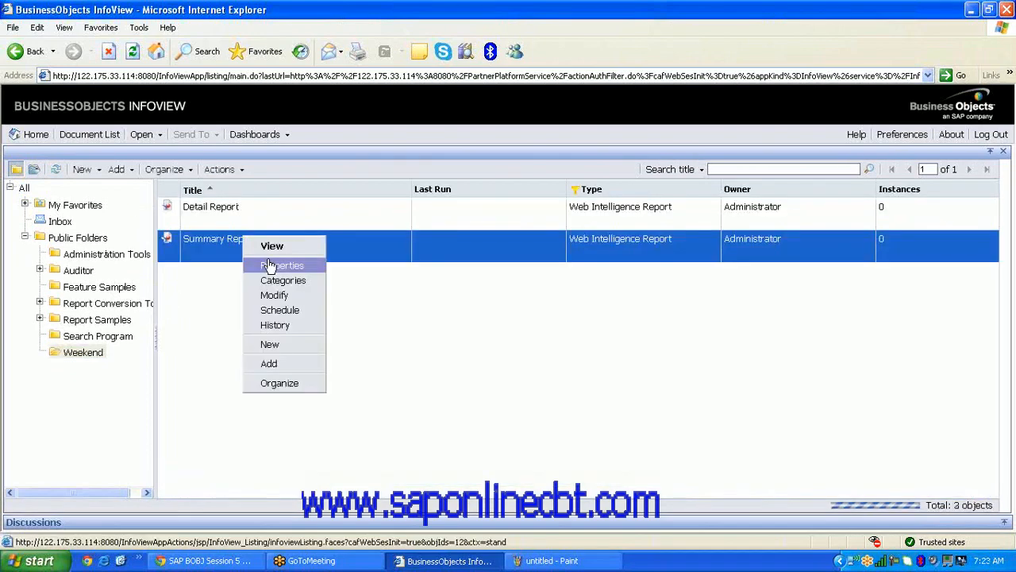
pyautogui.click(272, 295)
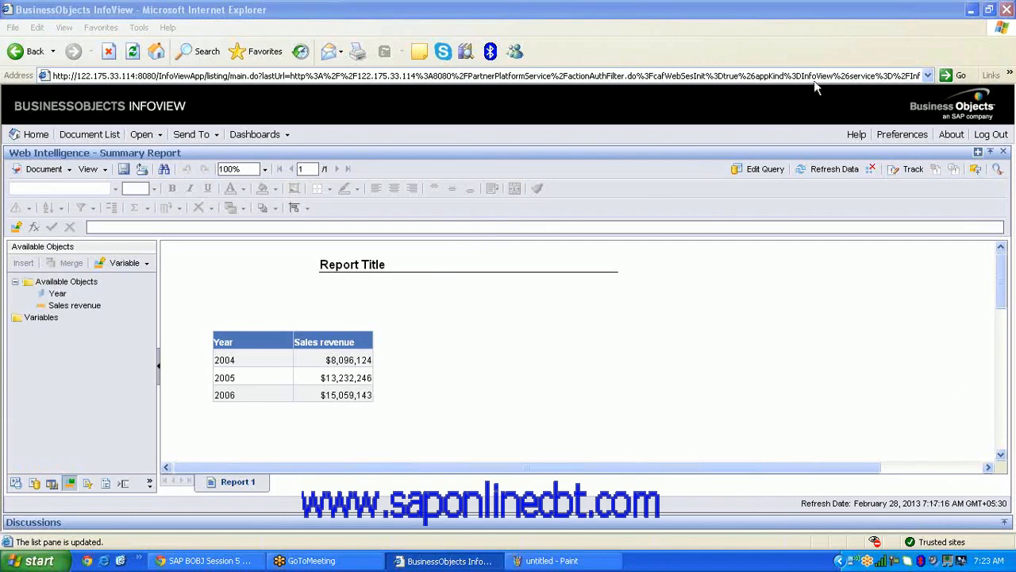
# Start a new document hyperlink on the Year column's values and choose Detail Report from the public Weekend folder as its target
pyautogui.click(244, 376)
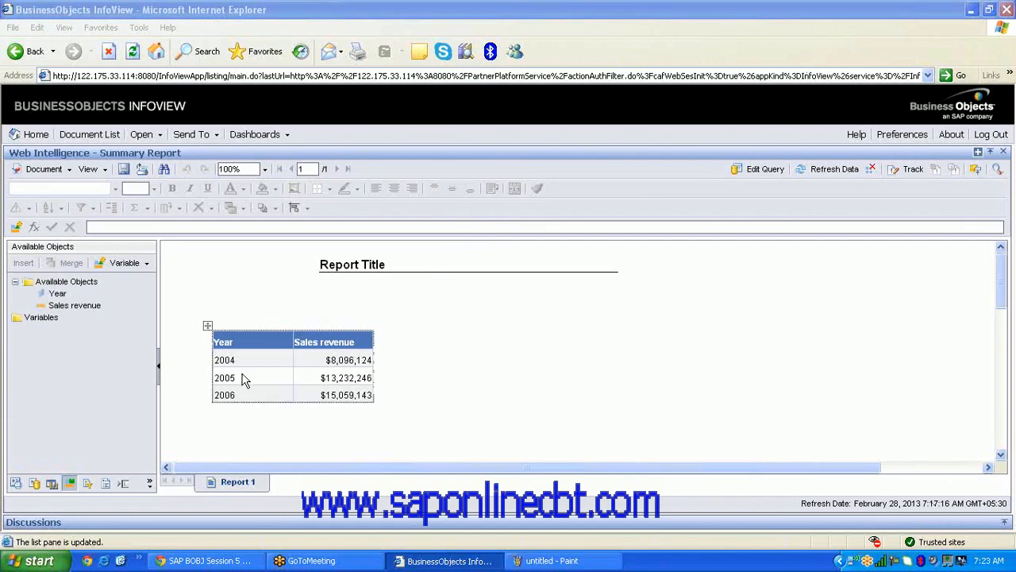
pyautogui.rightClick(243, 378)
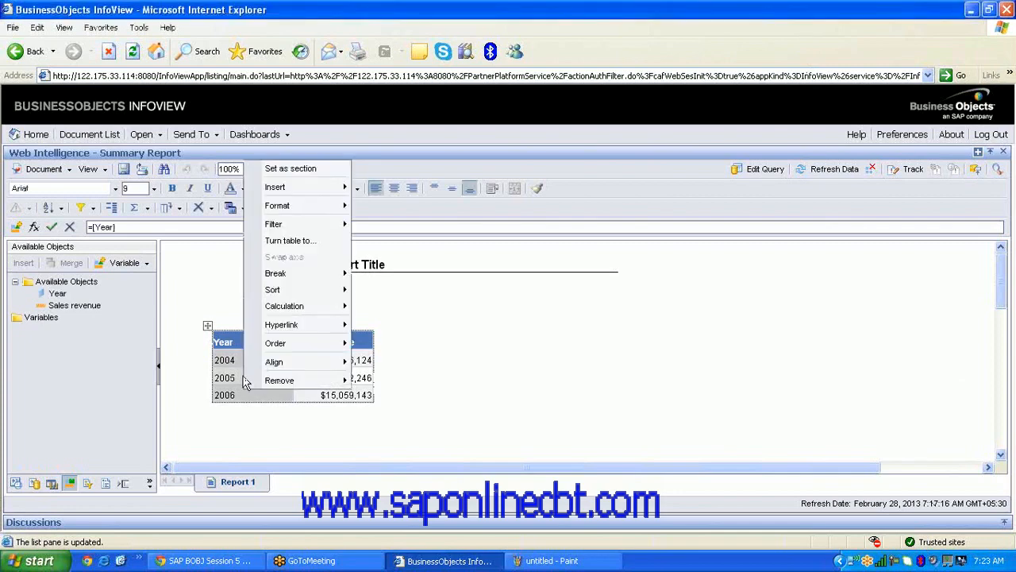
pyautogui.moveTo(328, 326)
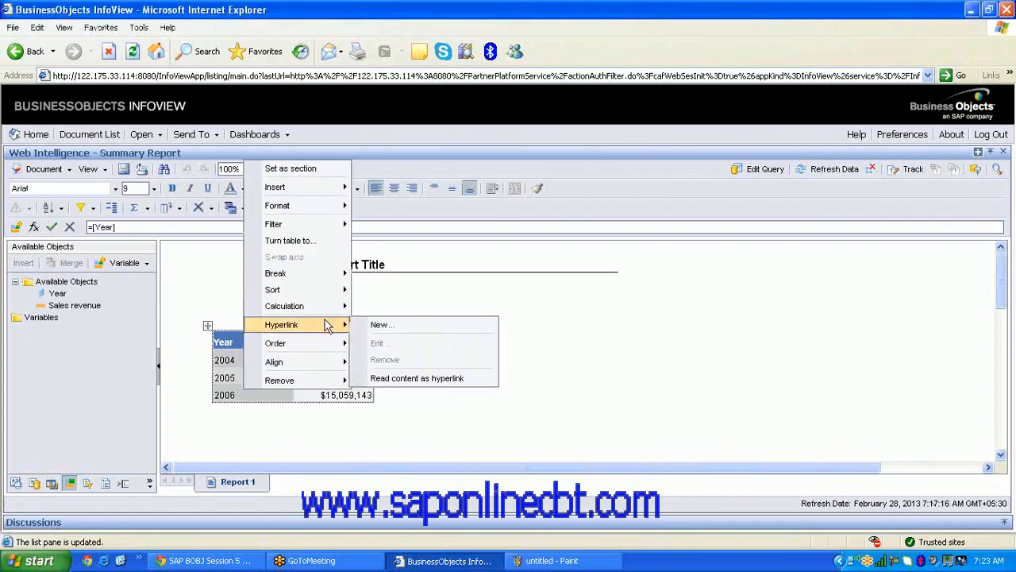
pyautogui.click(401, 326)
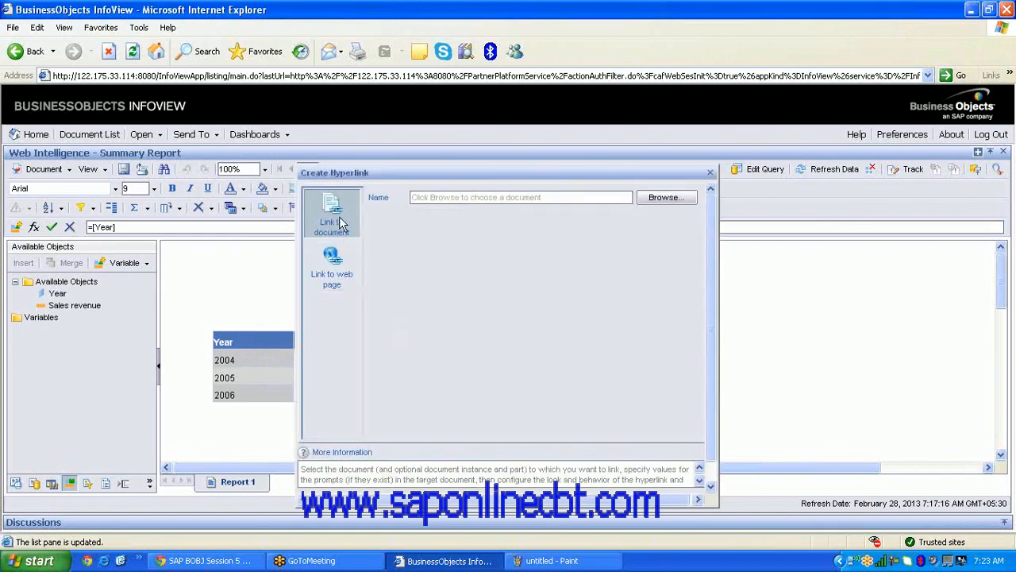
pyautogui.click(669, 200)
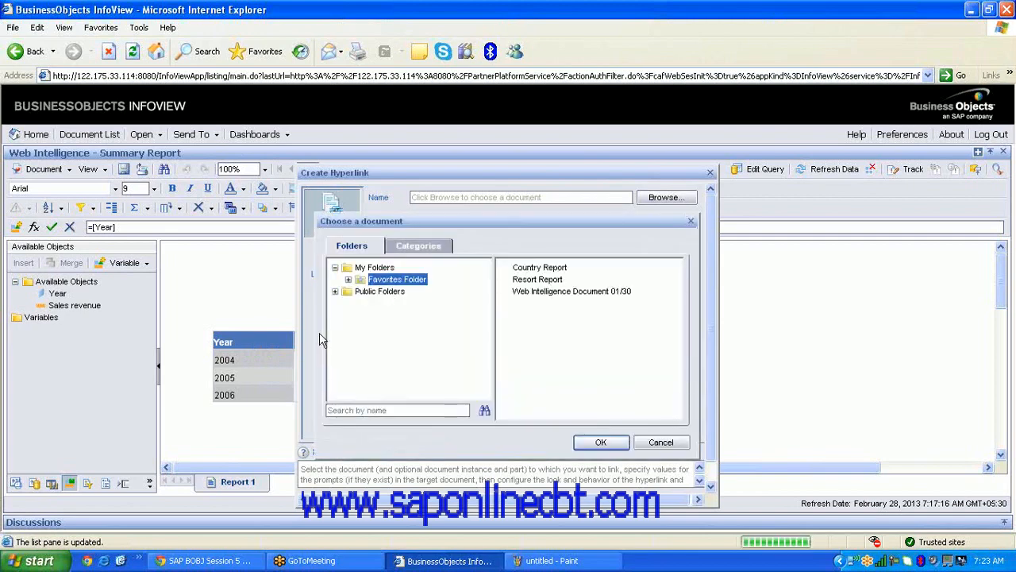
pyautogui.click(334, 292)
pyautogui.click(385, 380)
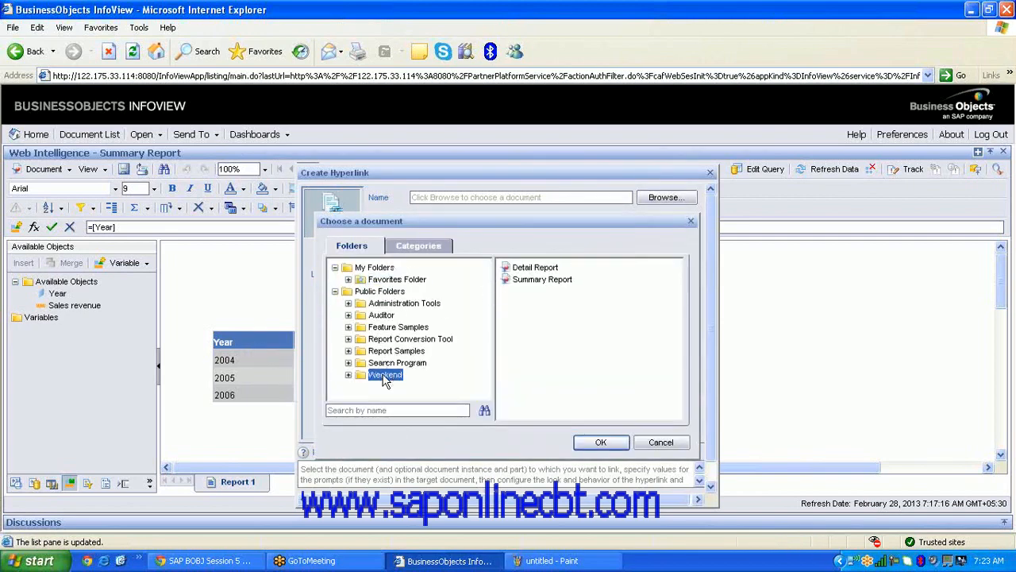
pyautogui.click(537, 269)
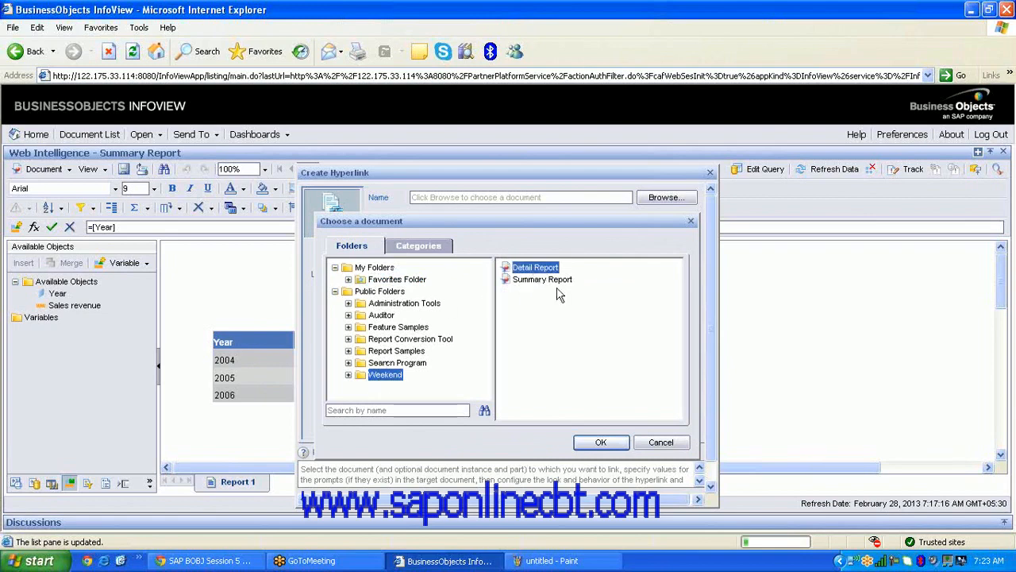
pyautogui.click(607, 441)
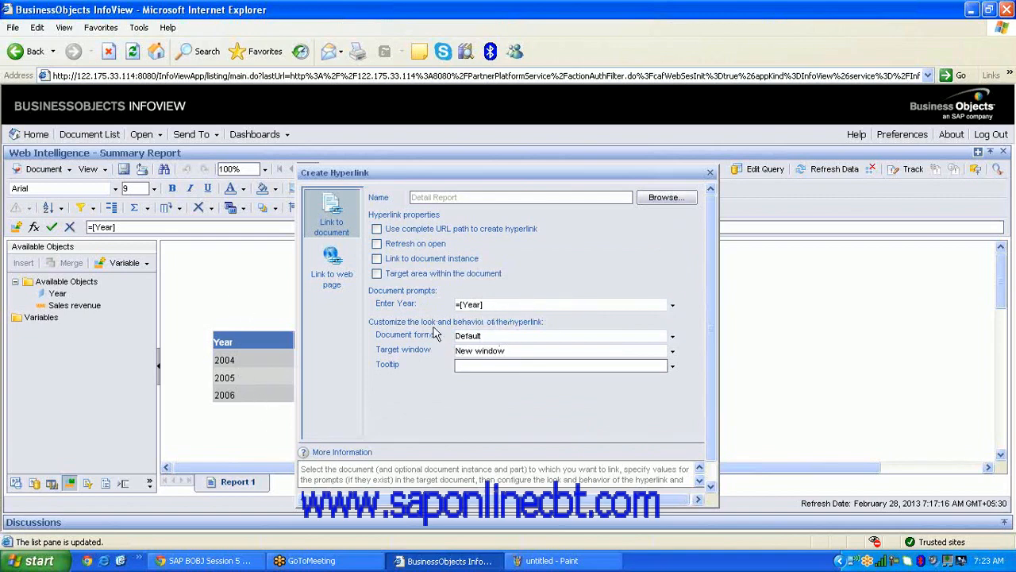
# Complete the Year hyperlink with Default document format, Current window target and tooltip "Click here for detail Report", and save Summary Report
pyautogui.click(672, 337)
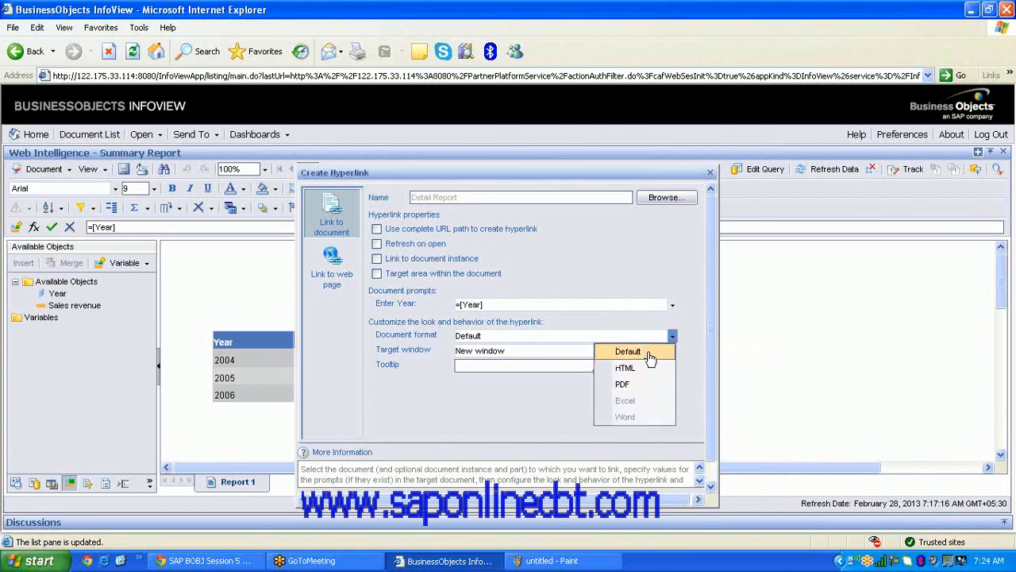
pyautogui.click(648, 354)
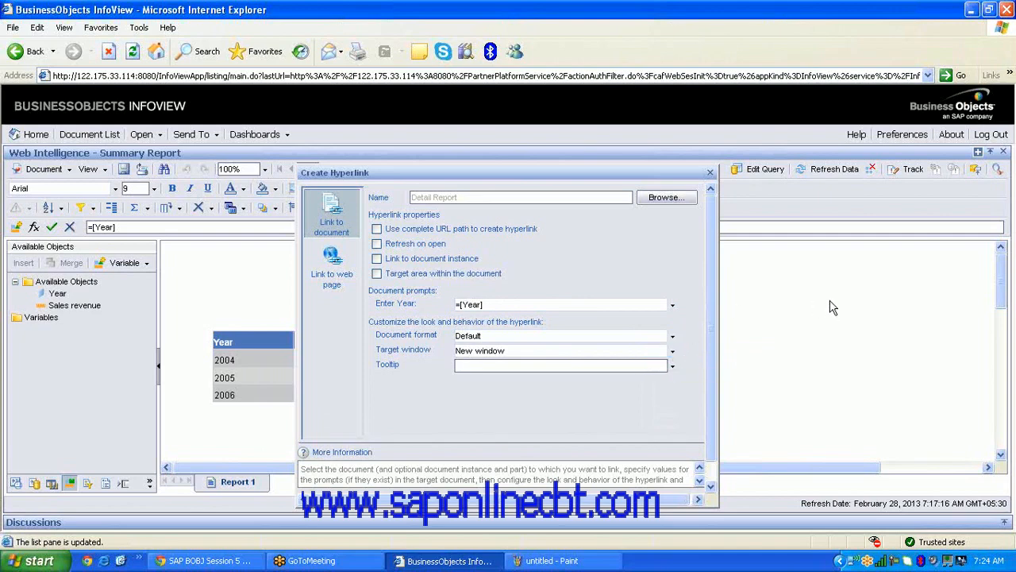
pyautogui.click(674, 353)
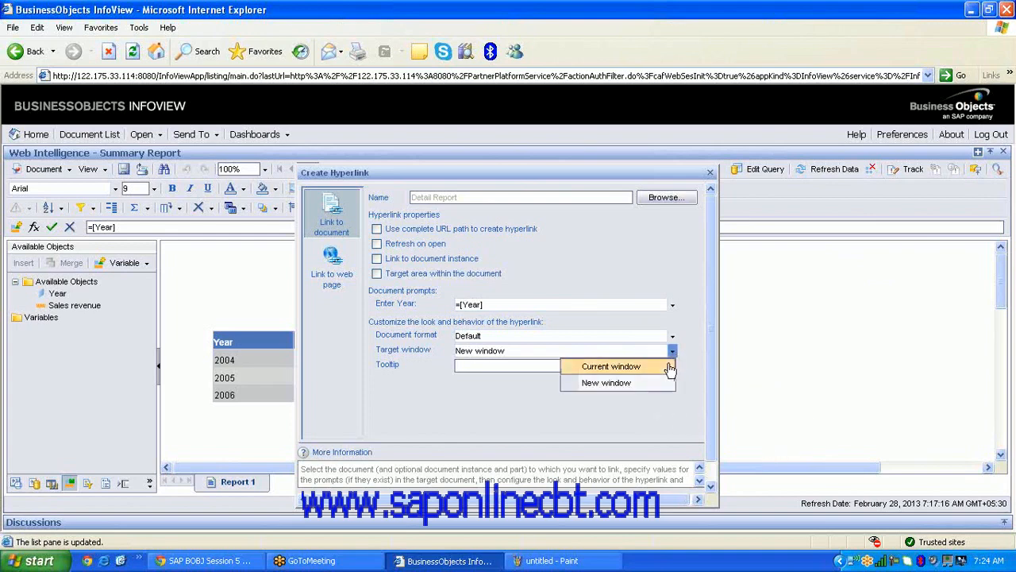
pyautogui.click(651, 367)
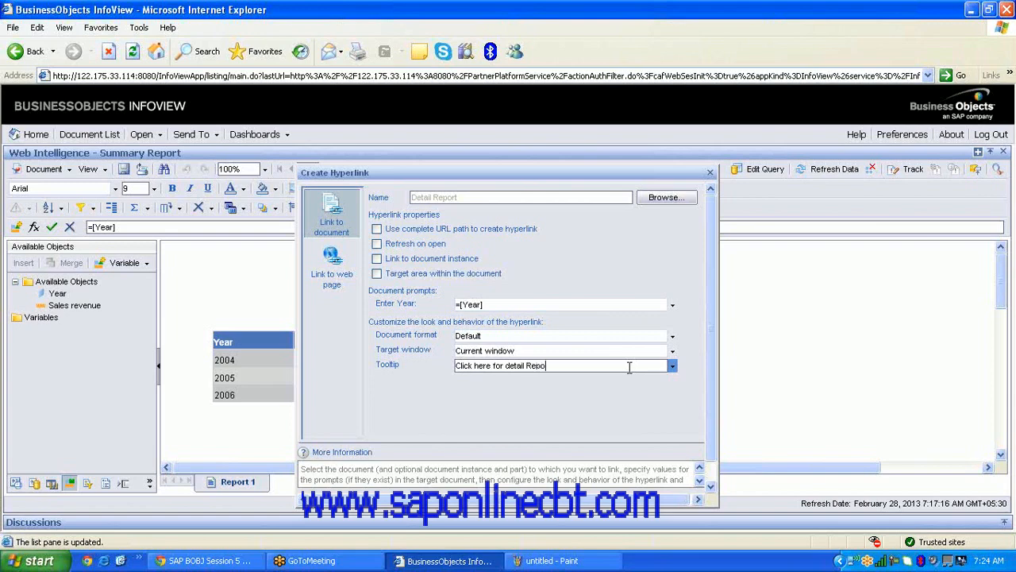
pyautogui.click(714, 485)
pyautogui.click(570, 484)
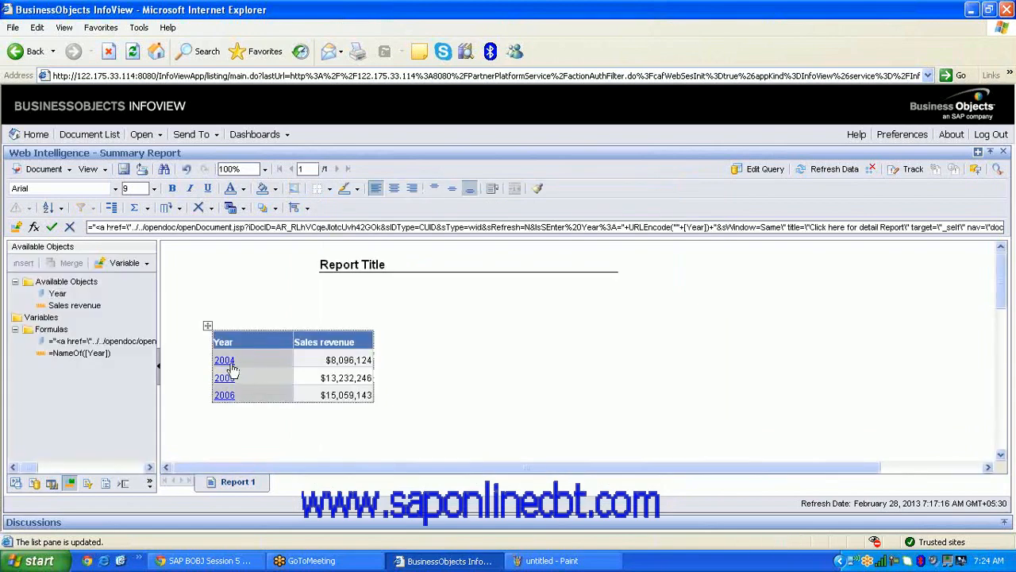
pyautogui.click(124, 171)
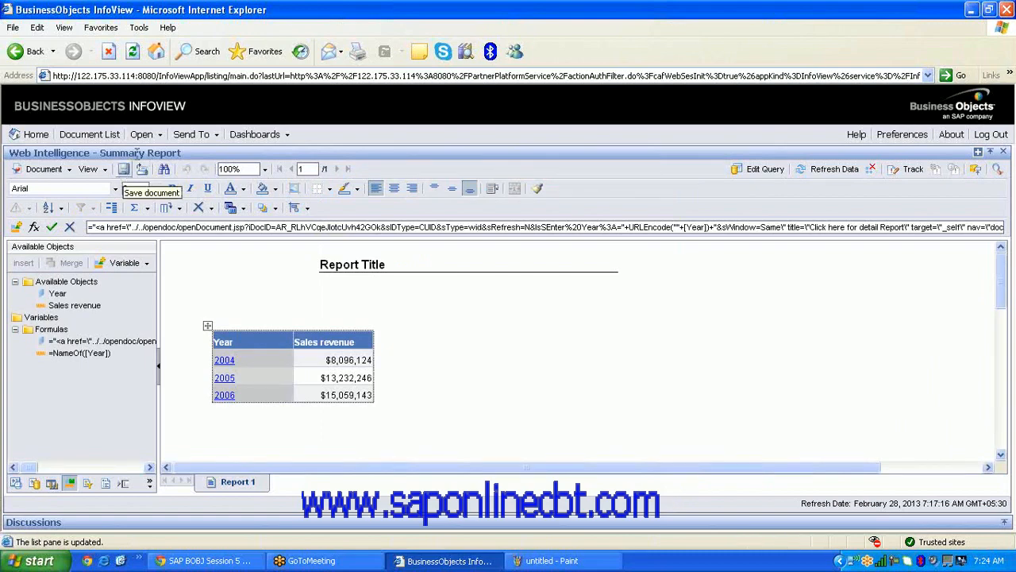
# Return to the document list and open Detail Report from the public Weekend folder for modification
pyautogui.click(1006, 9)
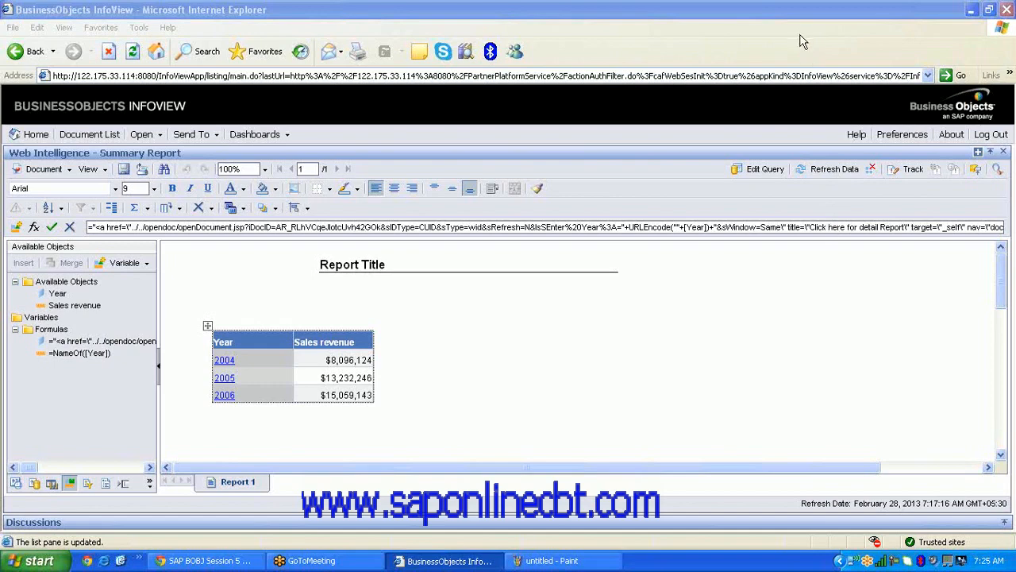
pyautogui.click(548, 262)
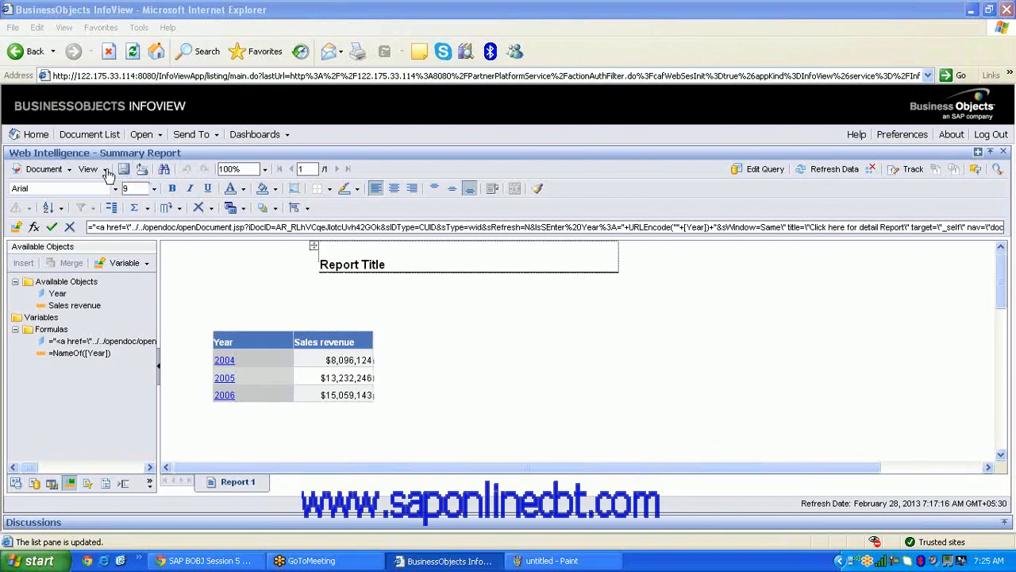
pyautogui.click(90, 144)
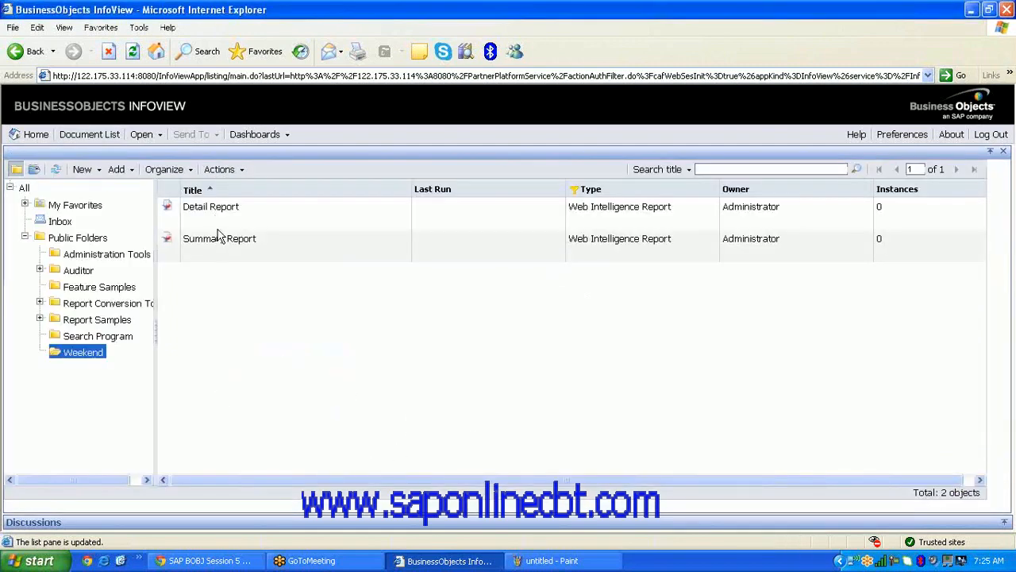
pyautogui.rightClick(243, 219)
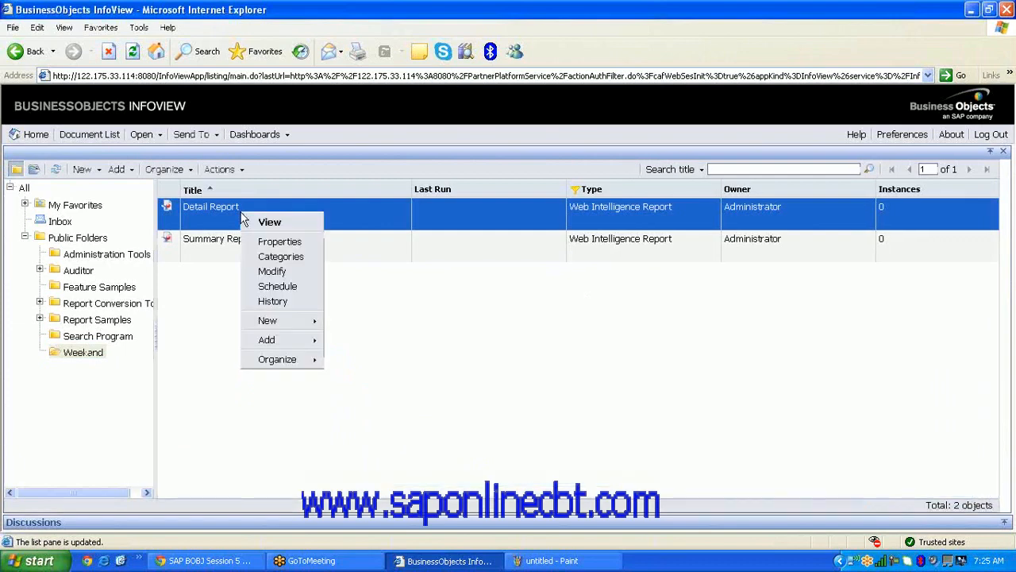
pyautogui.click(287, 272)
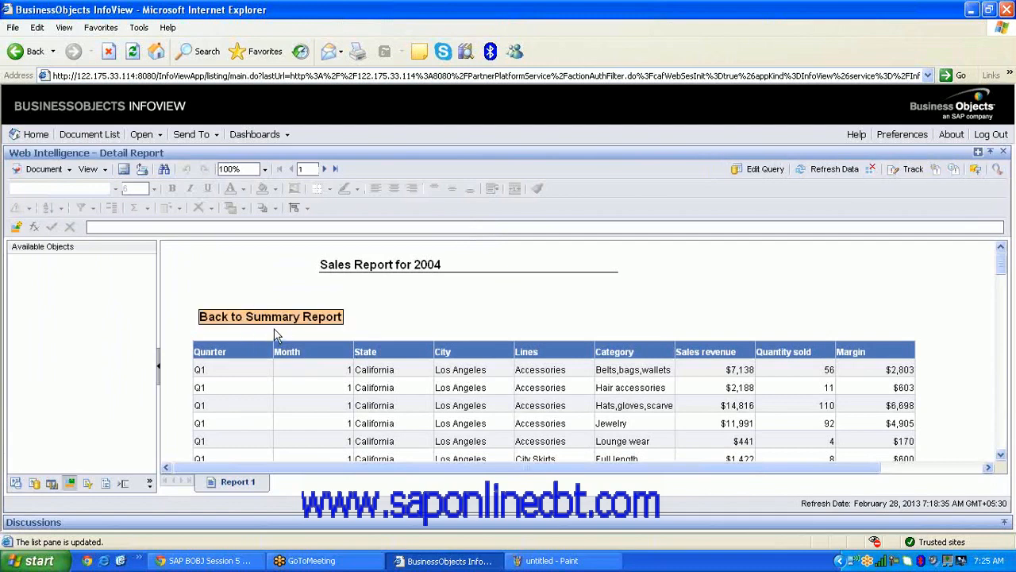
# Start a new document hyperlink on the "Back to Summary Report" cell and choose Summary Report from the public Weekend folder as its target
pyautogui.click(282, 322)
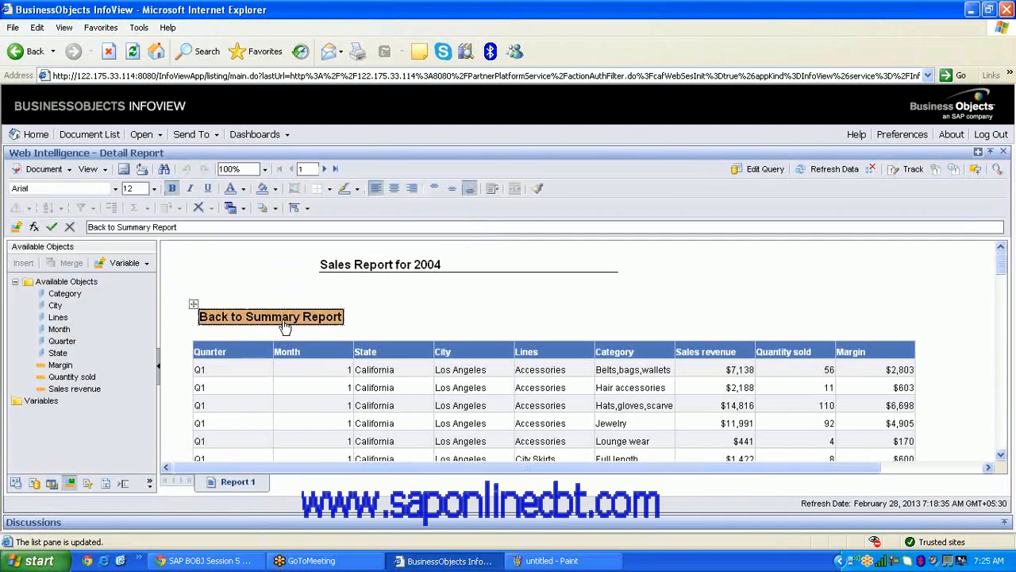
pyautogui.rightClick(283, 321)
pyautogui.moveTo(329, 405)
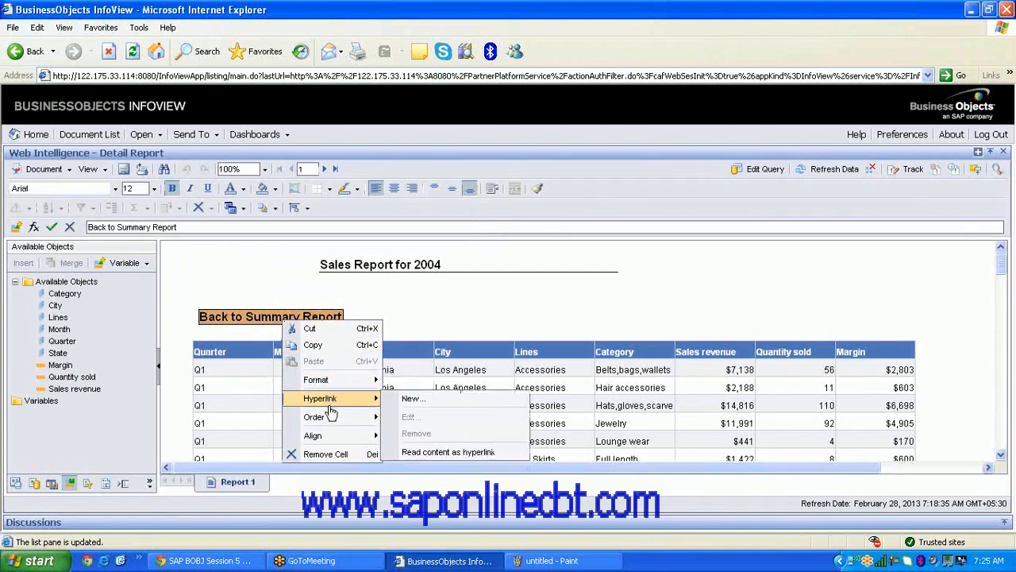
pyautogui.click(435, 400)
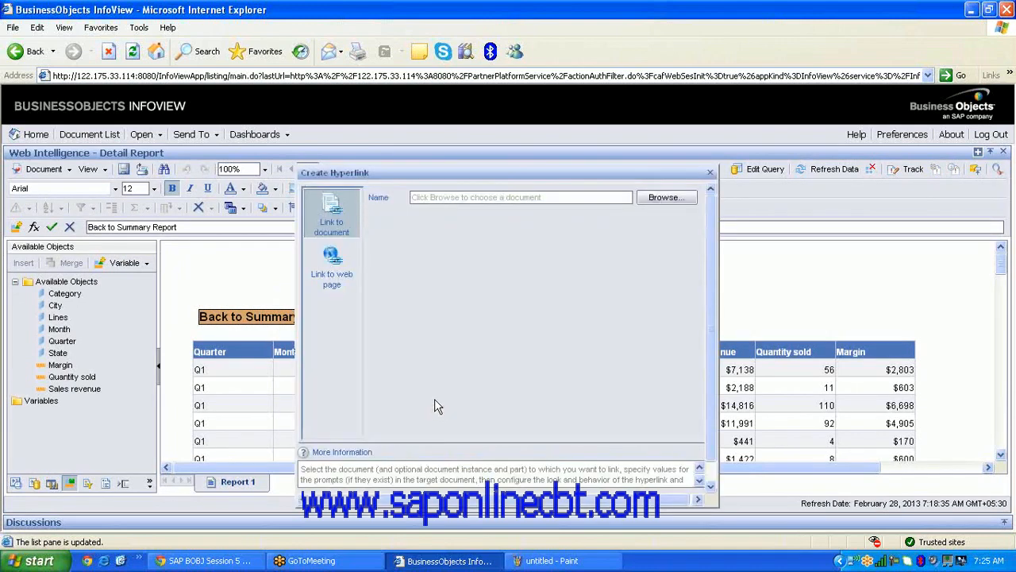
pyautogui.click(676, 197)
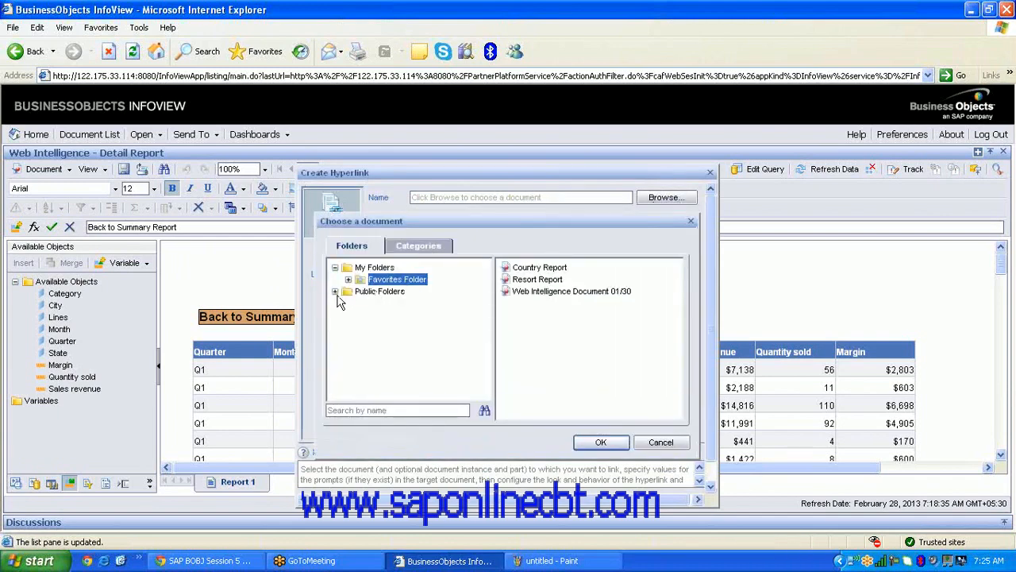
pyautogui.click(335, 292)
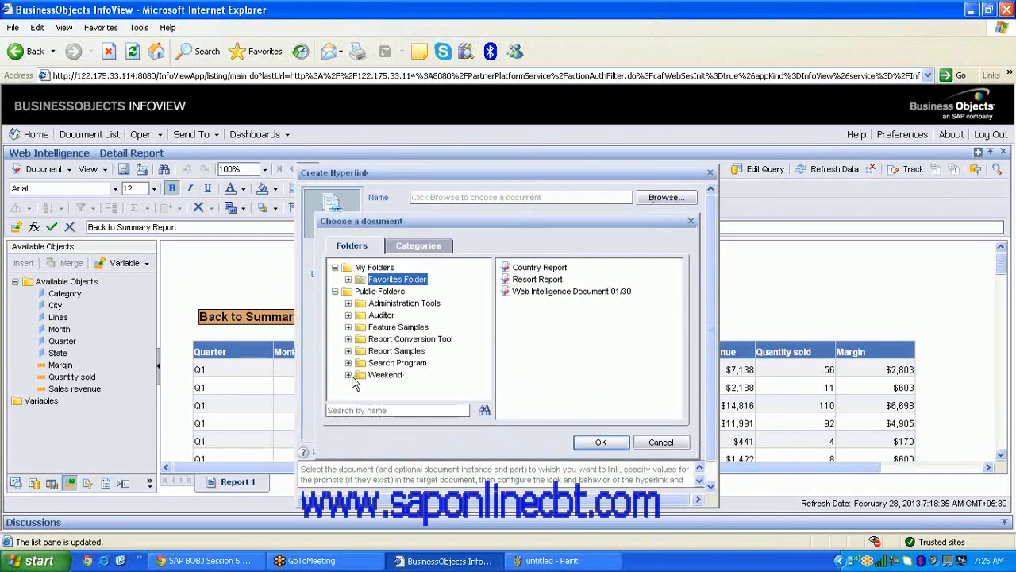
pyautogui.click(385, 375)
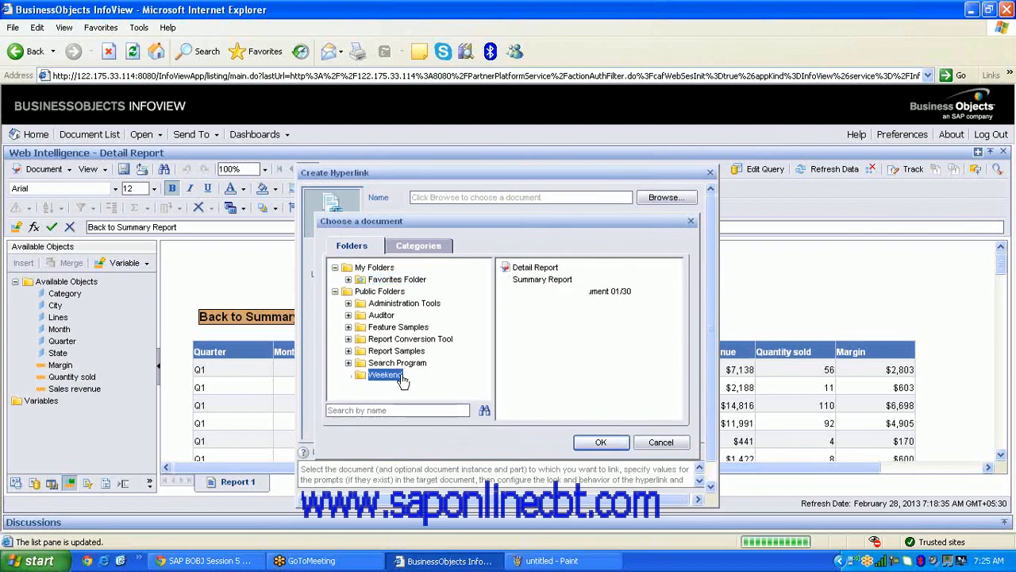
pyautogui.click(543, 269)
pyautogui.click(547, 279)
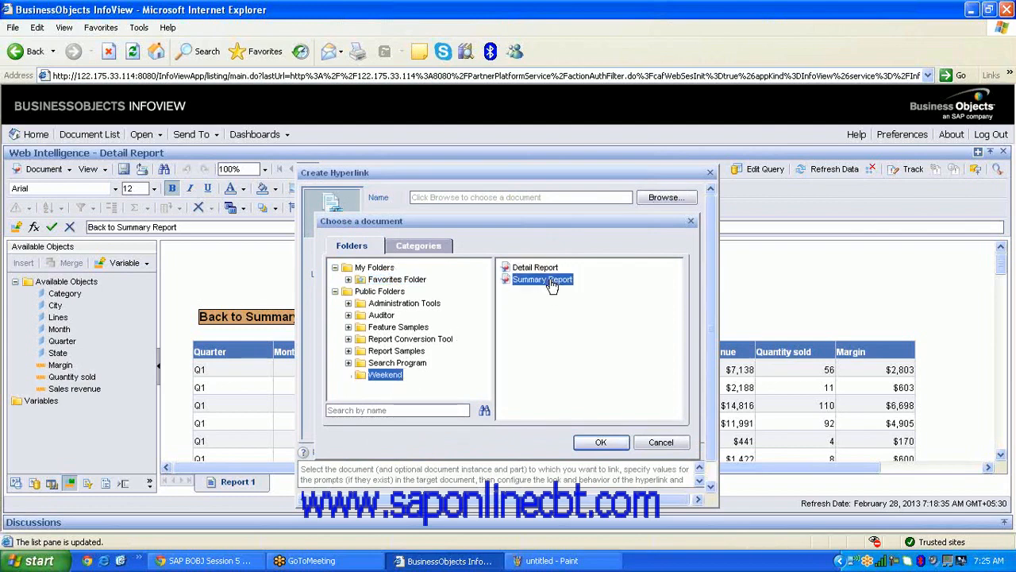
pyautogui.click(600, 443)
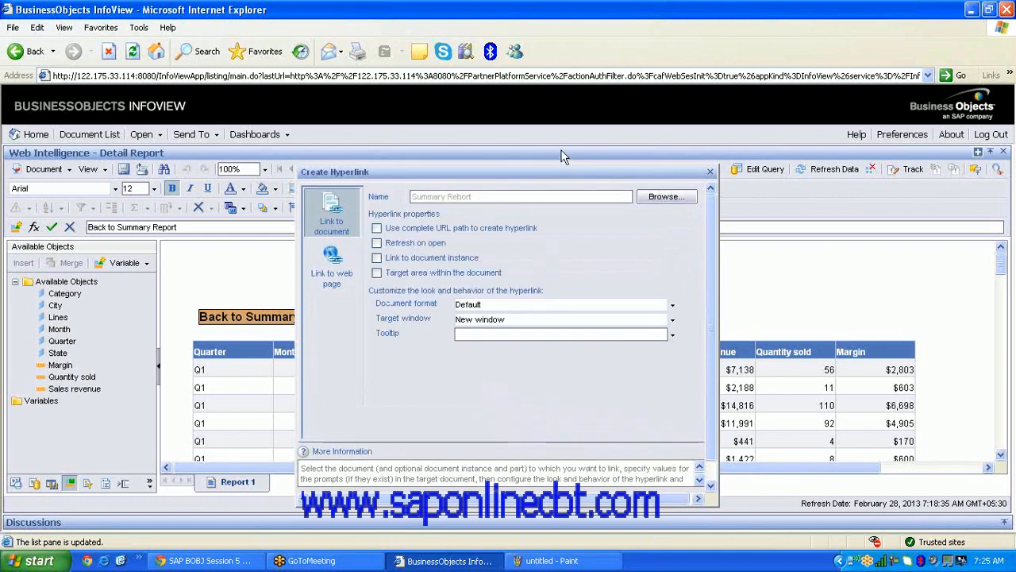
# Set the hyperlink's target window to Current window, create the link and save Detail Report
pyautogui.click(672, 316)
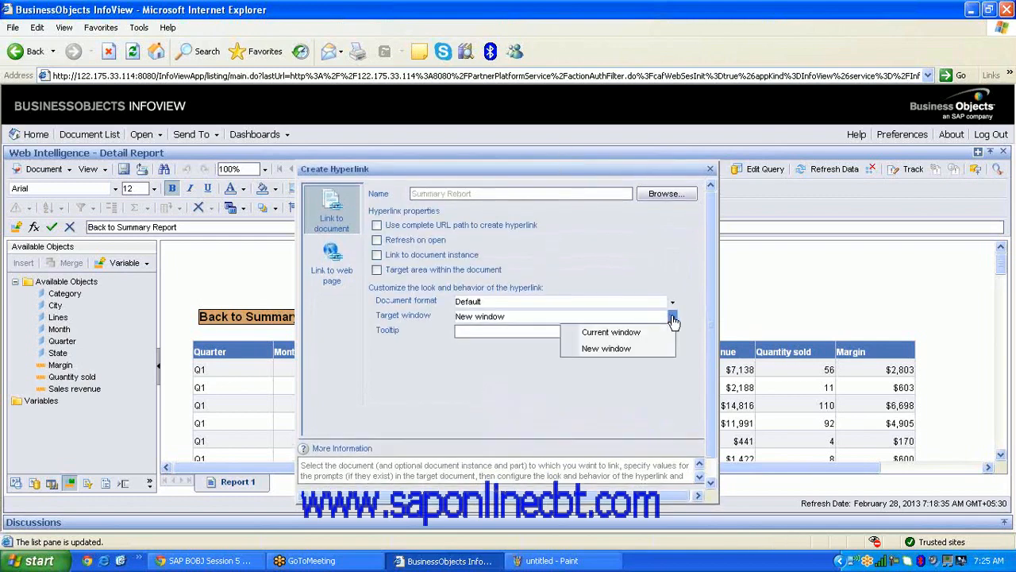
pyautogui.click(628, 333)
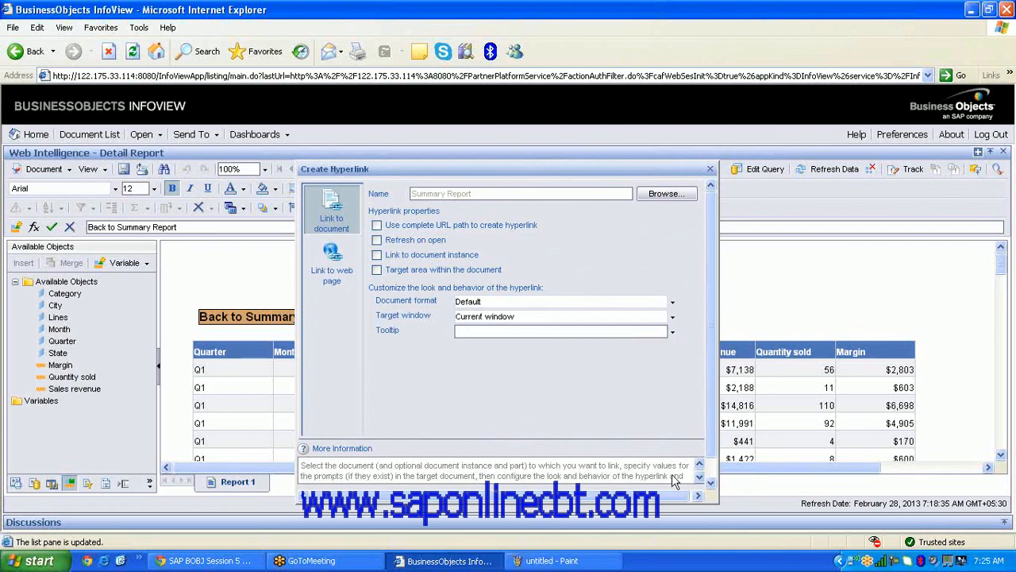
pyautogui.scroll(-1, 711, 476)
pyautogui.scroll(-1, 711, 476)
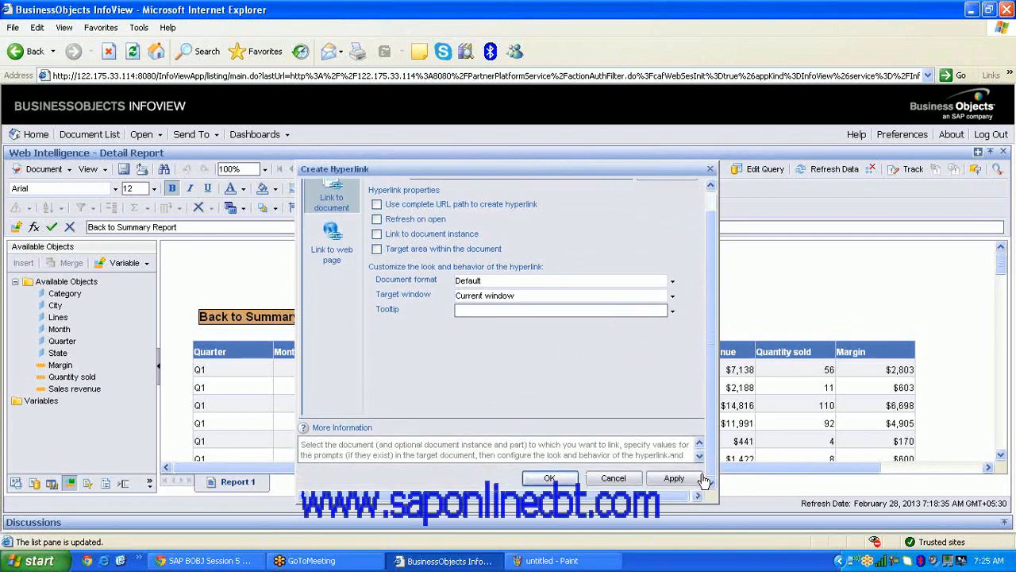
pyautogui.click(549, 478)
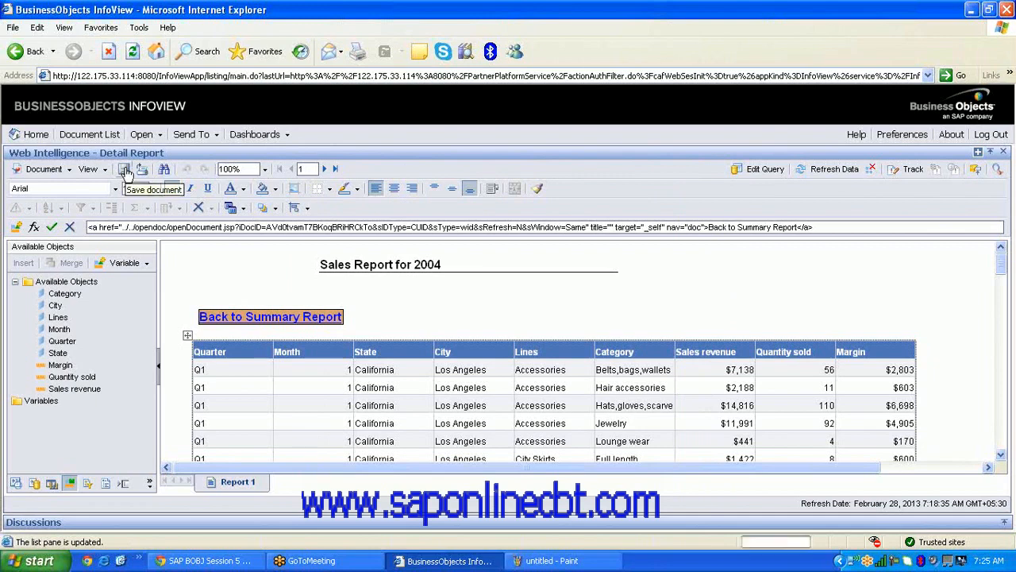
pyautogui.click(124, 171)
# Set the default Web Intelligence creation/editing tool to Advanced in the preferences and save them
pyautogui.click(900, 135)
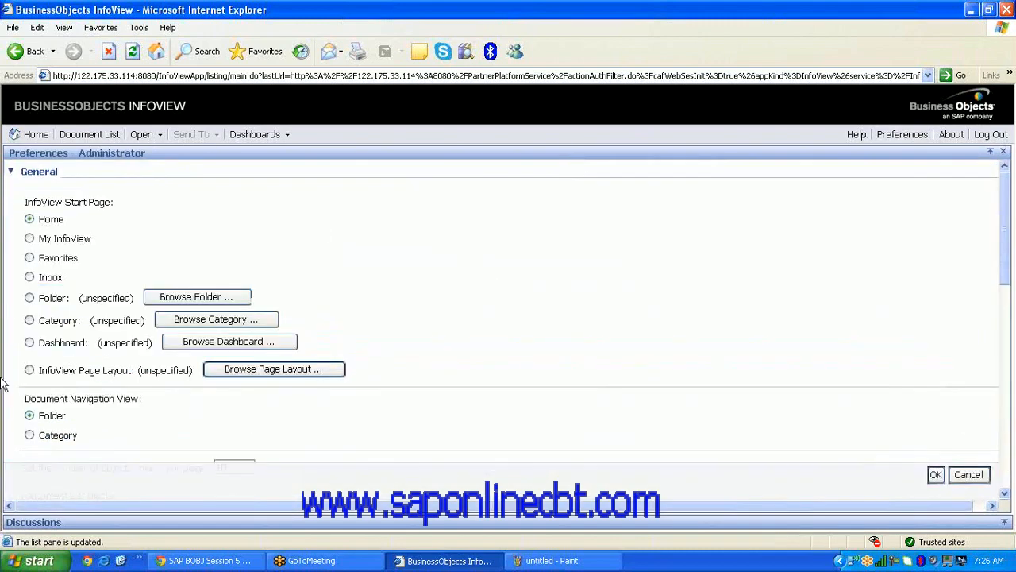
pyautogui.moveTo(1007, 249); pyautogui.dragTo(1010, 409)
pyautogui.click(84, 351)
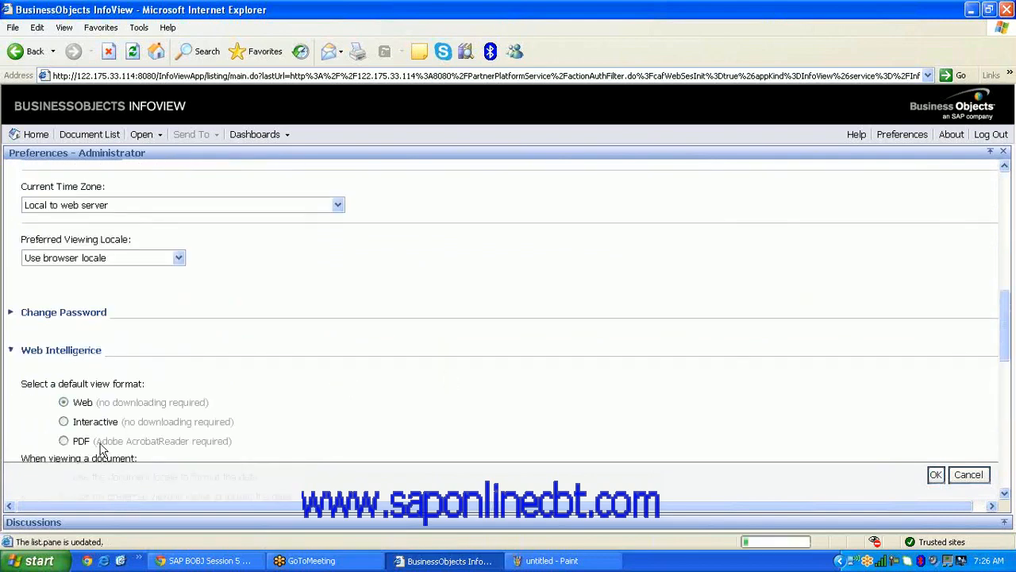
pyautogui.moveTo(1004, 366); pyautogui.dragTo(1005, 399)
pyautogui.click(64, 390)
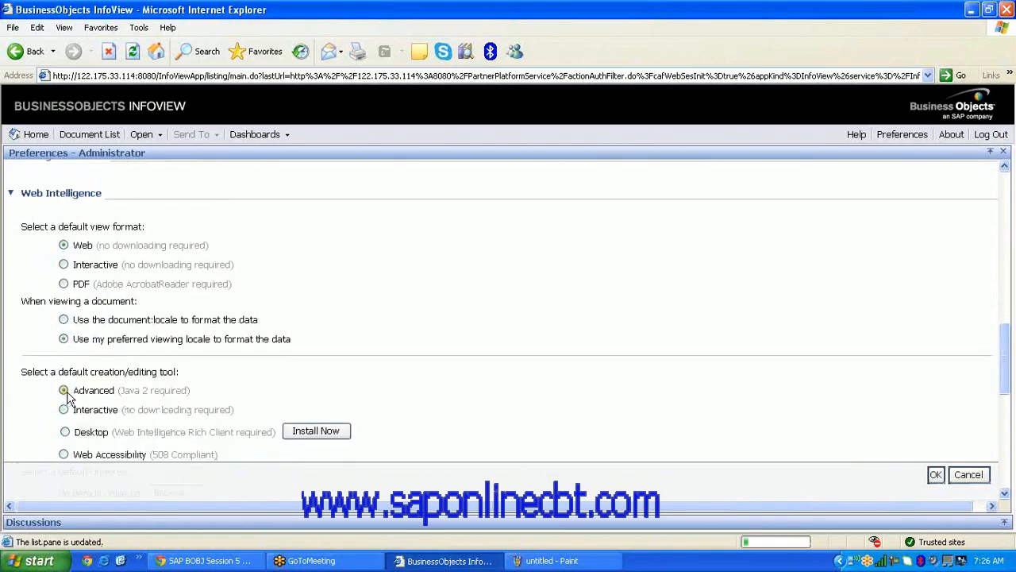
pyautogui.click(936, 474)
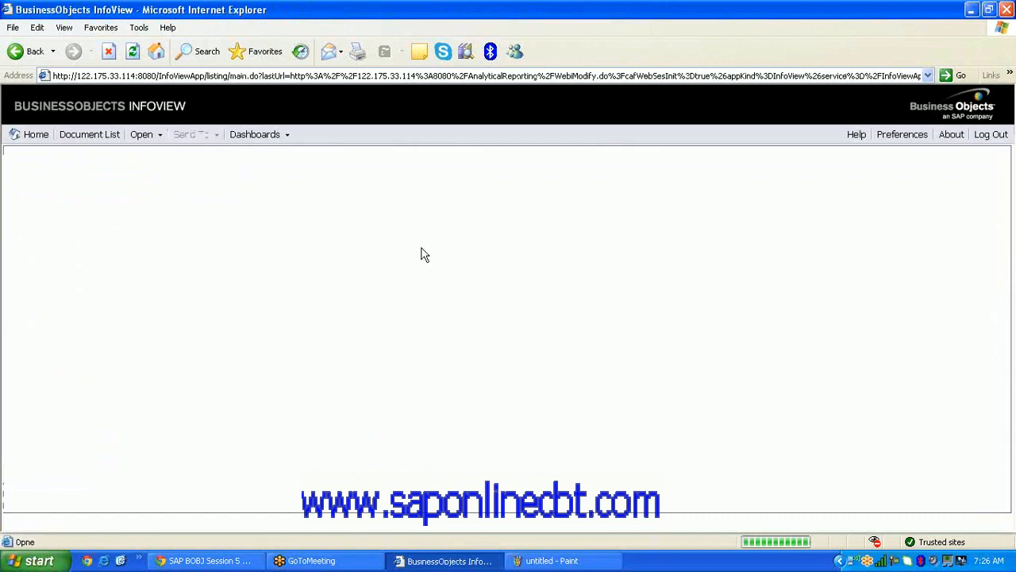
# Open Summary Report from the public Weekend folder for viewing
pyautogui.click(111, 264)
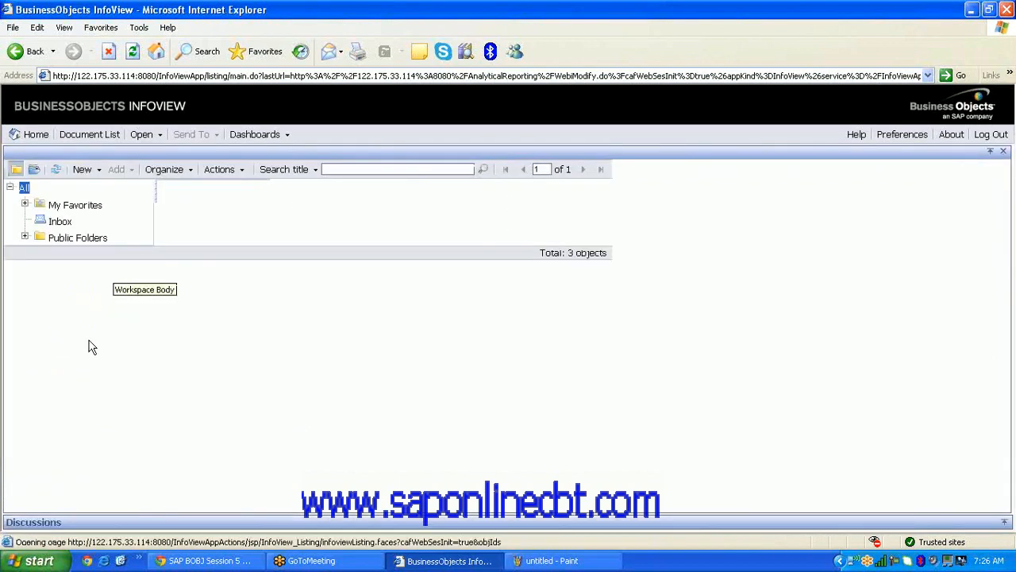
pyautogui.click(24, 238)
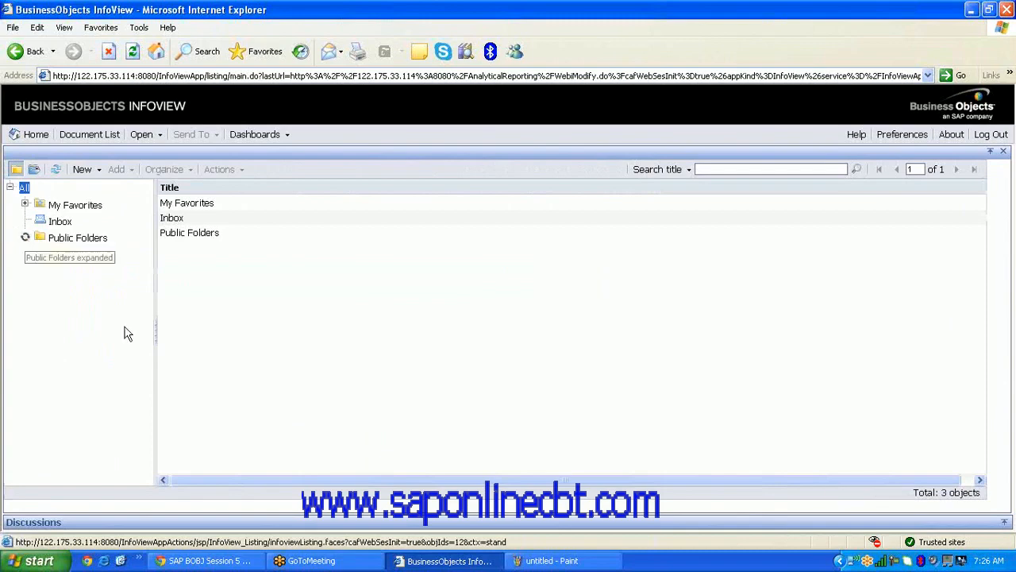
pyautogui.click(72, 359)
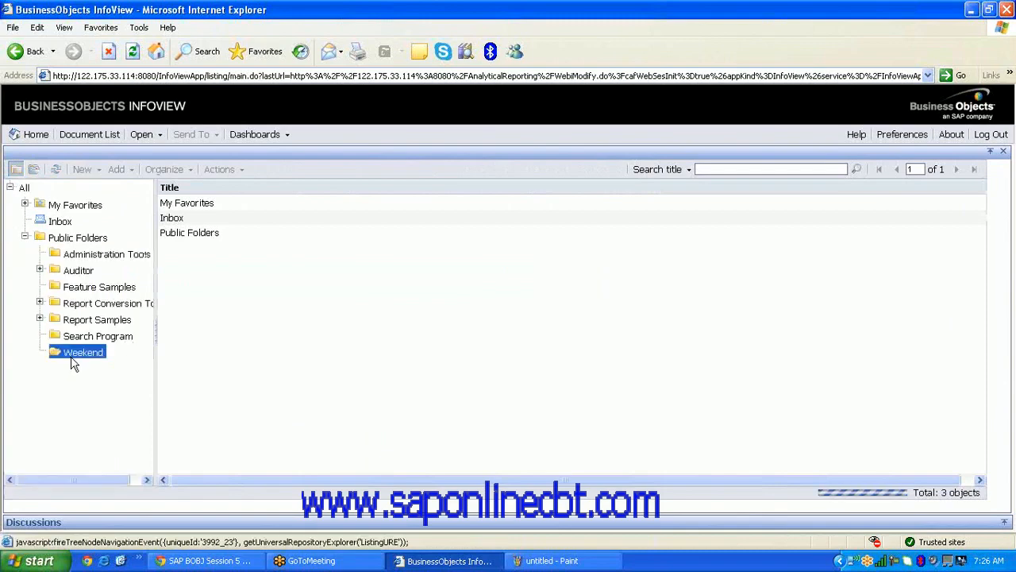
pyautogui.doubleClick(246, 235)
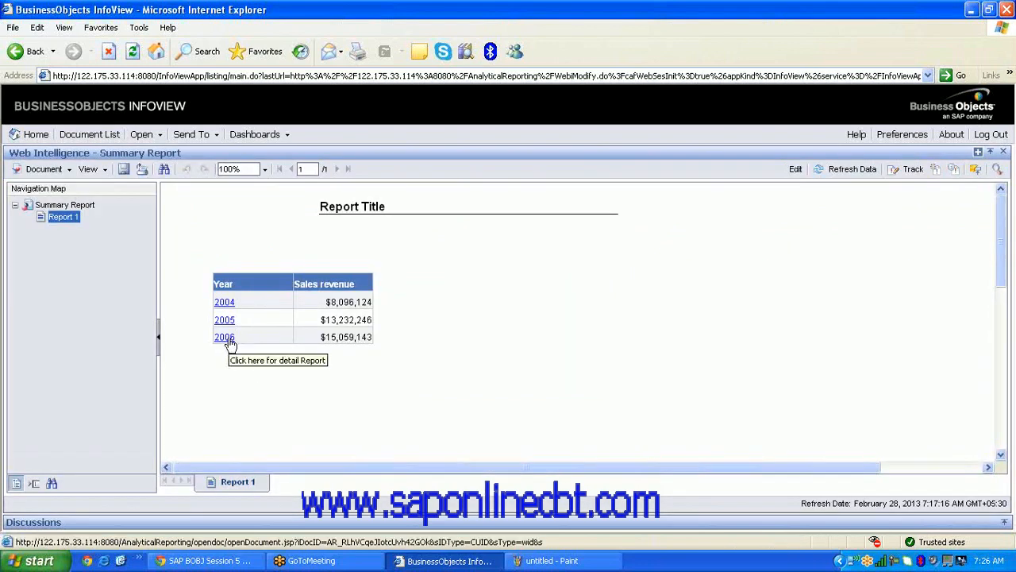
# Test the links by opening the 2006 detail report, checking its last and first pages, and returning to Summary Report
pyautogui.click(230, 341)
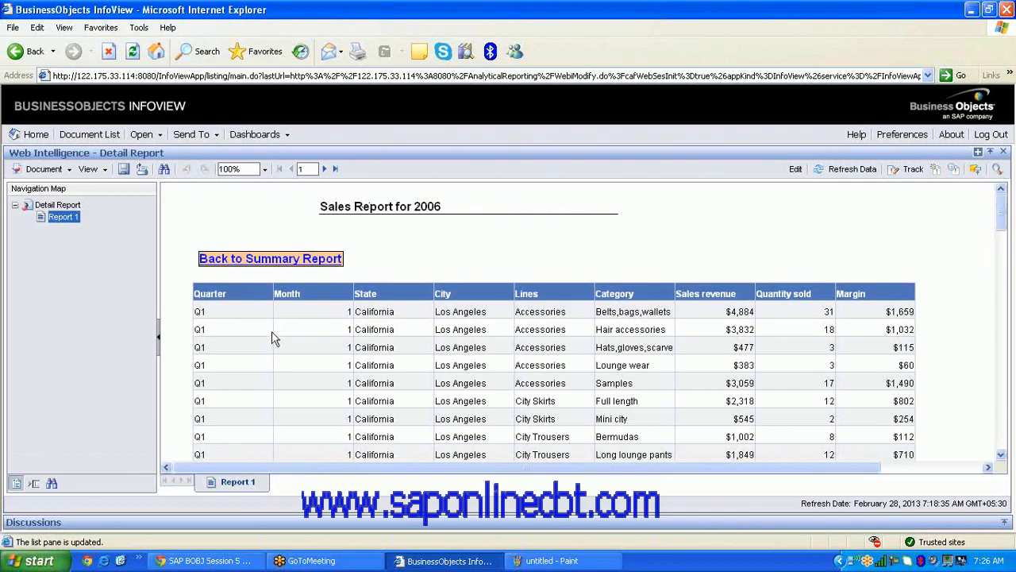
pyautogui.moveTo(998, 227); pyautogui.dragTo(1002, 195)
pyautogui.click(337, 168)
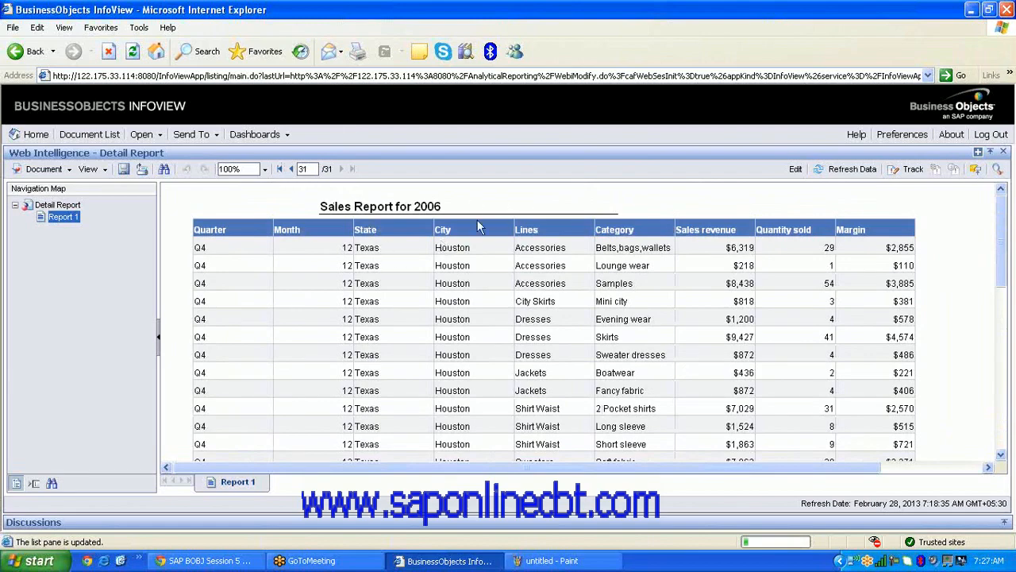
pyautogui.click(280, 168)
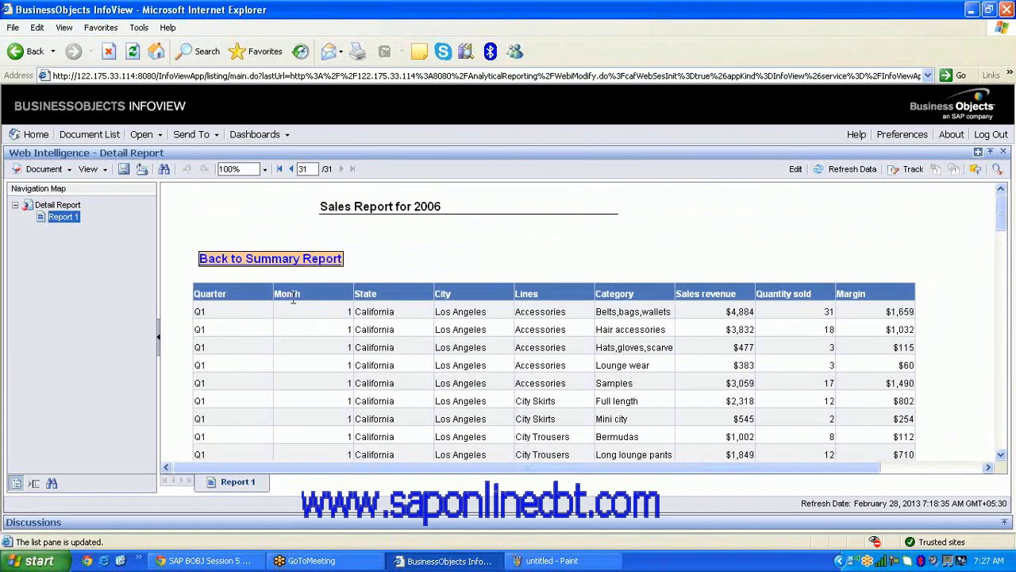
pyautogui.click(258, 266)
pyautogui.click(258, 265)
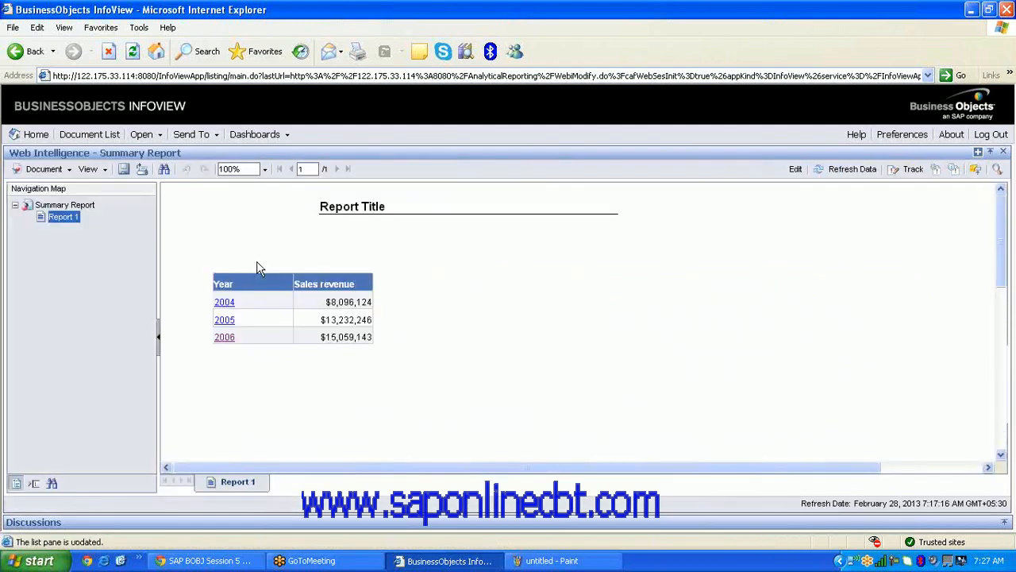
# Test the 2004 link by checking the detail report's Enter Year prompt through a data refresh, and return to Summary Report
pyautogui.click(225, 302)
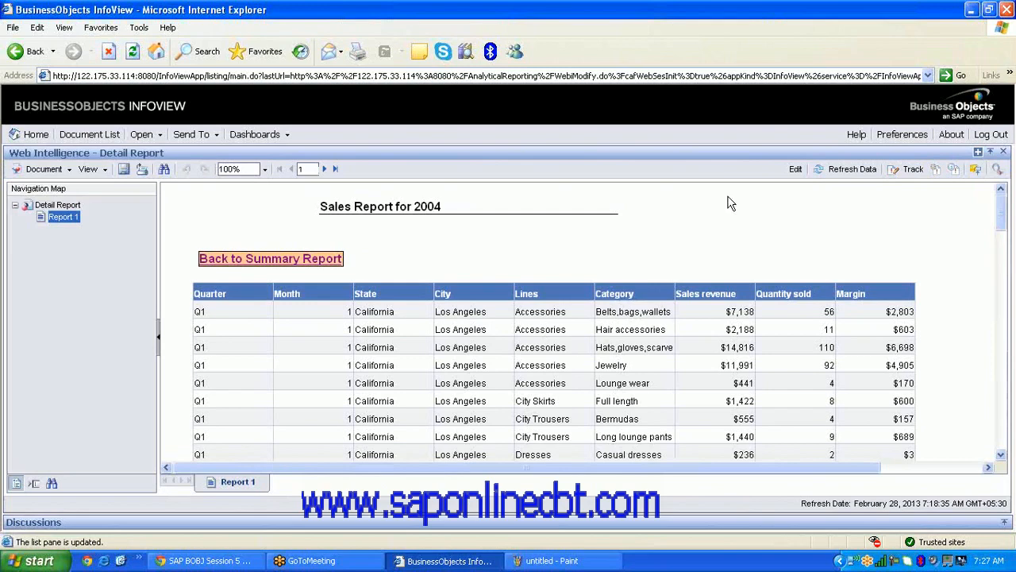
pyautogui.click(864, 170)
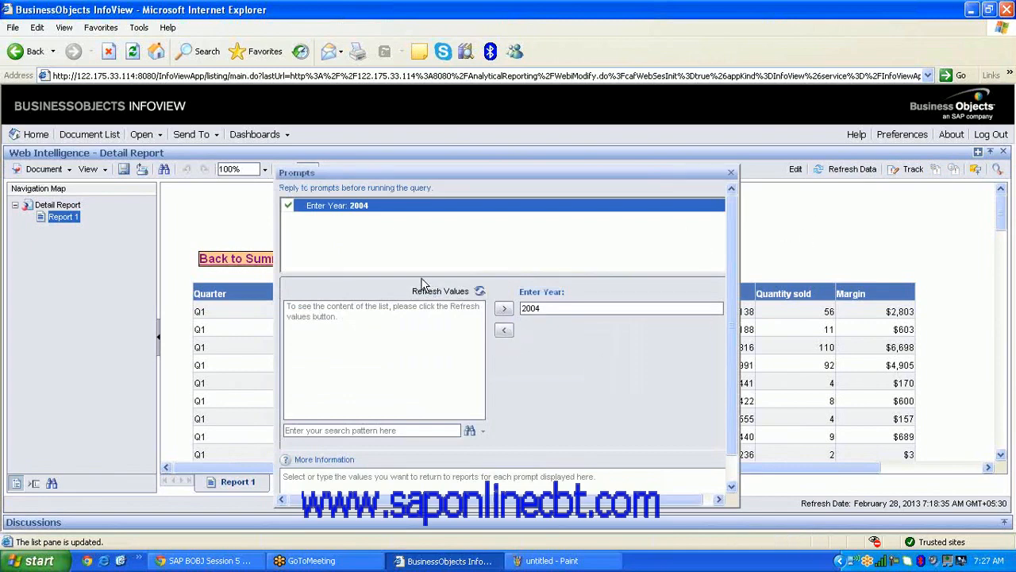
pyautogui.click(727, 475)
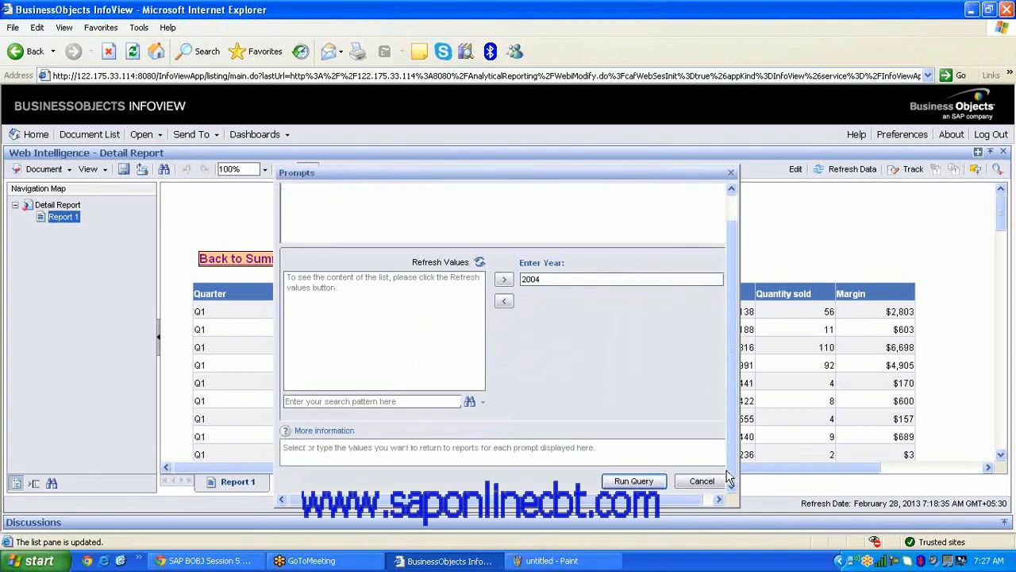
pyautogui.click(697, 481)
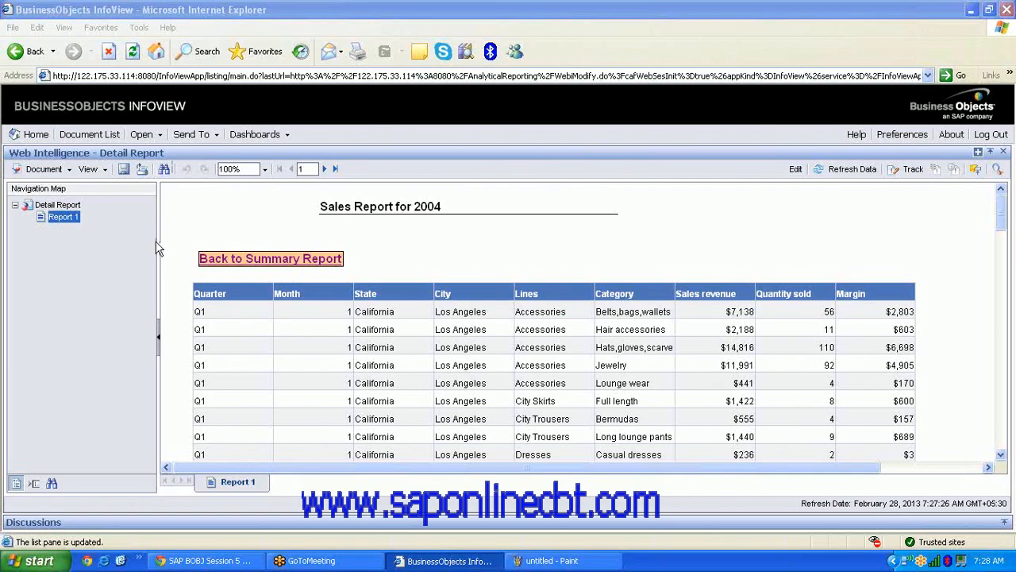
pyautogui.click(298, 267)
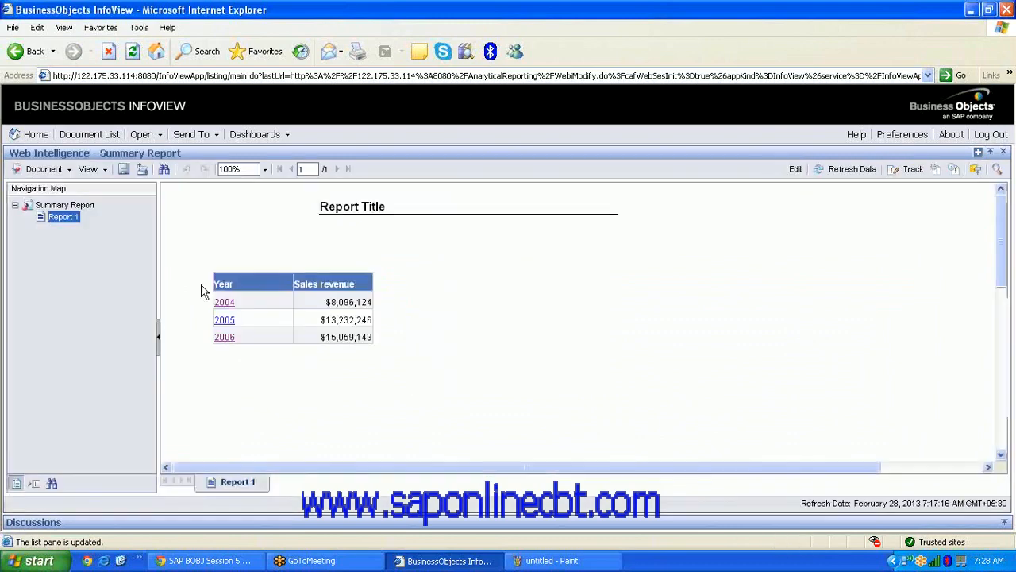
pyautogui.click(230, 341)
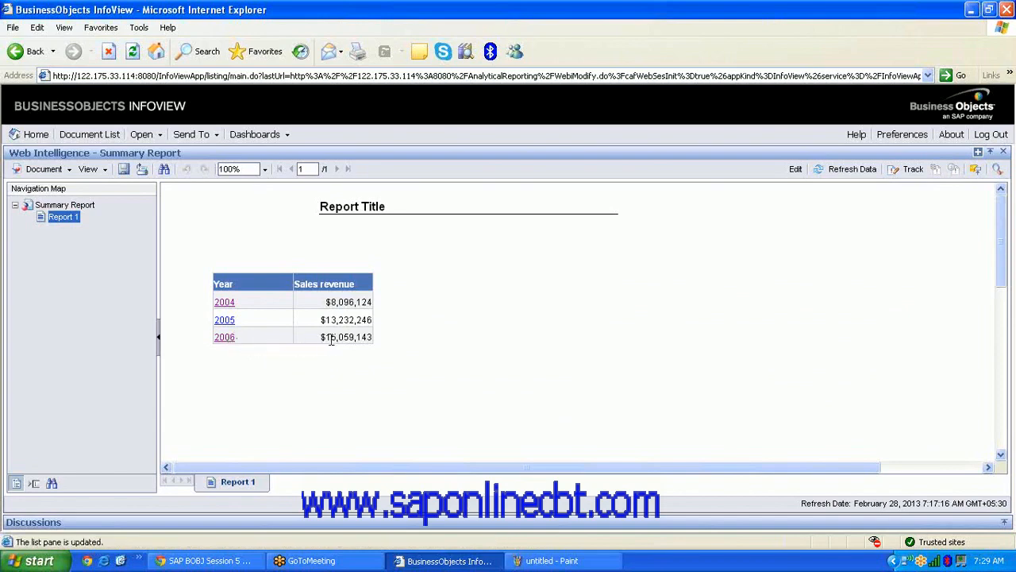
pyautogui.click(229, 342)
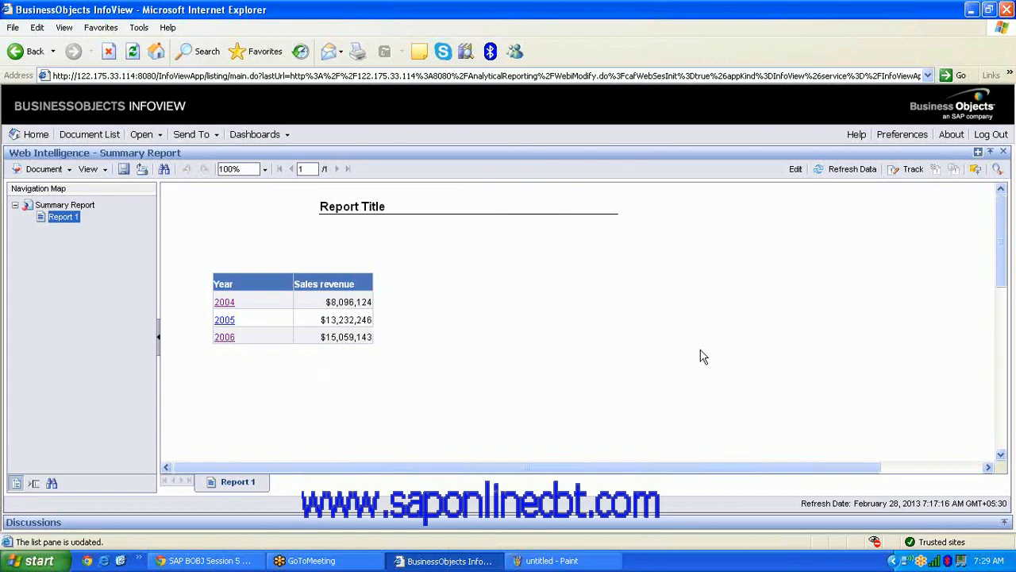